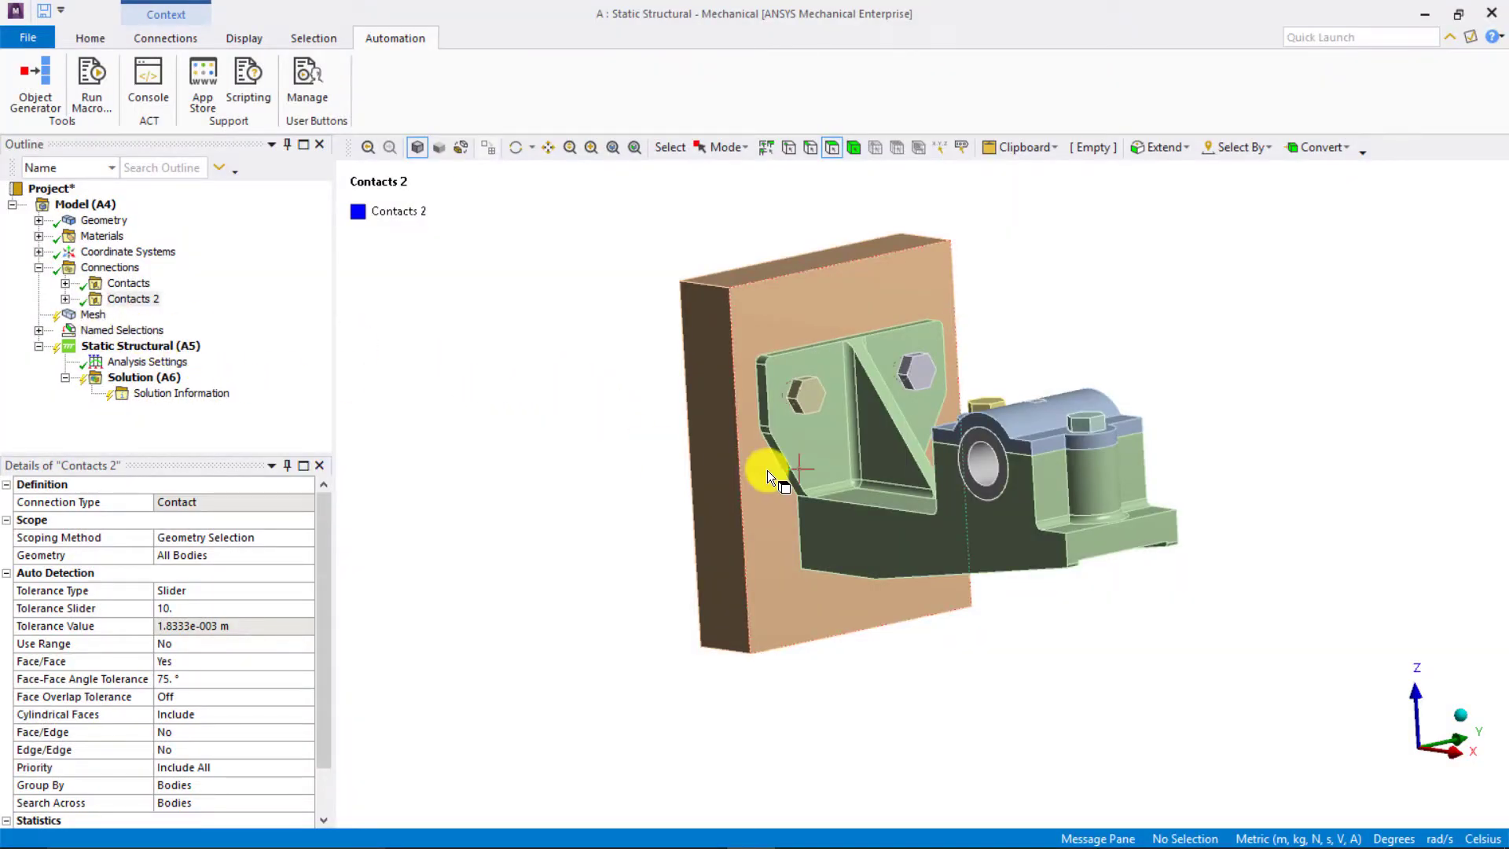
- Orbit the bolted bracket assembly until it is seen side-on
middle_drag(762, 471, 805, 431)
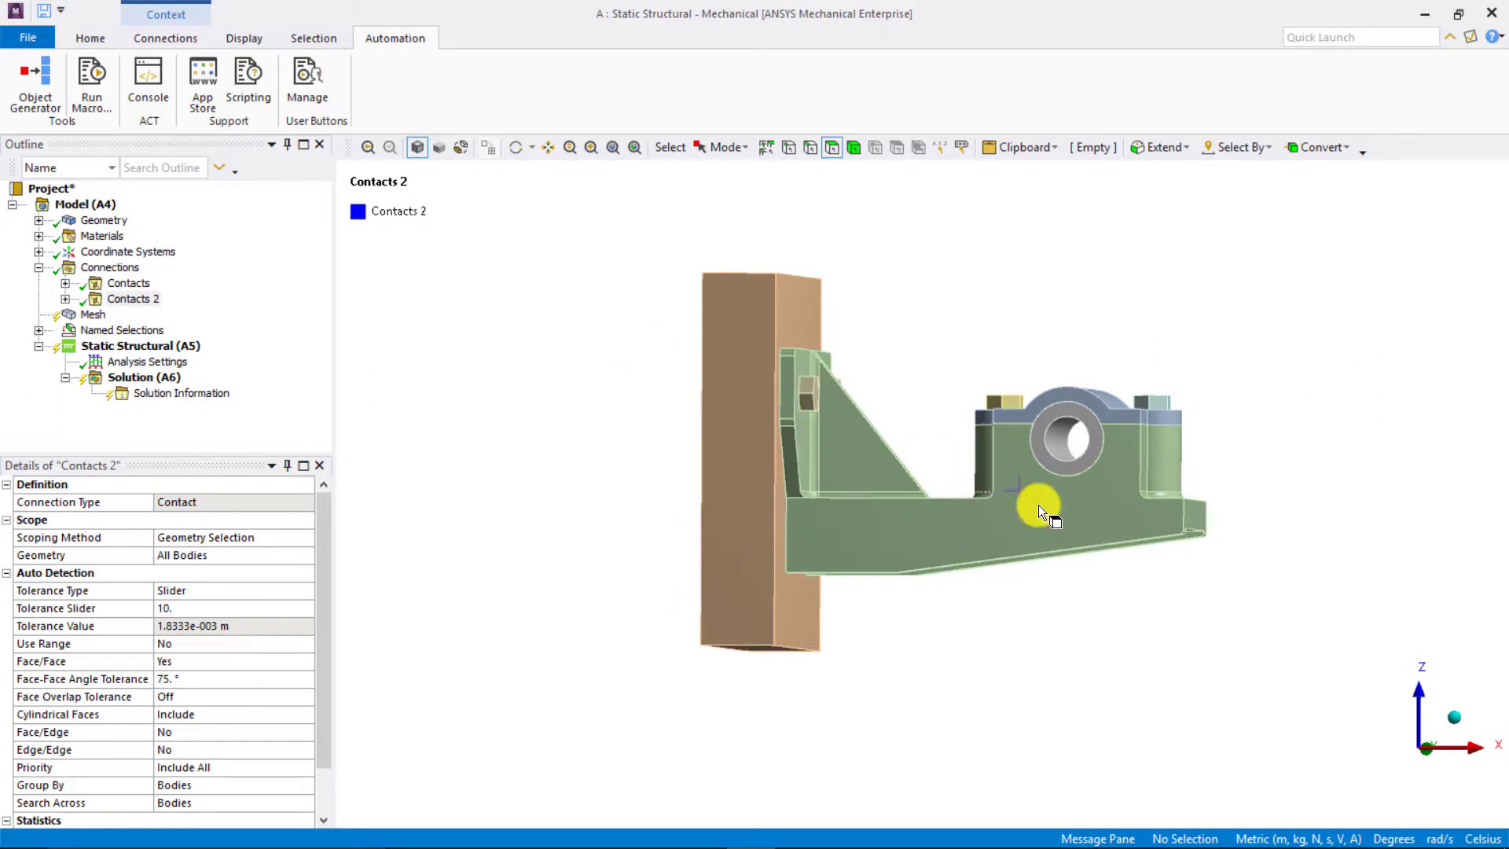
- With Mesh selected and the bracket zoomed in front view, enter a 7.5e-3 m element size
click(91, 315)
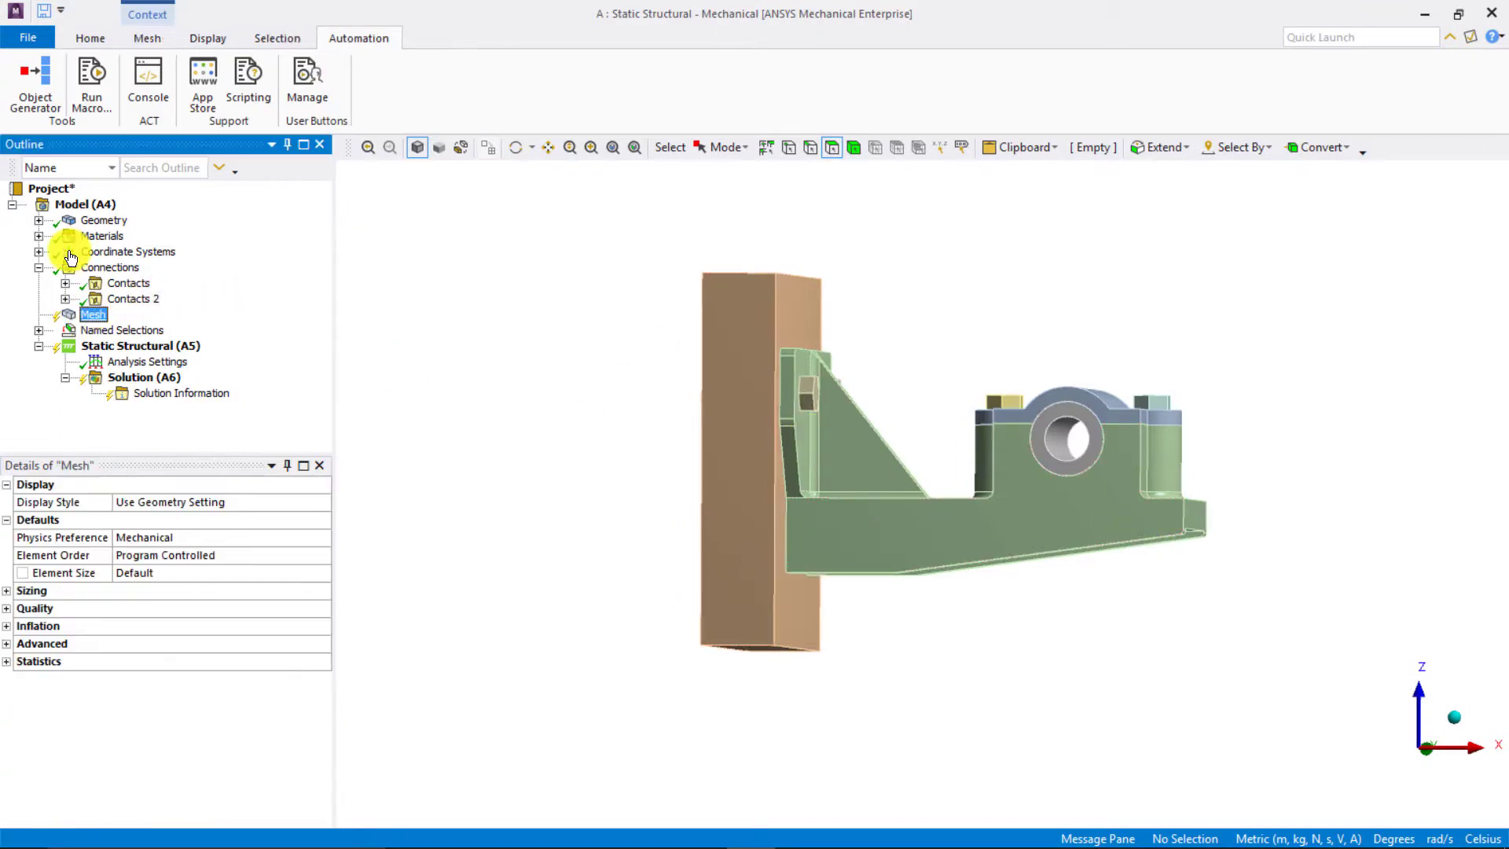
click(1415, 749)
right_drag(664, 236, 1250, 682)
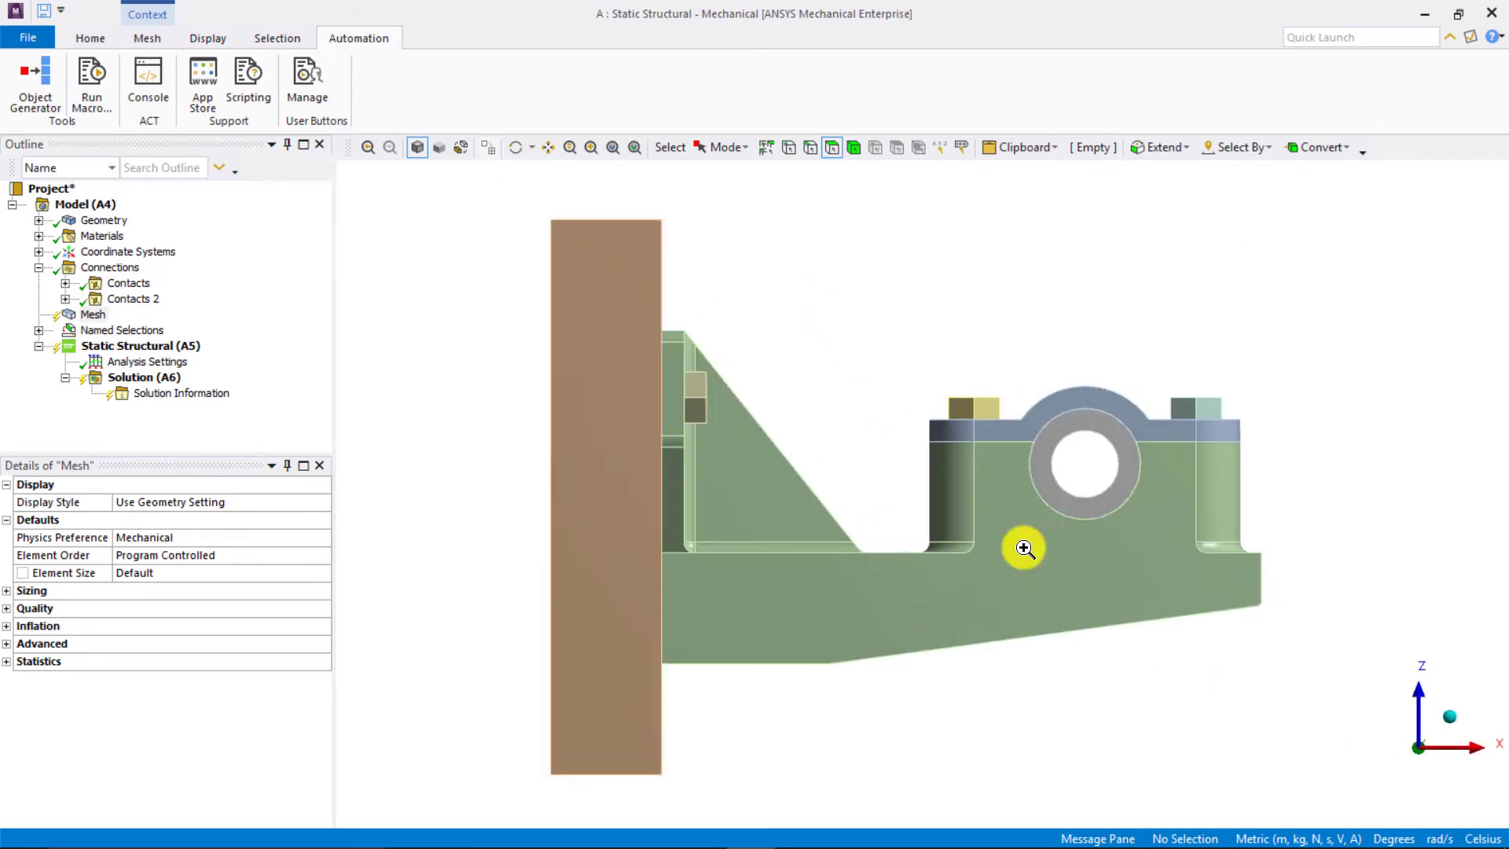
click(171, 573)
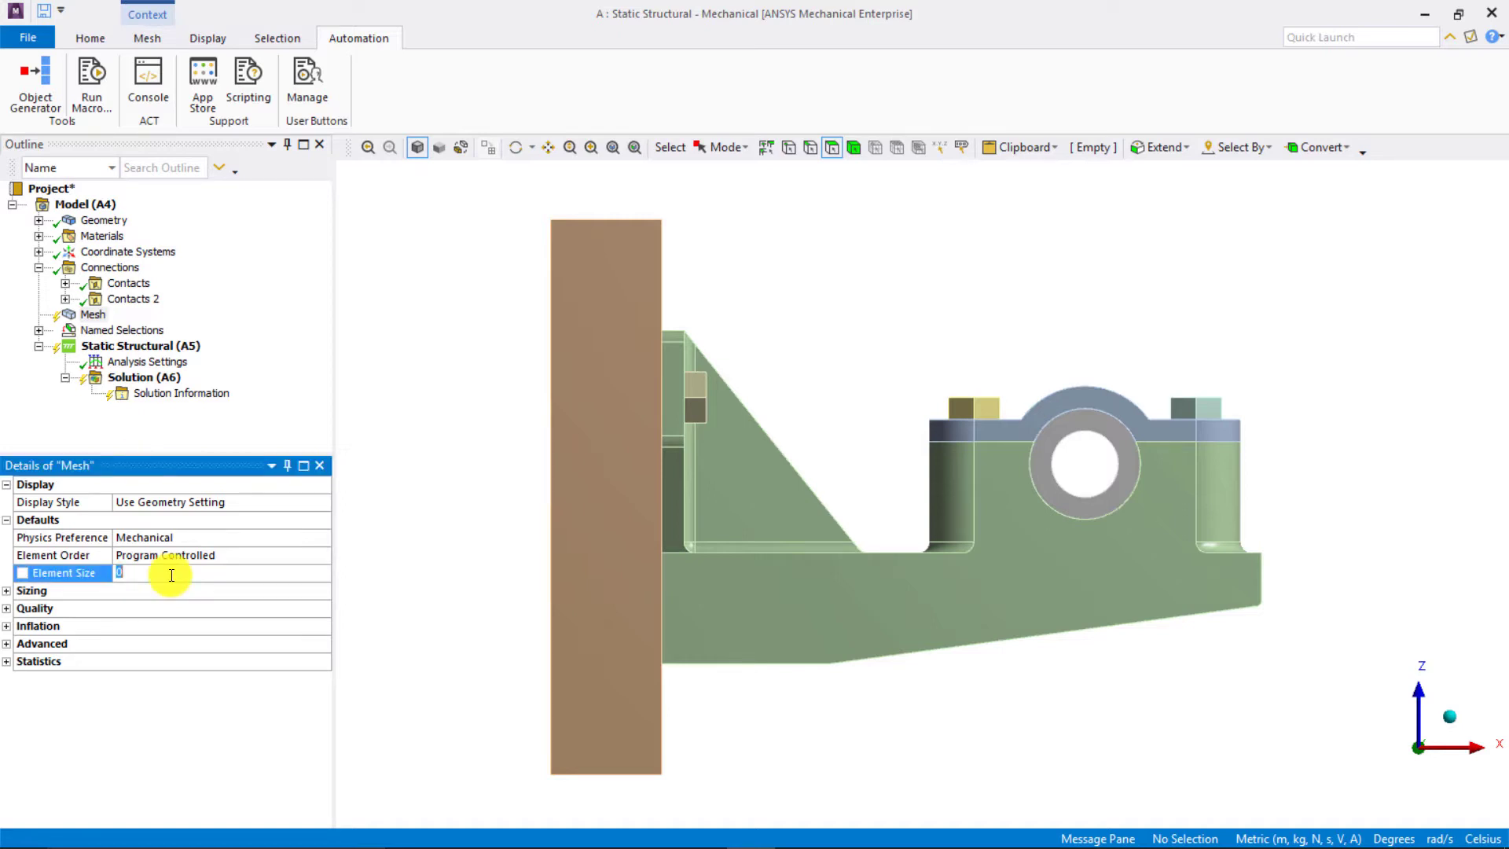
text(7.5e-3)
key(Return)
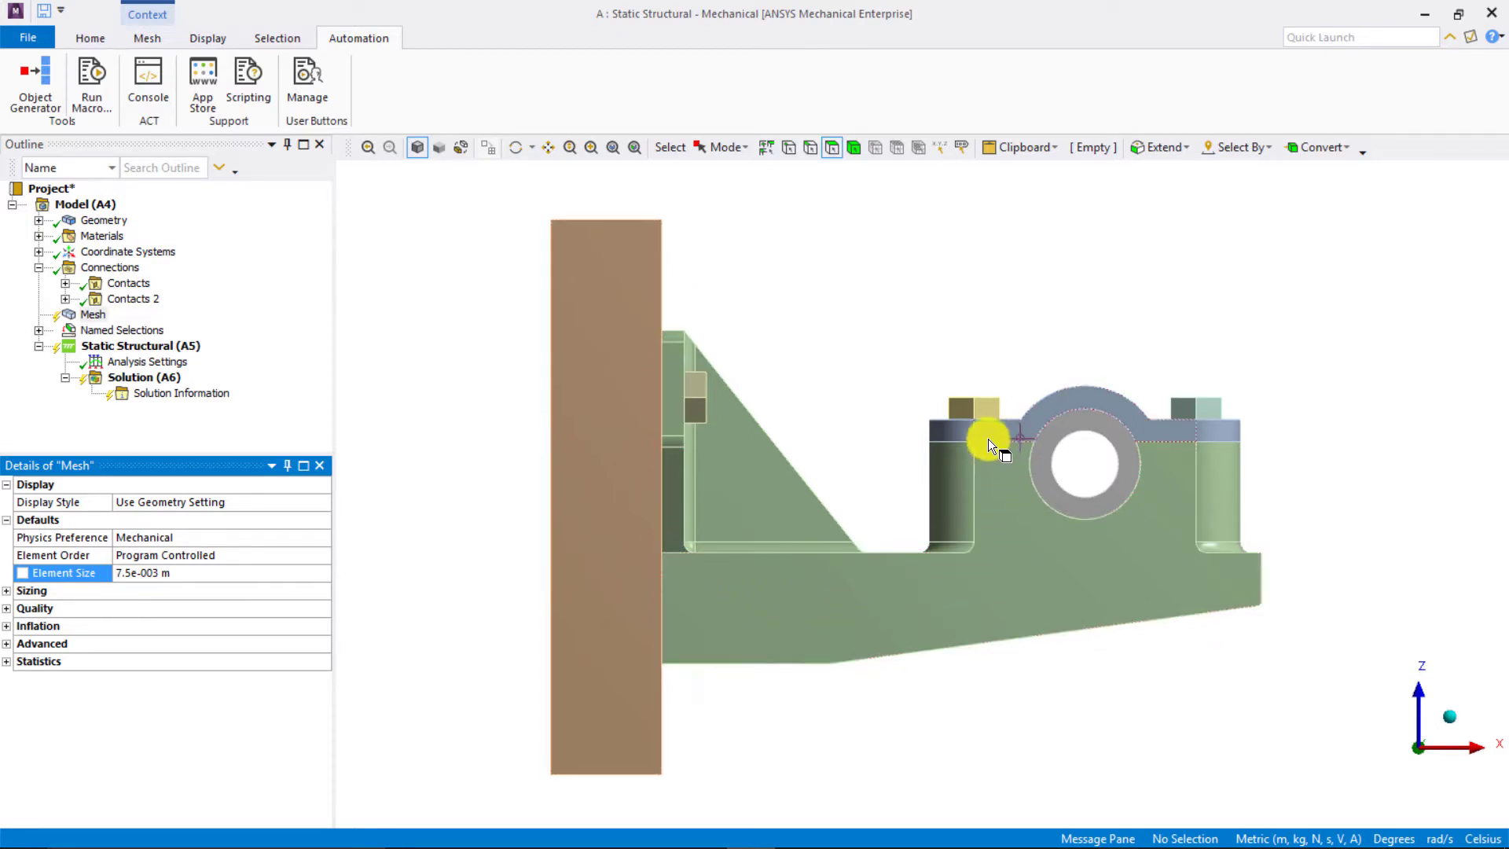
- Zoom onto a bearing-block bolt head, try a 2.5e-3 element size, then restore 7.5e-3 m
right_drag(942, 407, 1004, 491)
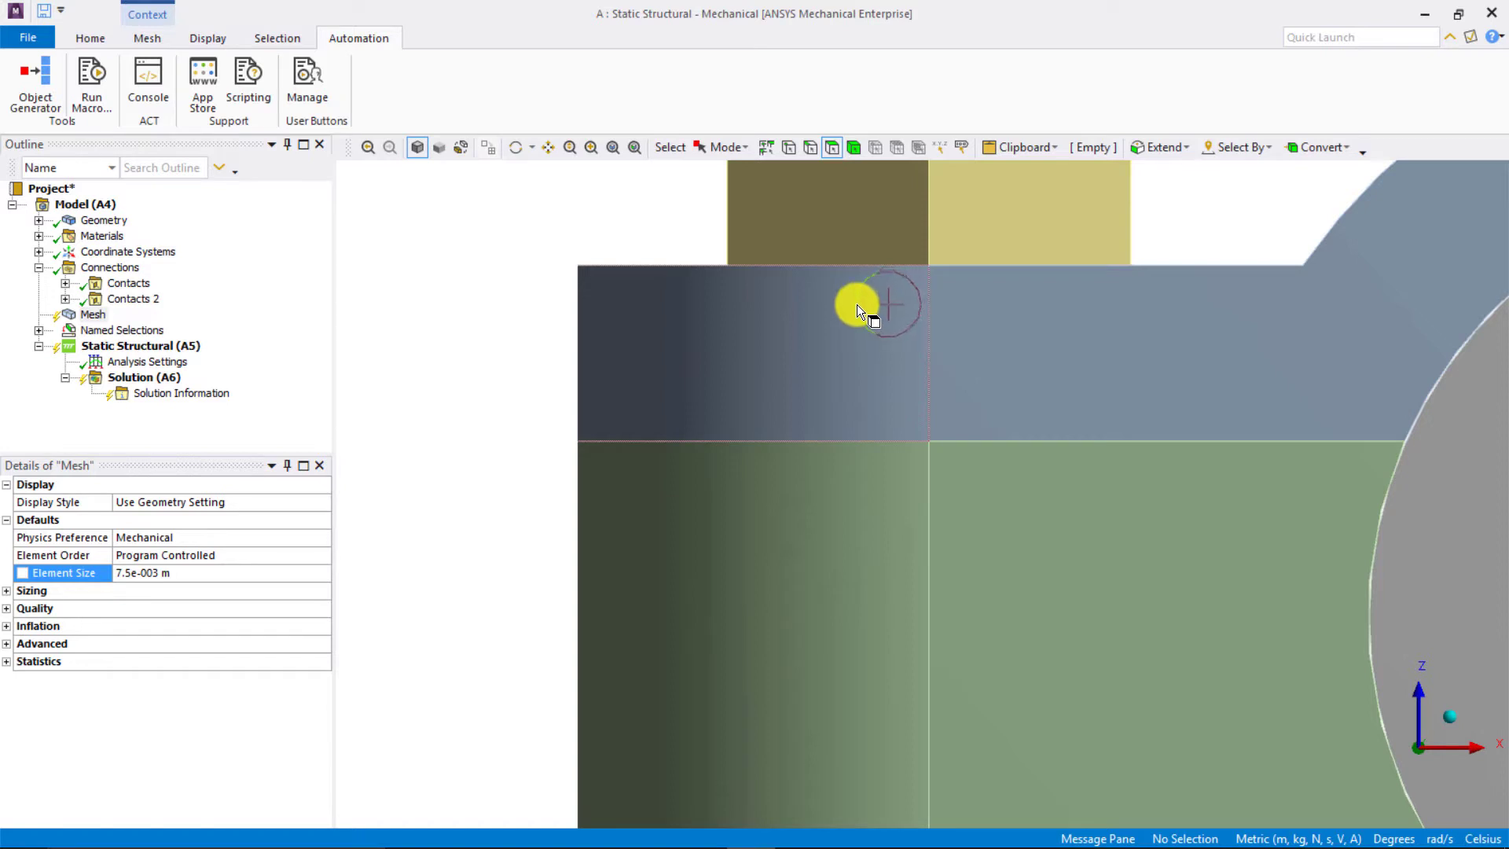
click(177, 579)
double_click(180, 580)
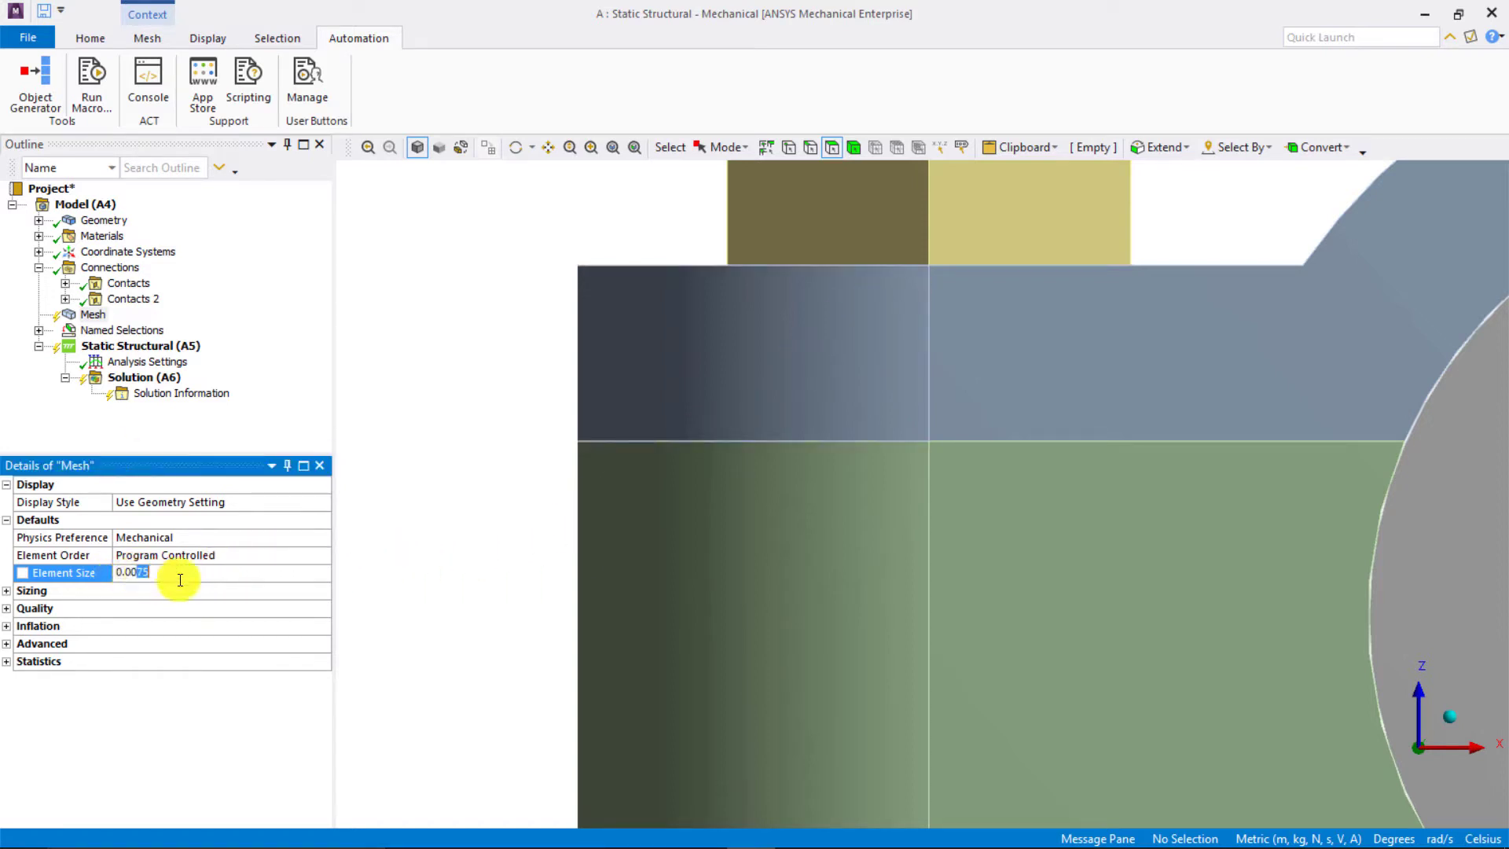
text(25)
key(Return)
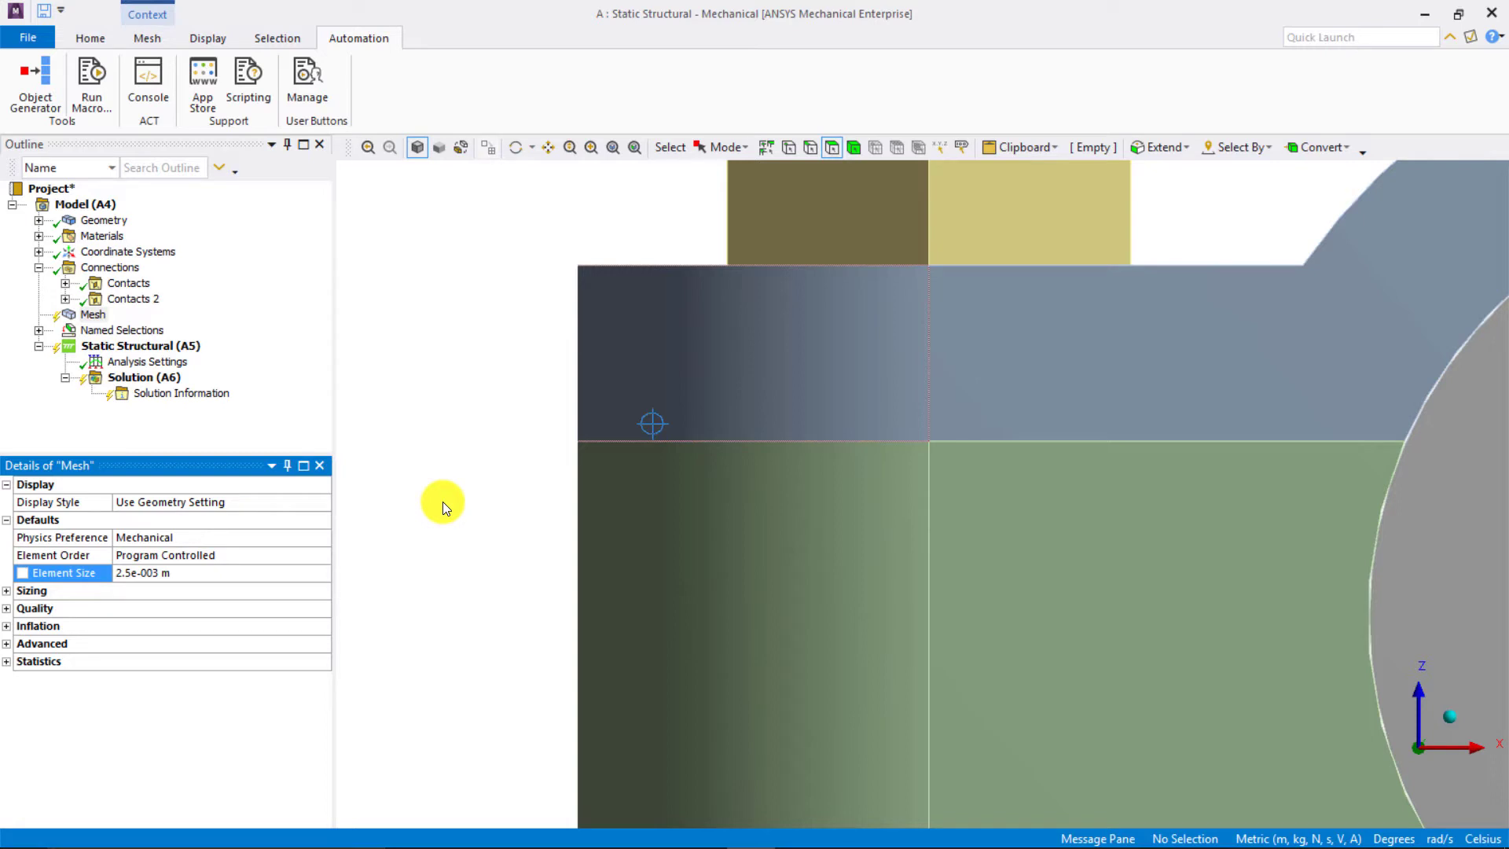
click(157, 572)
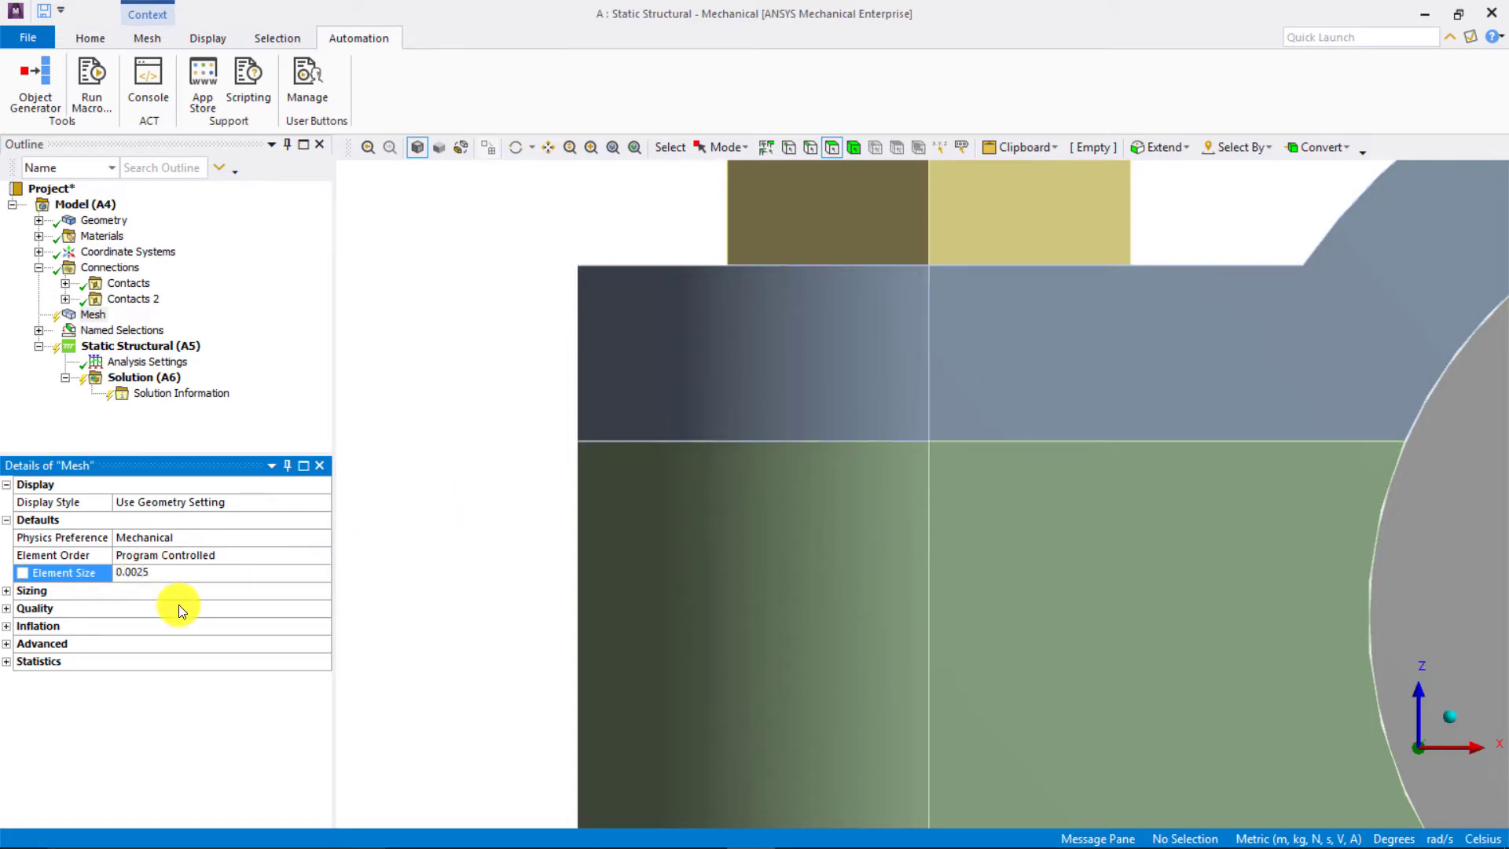
key(Return)
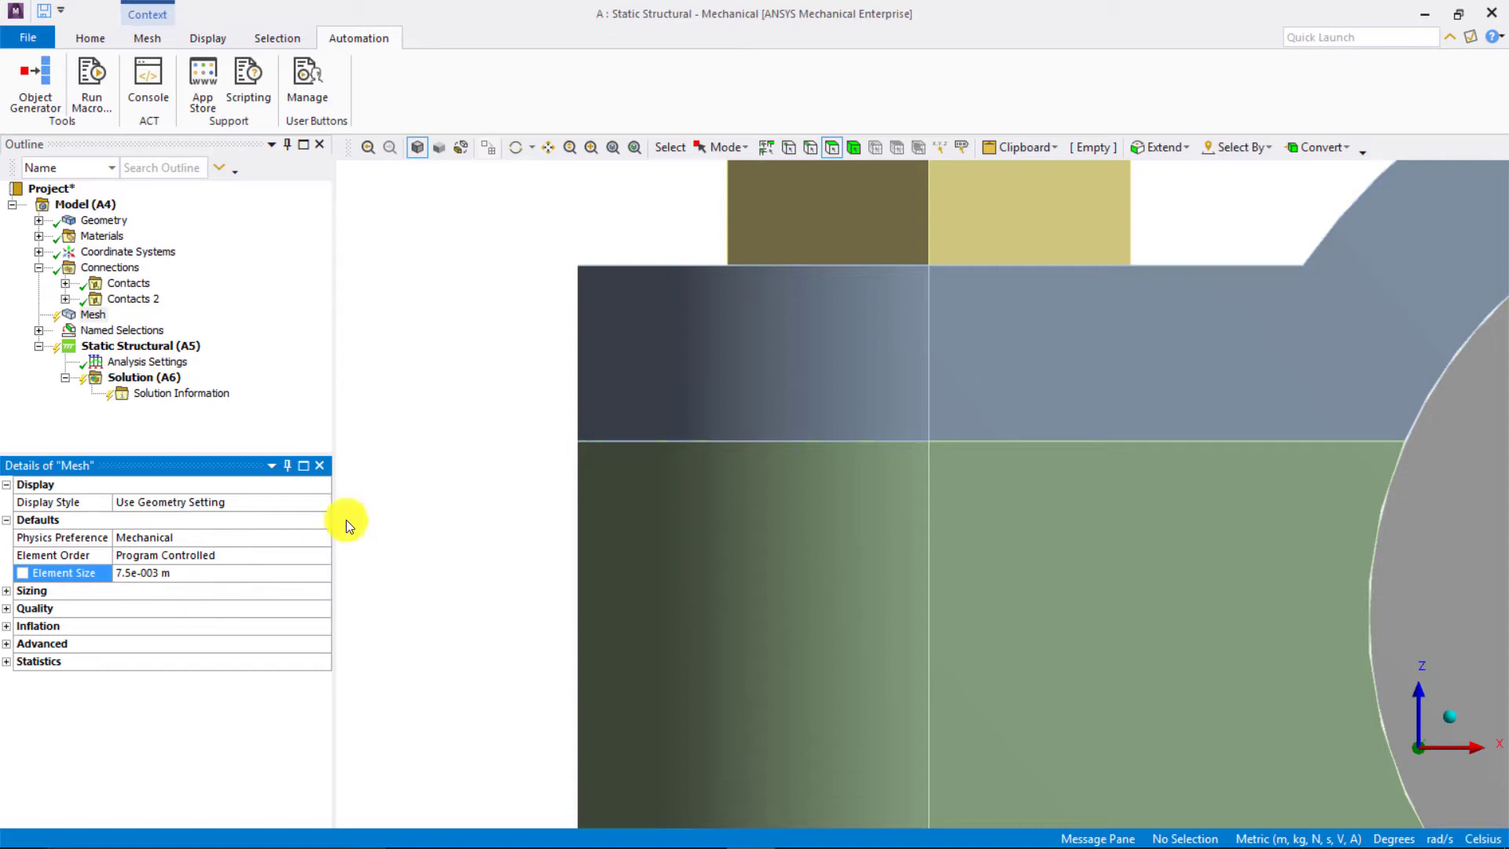
- Insert a mesh Sizing control scoped to the Bolts named selection
scroll(512, 398, down, 1)
scroll(512, 399, down, 2)
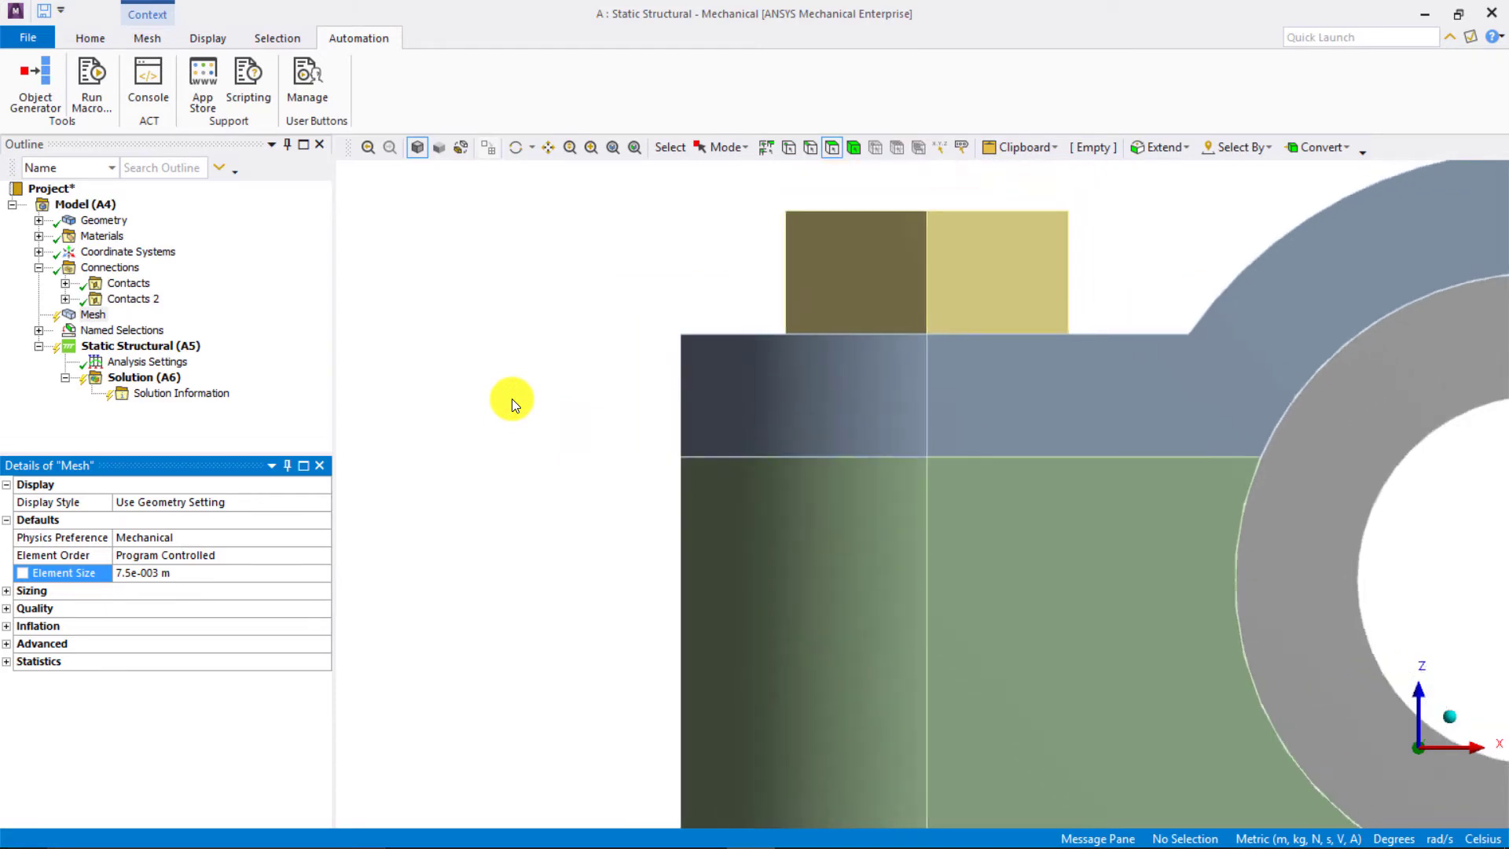
scroll(596, 314, down, 3)
middle_drag(785, 361, 586, 364)
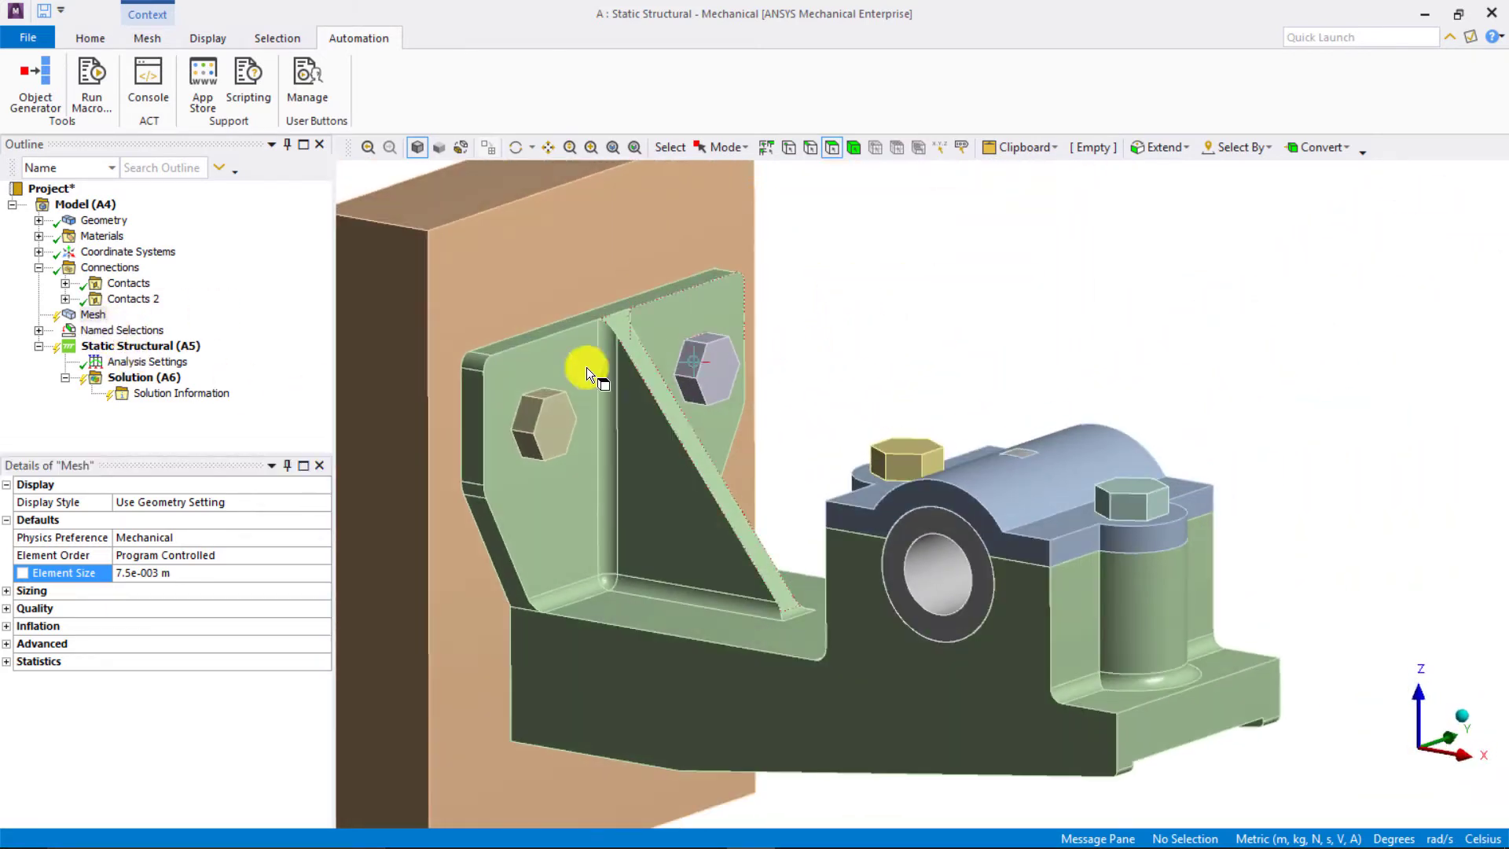
right_click(94, 315)
mouse_move(122, 325)
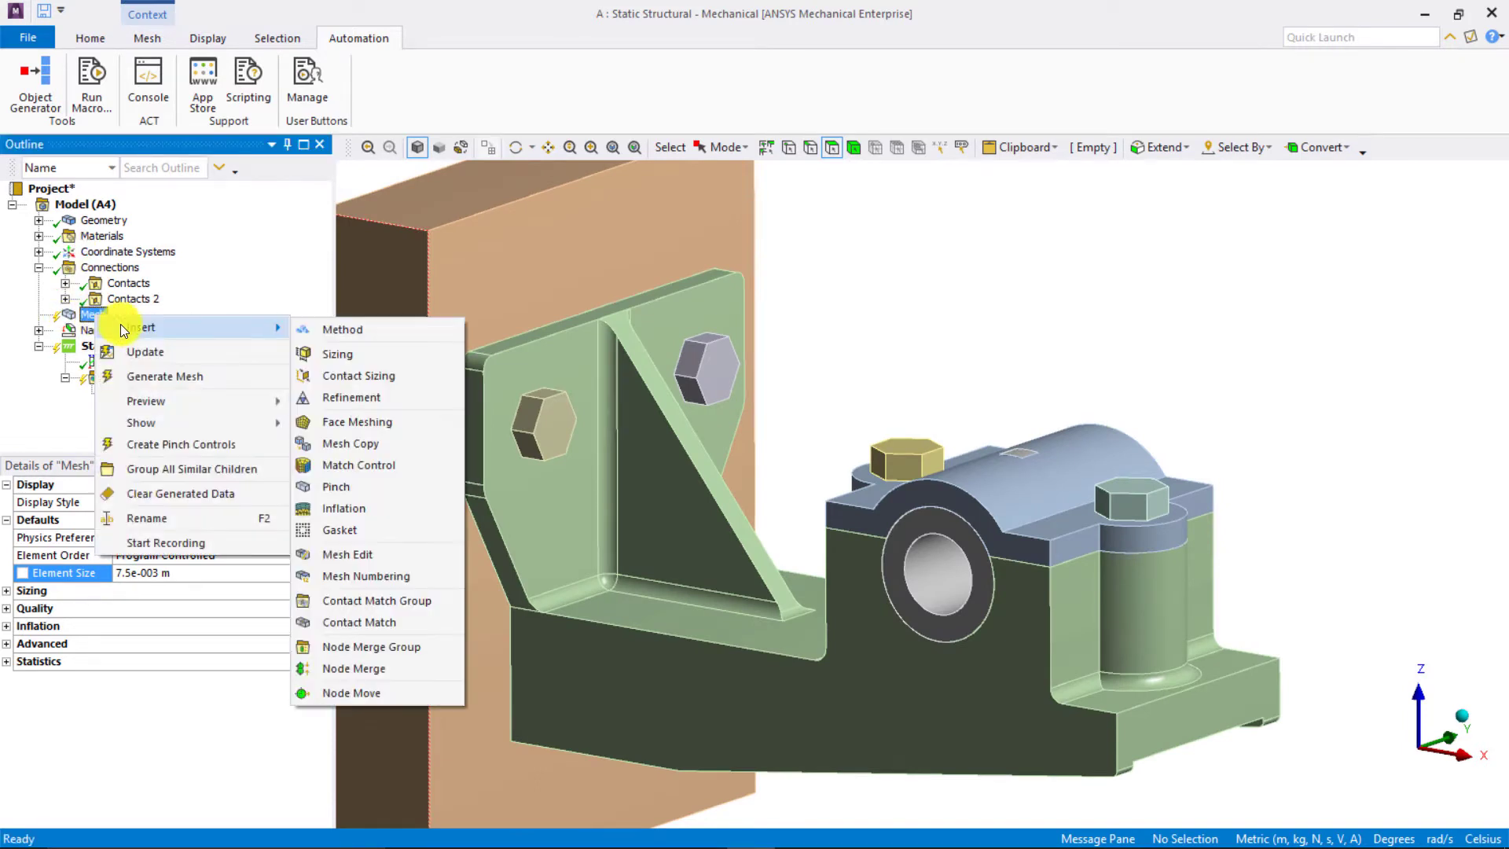
click(376, 355)
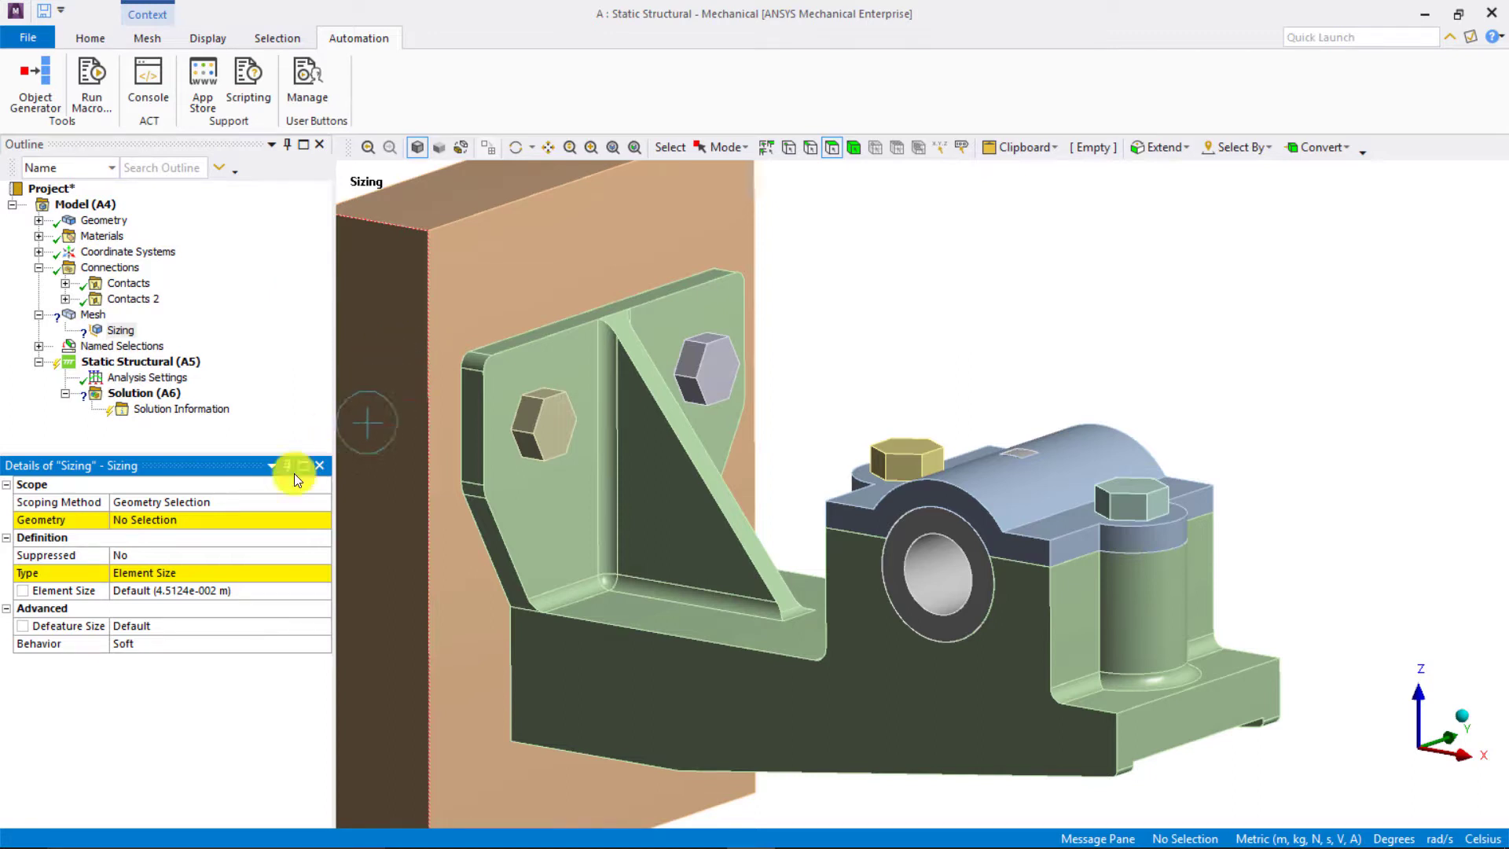
double_click(204, 501)
click(248, 522)
click(322, 519)
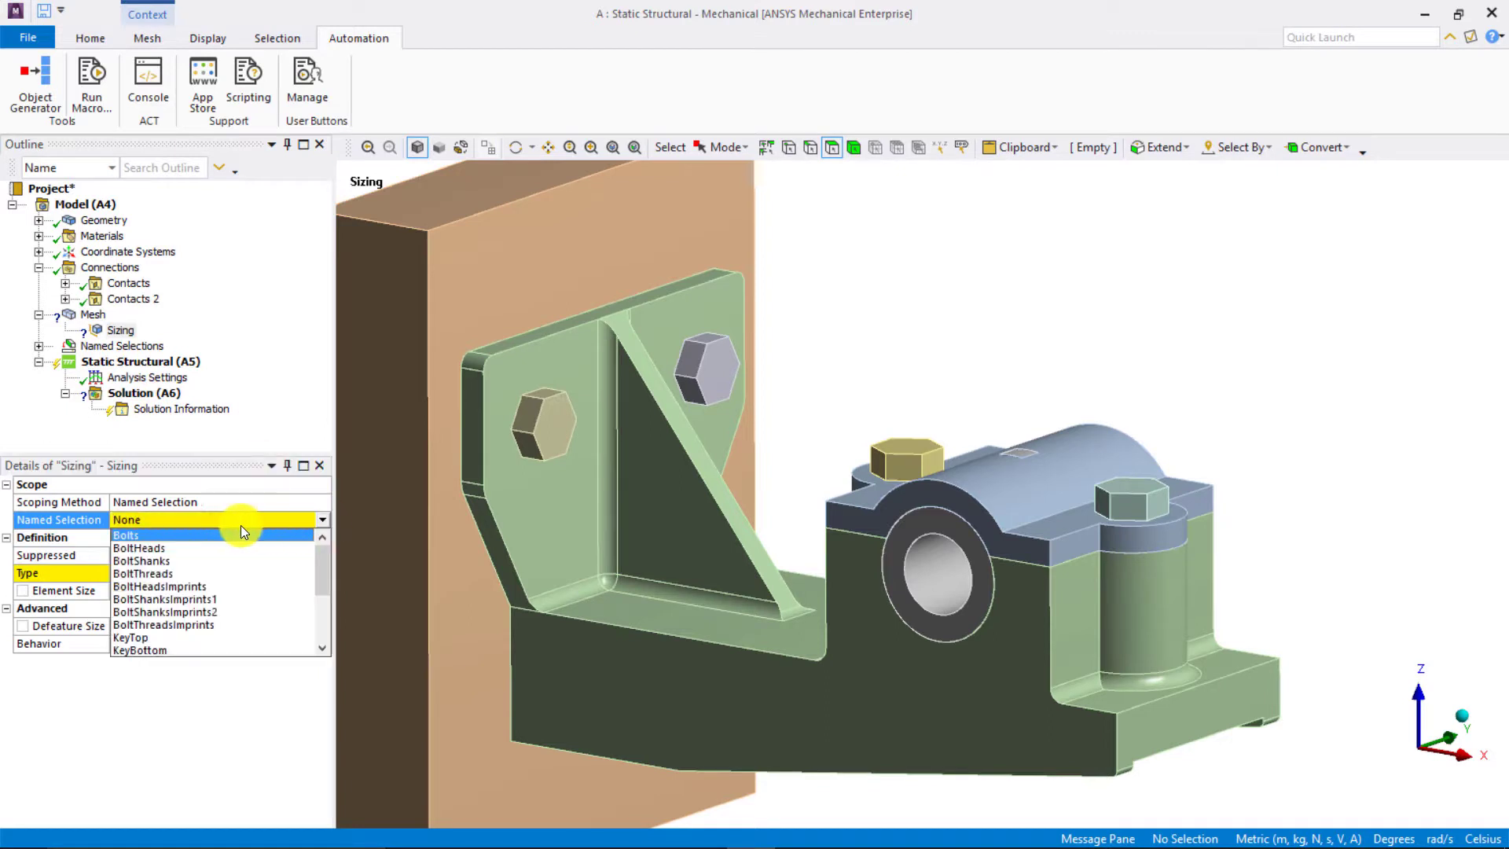
click(228, 535)
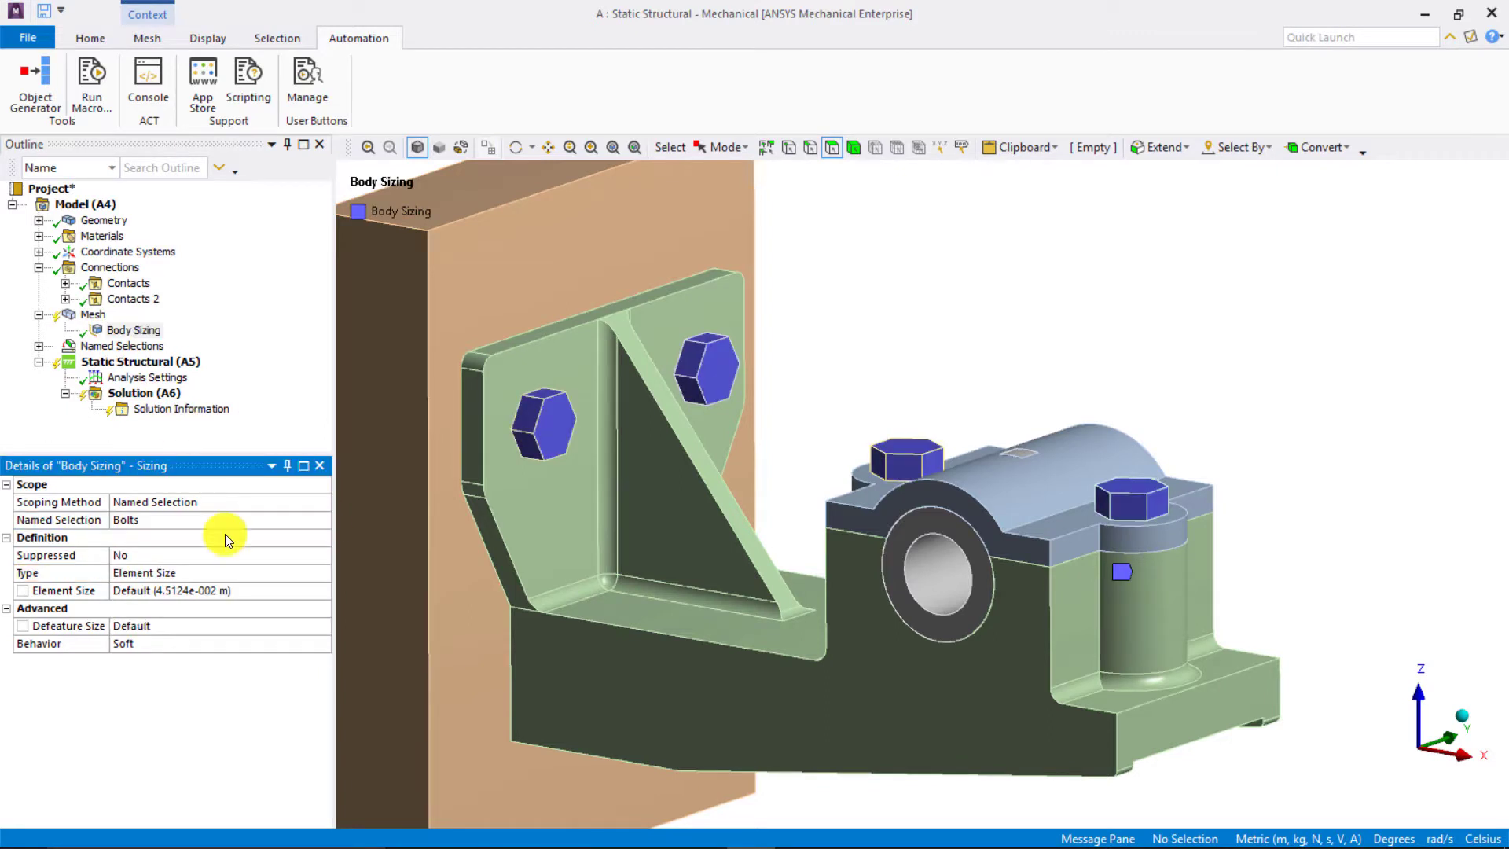
- Give the Bolts body sizing a 5 mm element size
click(140, 591)
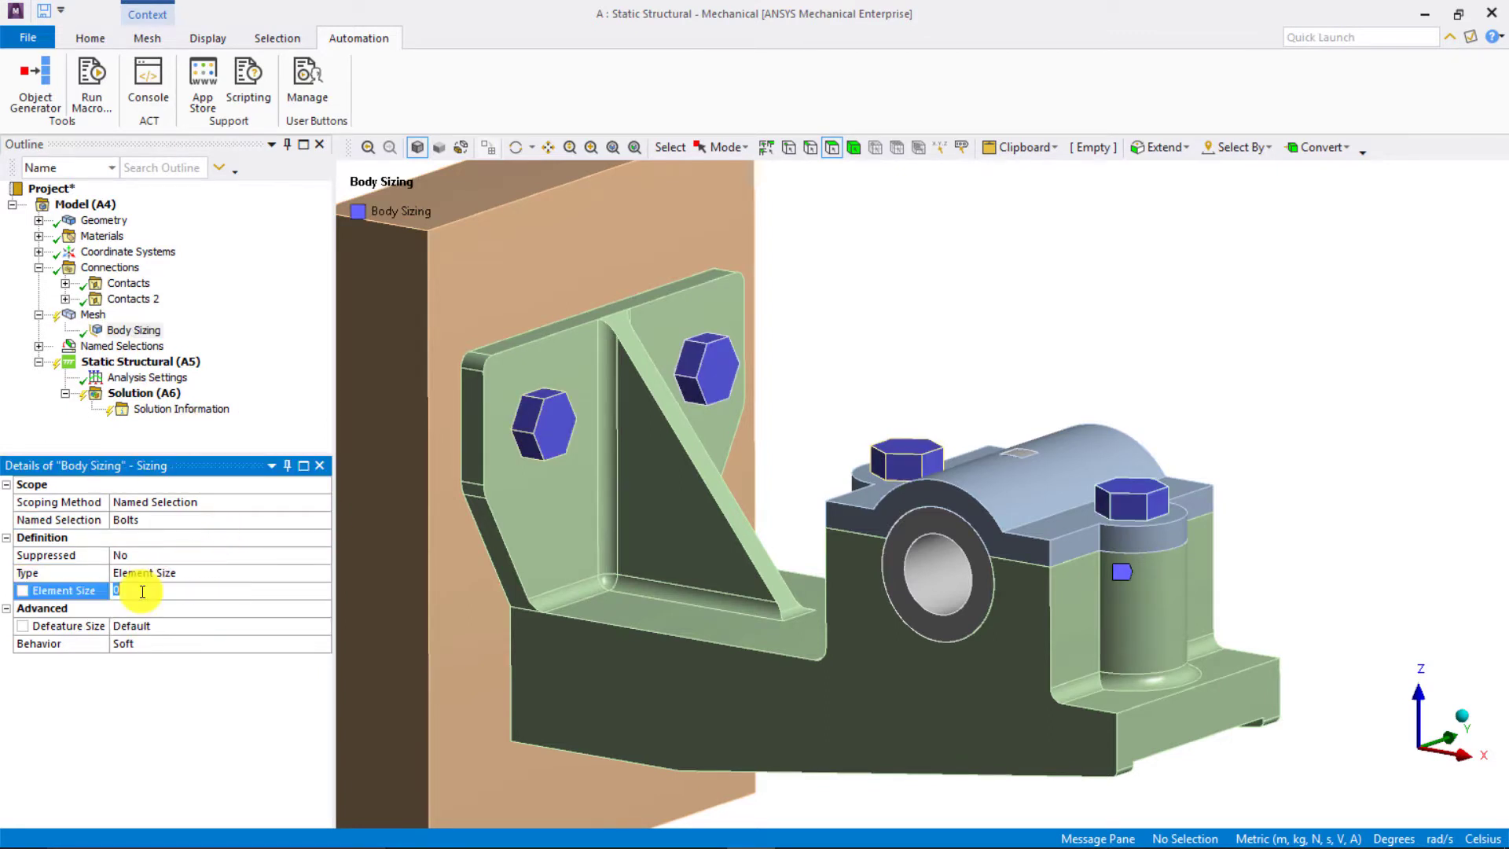
text(5mm)
key(Return)
click(1160, 300)
scroll(1129, 301, down, 2)
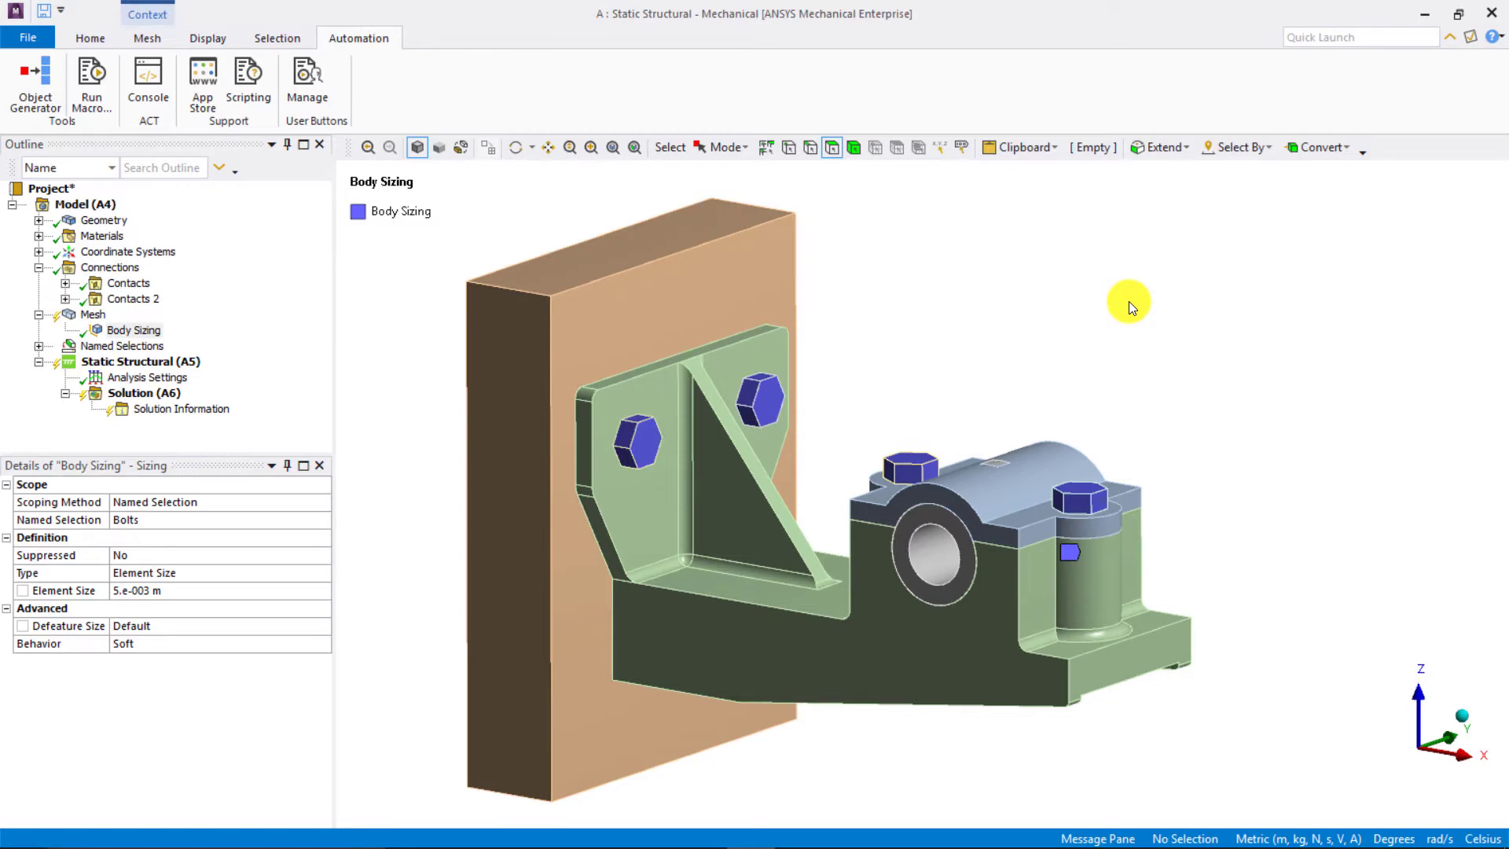
- Select the four bolt top faces, then clear the selection
scroll(1129, 300, down, 1)
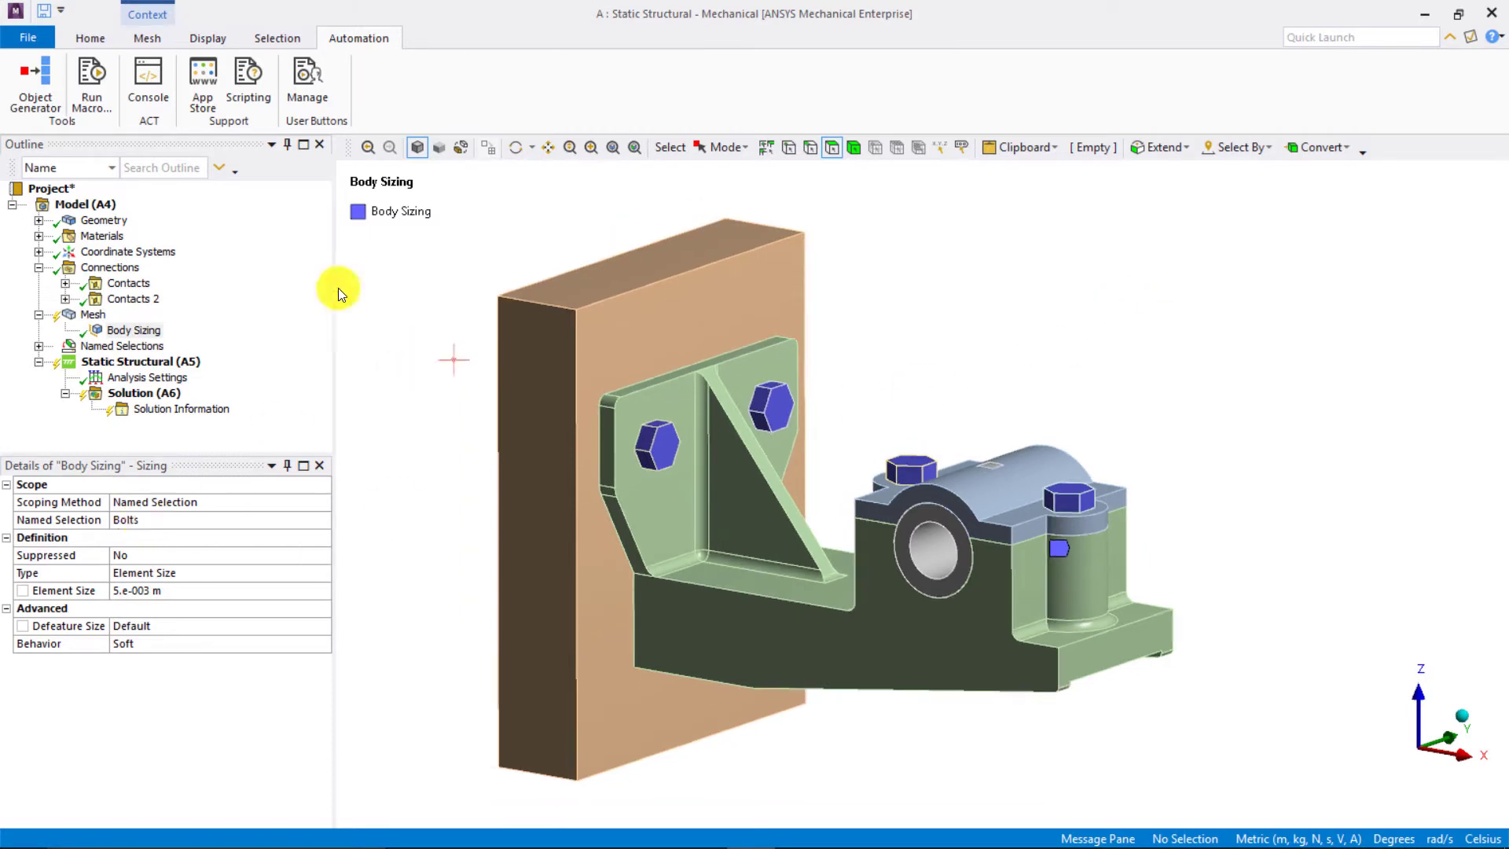
click(673, 438)
ctrl+click(781, 399)
ctrl+click(913, 467)
ctrl+click(1071, 478)
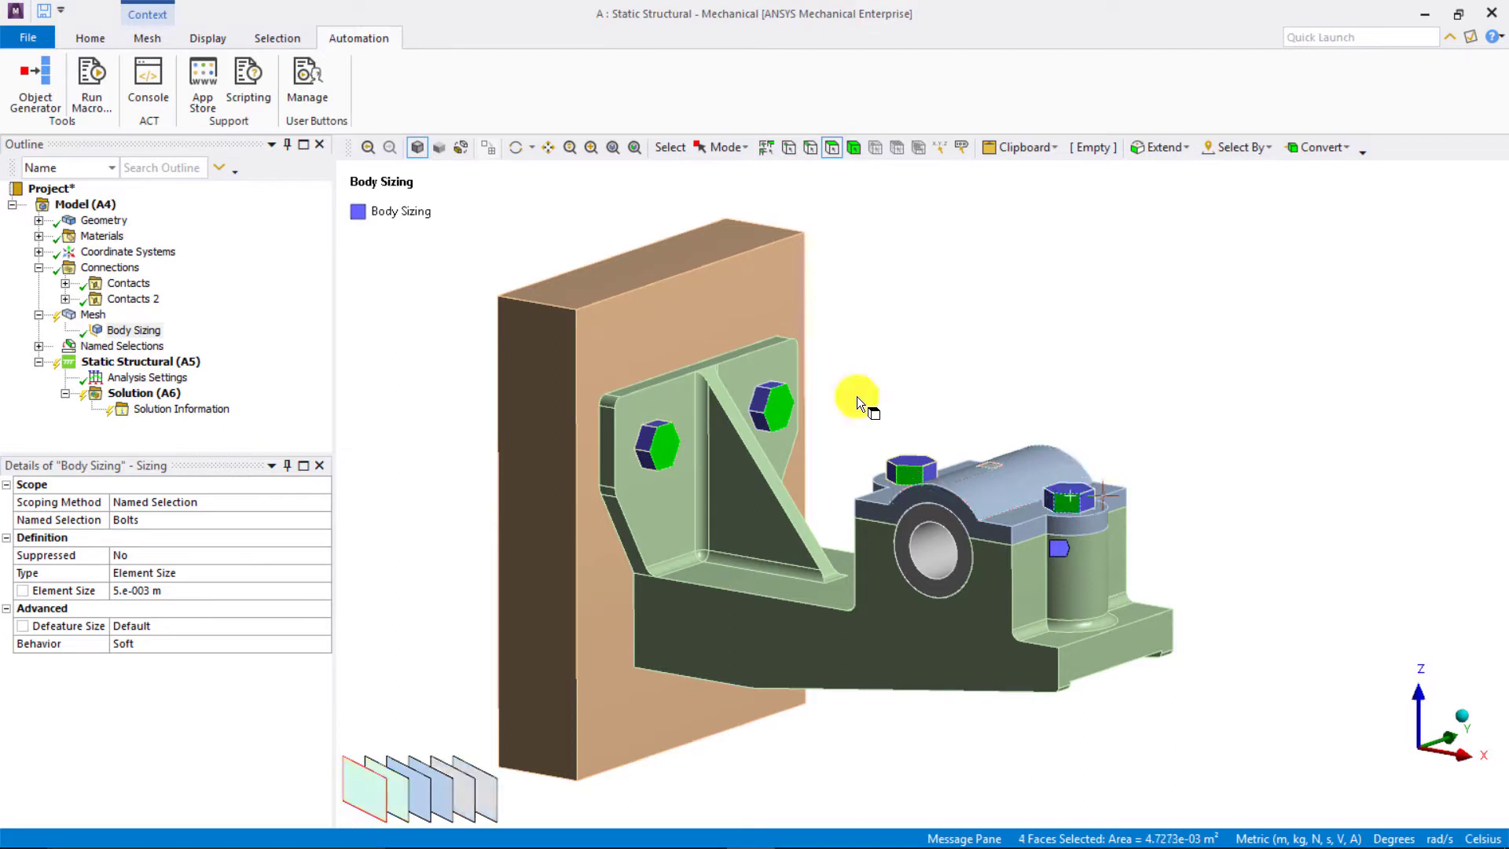
click(857, 396)
- View the bearing block from the top and zoom in on the left bolt hole
middle_drag(859, 354, 882, 350)
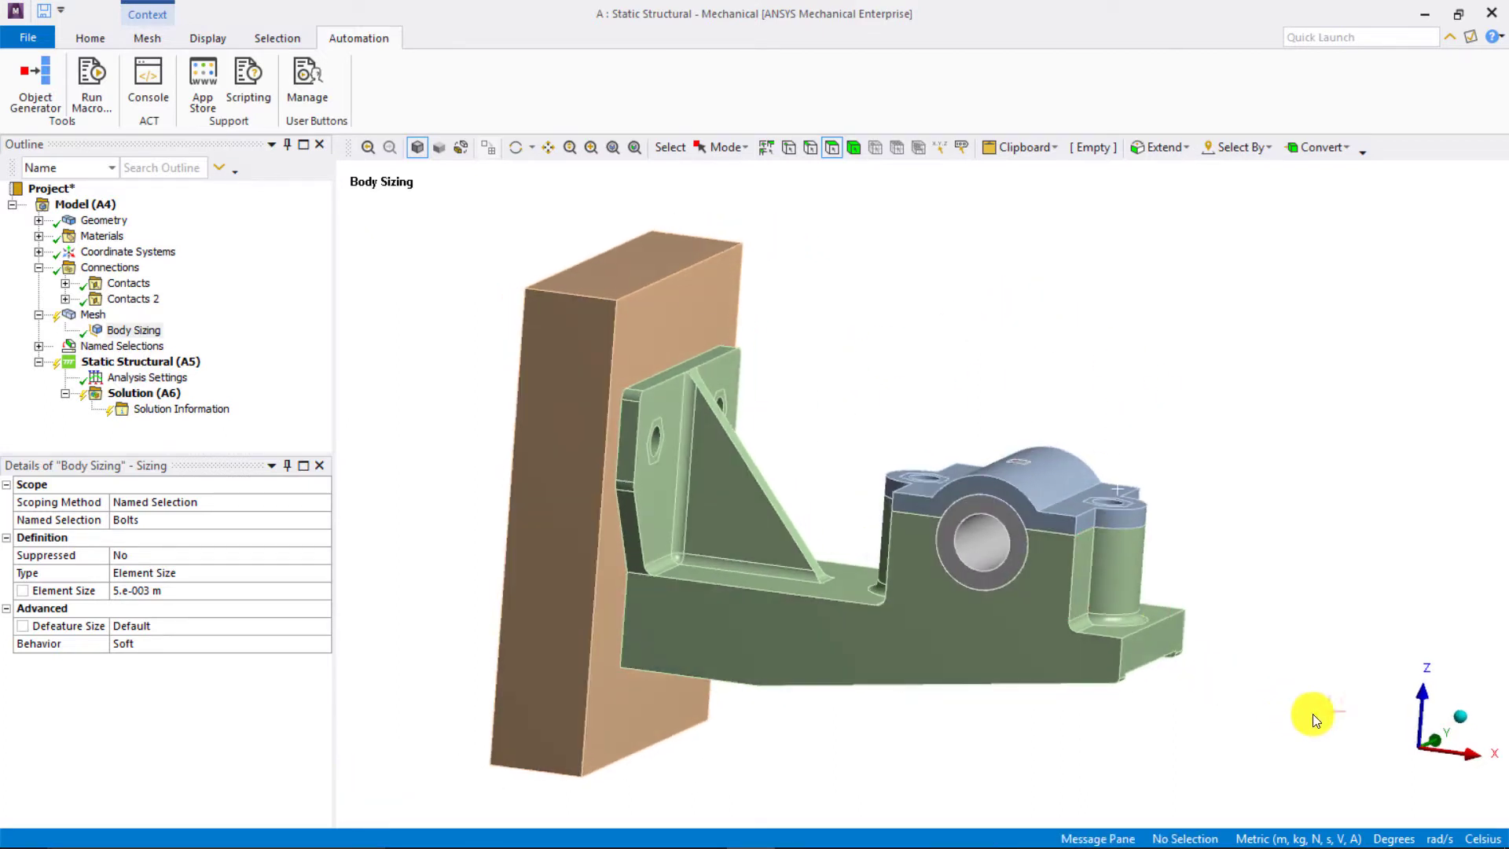
click(1404, 753)
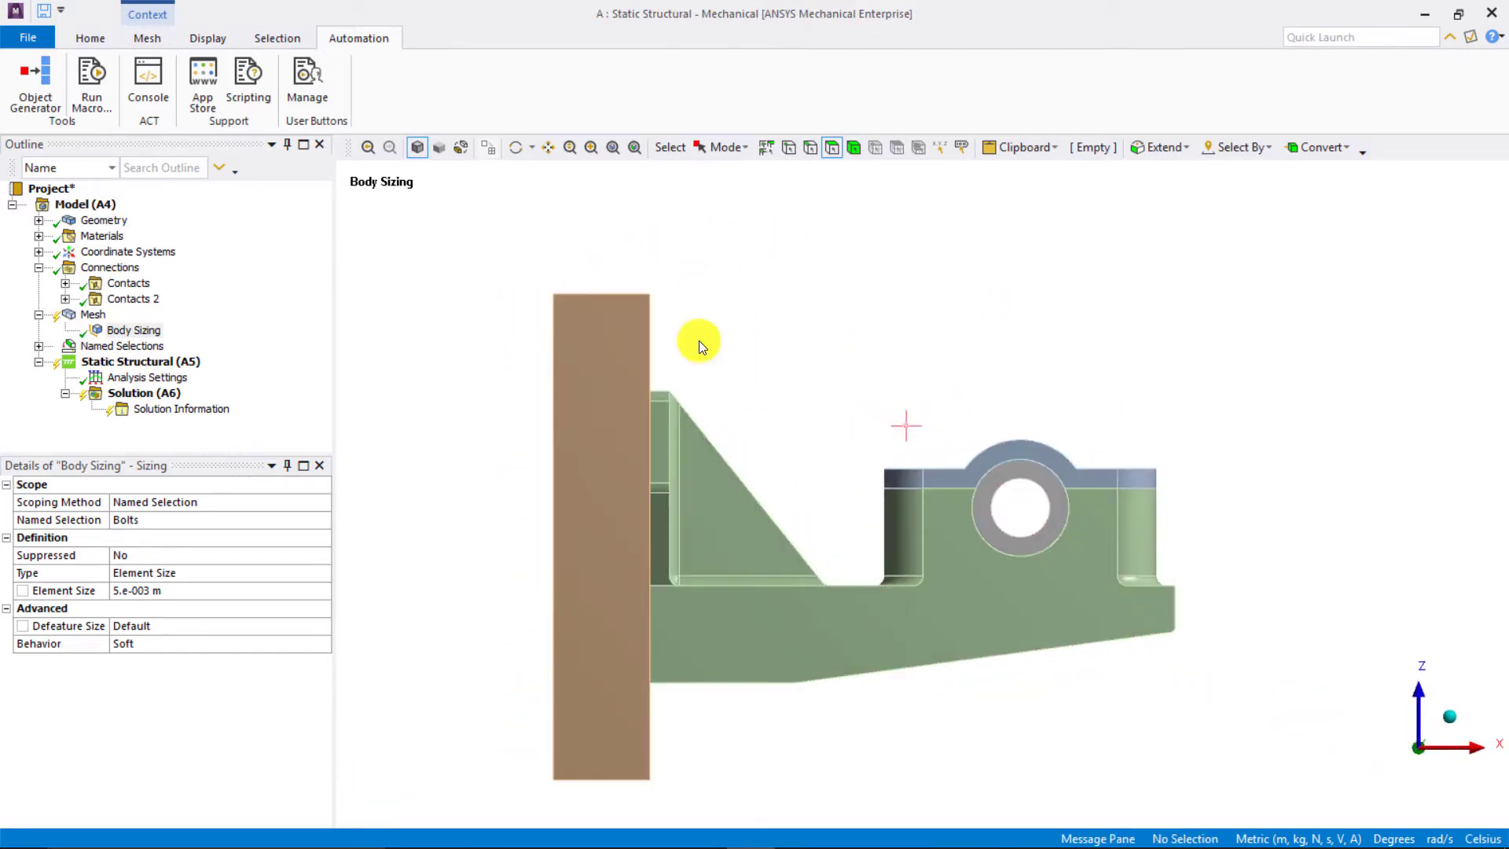
right_drag(874, 427, 967, 573)
mouse_move(776, 462)
middle_down()
mouse_move(960, 405)
mouse_move(883, 274)
middle_up()
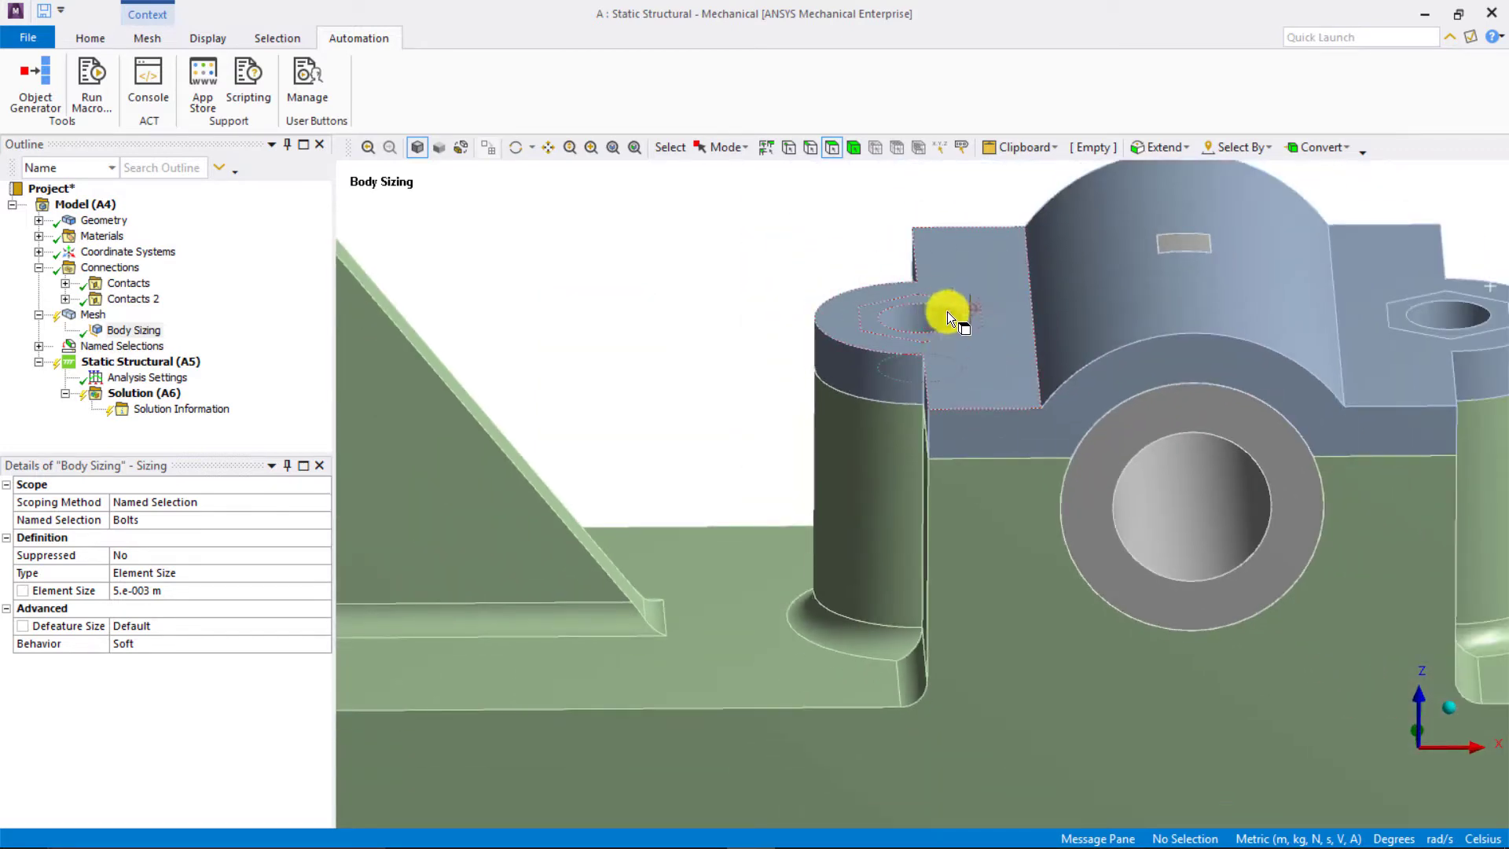
shift+middle_drag(1427, 350, 1364, 383)
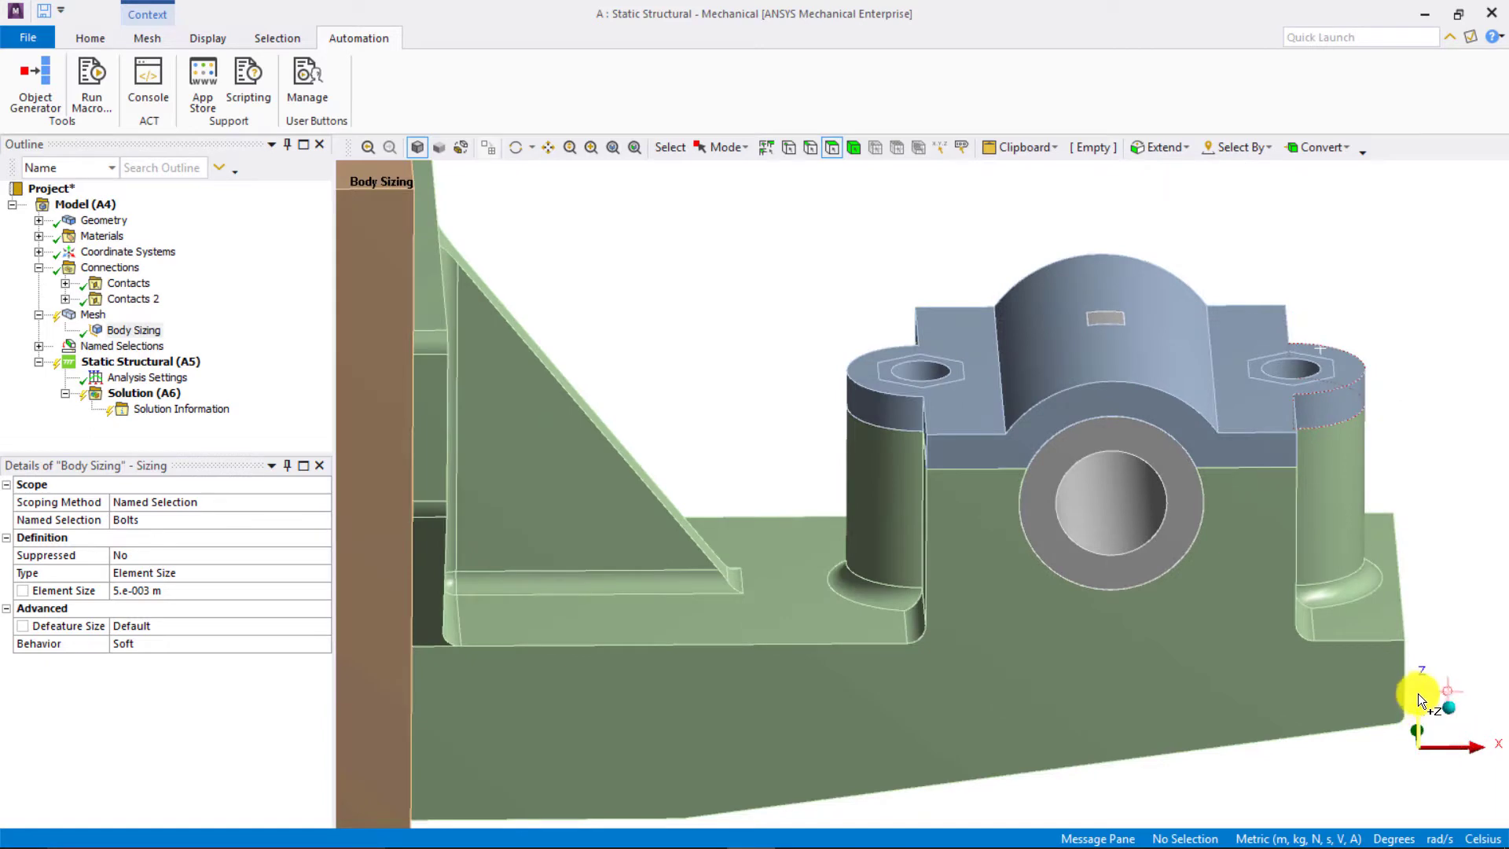
click(1423, 697)
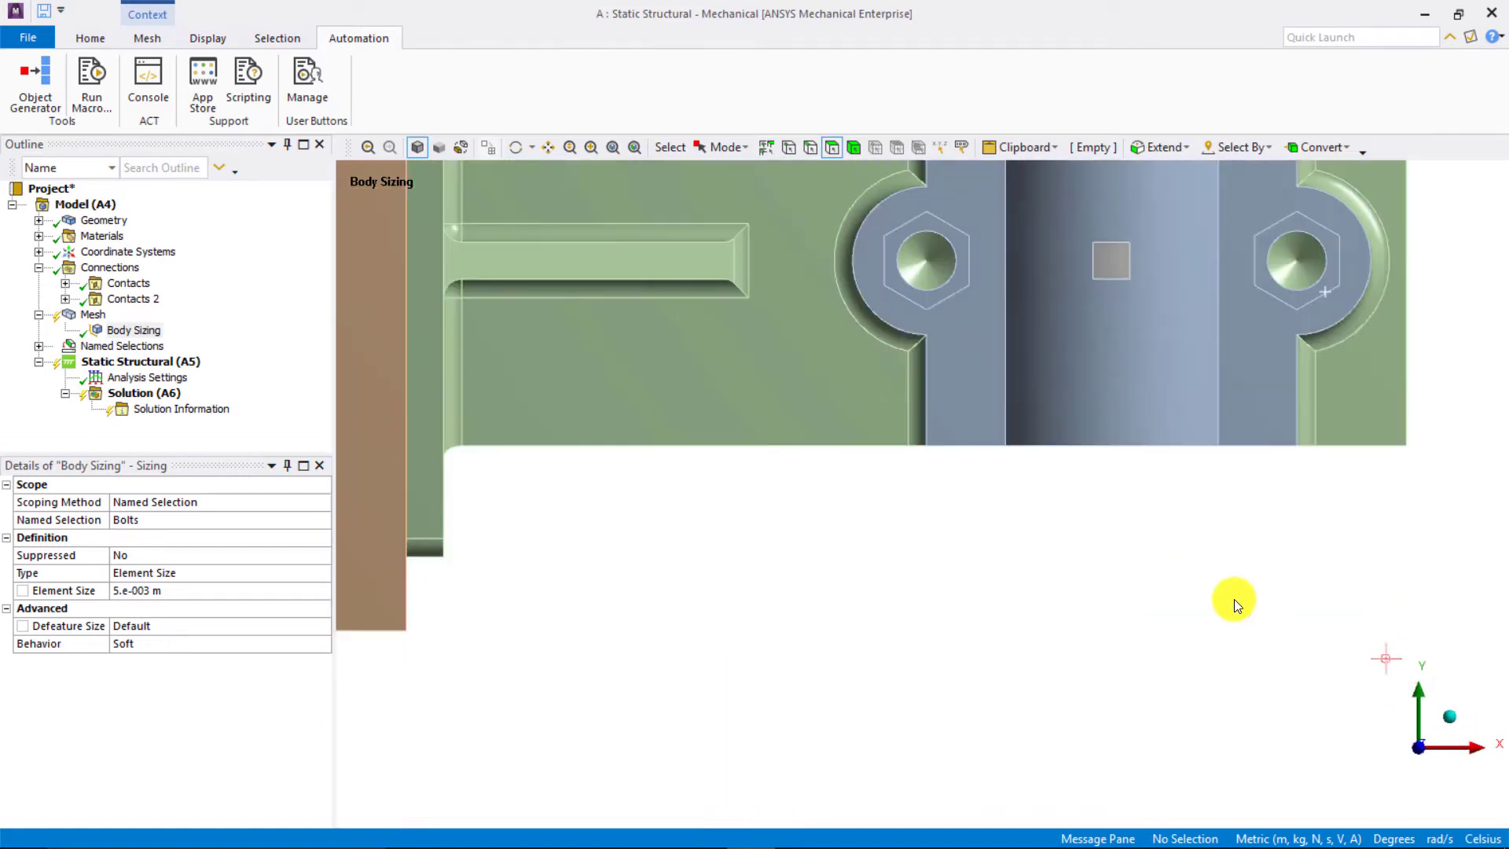
drag(866, 293, 992, 434)
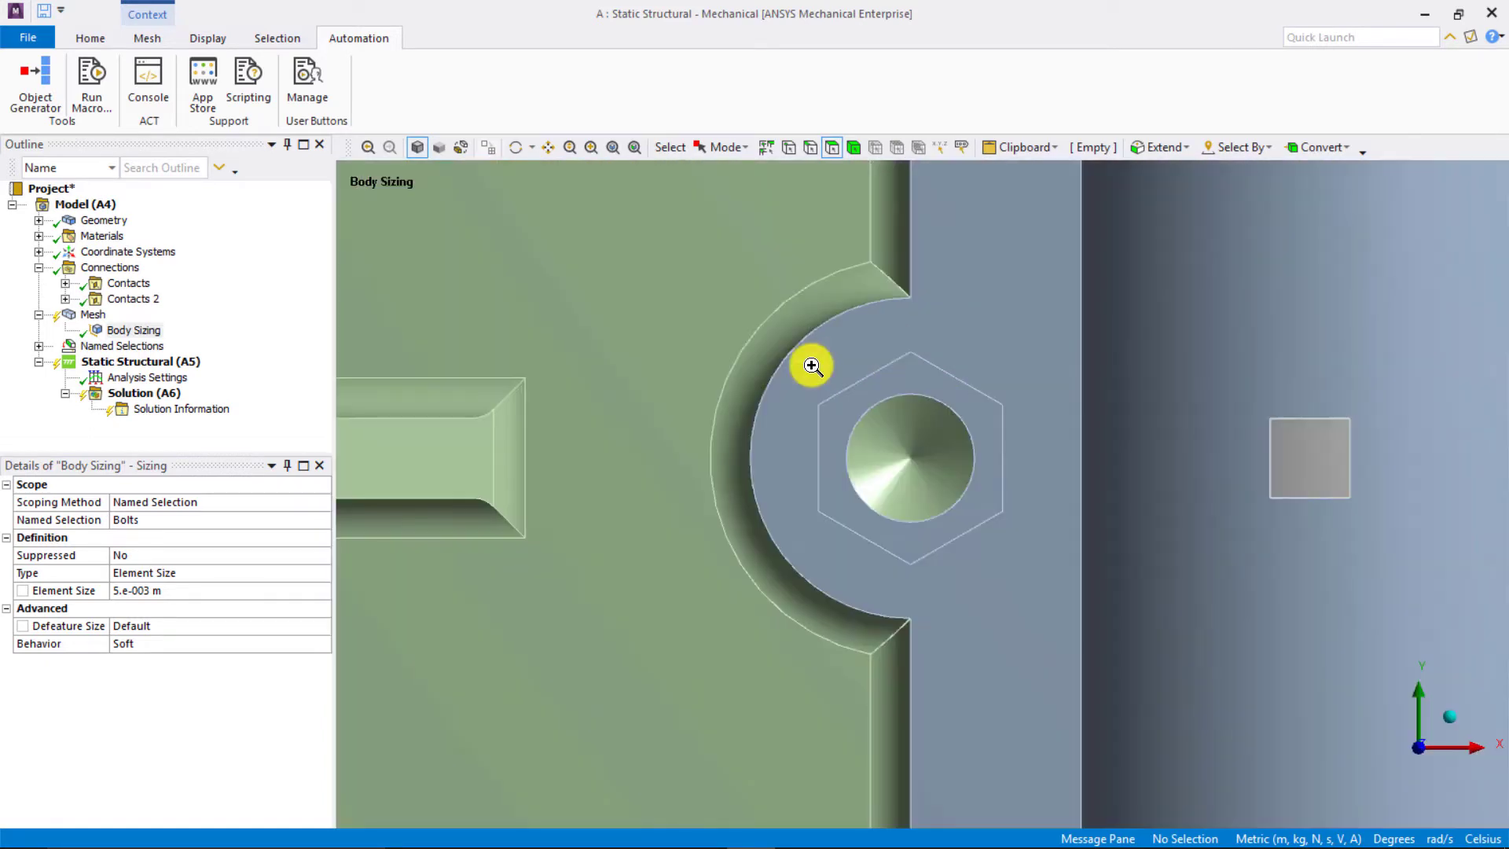
- Switch the model display to wireframe
click(91, 41)
click(204, 38)
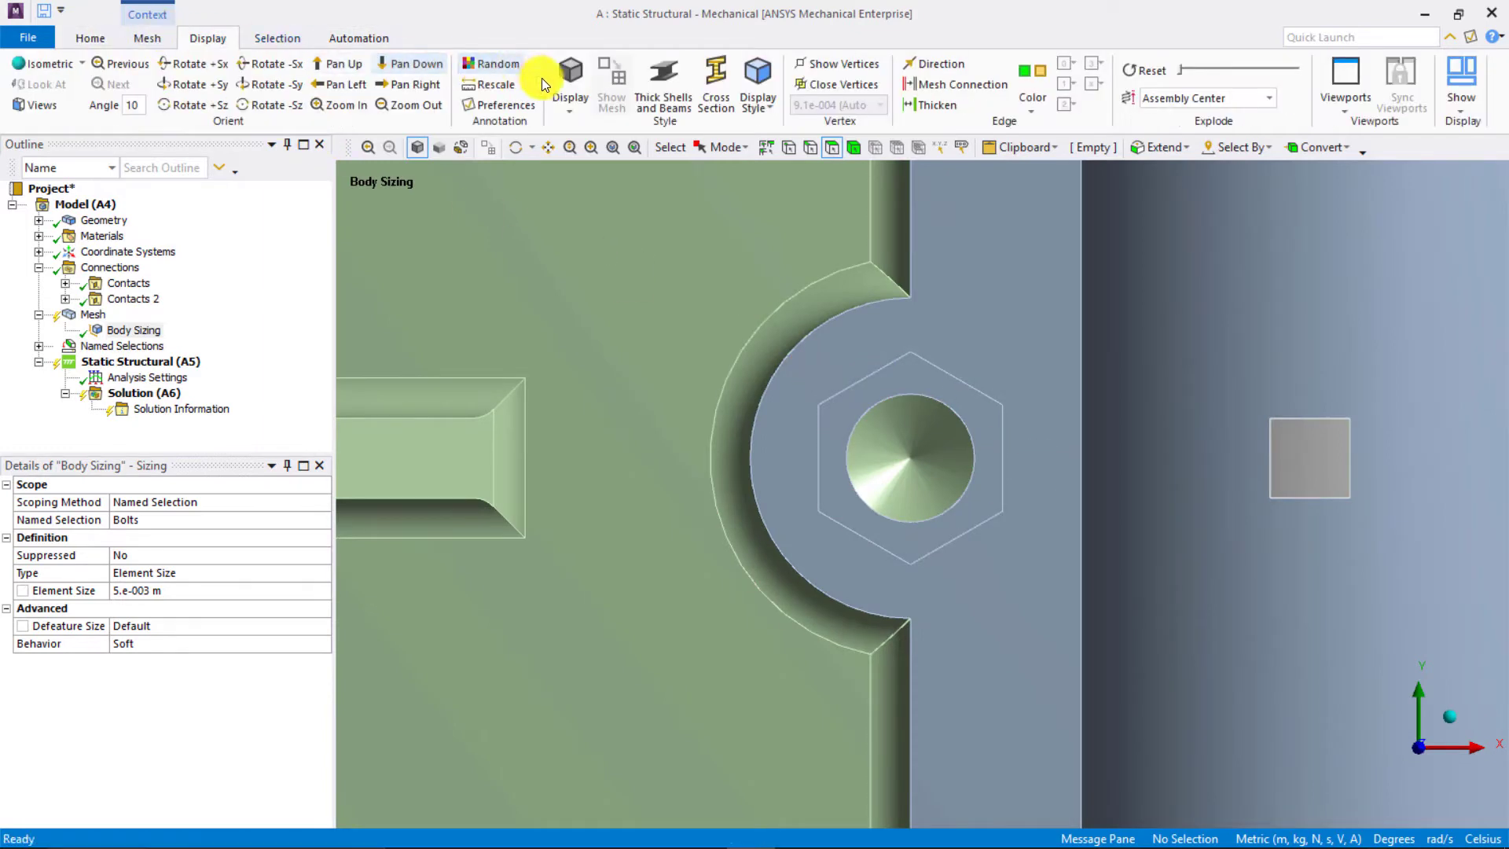
click(570, 90)
click(601, 169)
scroll(753, 393, down, 3)
scroll(749, 401, down, 1)
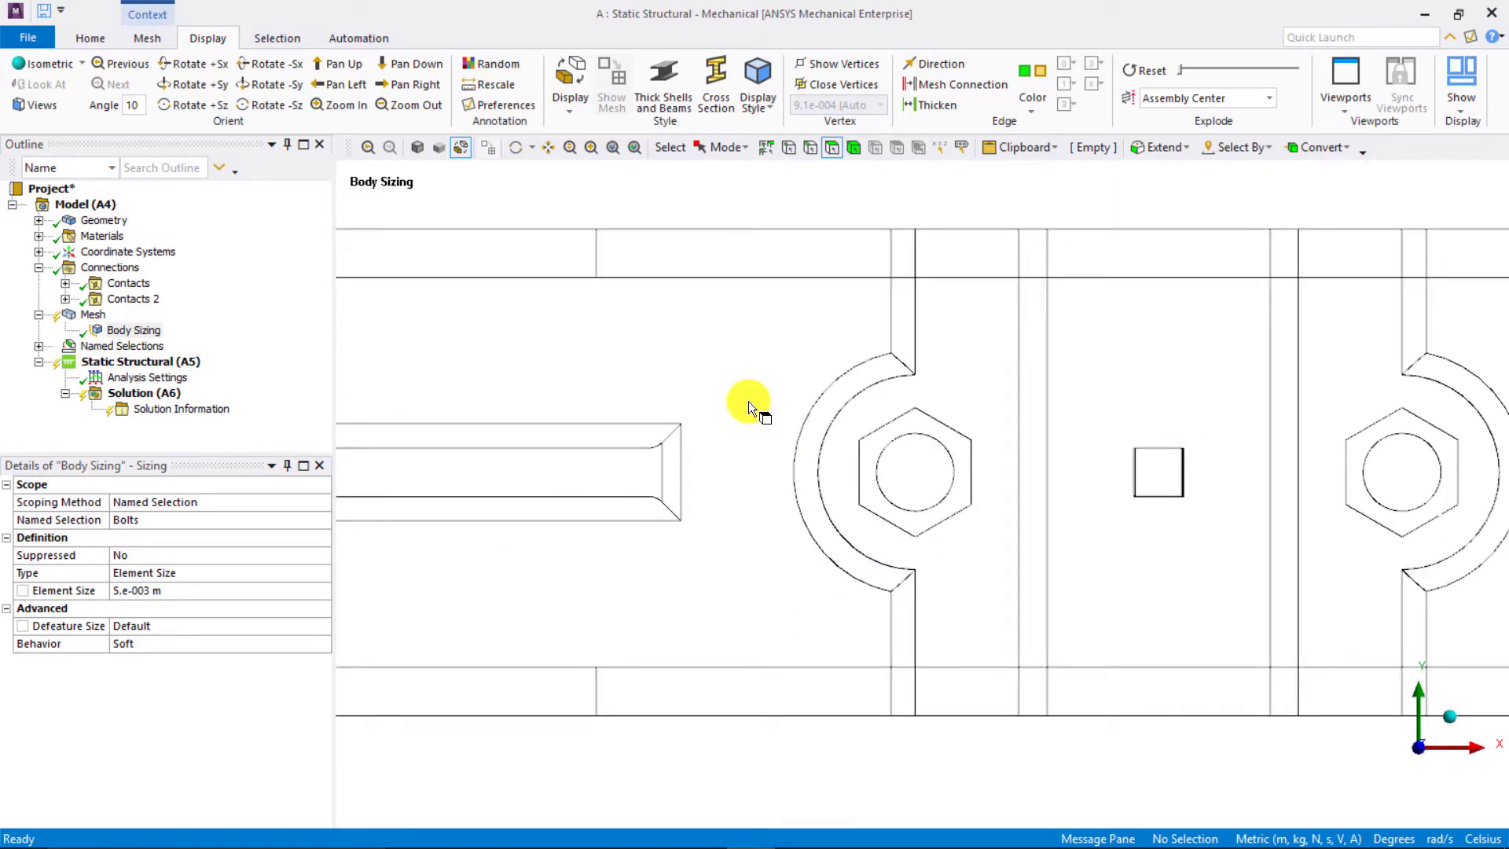
- Insert a second Sizing control under Mesh and switch to box face selection
right_click(94, 316)
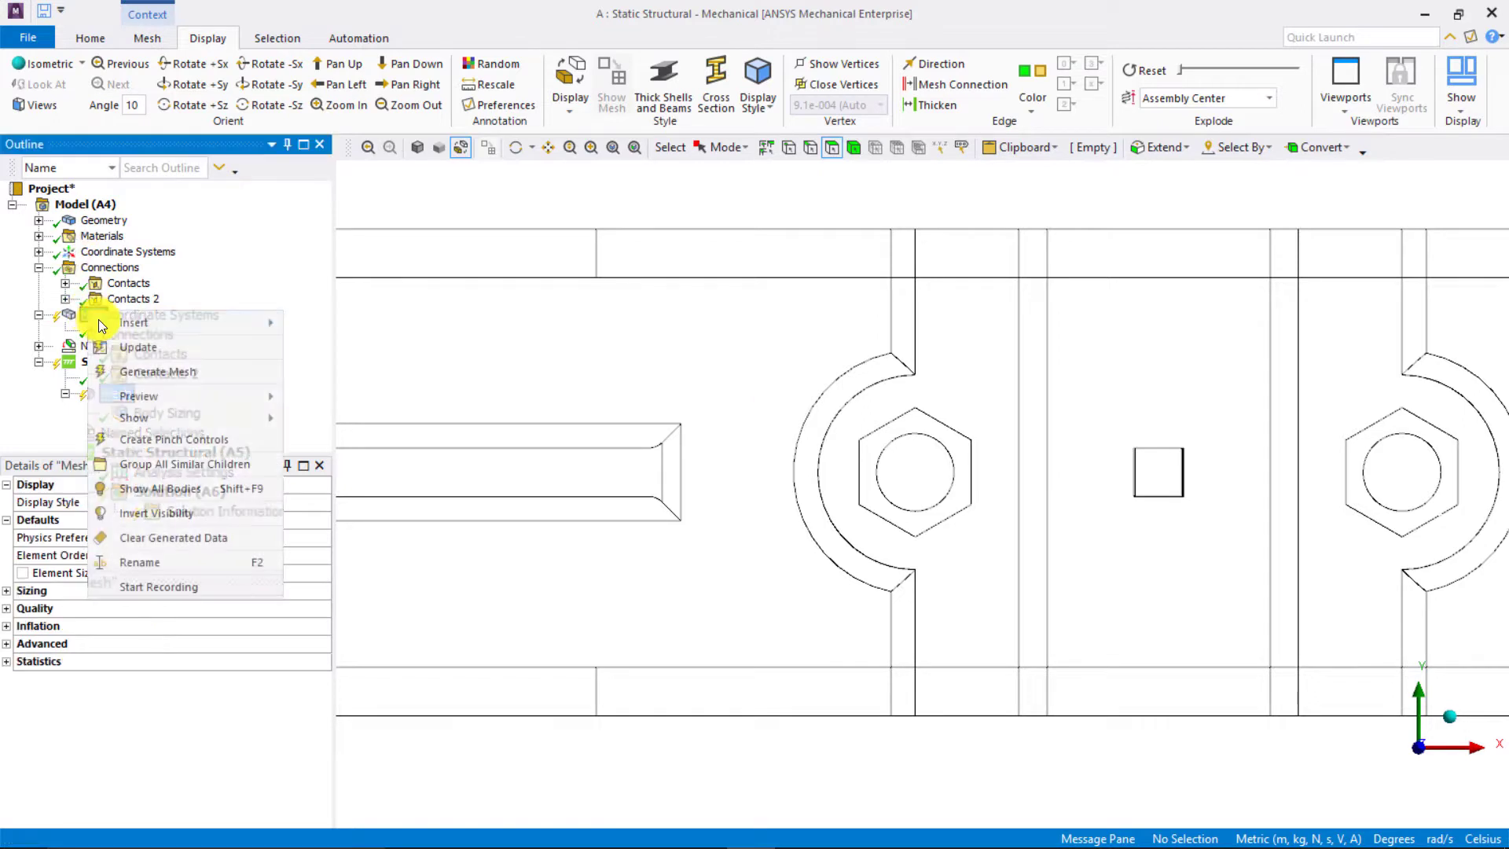
mouse_move(125, 324)
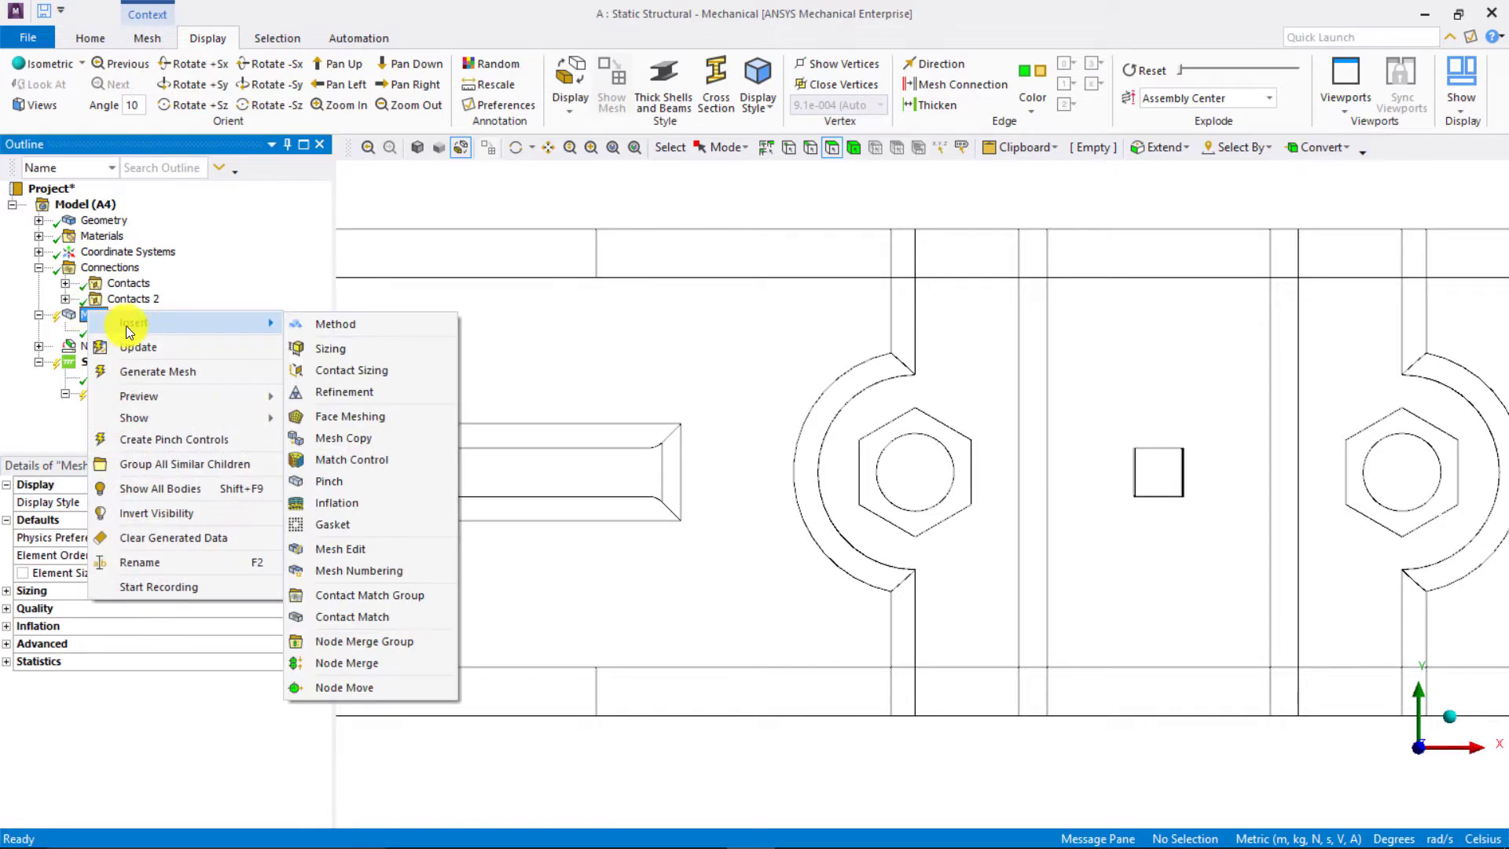
click(350, 346)
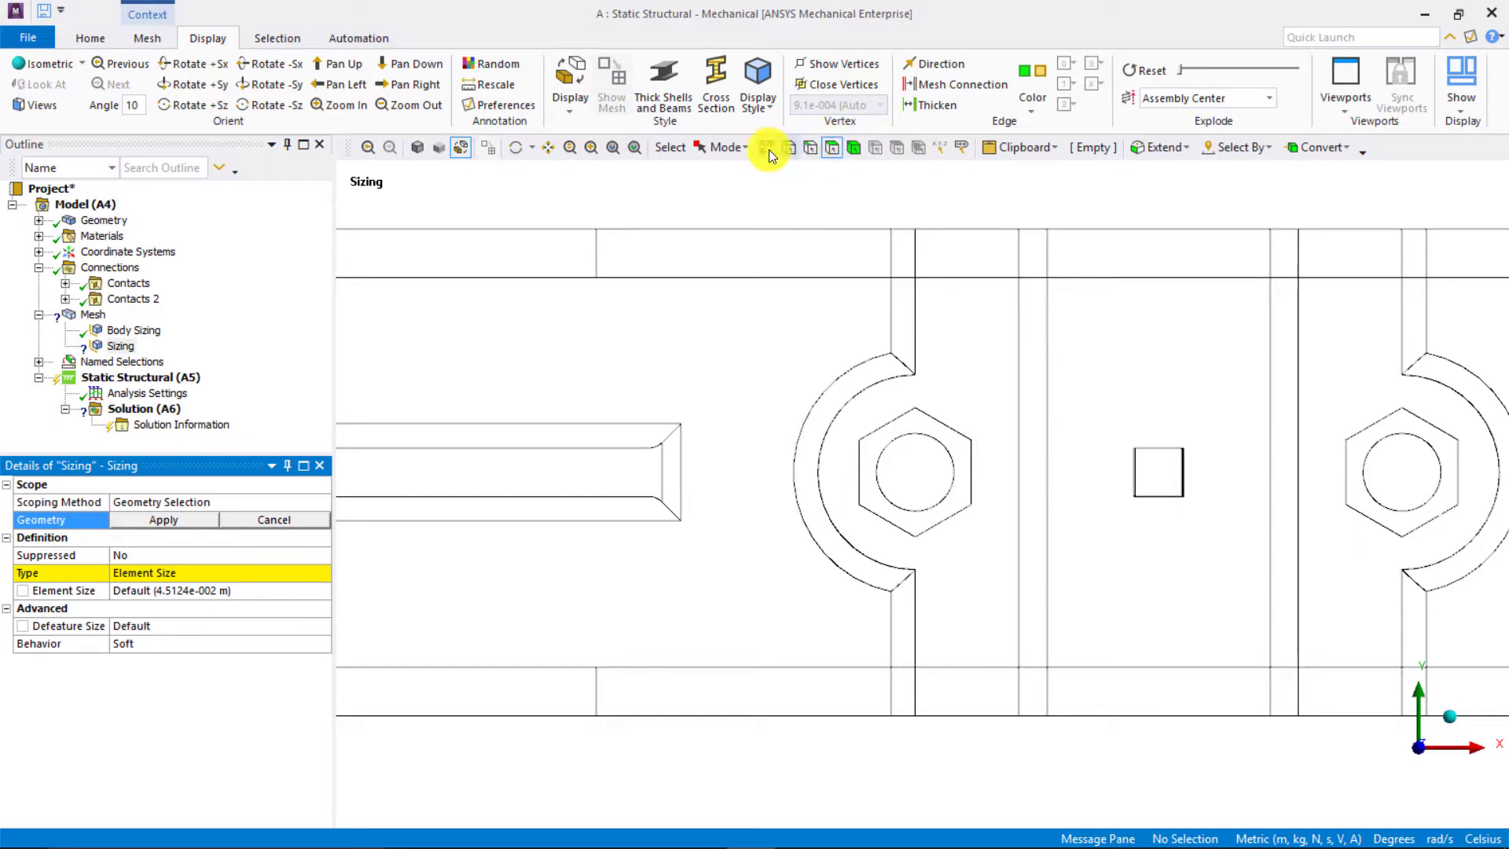
click(717, 149)
click(755, 191)
- Box-select the faces of the left nut, the small square block and the right nut
drag(813, 379, 1001, 547)
ctrl+drag(1096, 412, 1237, 536)
ctrl+middle_drag(1220, 462, 902, 472)
ctrl+drag(1012, 394, 1191, 563)
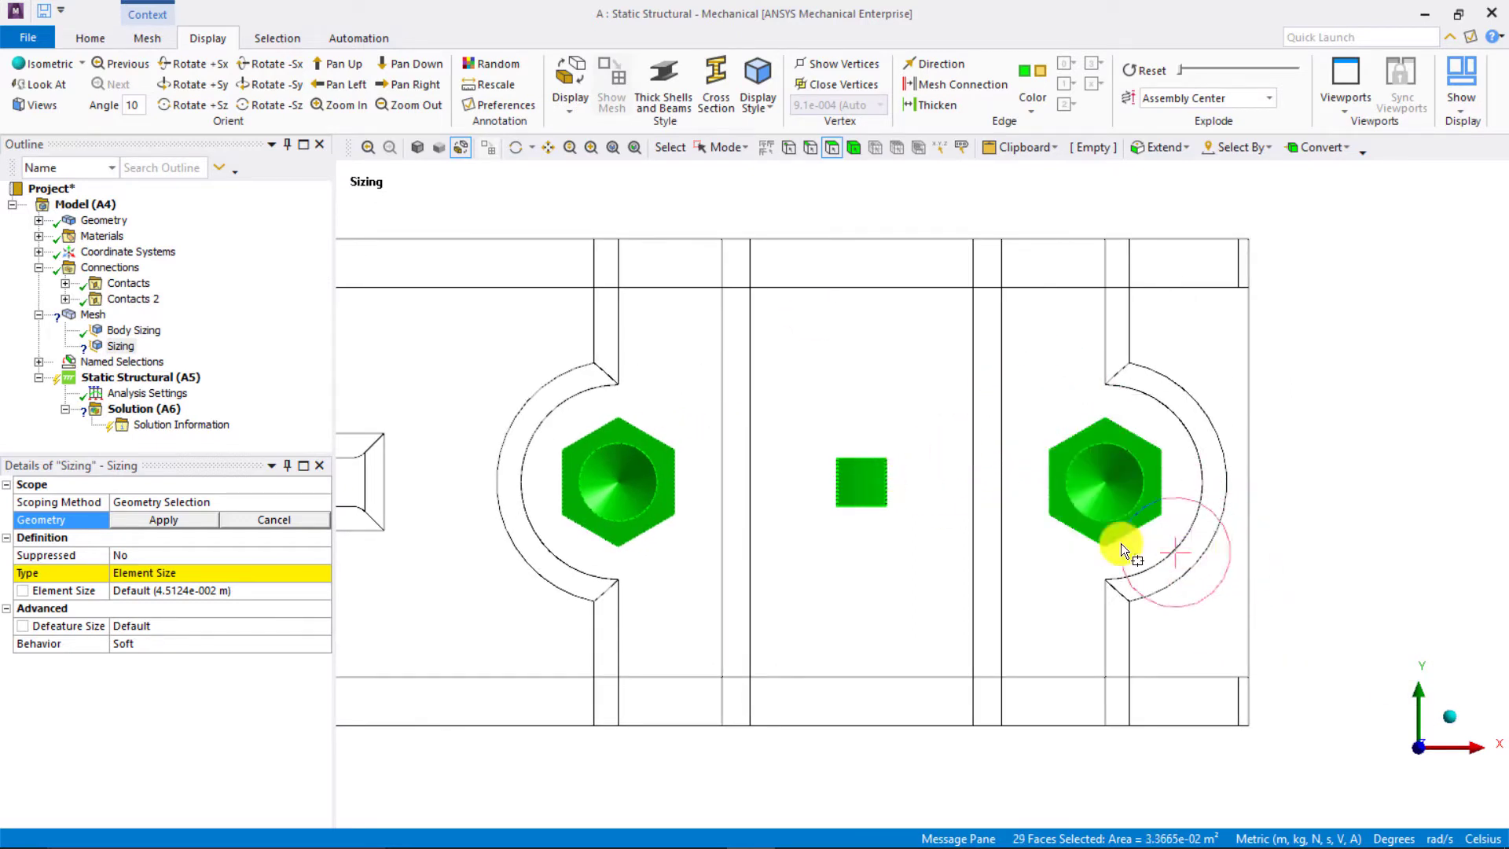
scroll(1011, 480, down, 5)
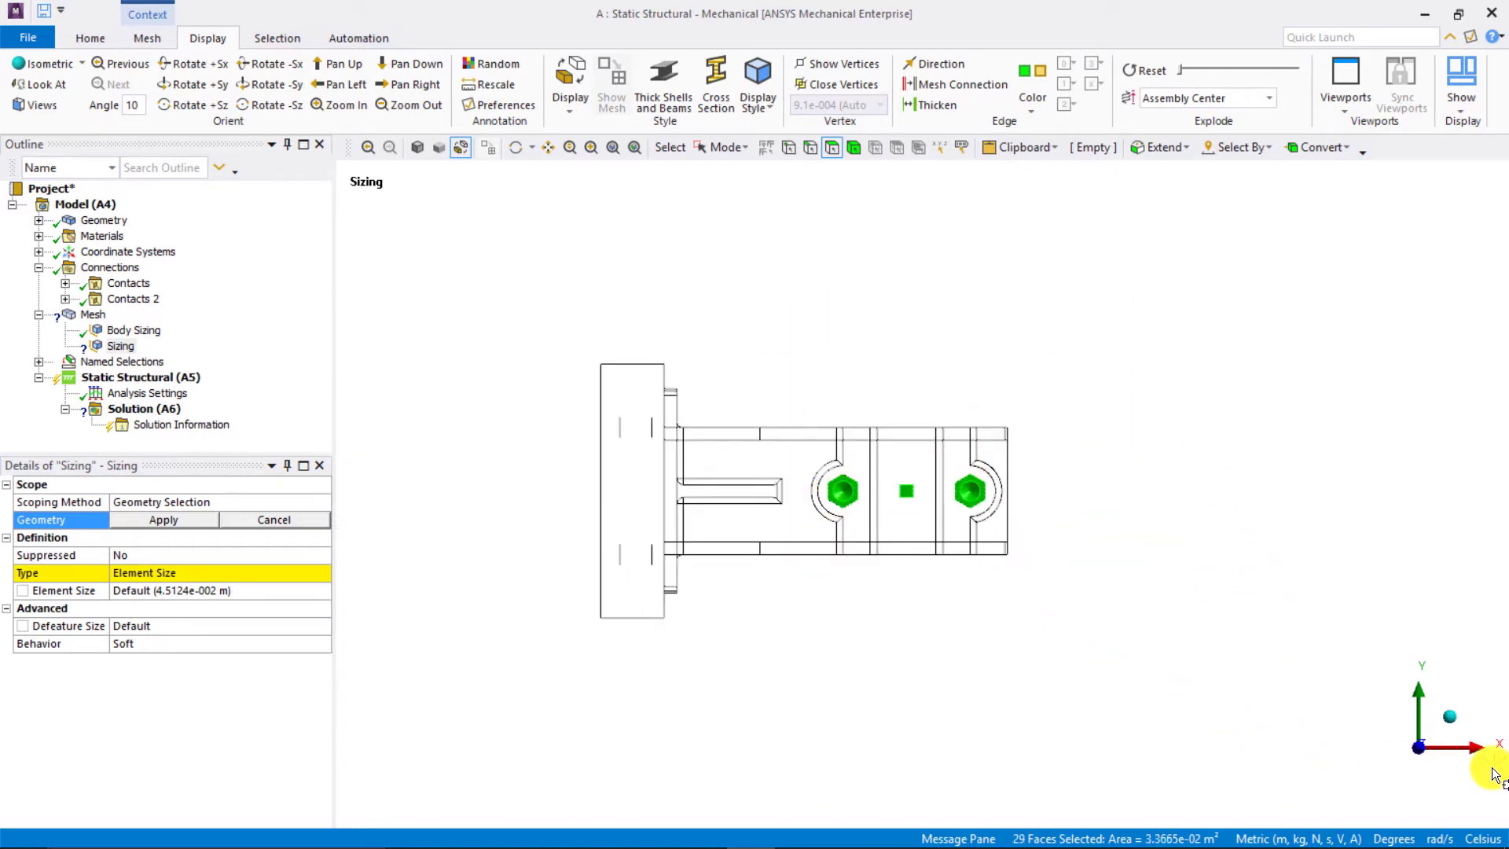
- Viewing along X, add the bolt head faces and the lower hex nut to the selection
click(1475, 753)
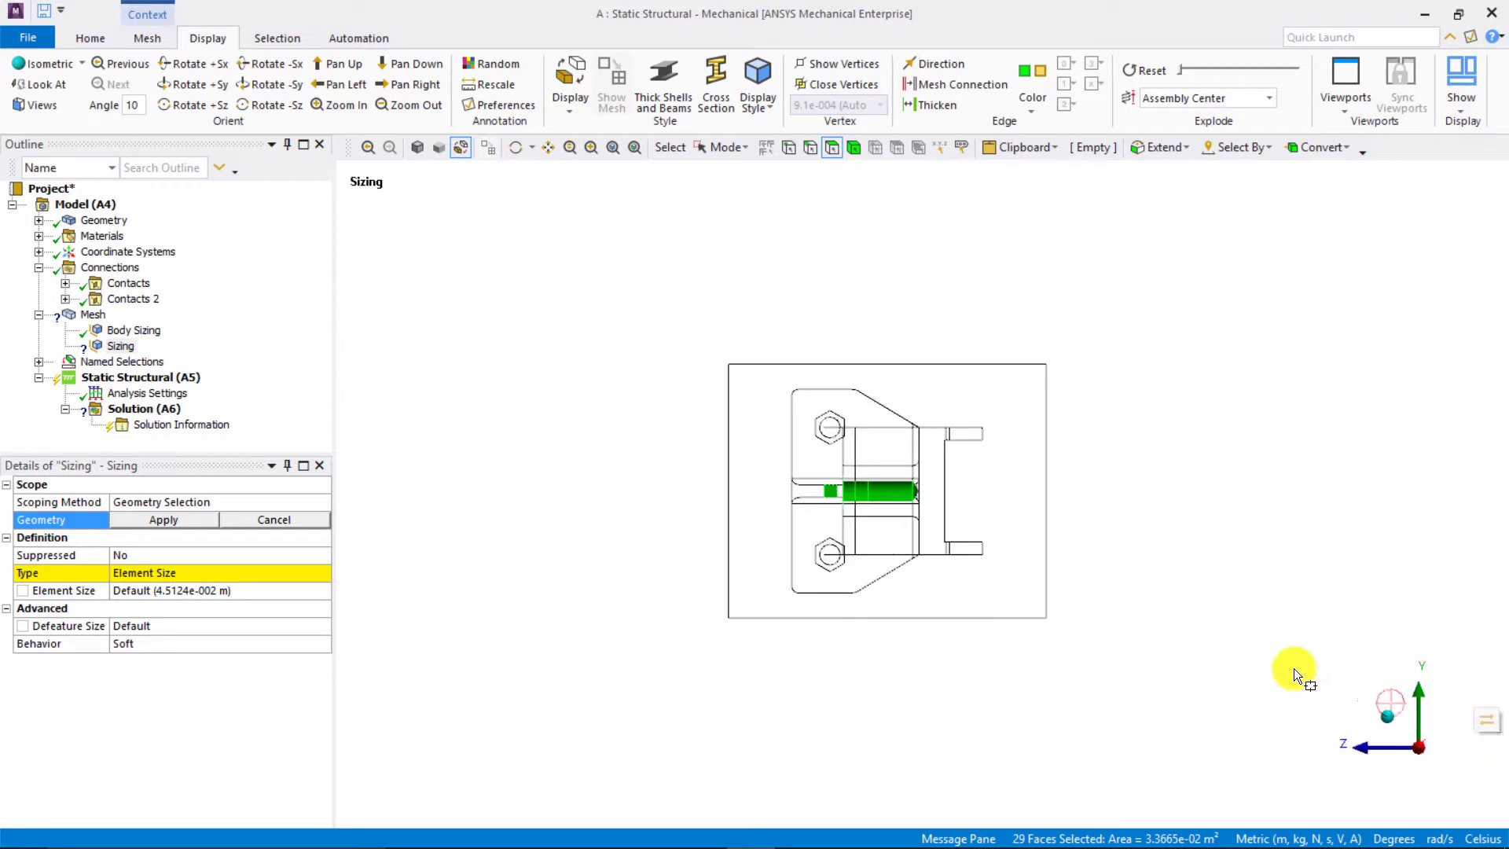
scroll(814, 402, up, 5)
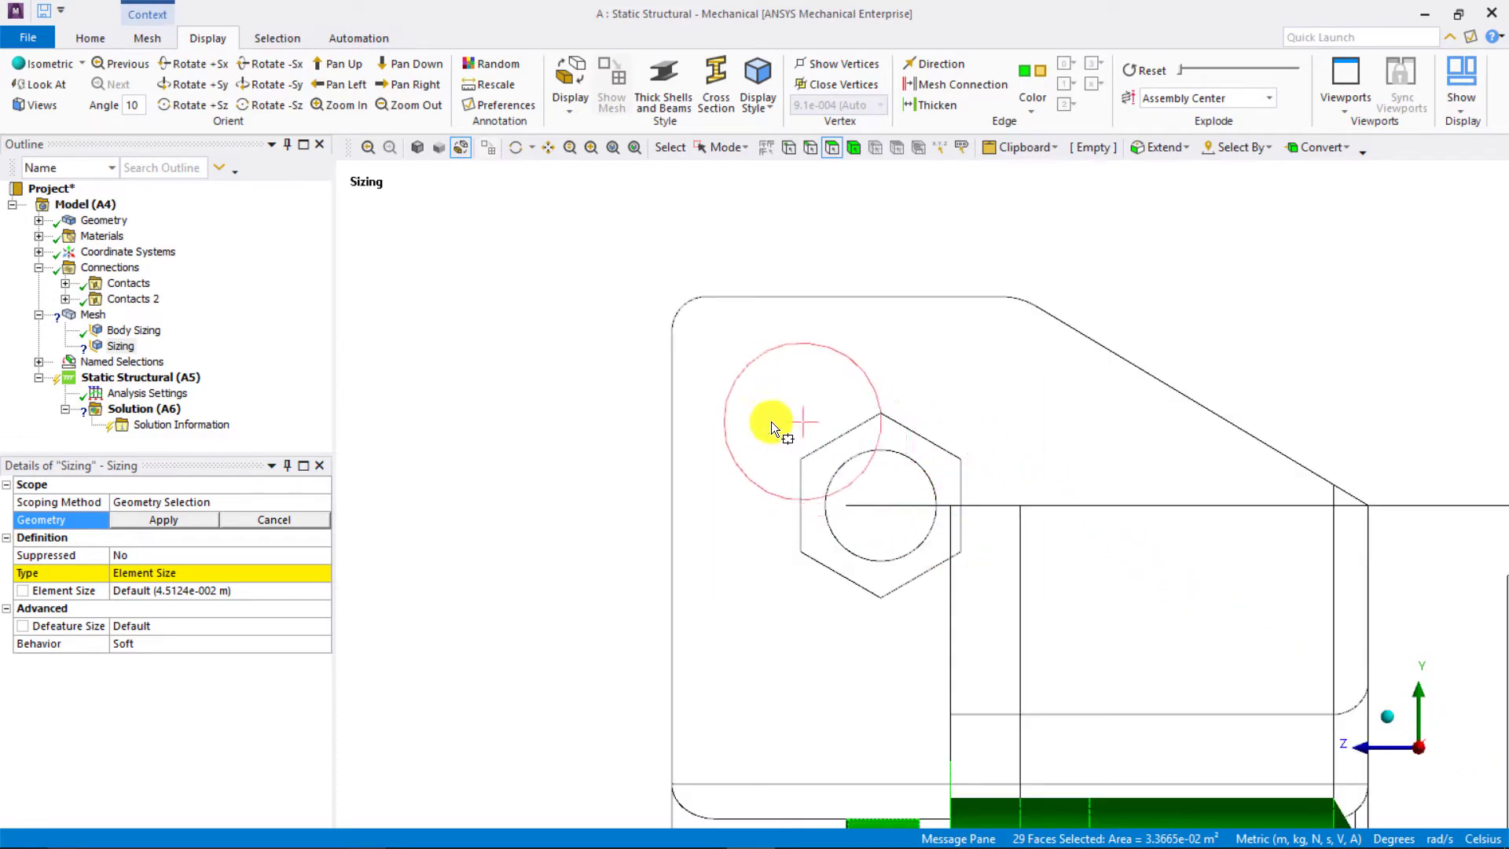
drag(772, 422, 979, 602)
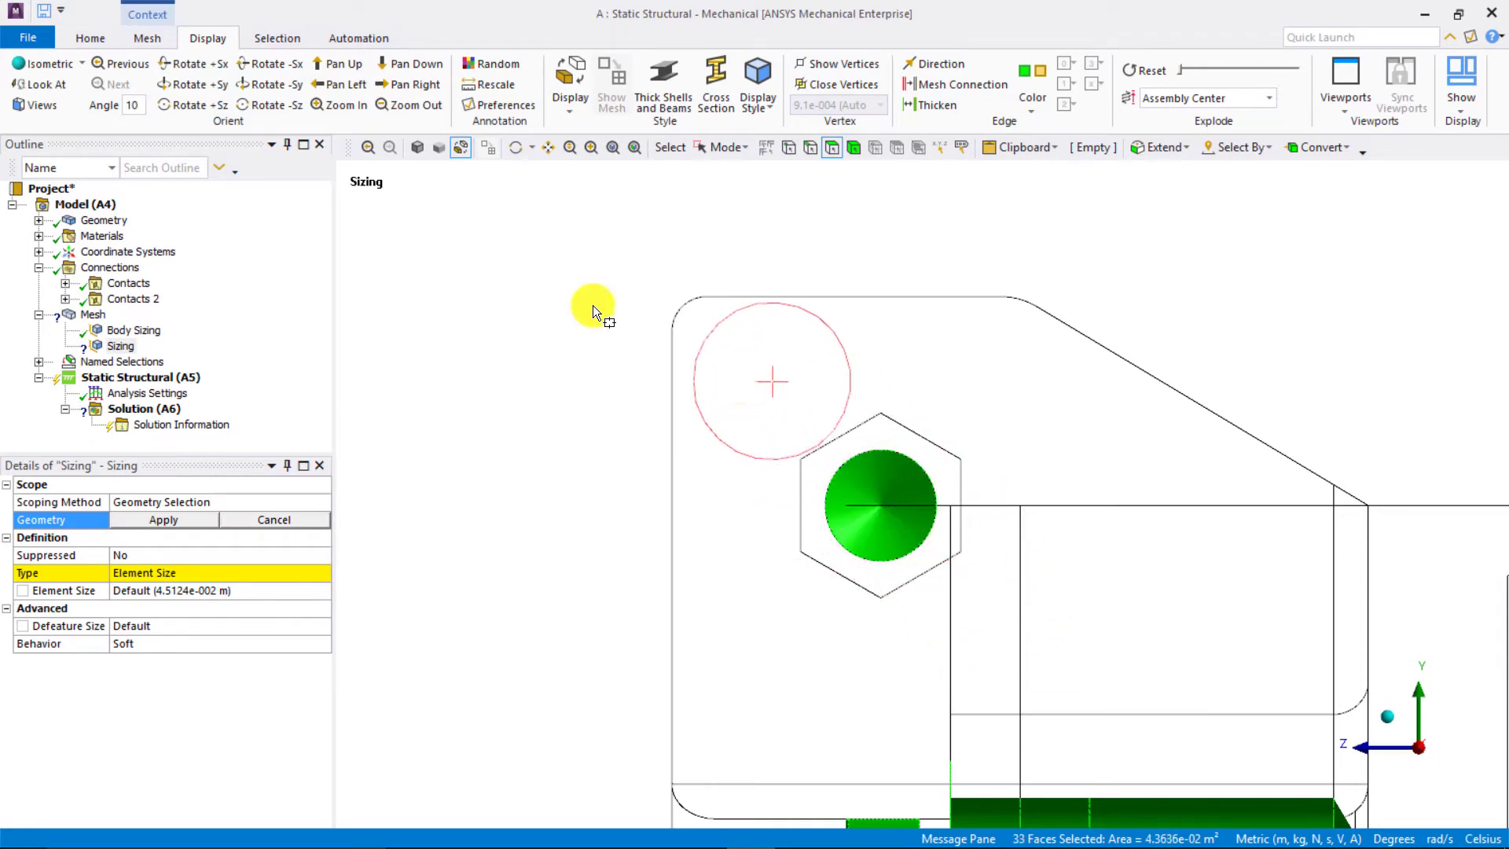
drag(741, 382, 979, 611)
scroll(945, 540, down, 3)
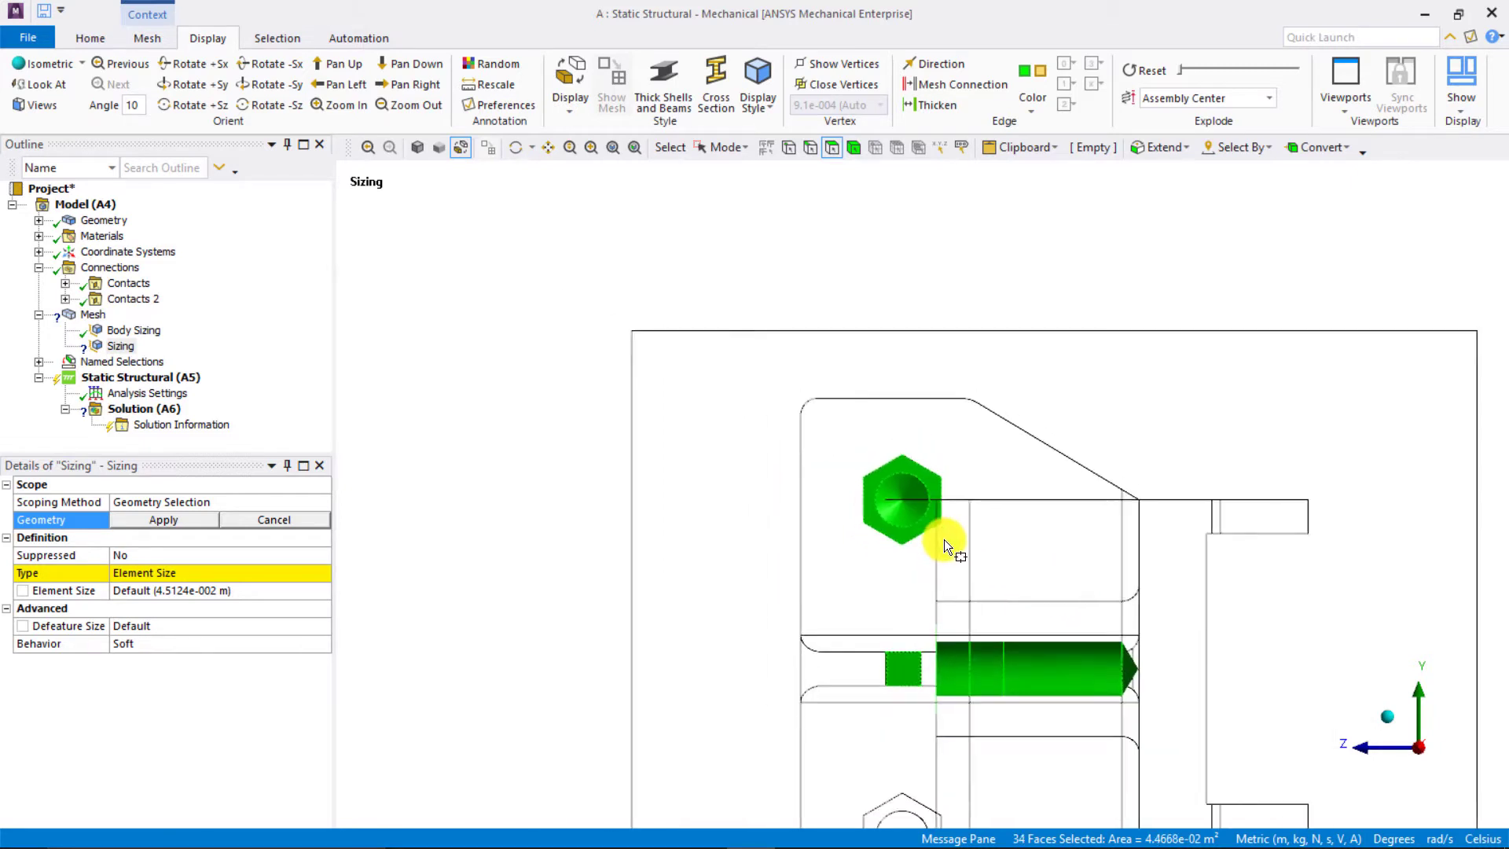
ctrl+middle_drag(961, 539, 818, 301)
drag(724, 477, 844, 591)
middle_drag(832, 573, 781, 407)
scroll(814, 415, down, 4)
middle_drag(882, 283, 883, 341)
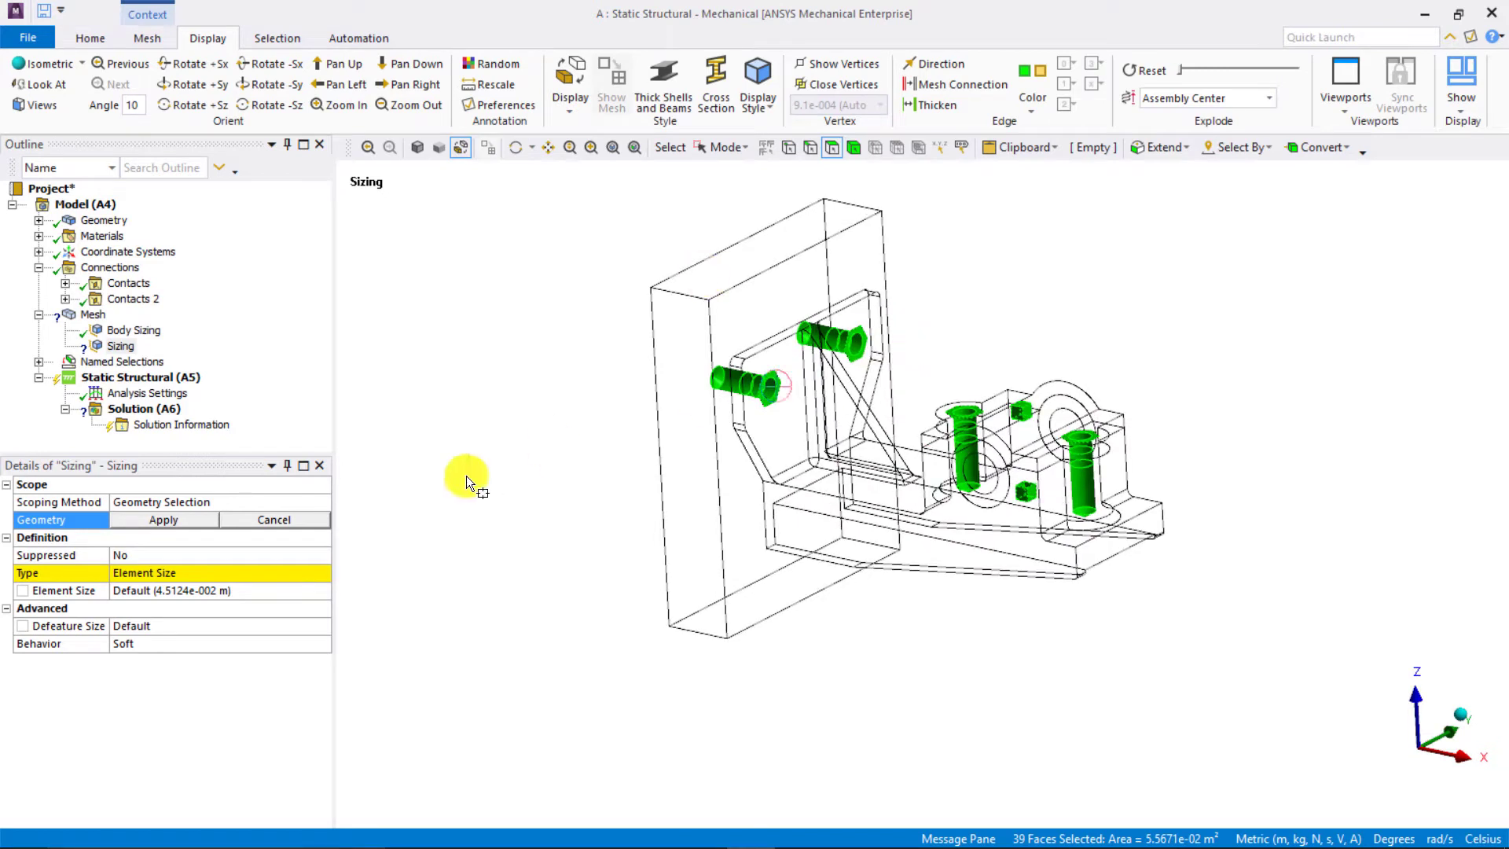
- Apply the 39 selected faces as the sizing scope with a 5.e-003 m element size
click(179, 519)
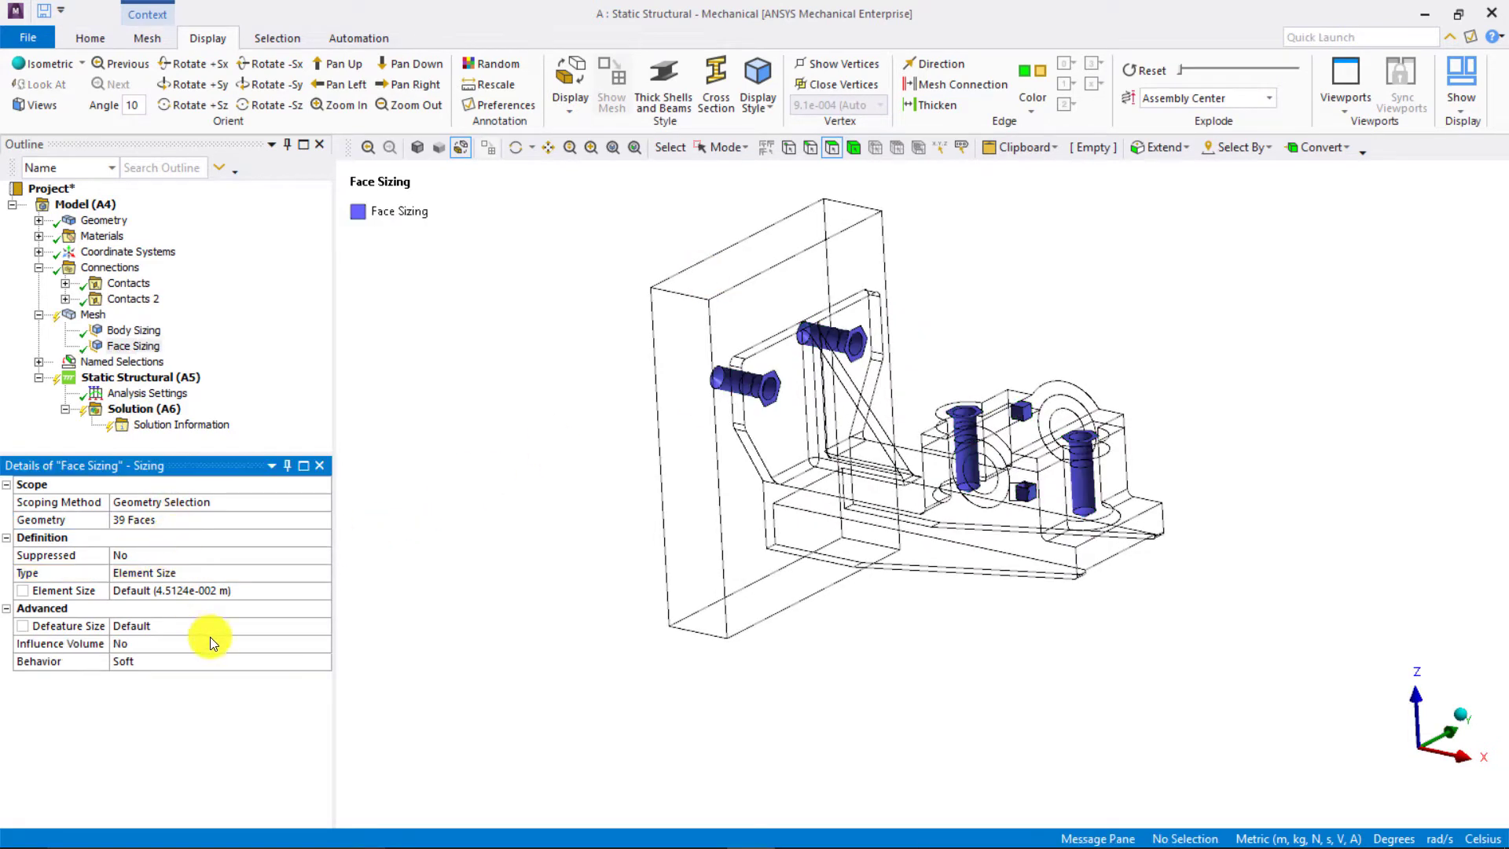
click(155, 589)
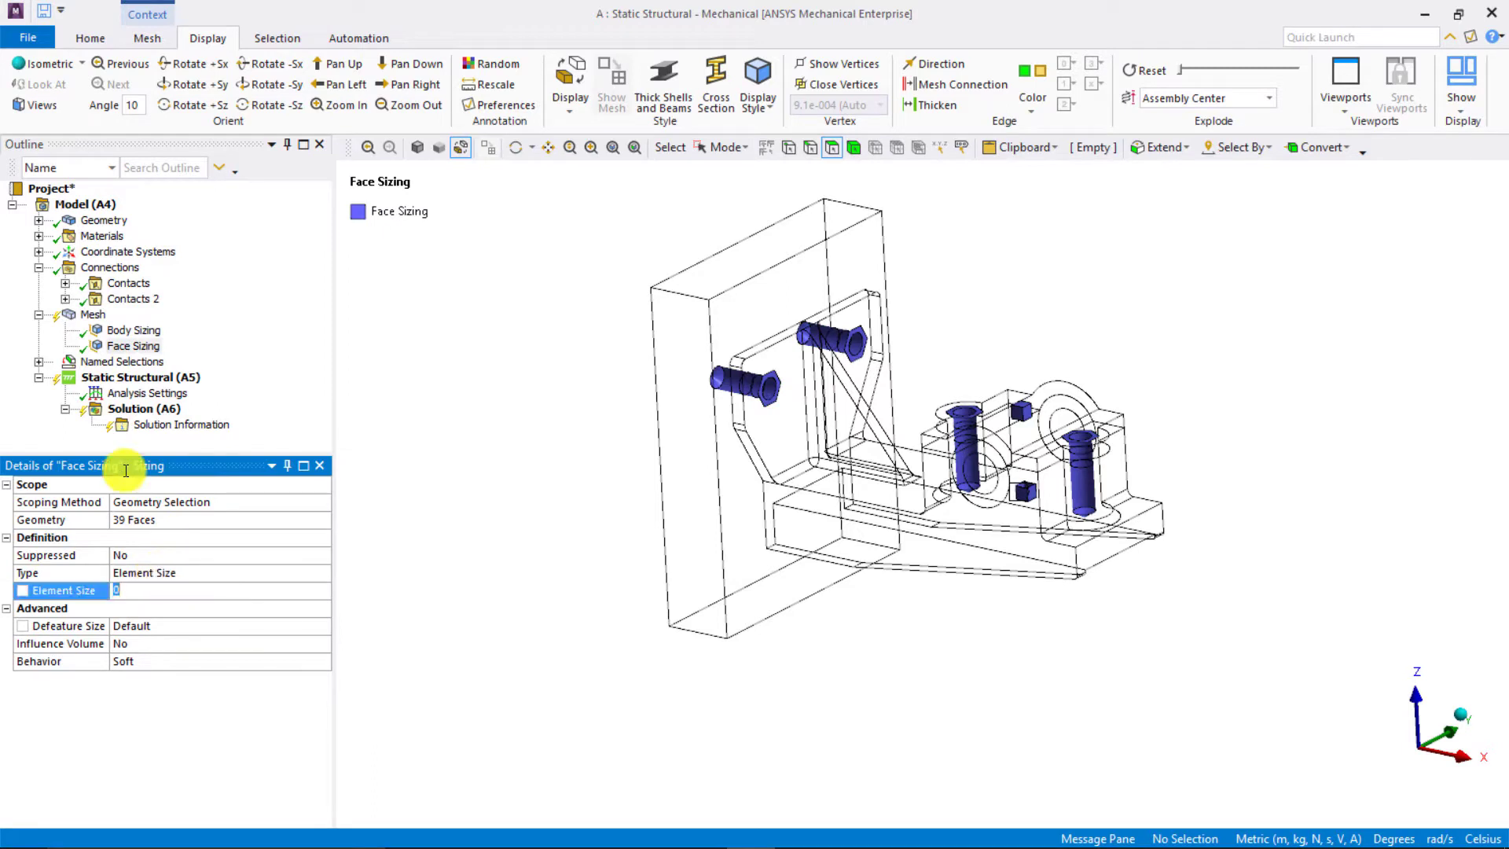
text(5.e-00)
text(3)
key(Return)
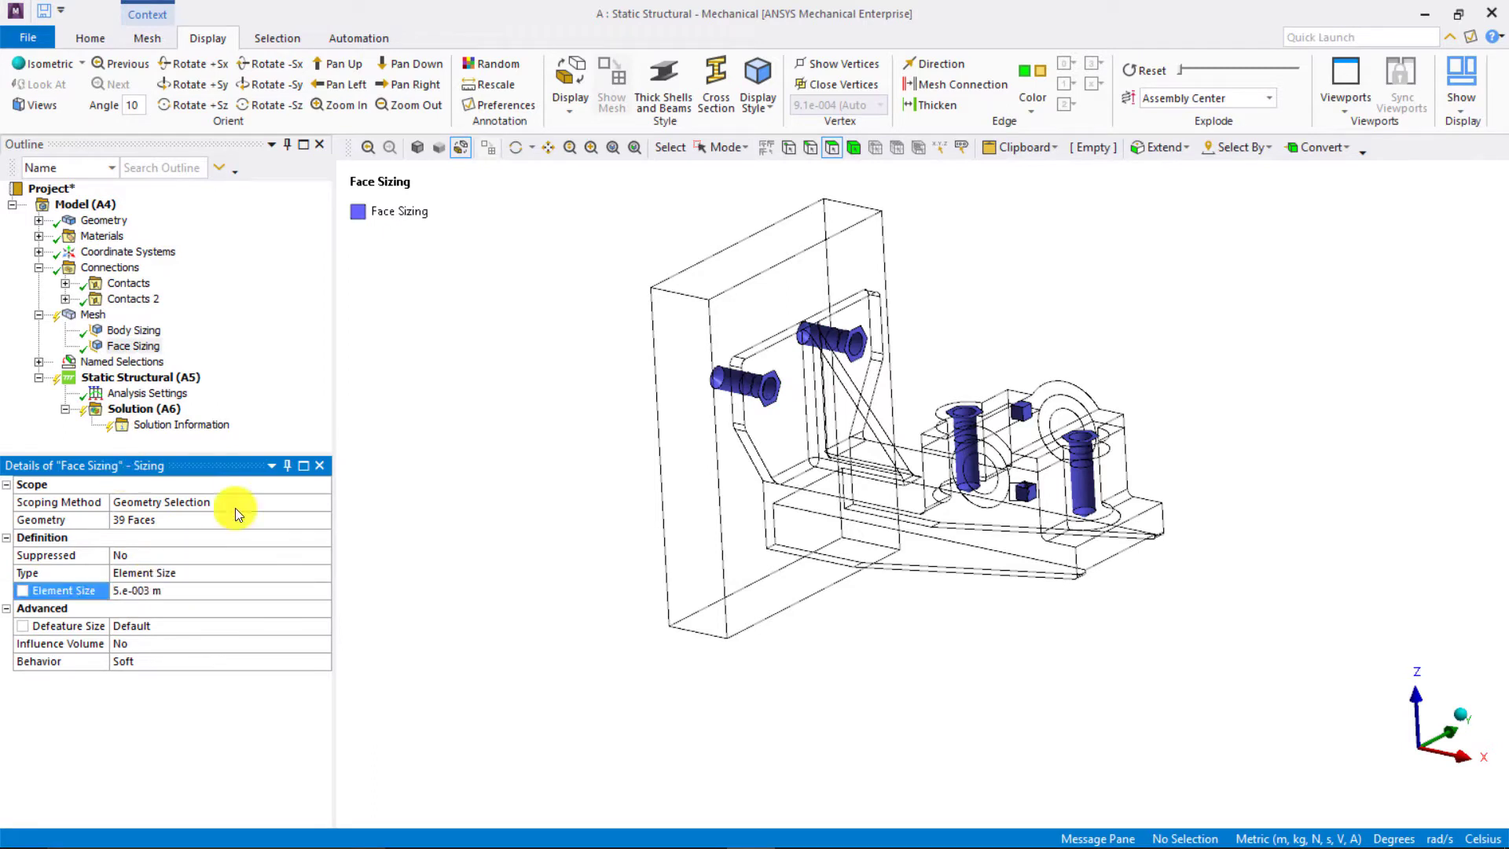
scroll(539, 398, down, 5)
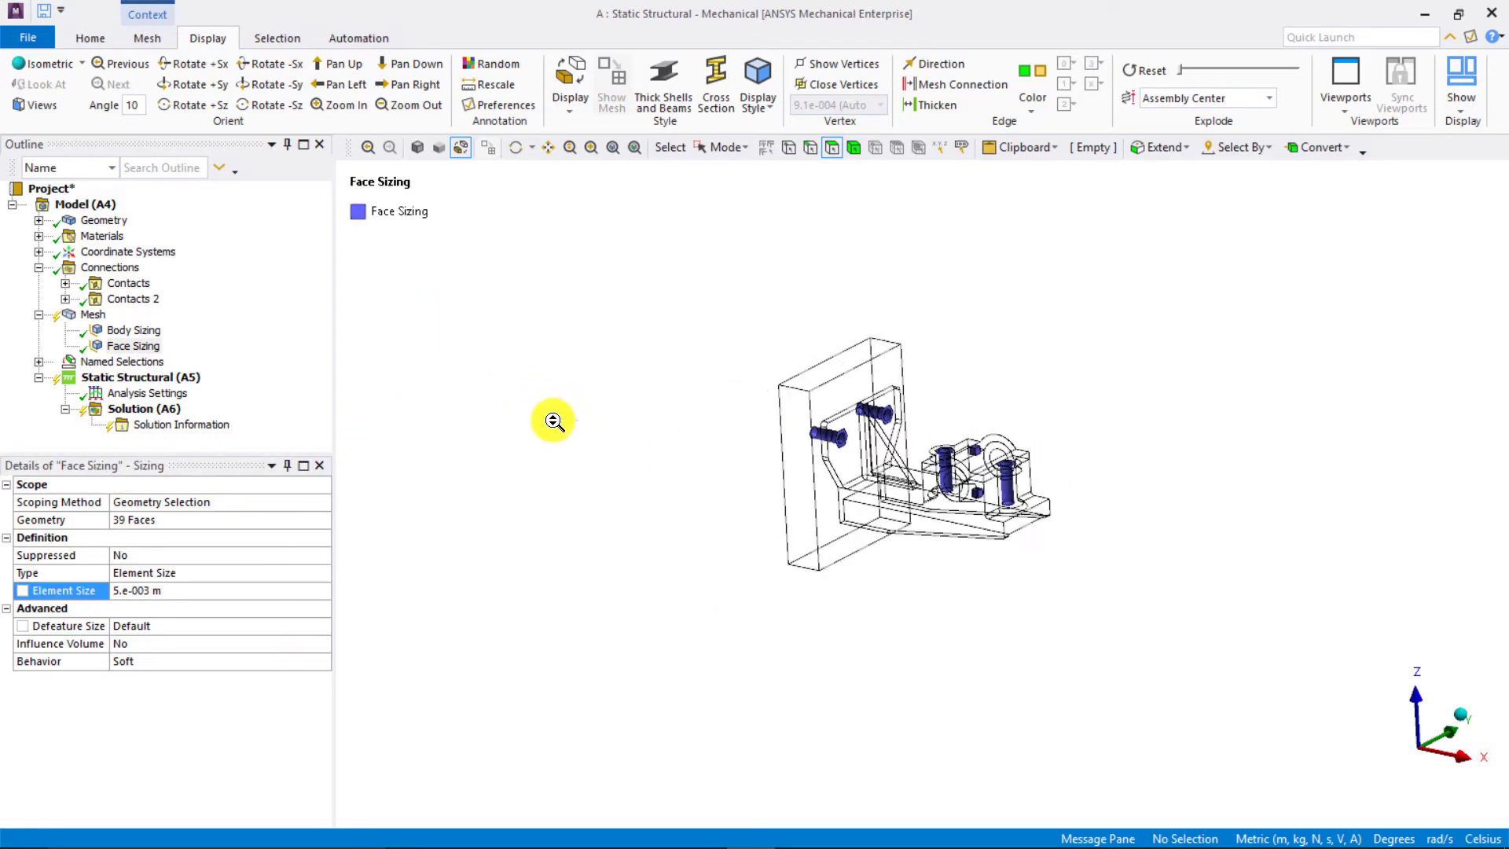
scroll(882, 512, up, 3)
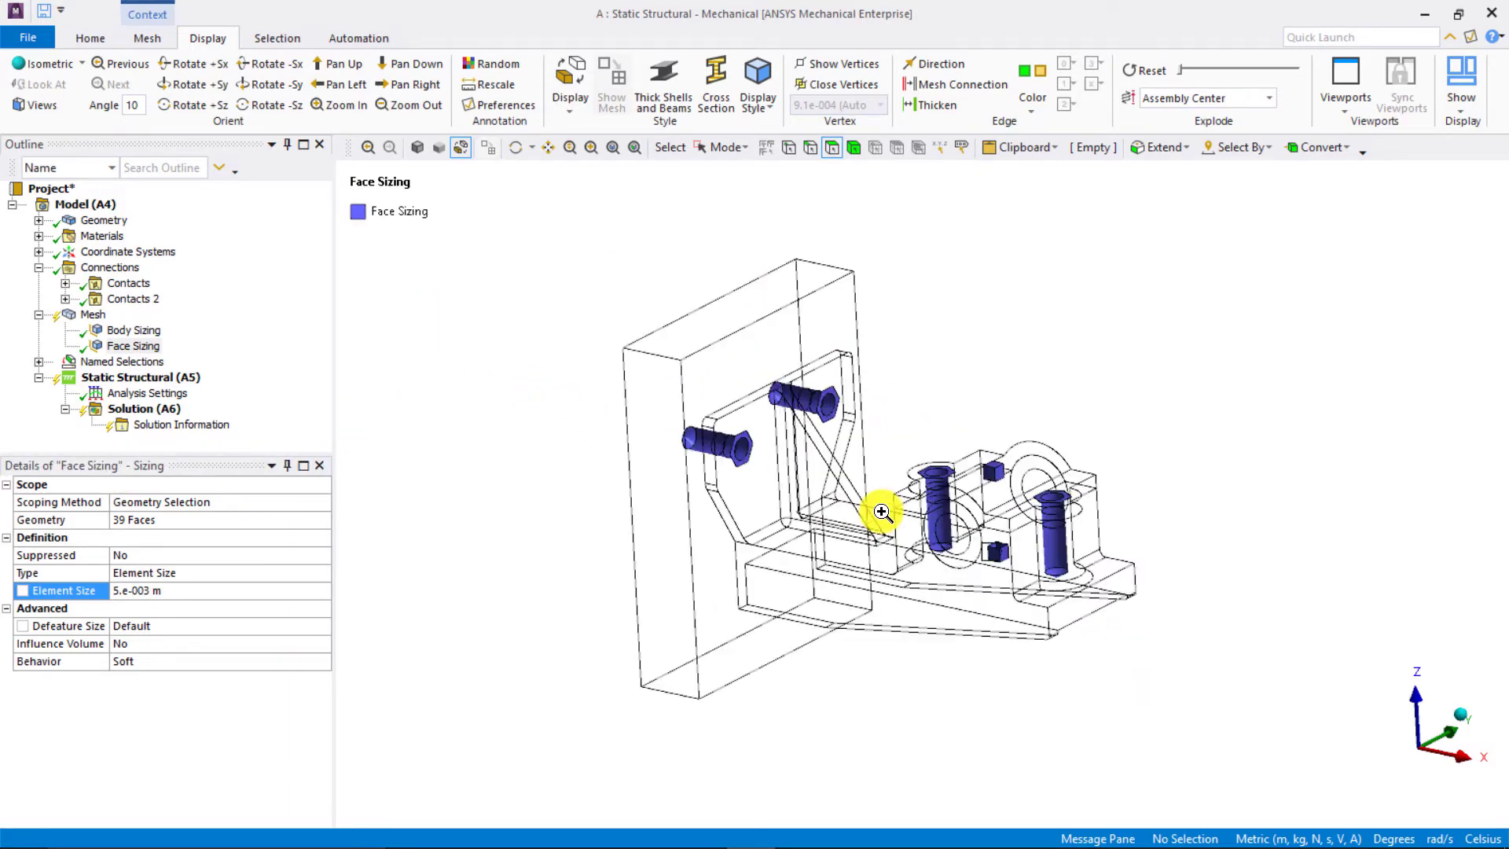
- Show the model shaded with edges, unhide all bodies, and select Mesh
click(580, 101)
click(587, 127)
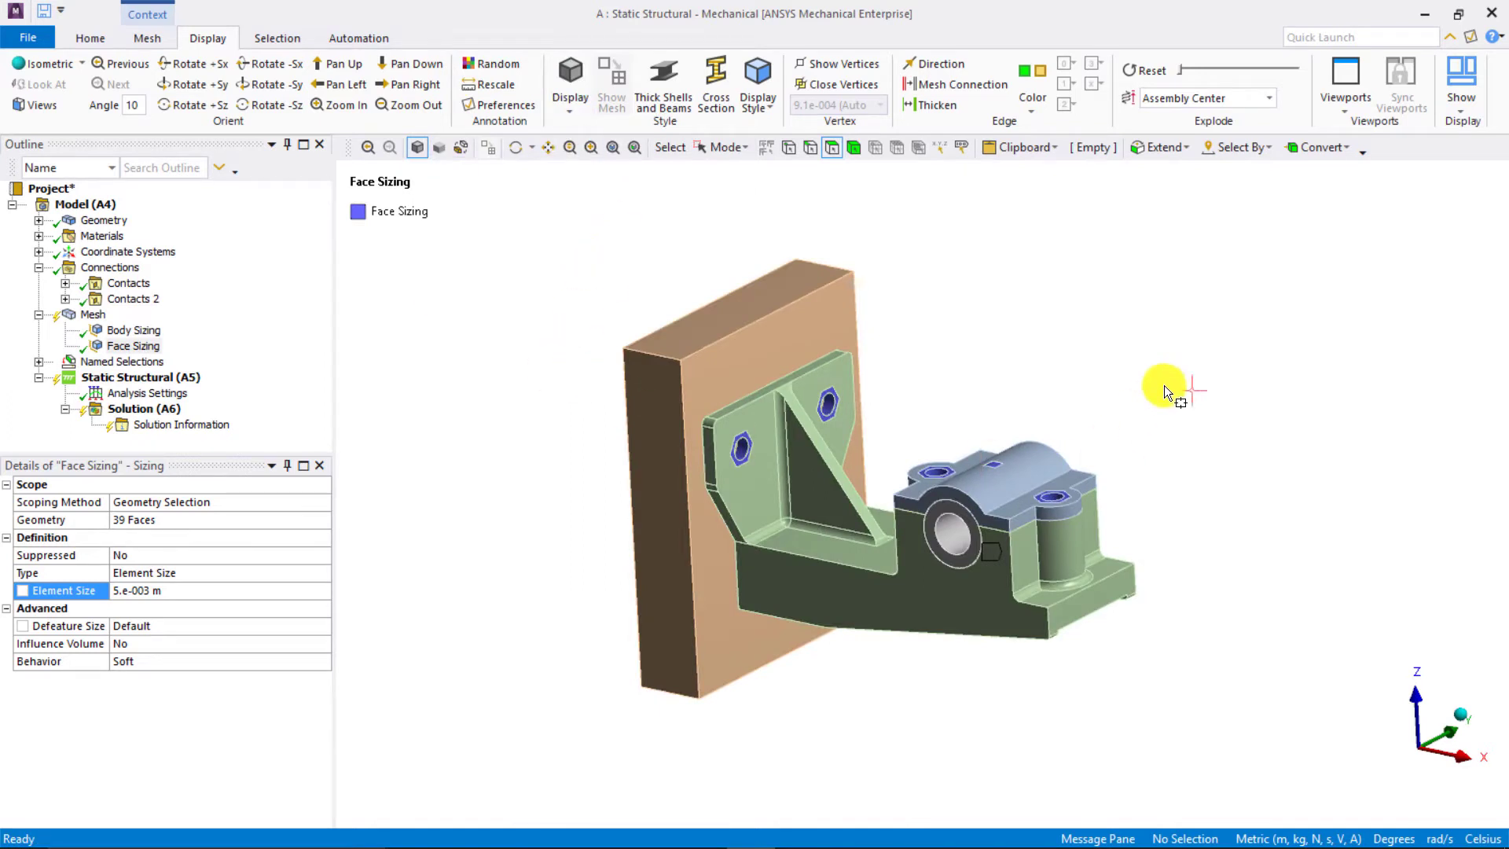
right_click(1124, 334)
click(1200, 394)
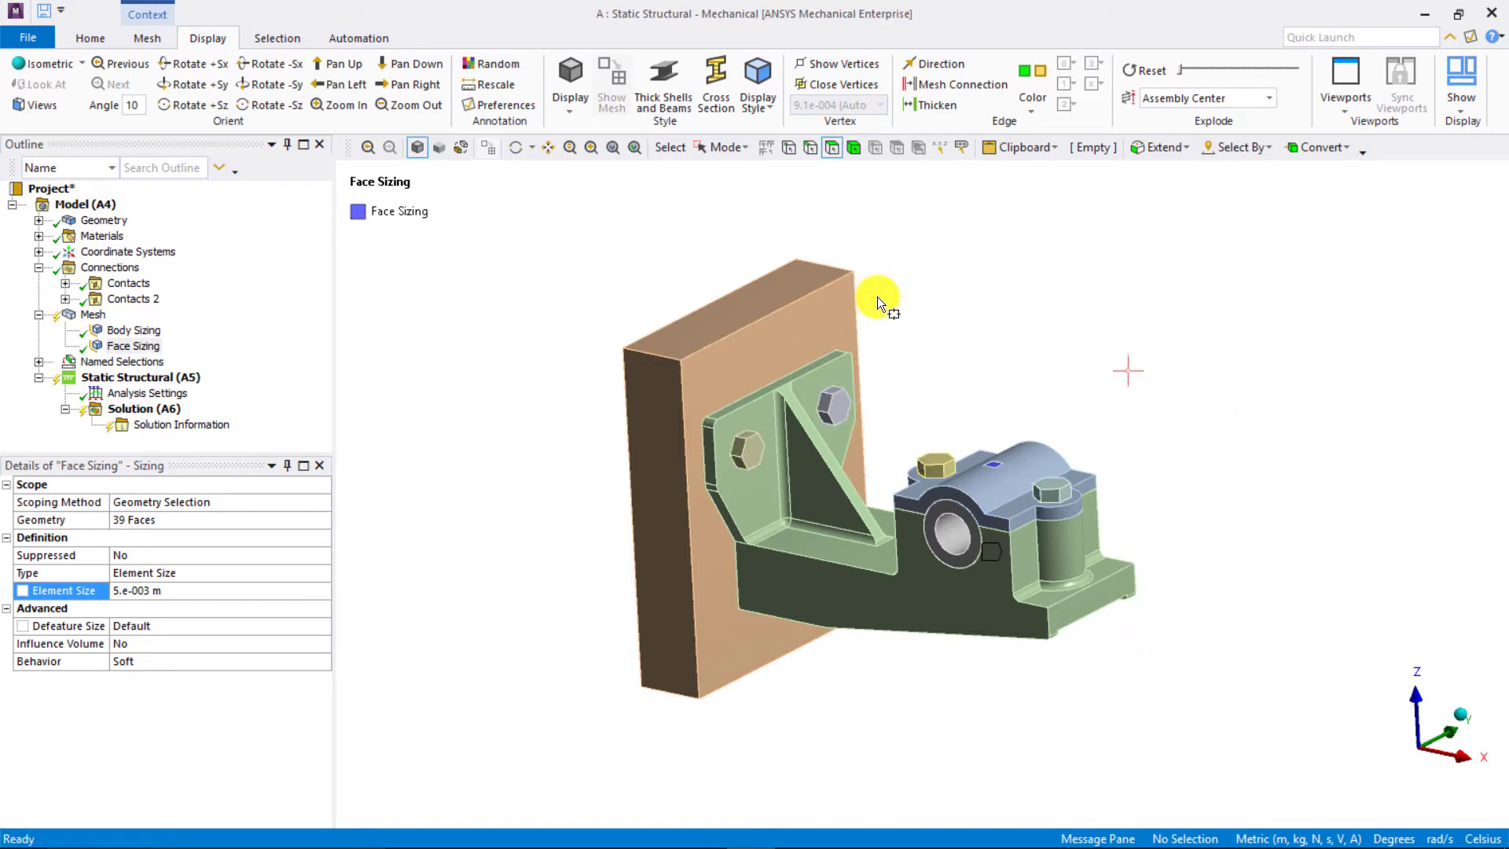
click(38, 268)
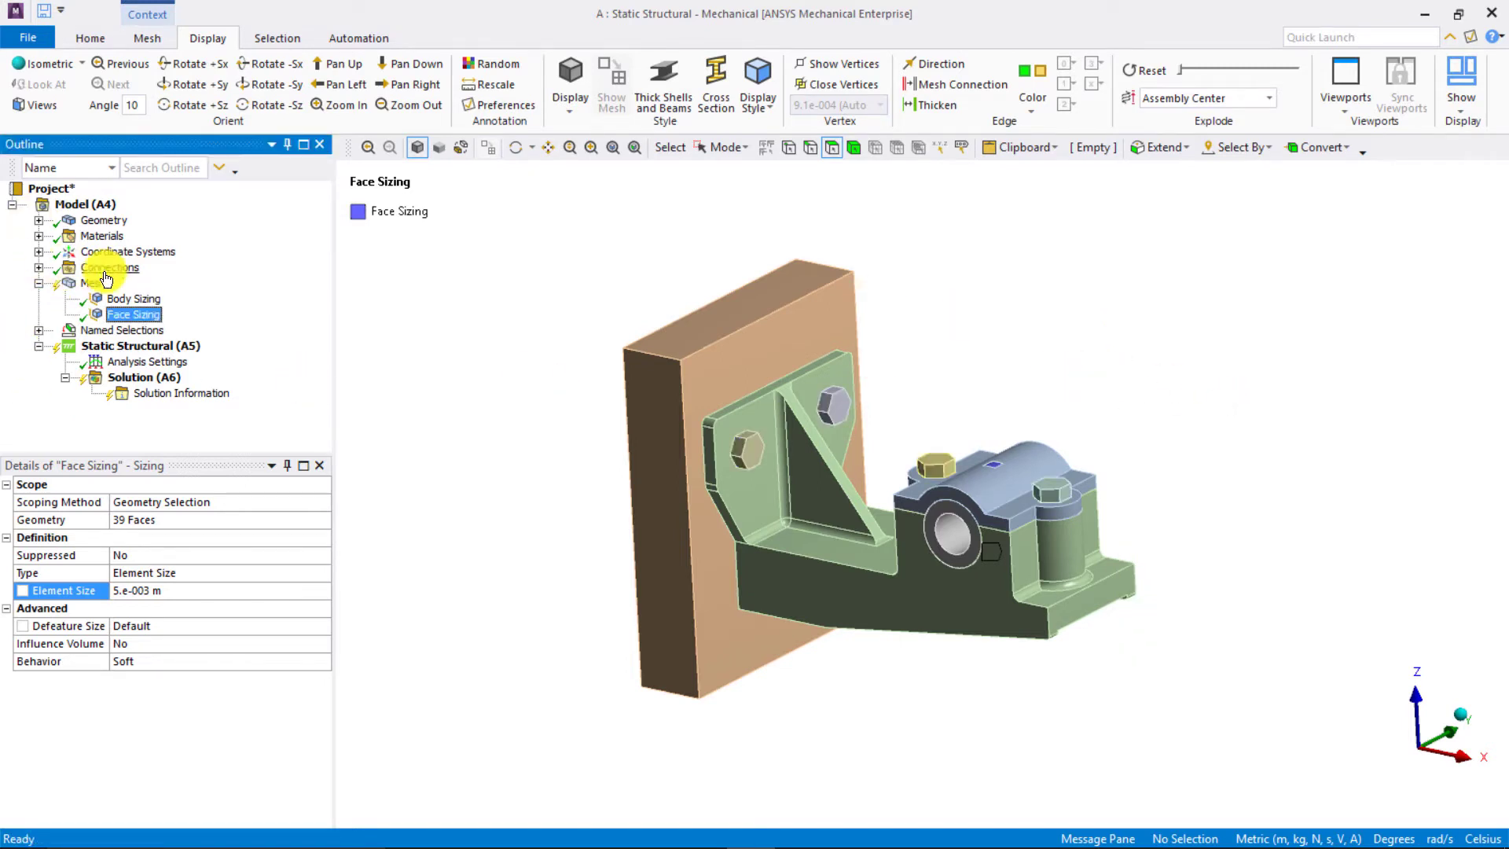
ctrl+middle_drag(511, 390, 472, 354)
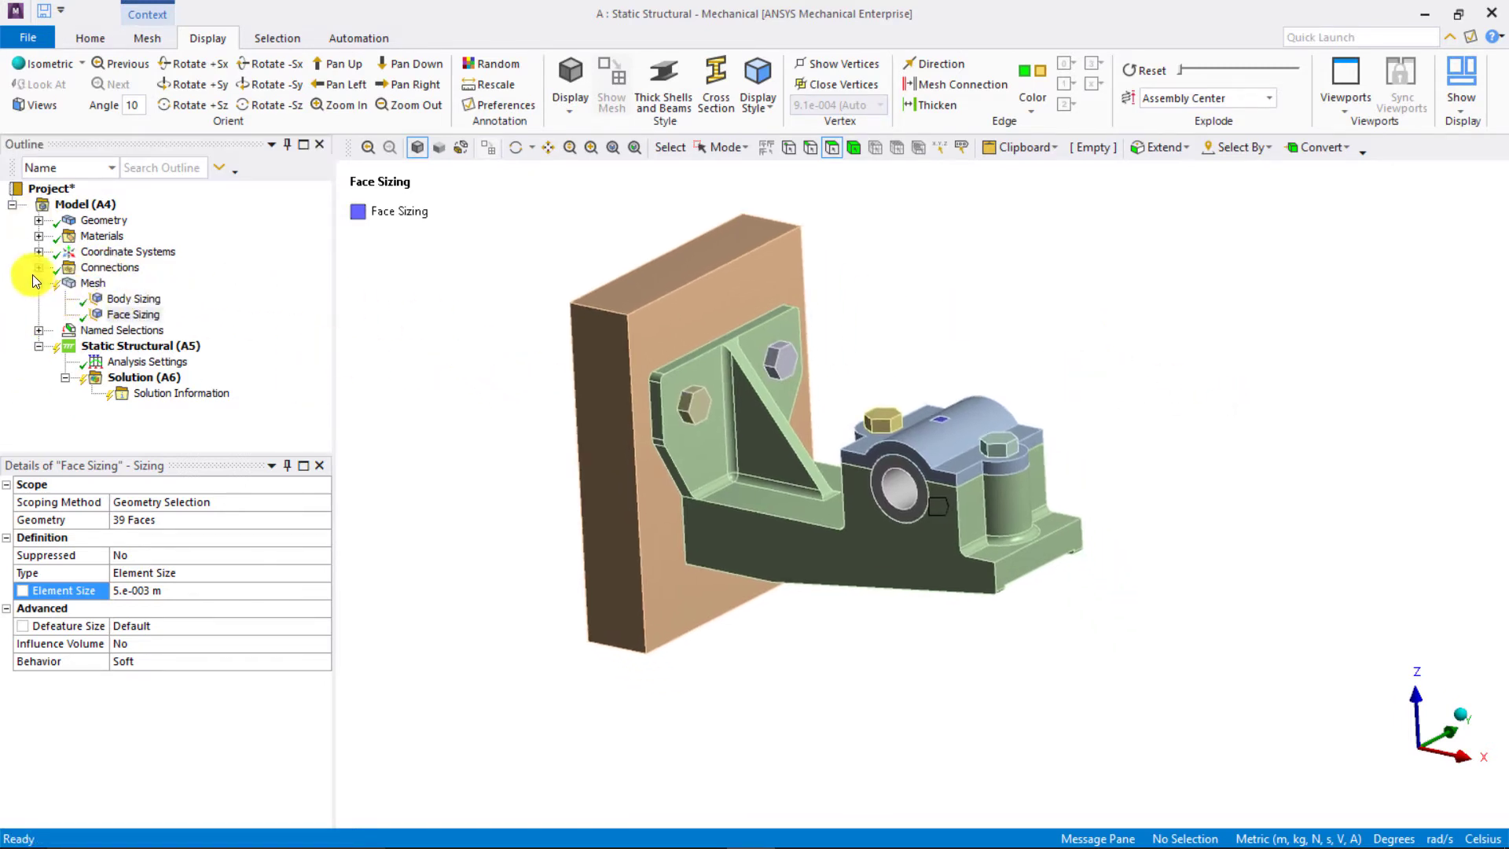
click(38, 283)
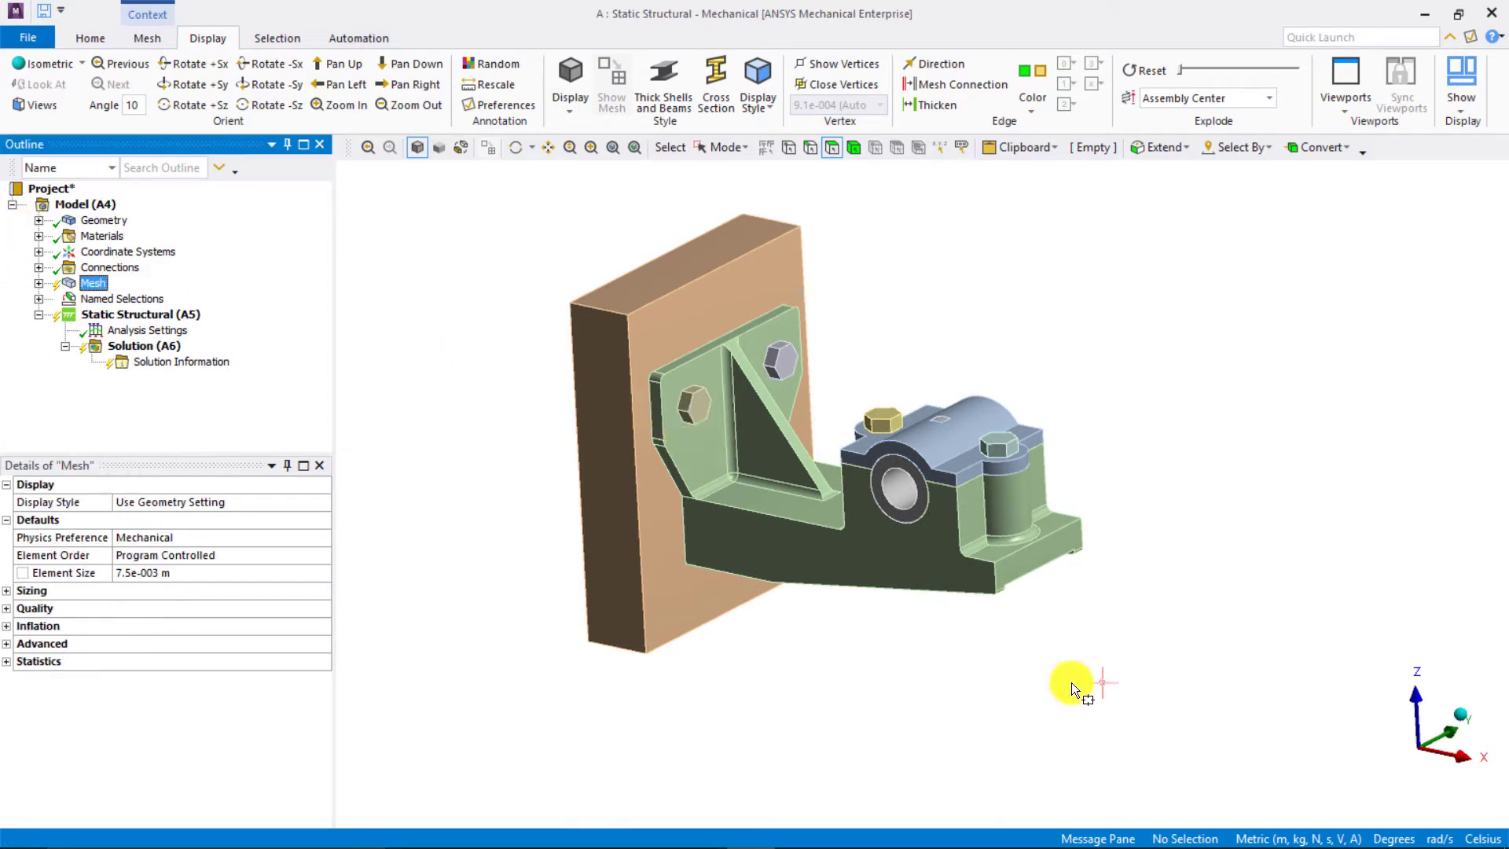
- Generate the assembly mesh and orbit to inspect the finer elements on bolts and nuts
right_click(90, 284)
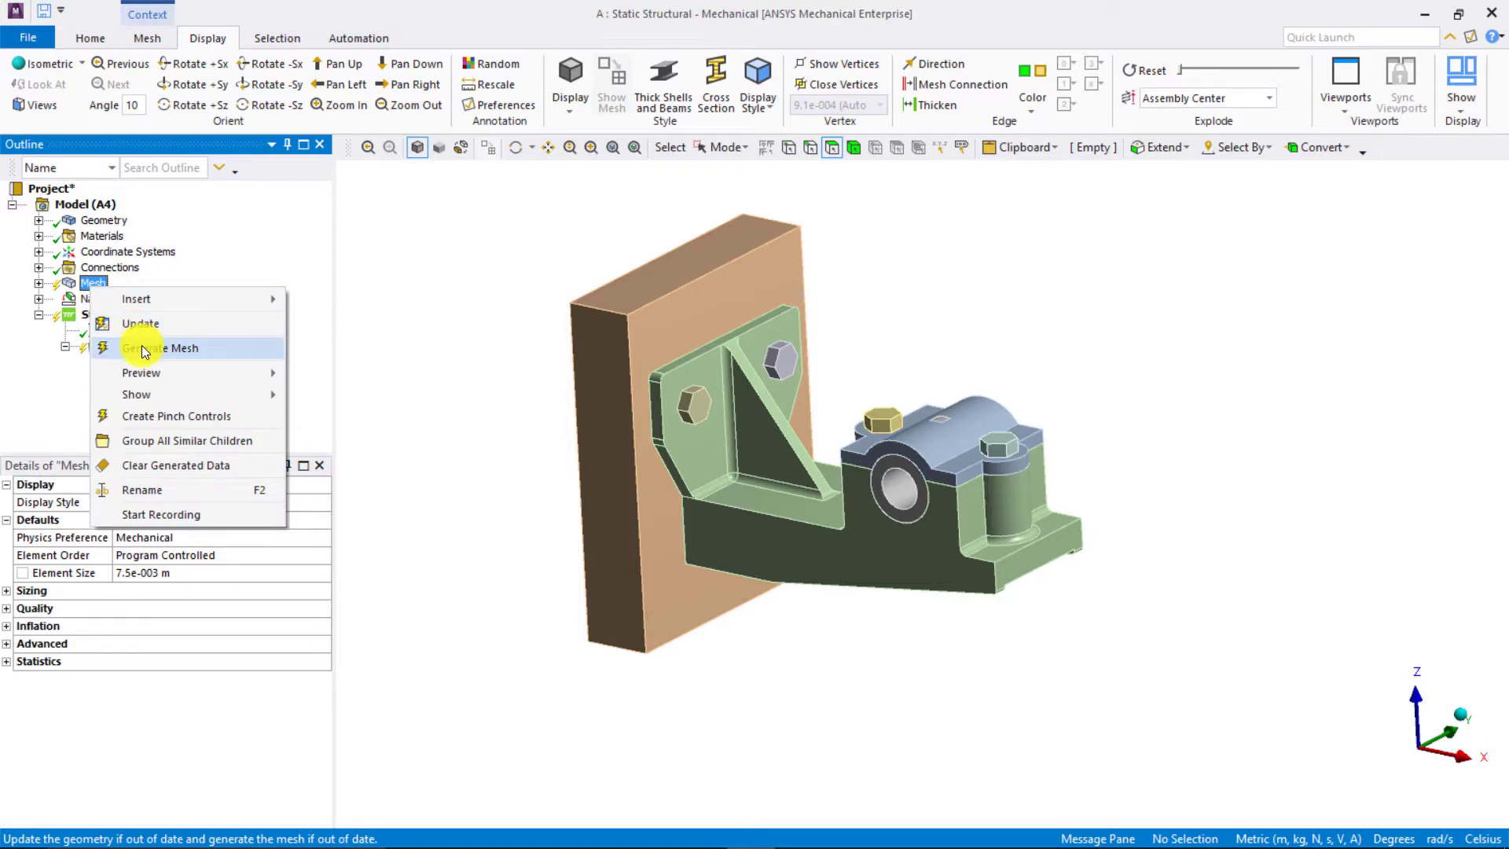
click(117, 283)
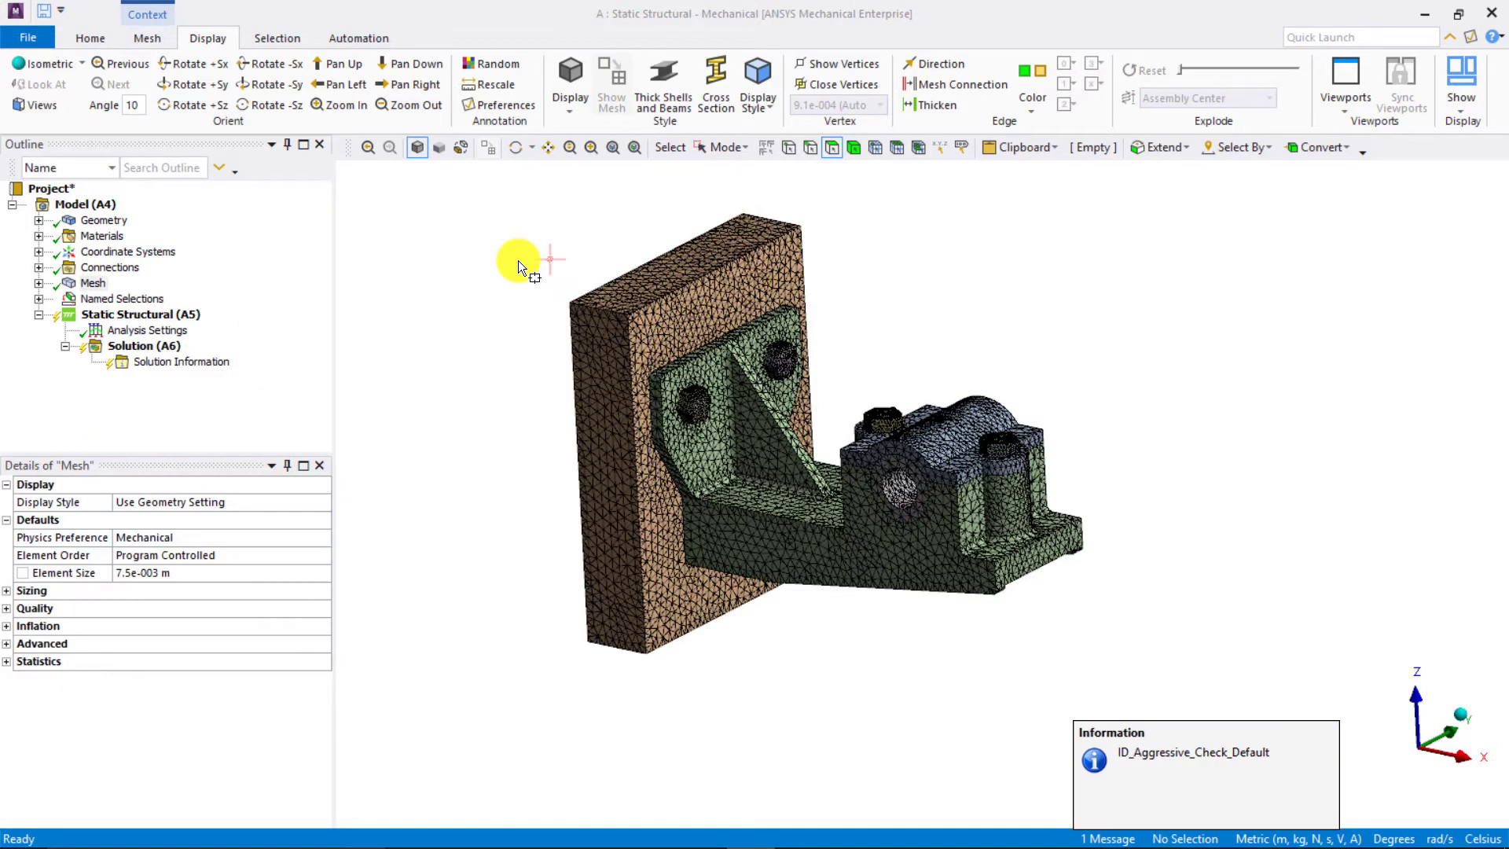
scroll(740, 426, up, 6)
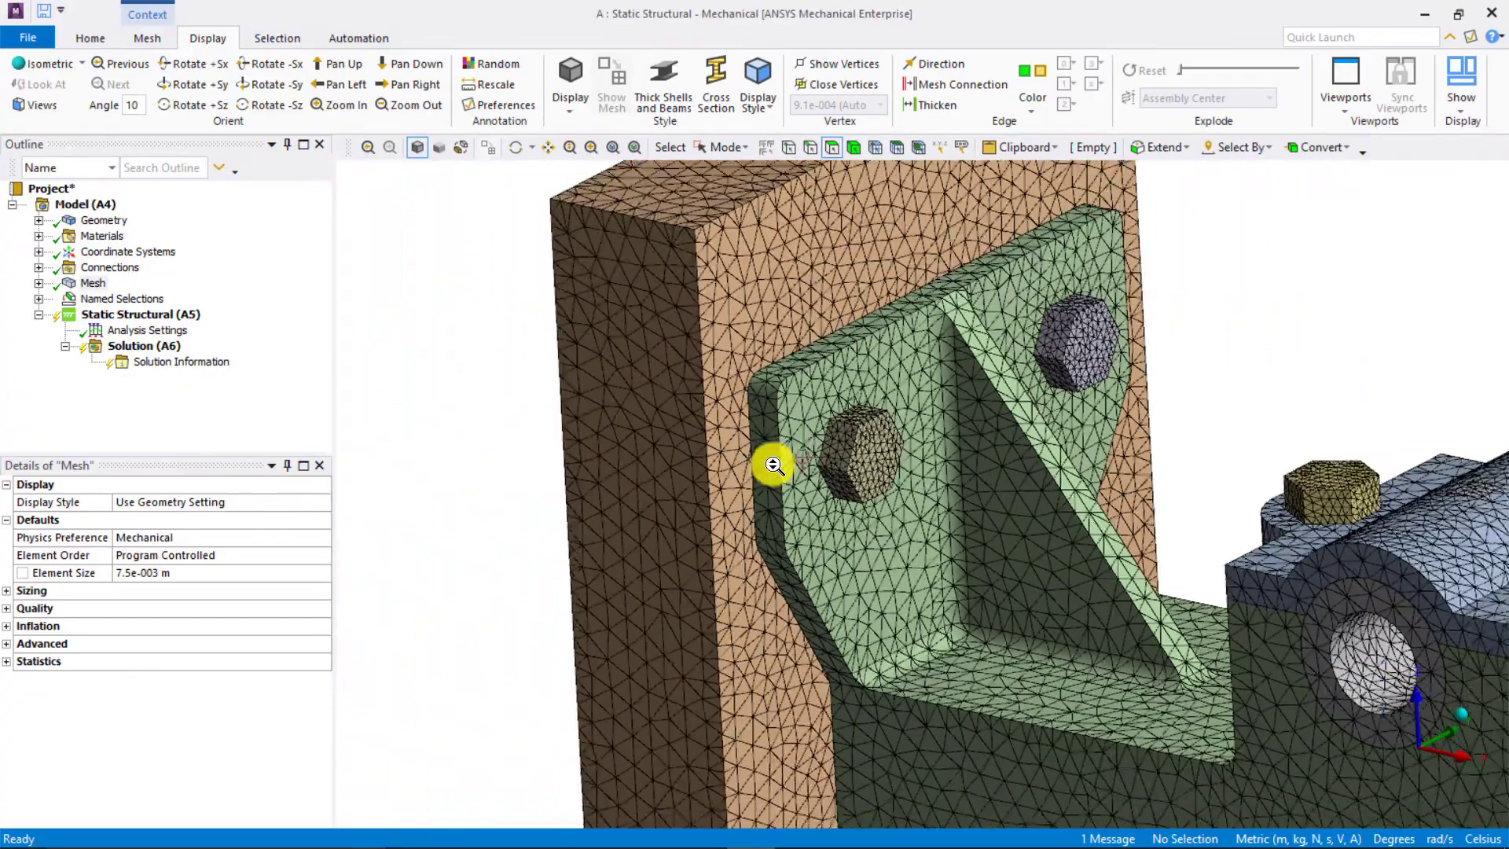
middle_drag(775, 465, 833, 410)
scroll(928, 495, up, 6)
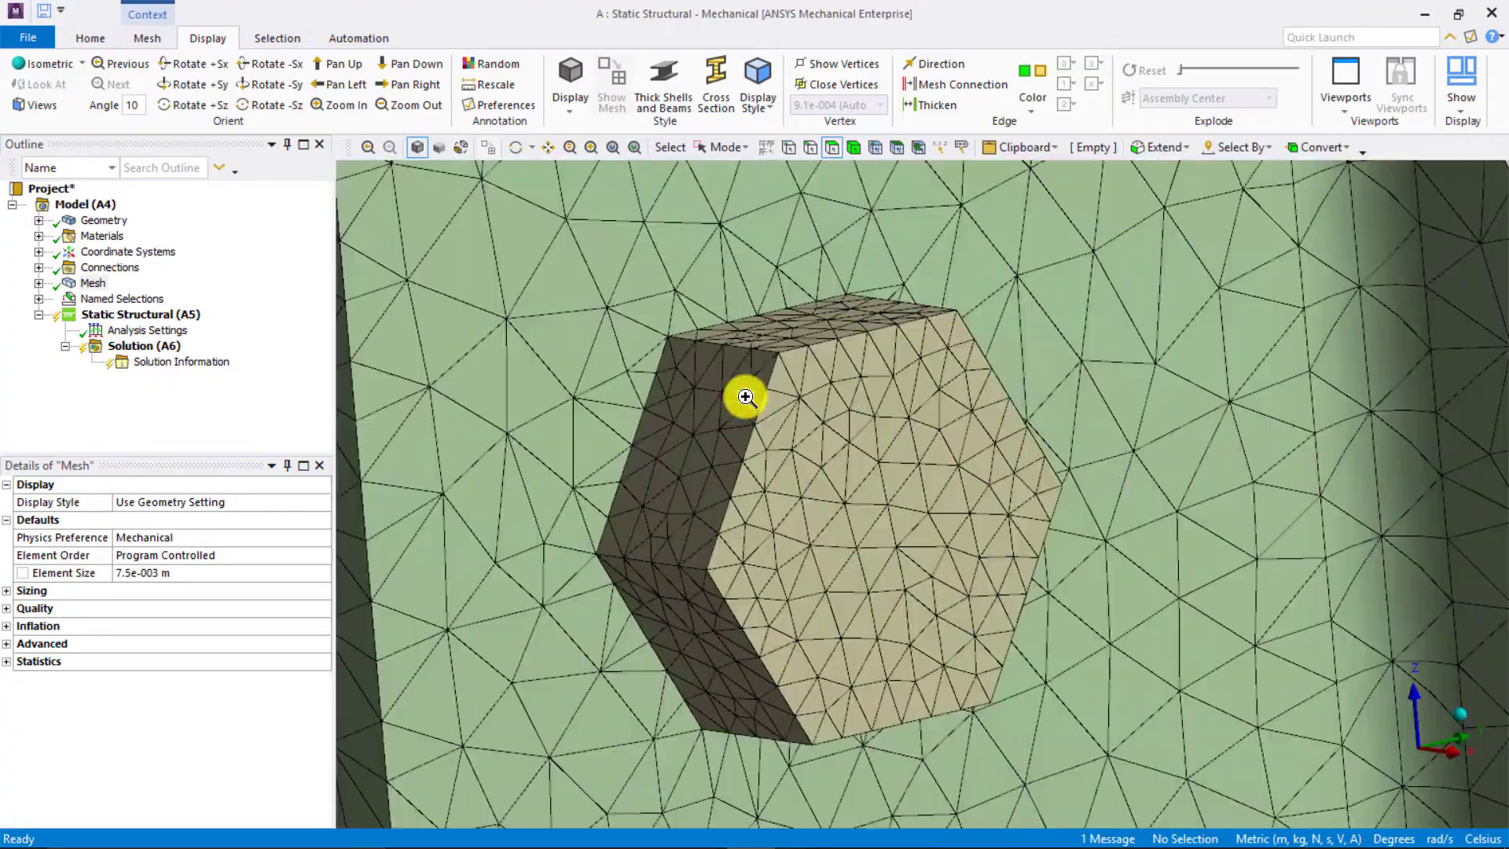
scroll(934, 497, down, 6)
middle_drag(936, 498, 1375, 512)
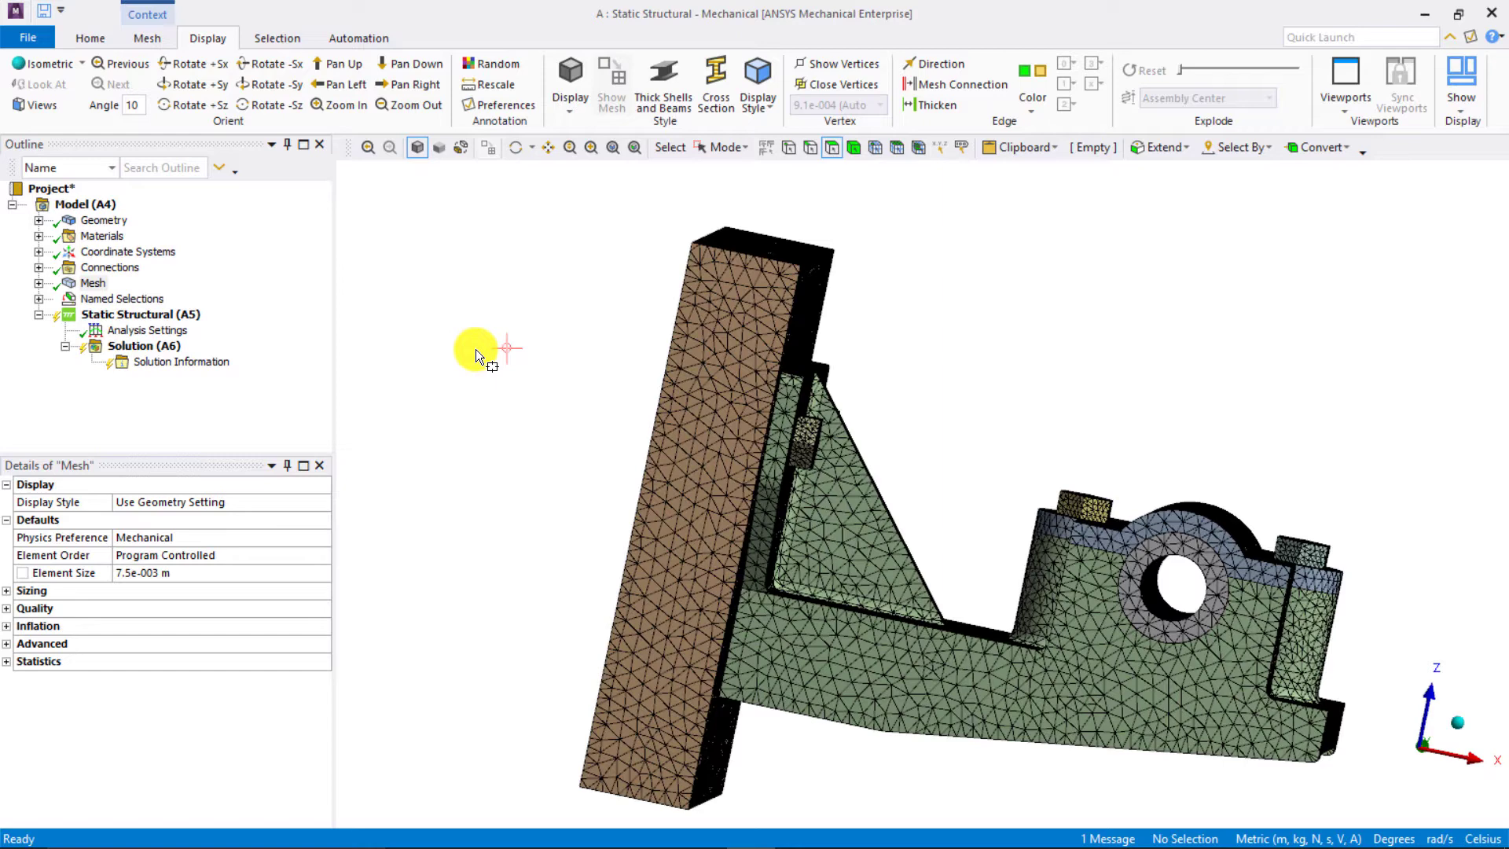
- In Static Structural Analysis Settings, set Number Of Steps to 2
click(160, 321)
click(160, 329)
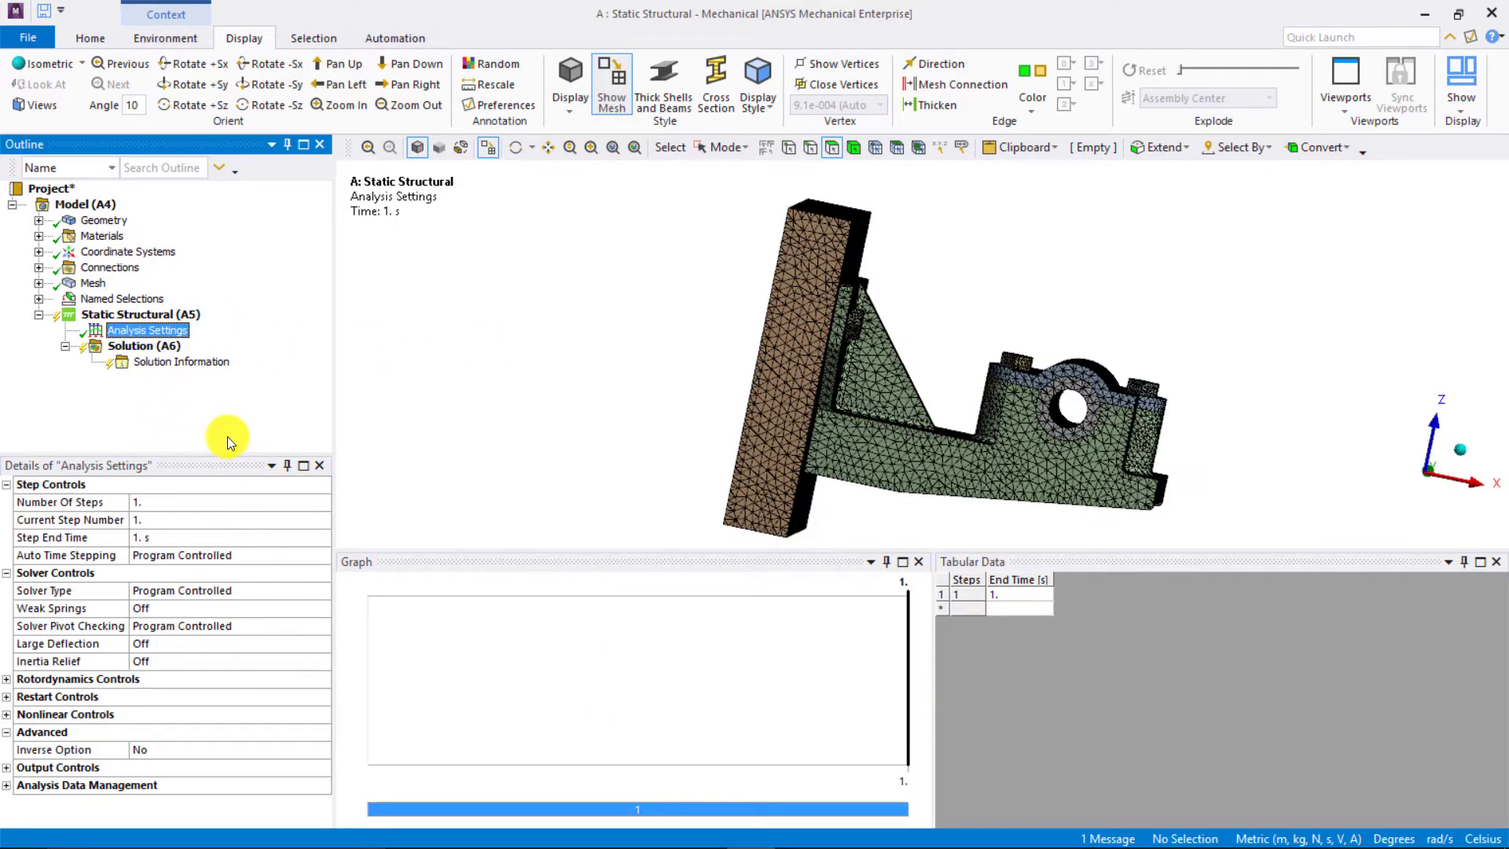
click(185, 502)
text(2)
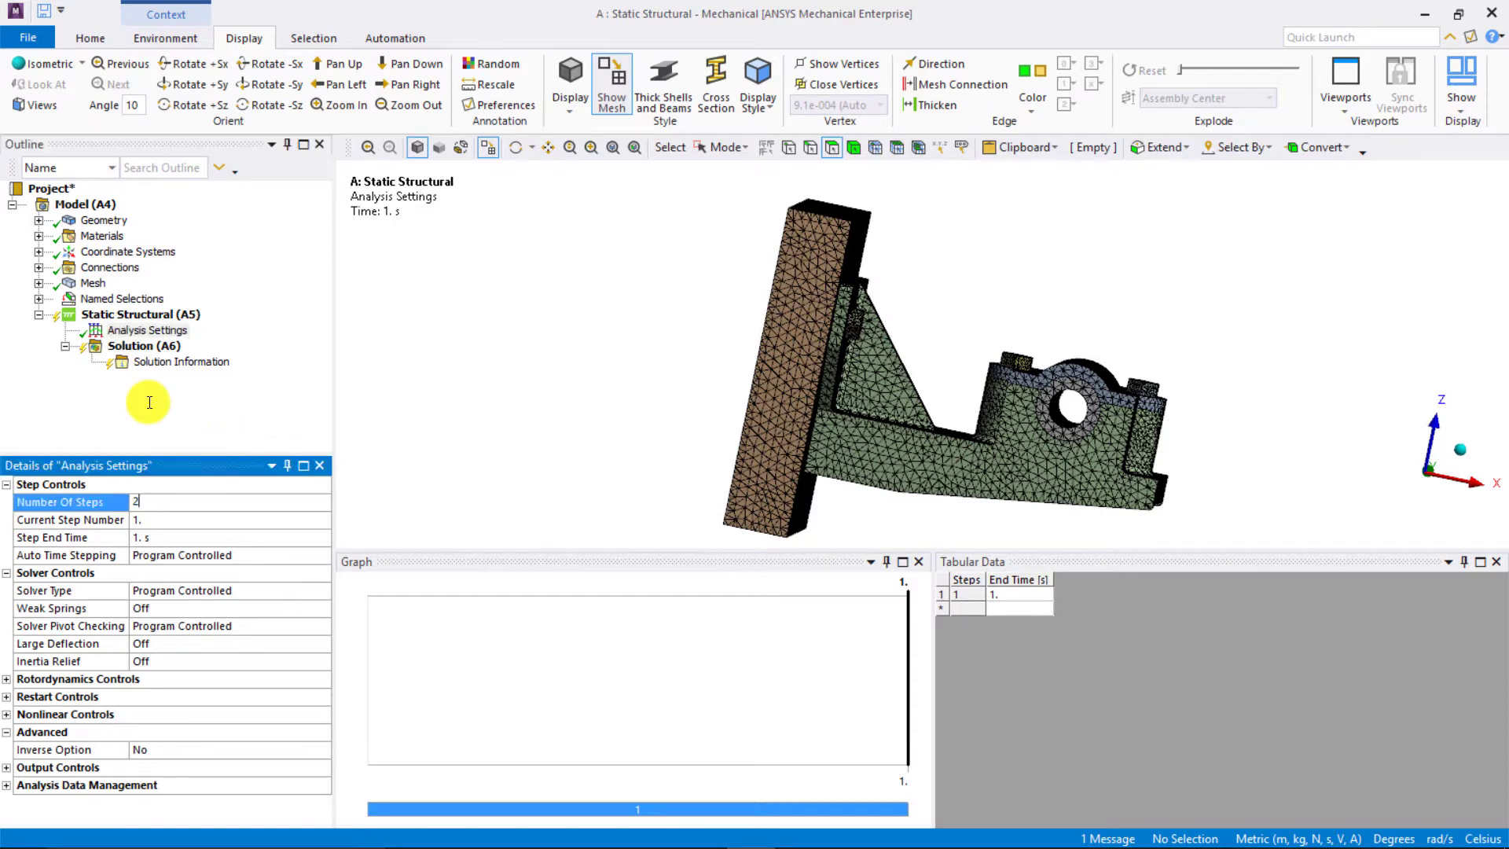
key(Return)
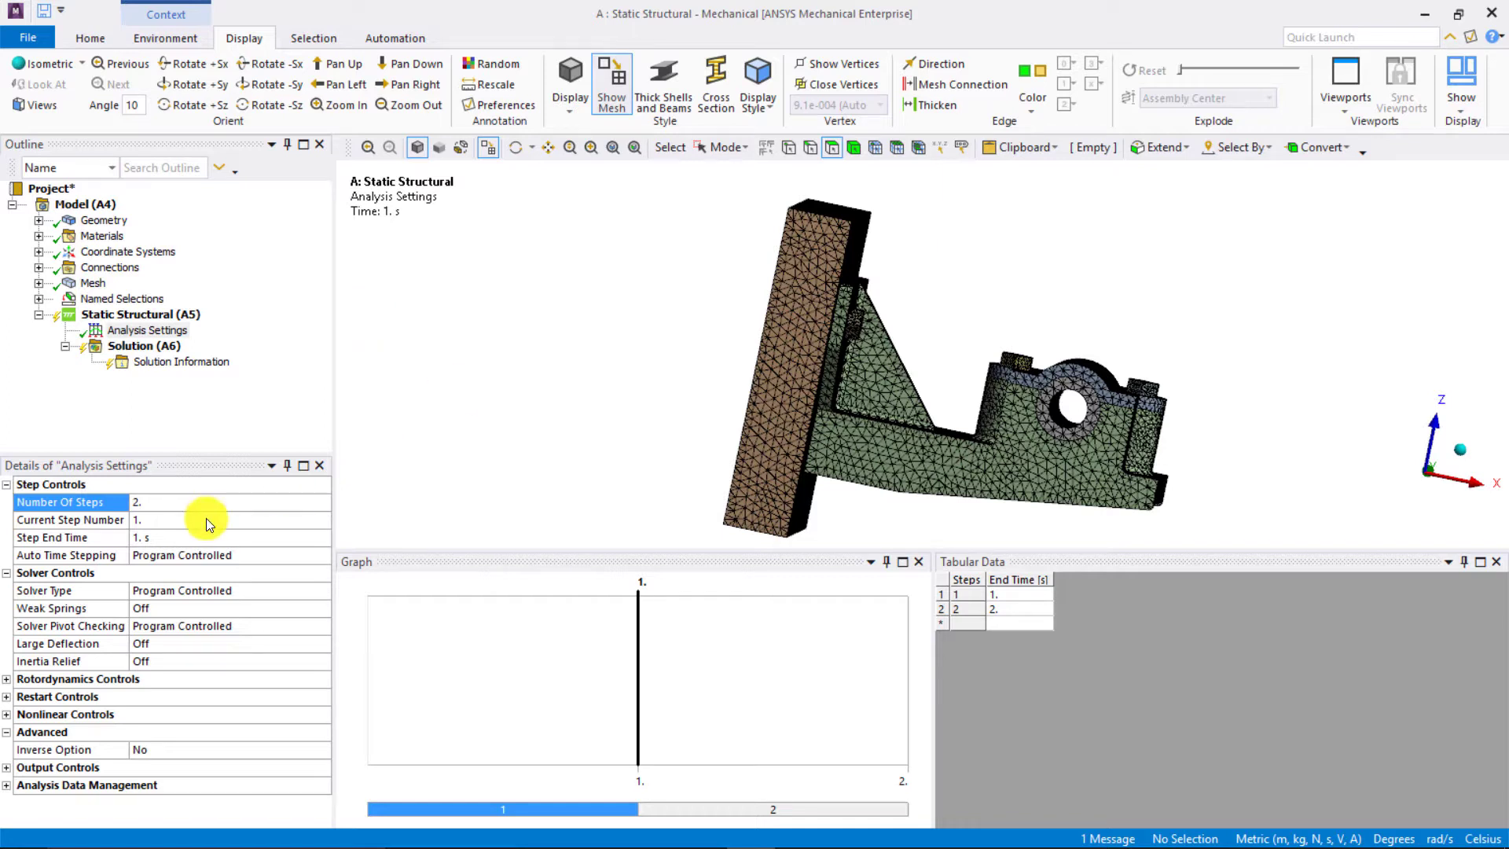
- Commit the 2 load steps and insert a Bolt Pretension load under Static Structural
click(160, 503)
key(Return)
click(148, 316)
right_click(148, 314)
mouse_move(178, 323)
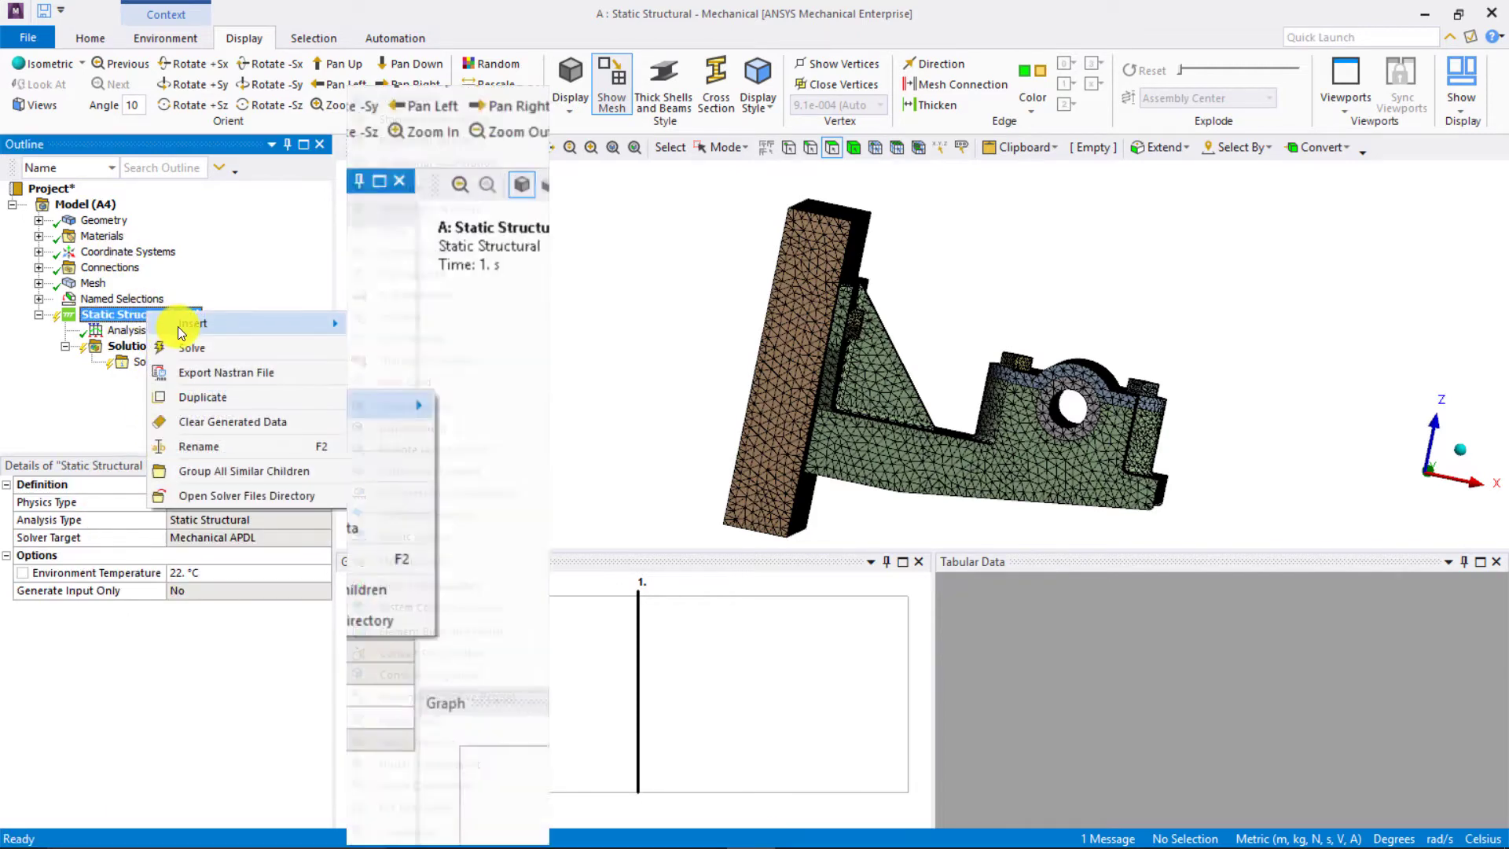
click(398, 298)
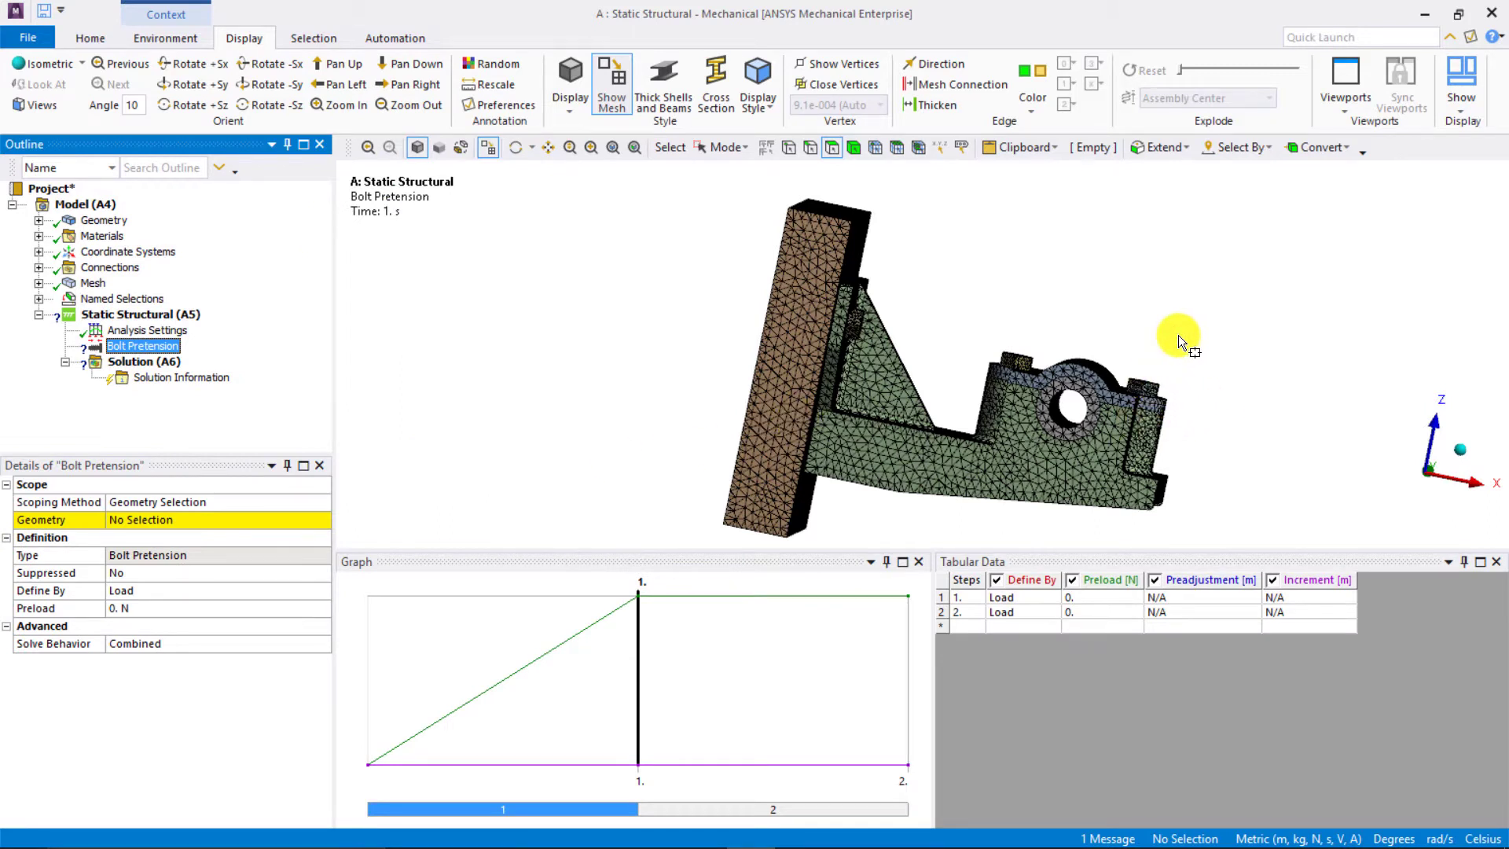
- Select the four bolt top faces and hide all other bodies
click(1142, 388)
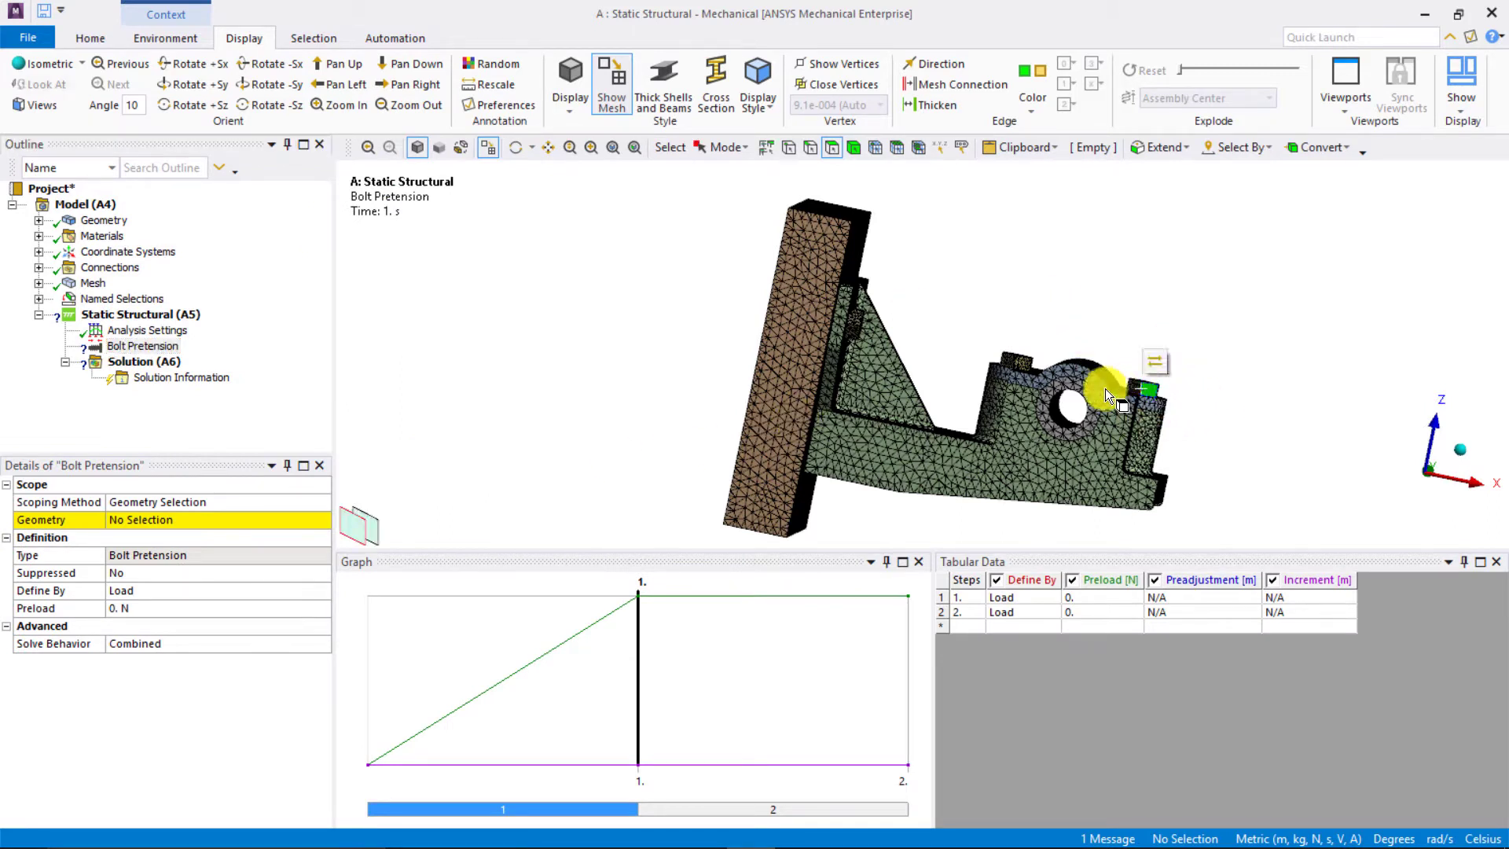
ctrl+click(1025, 365)
ctrl+click(855, 329)
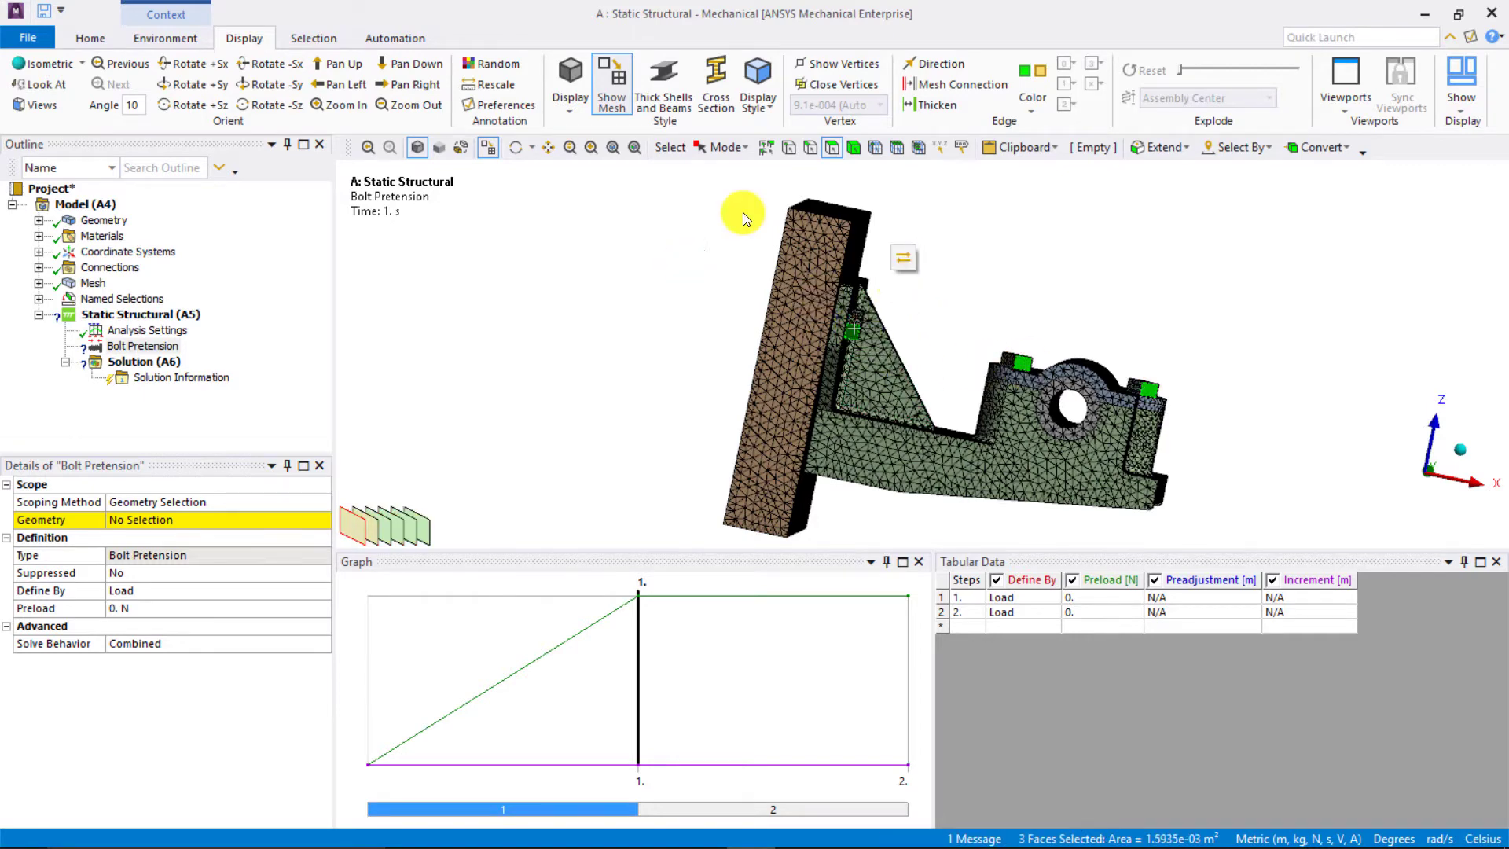
middle_drag(742, 212, 876, 275)
ctrl+click(893, 303)
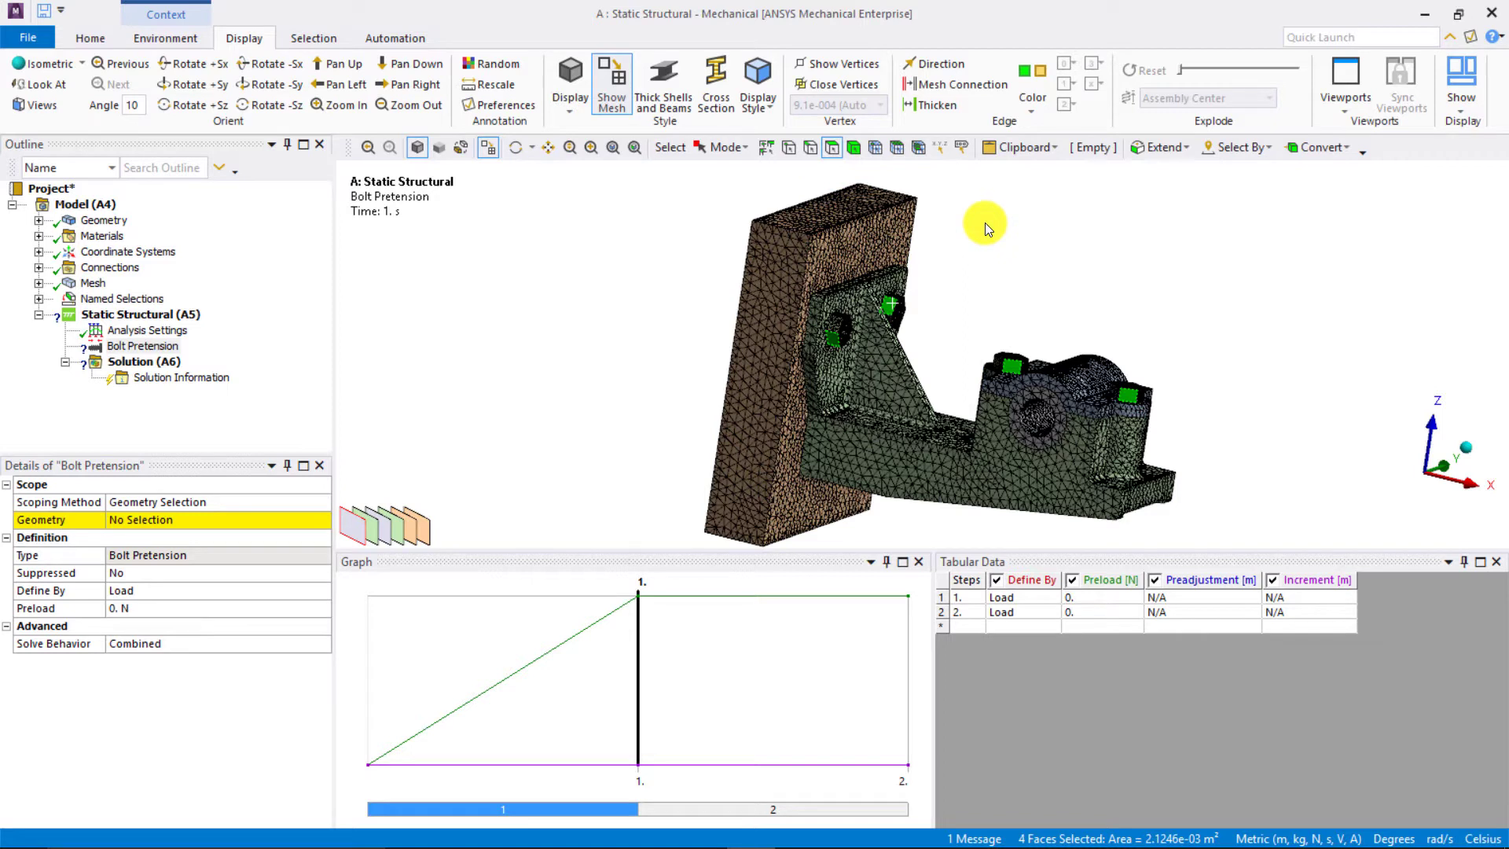
key(ctrl+shift+F9)
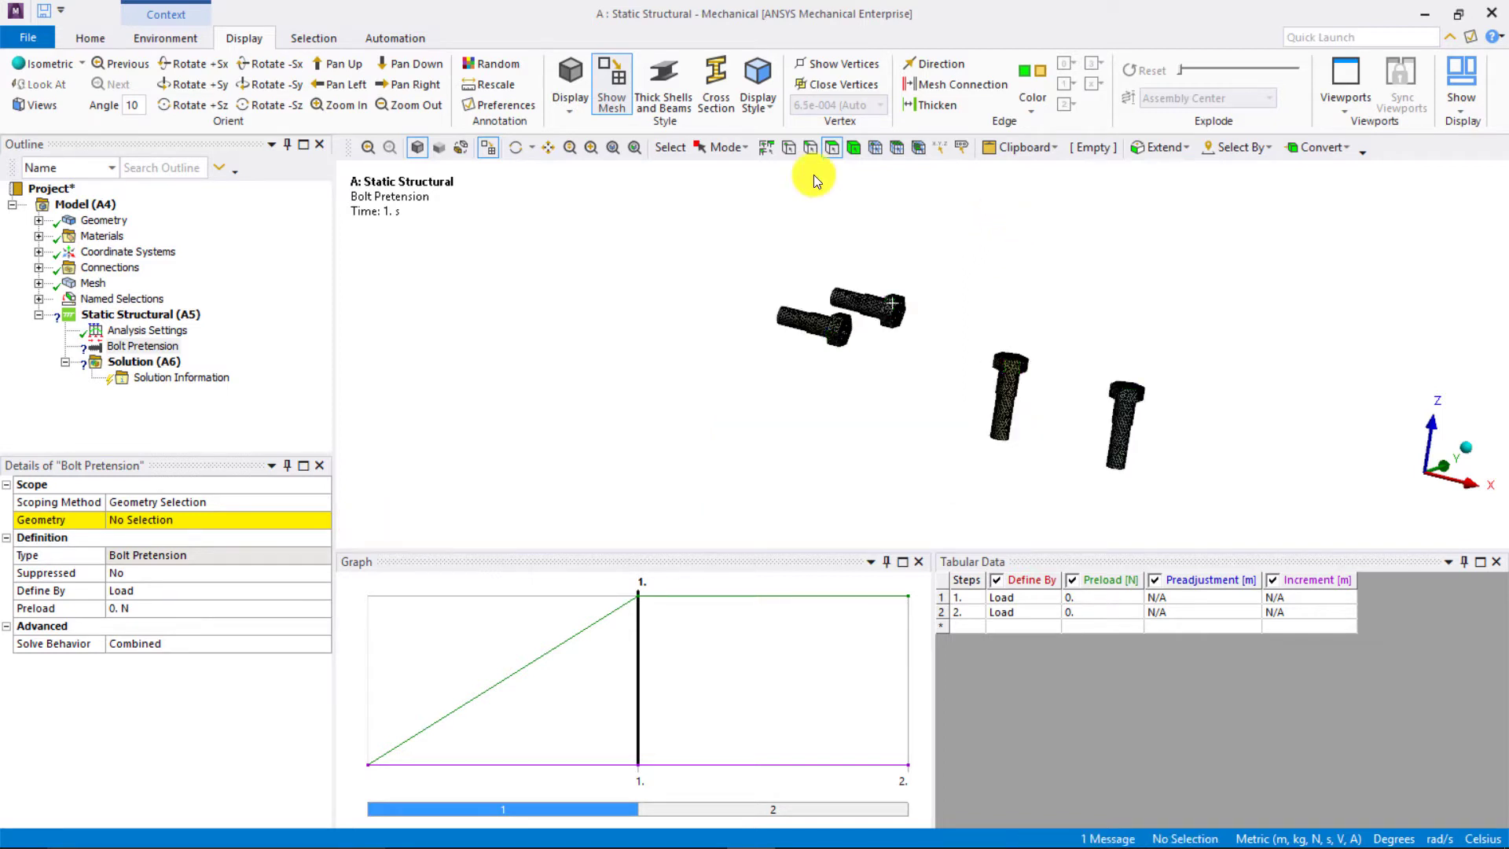
- Scope the bolt pretension to the right bolt's shank face, viewed from the front
click(1412, 477)
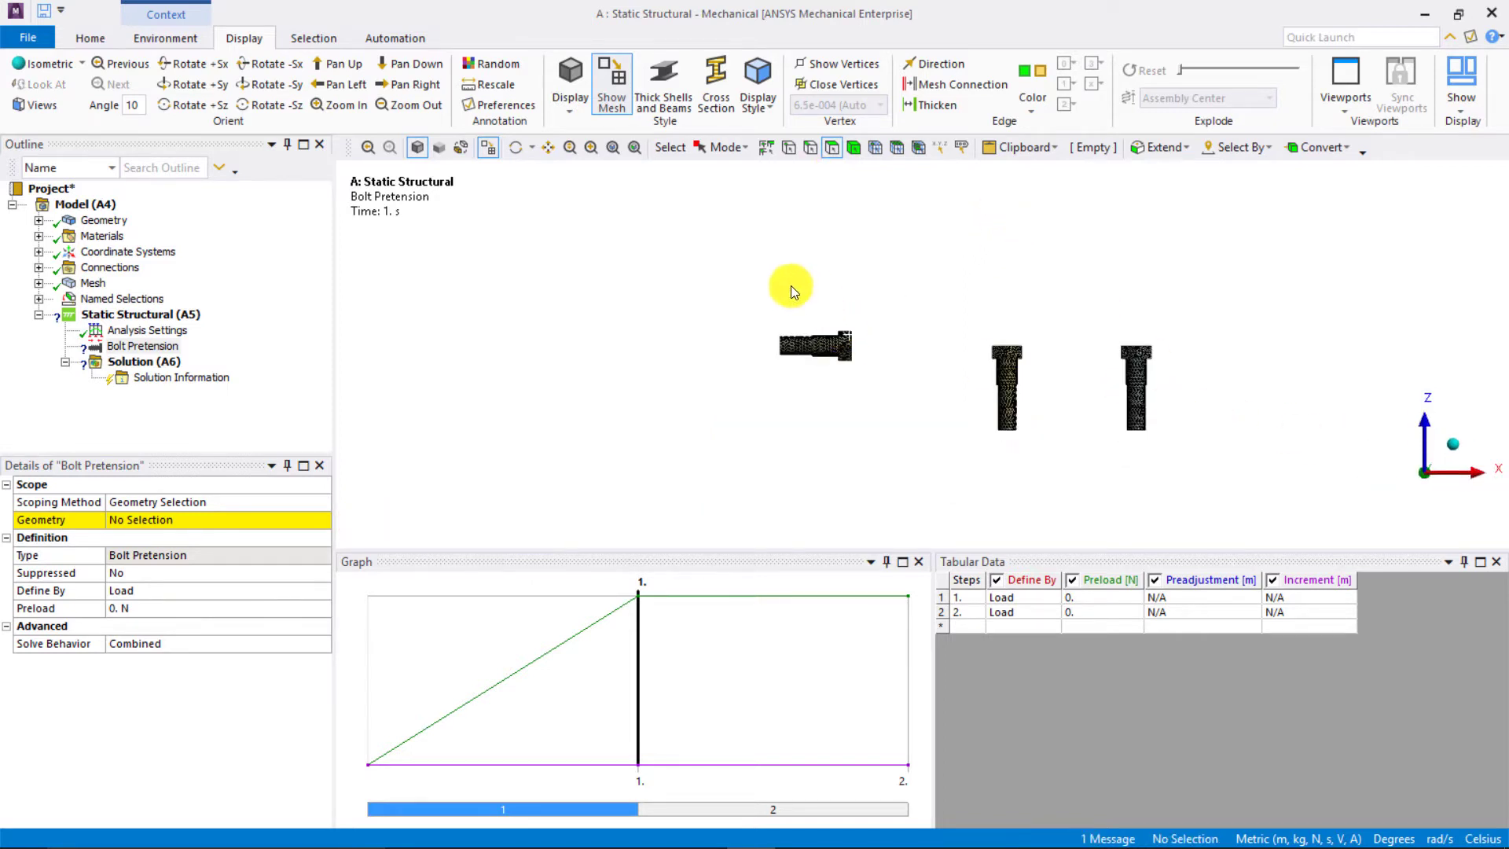
right_drag(722, 283, 1197, 473)
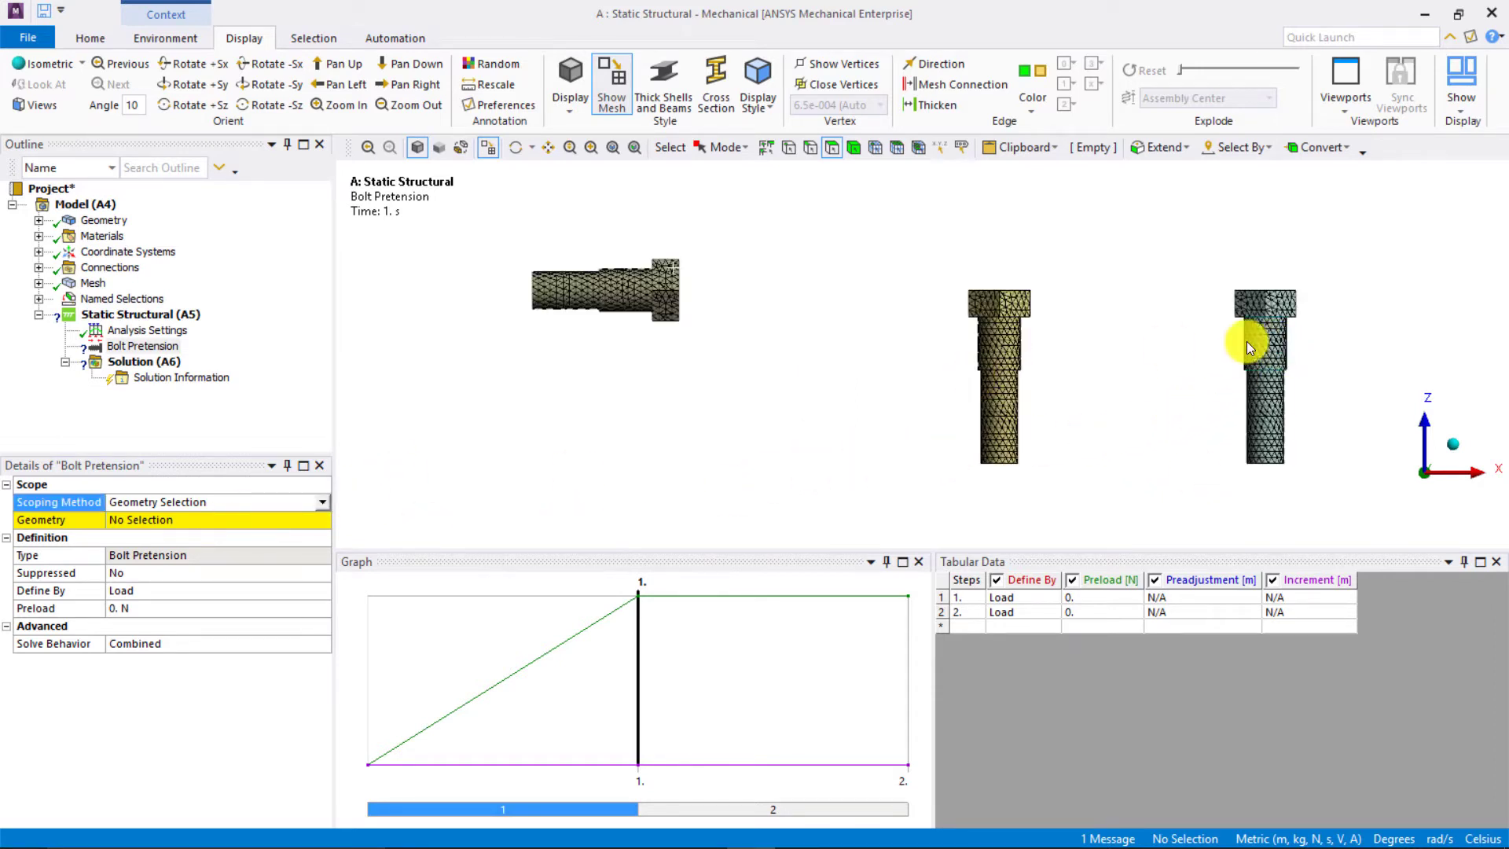
click(1276, 341)
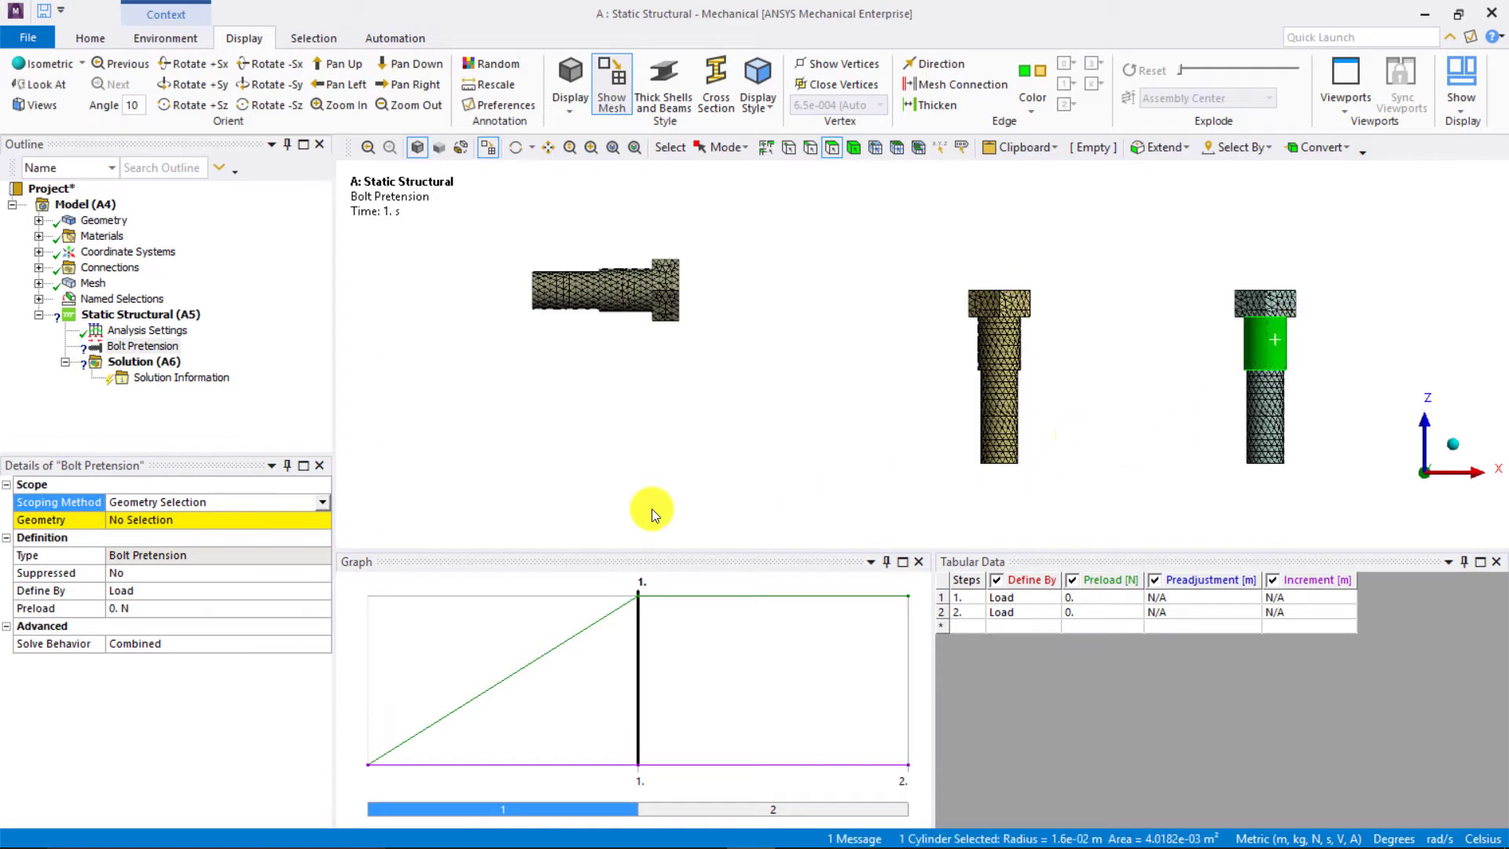
click(129, 520)
click(142, 519)
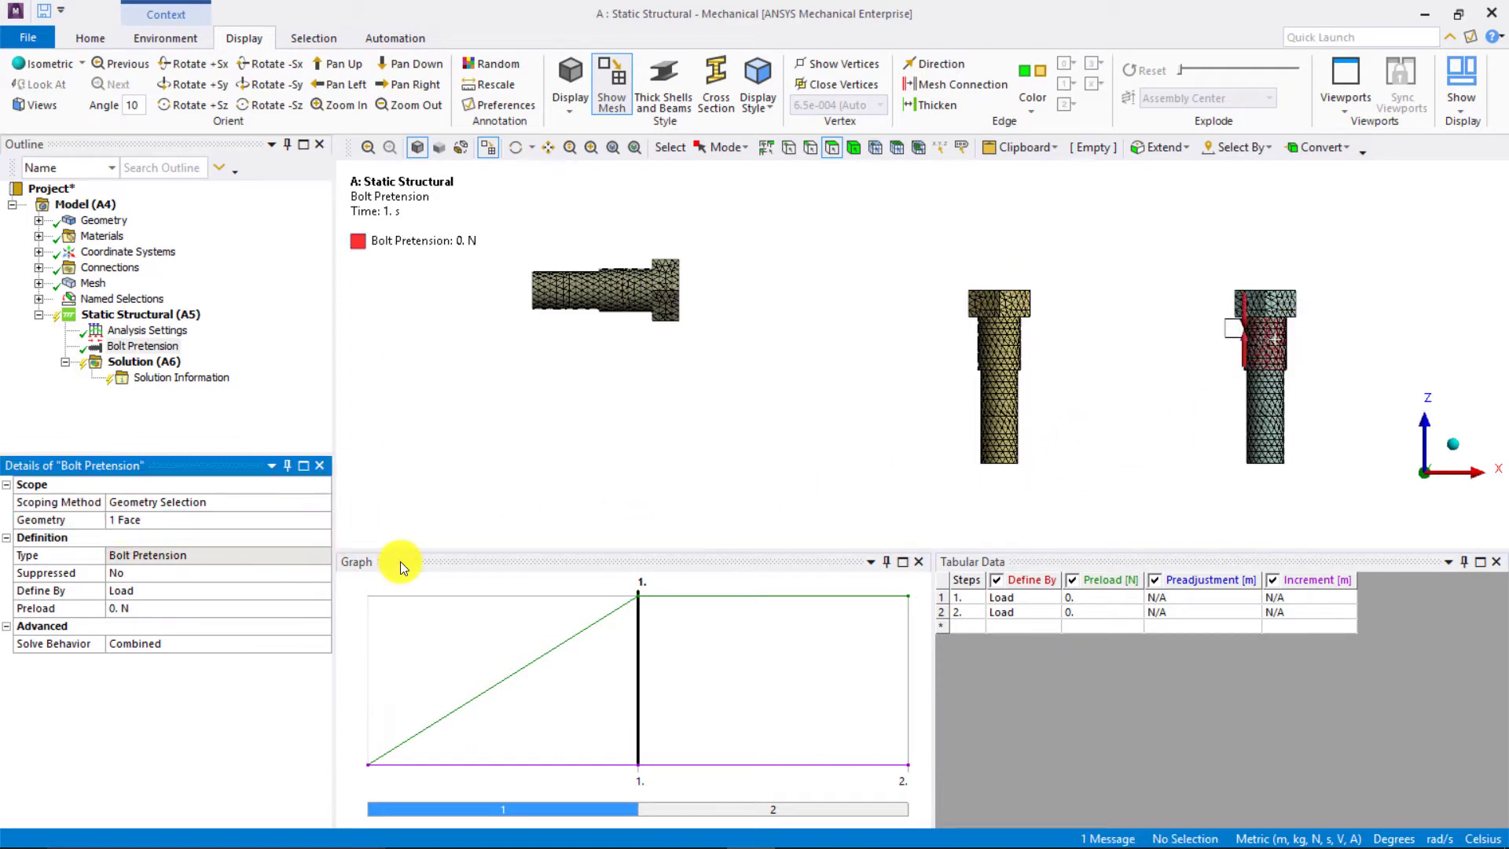
- Set the pretension to Lock in step 2 and a 100 N preload in step 1
click(1014, 611)
click(1049, 611)
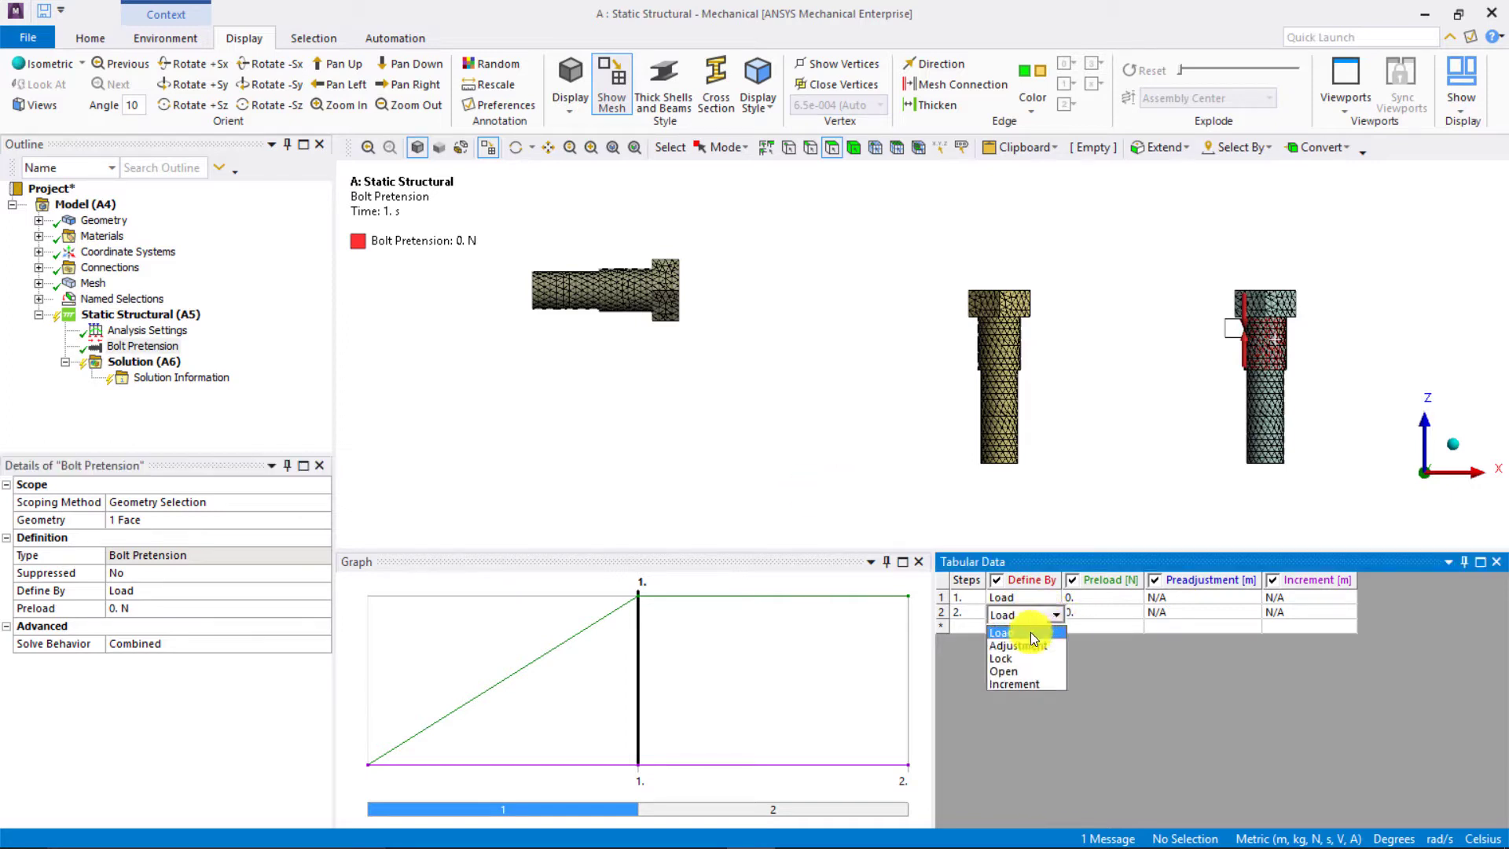
click(1014, 658)
click(1091, 598)
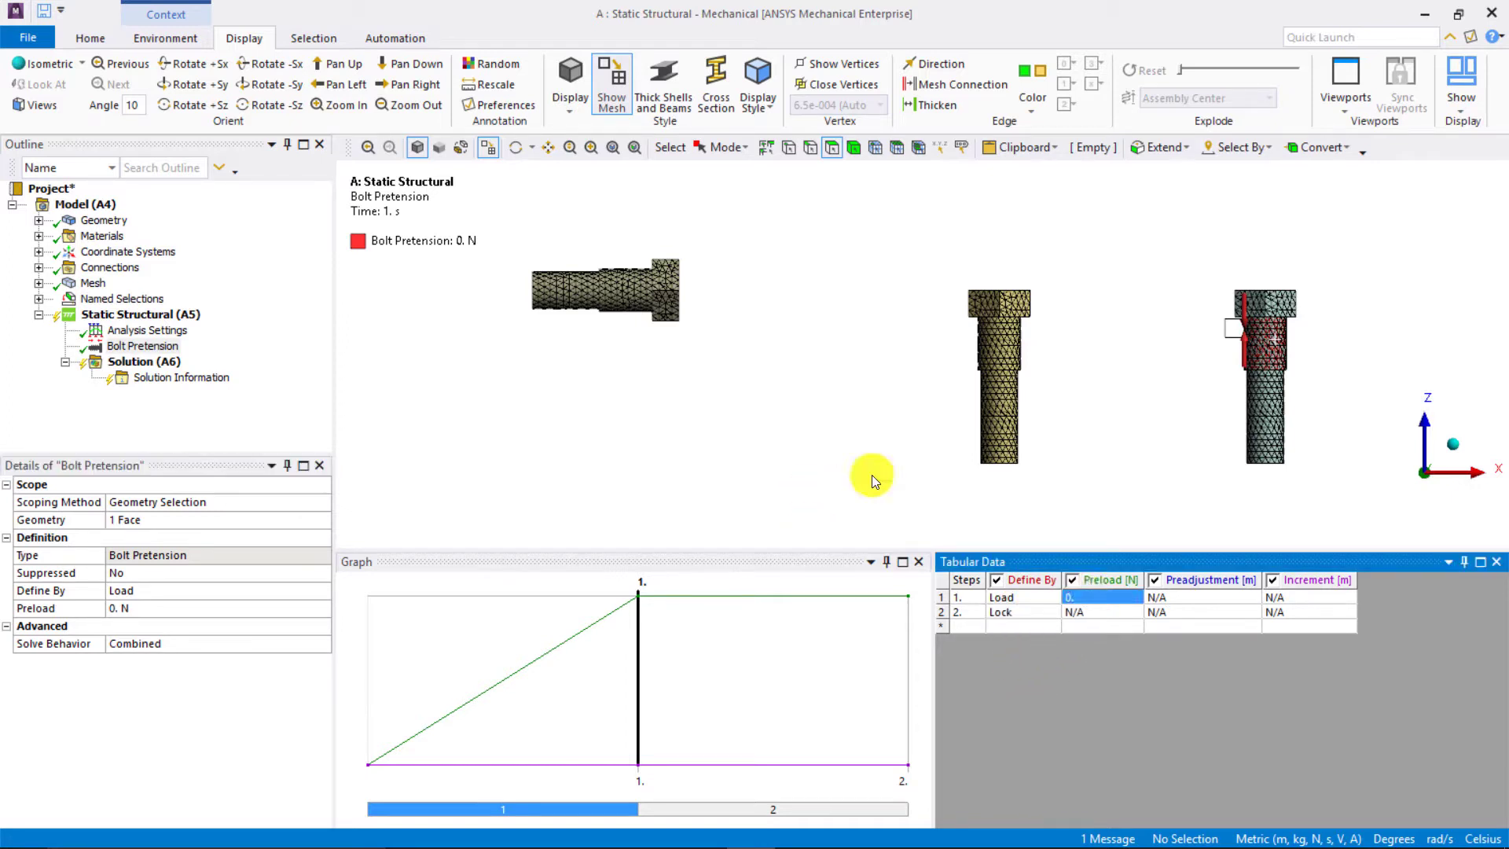
text(100)
key(Tab)
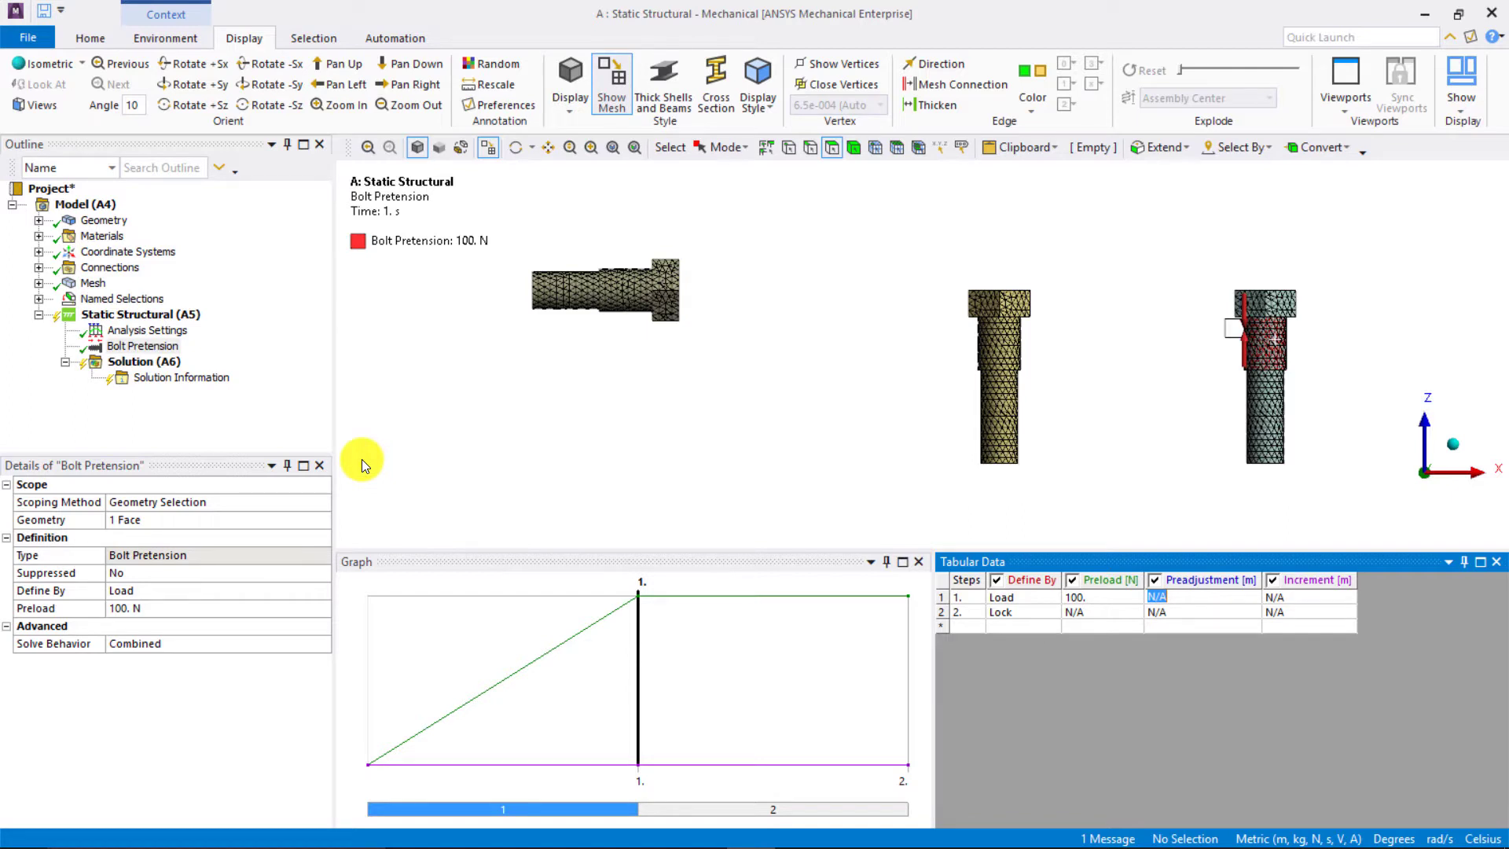
- Generate copies of the pretension onto the BoltShanks named selection with the Object Generator
click(395, 37)
click(36, 83)
click(1415, 301)
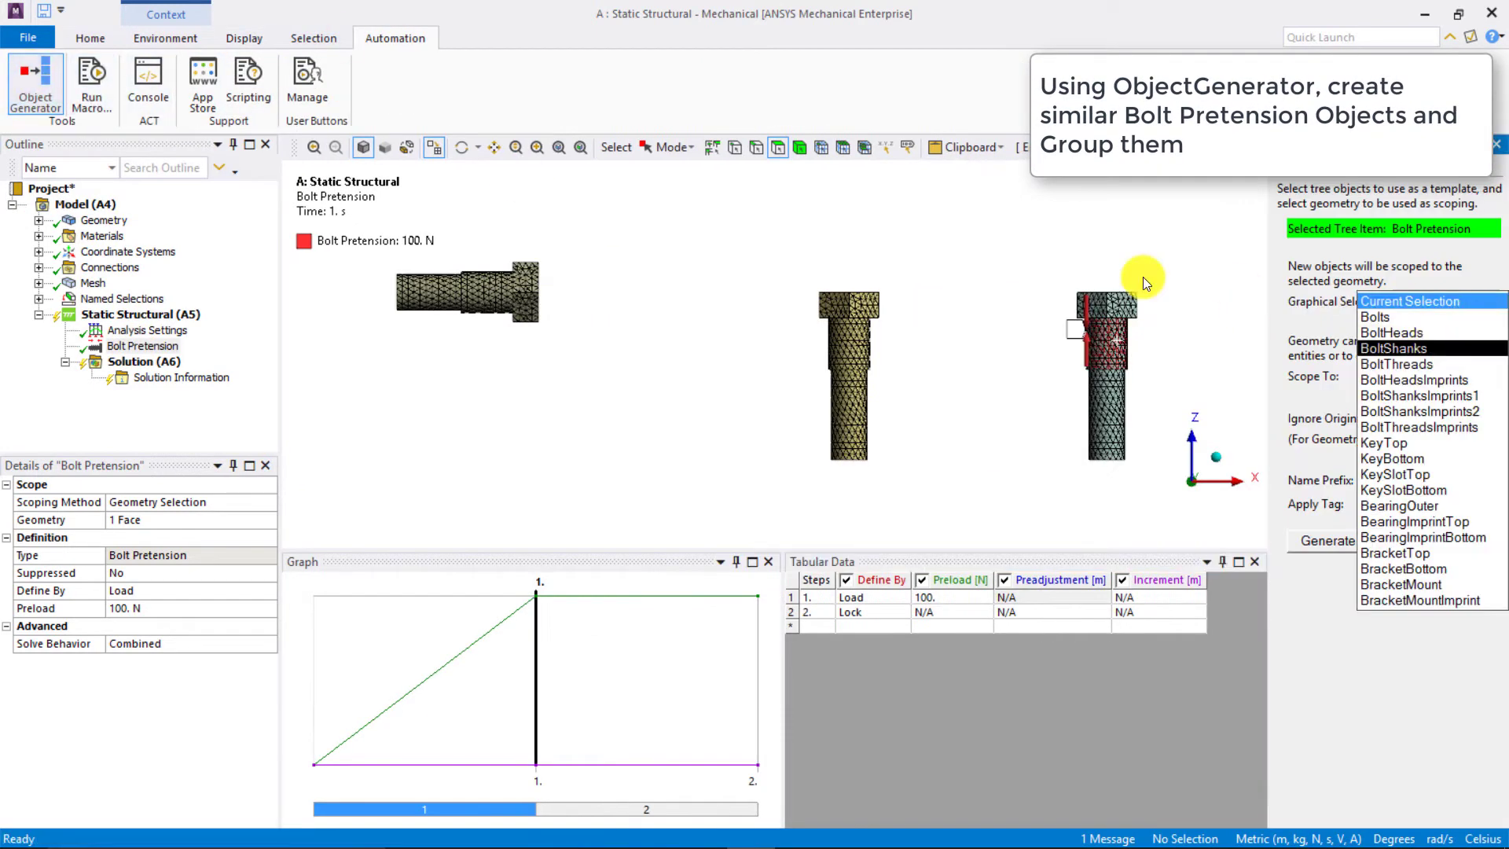
click(1393, 349)
click(1327, 542)
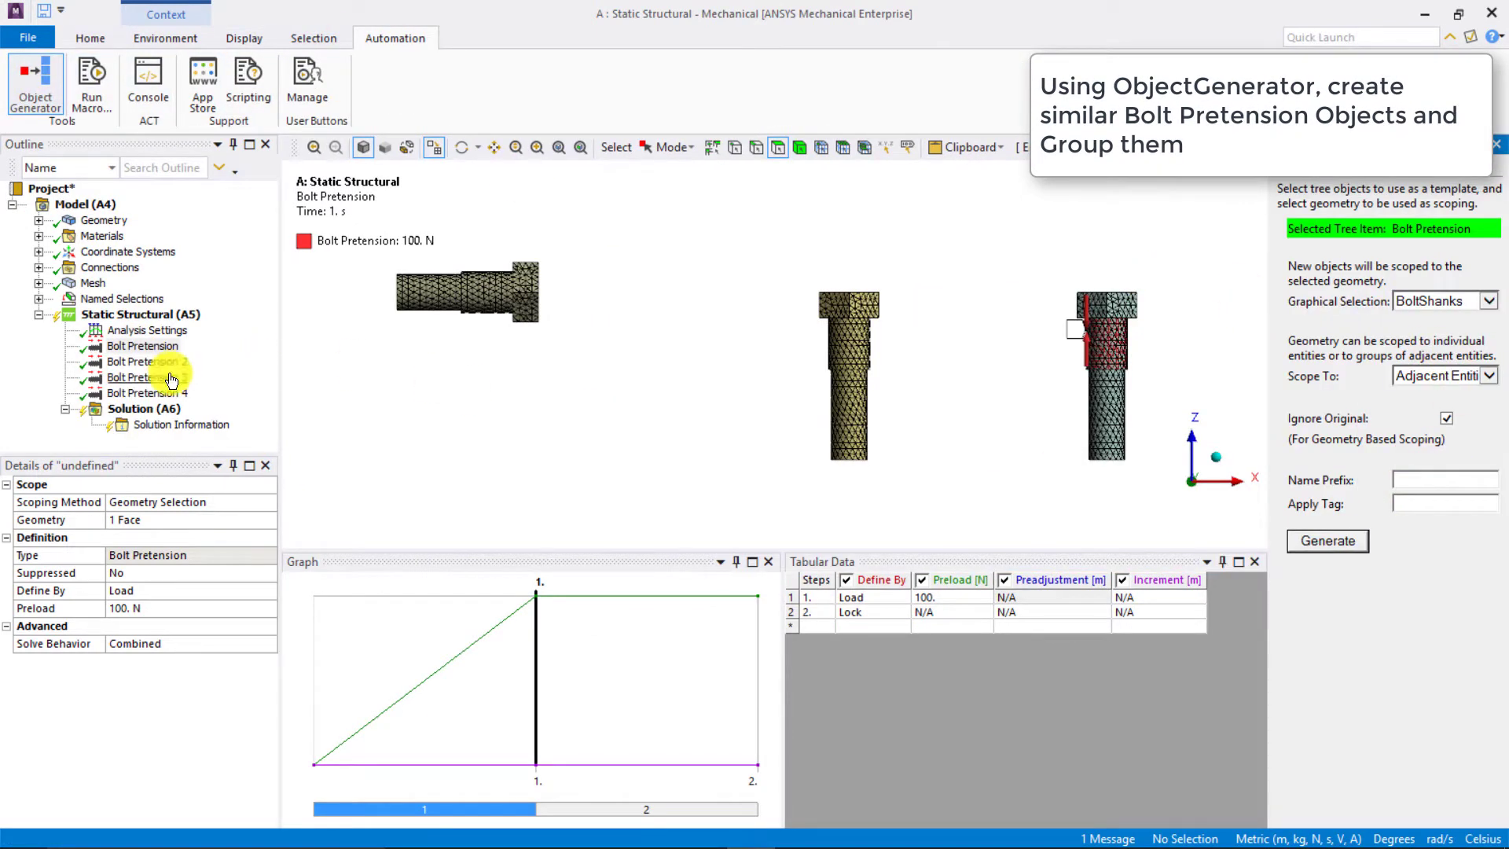
- Group the four bolt pretensions into a single Bolt Pretension folder
click(157, 393)
shift+click(142, 346)
right_click(157, 362)
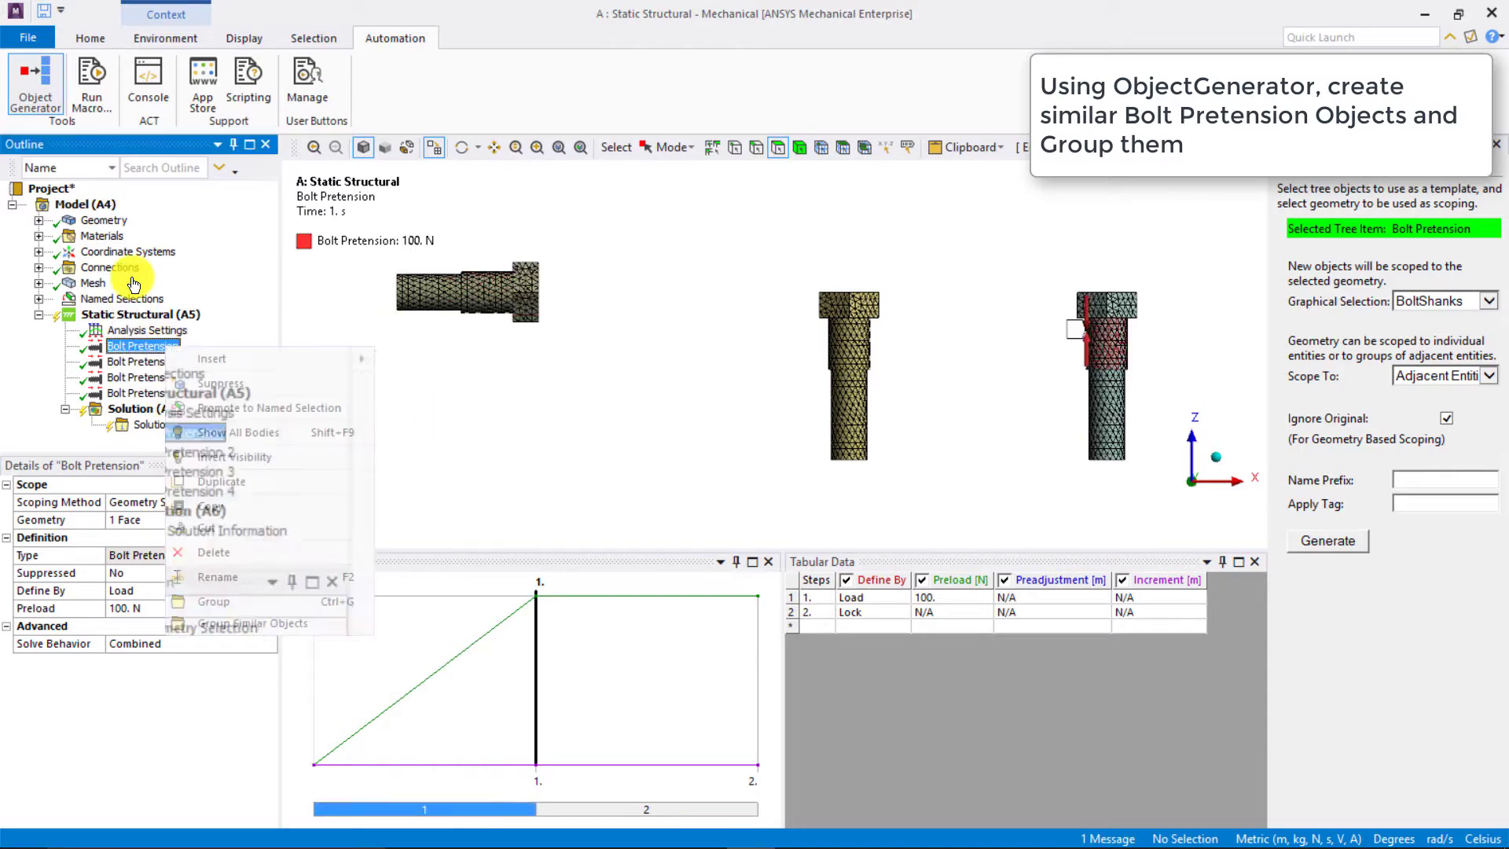
click(260, 620)
- Show all bodies again and zoom in on the full assembly
middle_drag(637, 346, 498, 252)
right_click(638, 243)
click(660, 270)
click(1495, 150)
middle_drag(768, 337, 595, 282)
right_drag(724, 241, 1074, 507)
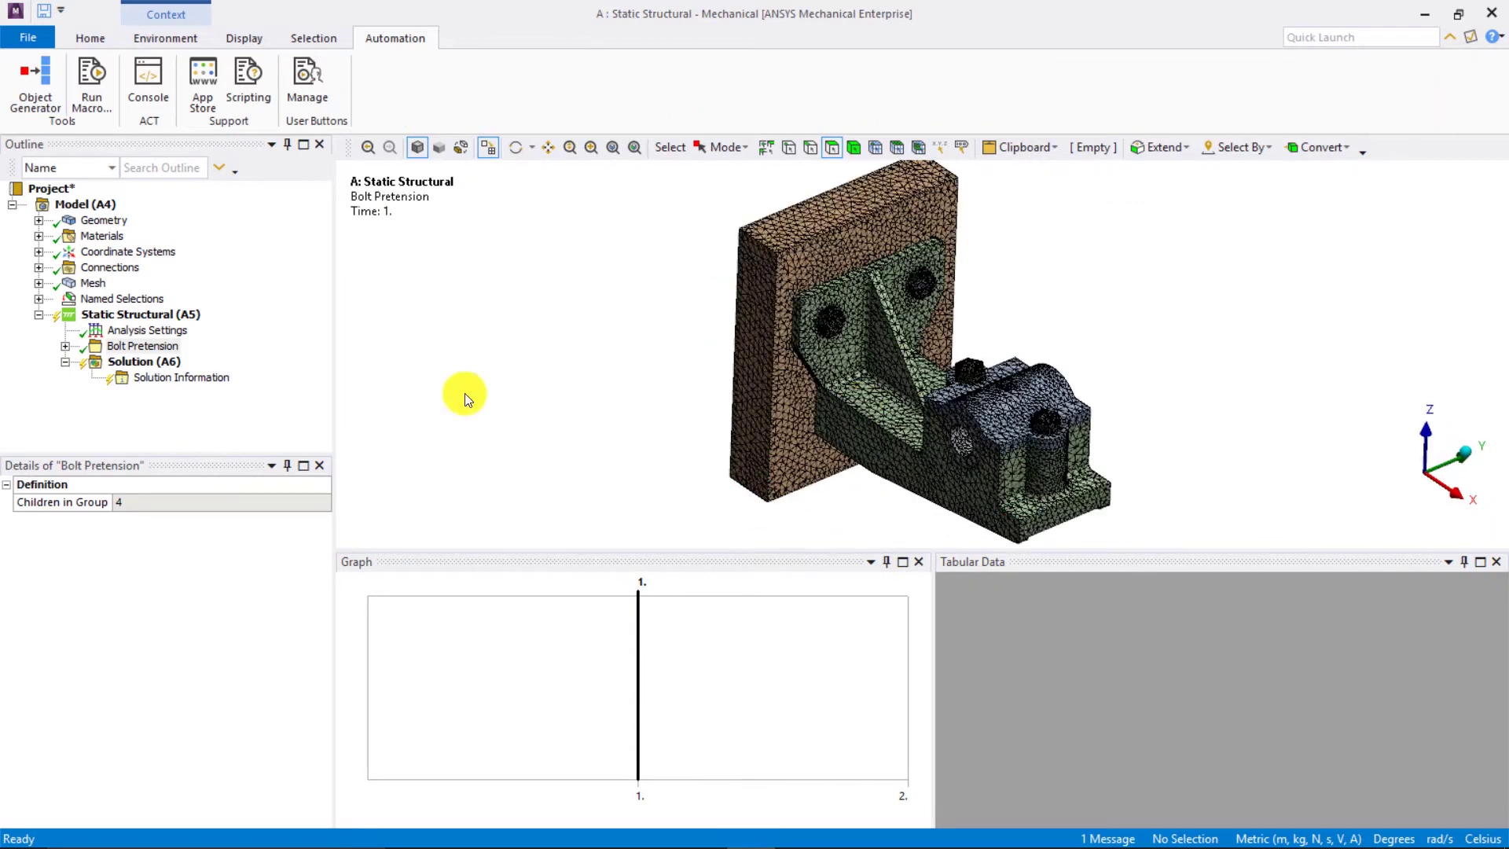
- Insert a Fixed Support and scope it to the mounting plate's back face
right_click(146, 314)
mouse_move(201, 323)
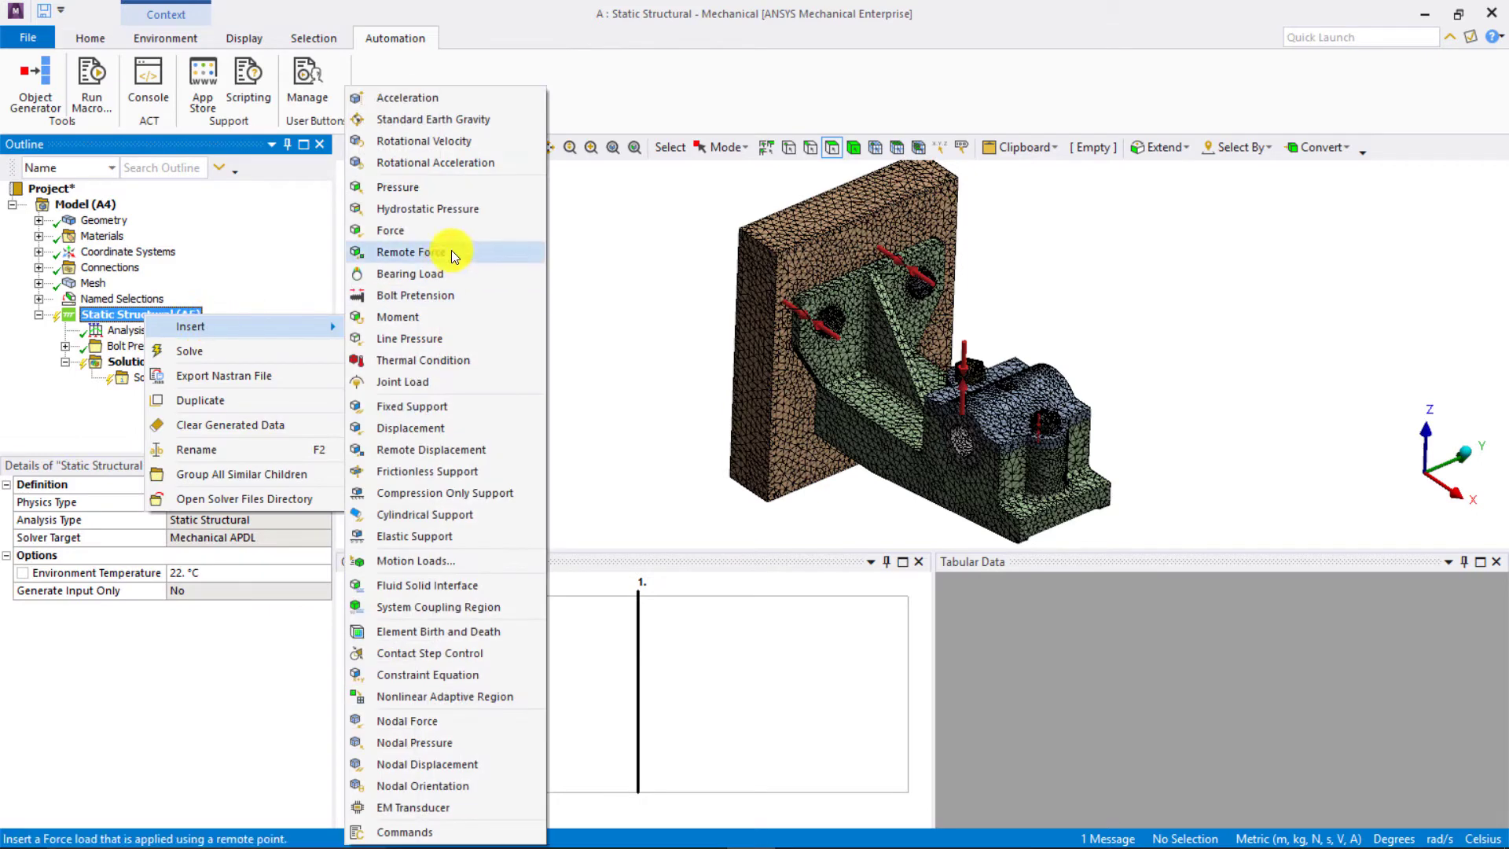
click(446, 404)
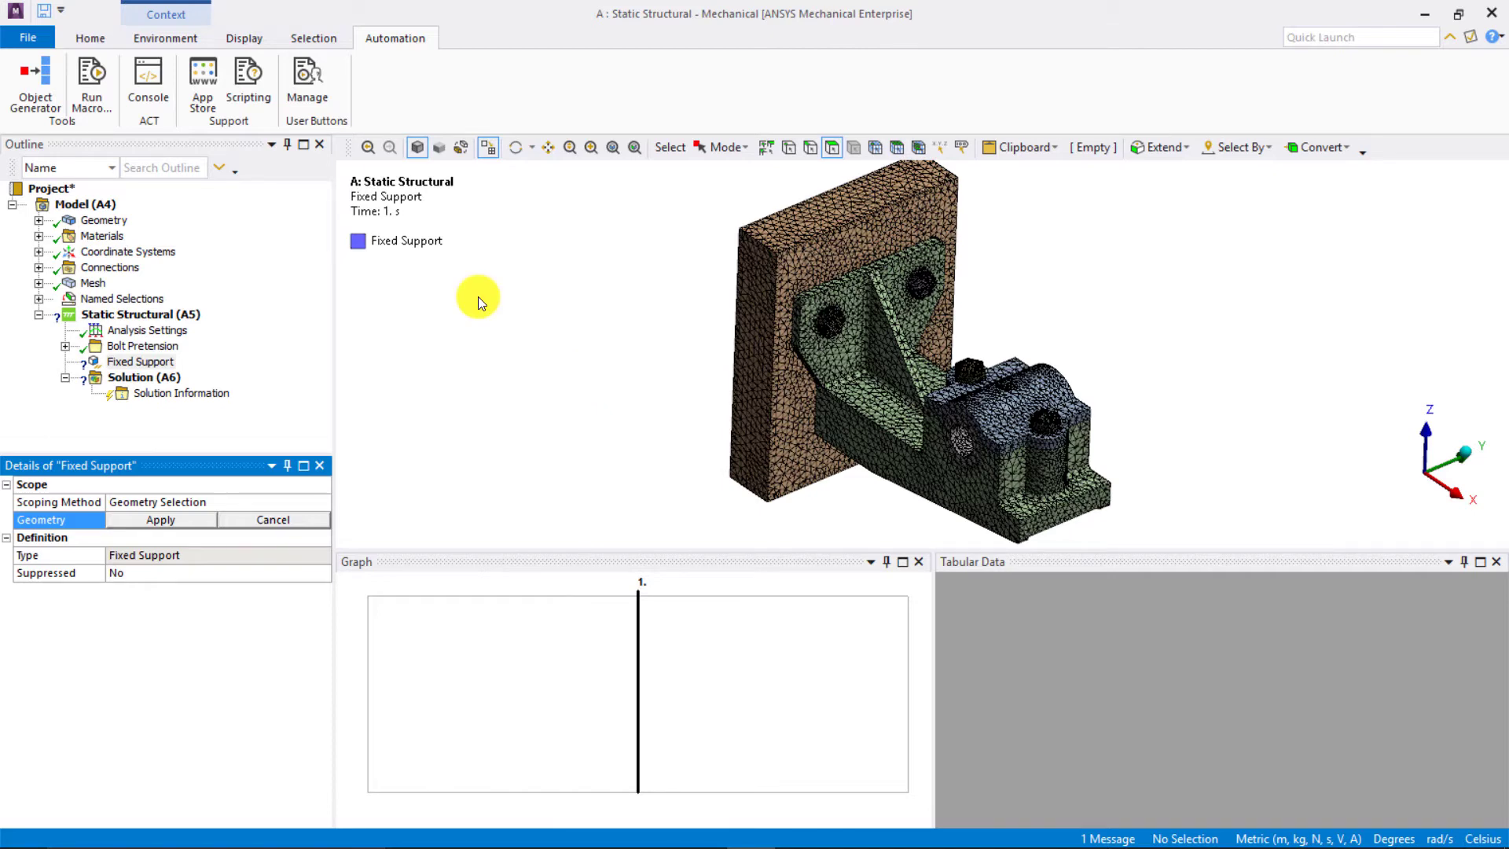
middle_drag(482, 296, 765, 350)
click(765, 352)
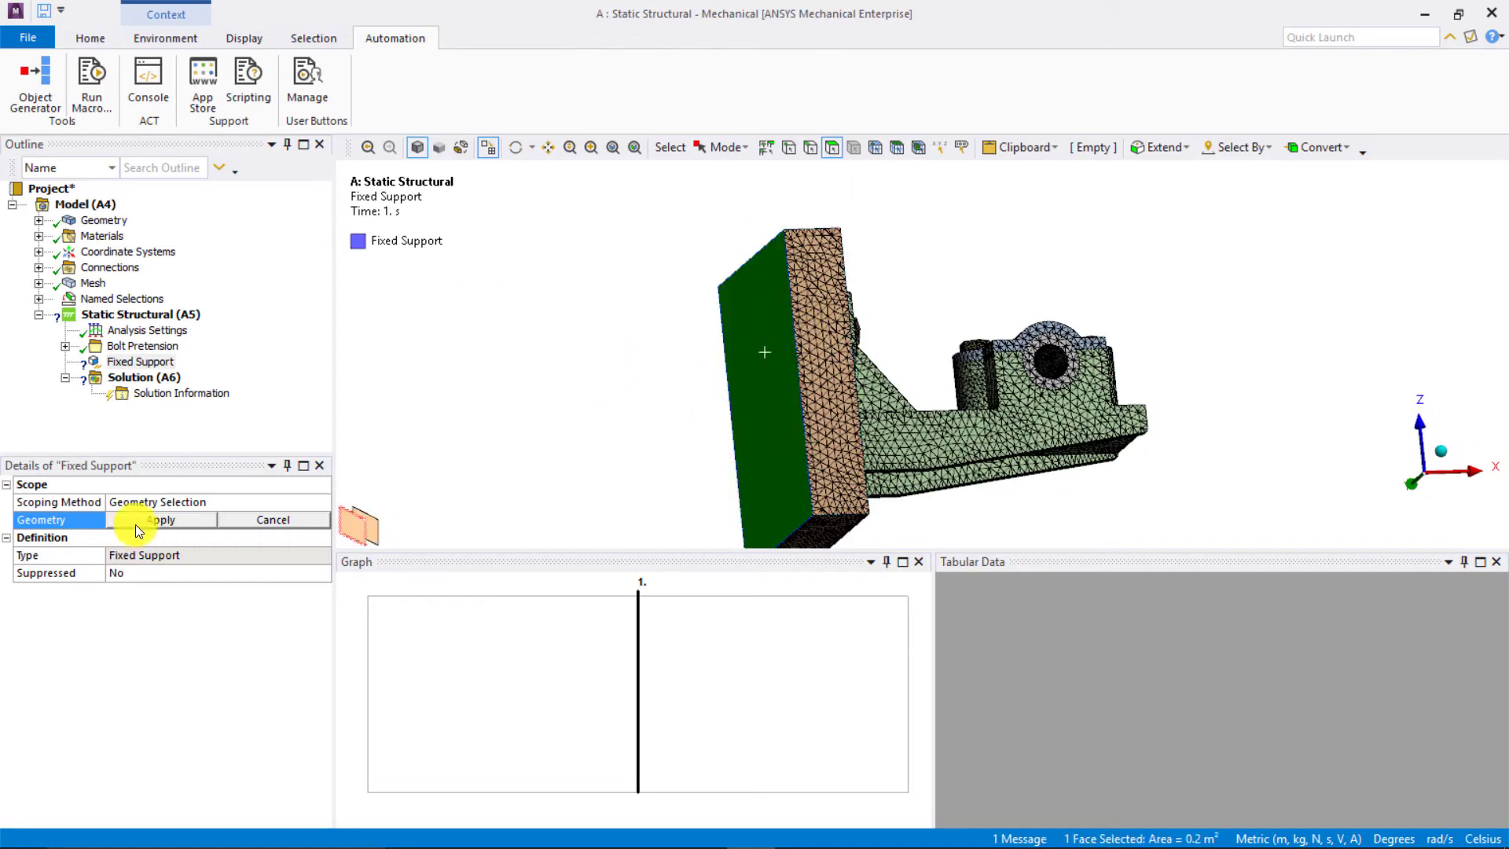
click(141, 522)
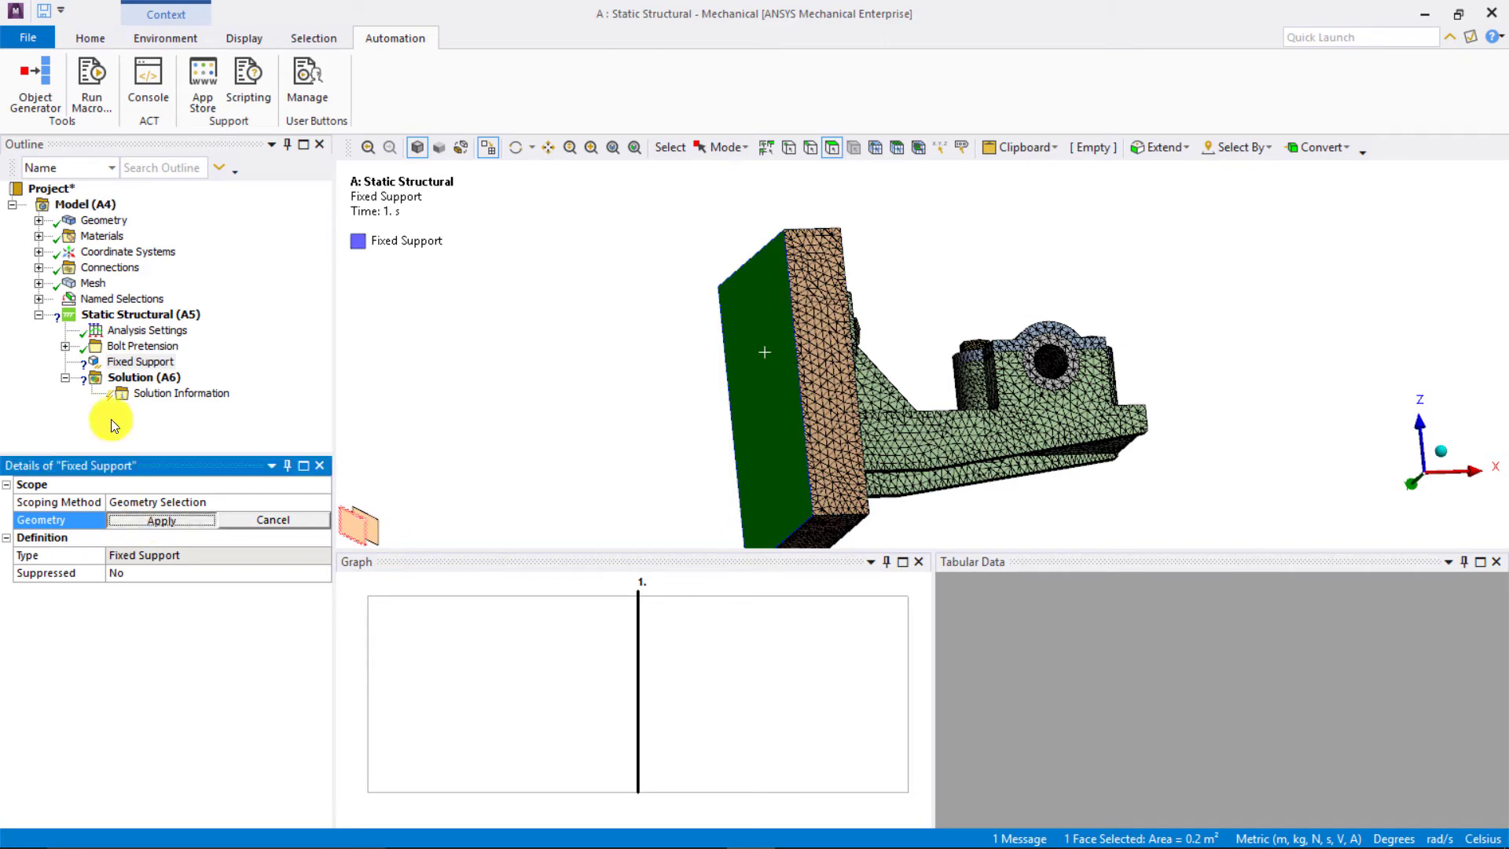
- Insert a Force scoped to the inner cylindrical face of the bearing hole
right_click(118, 314)
mouse_move(236, 328)
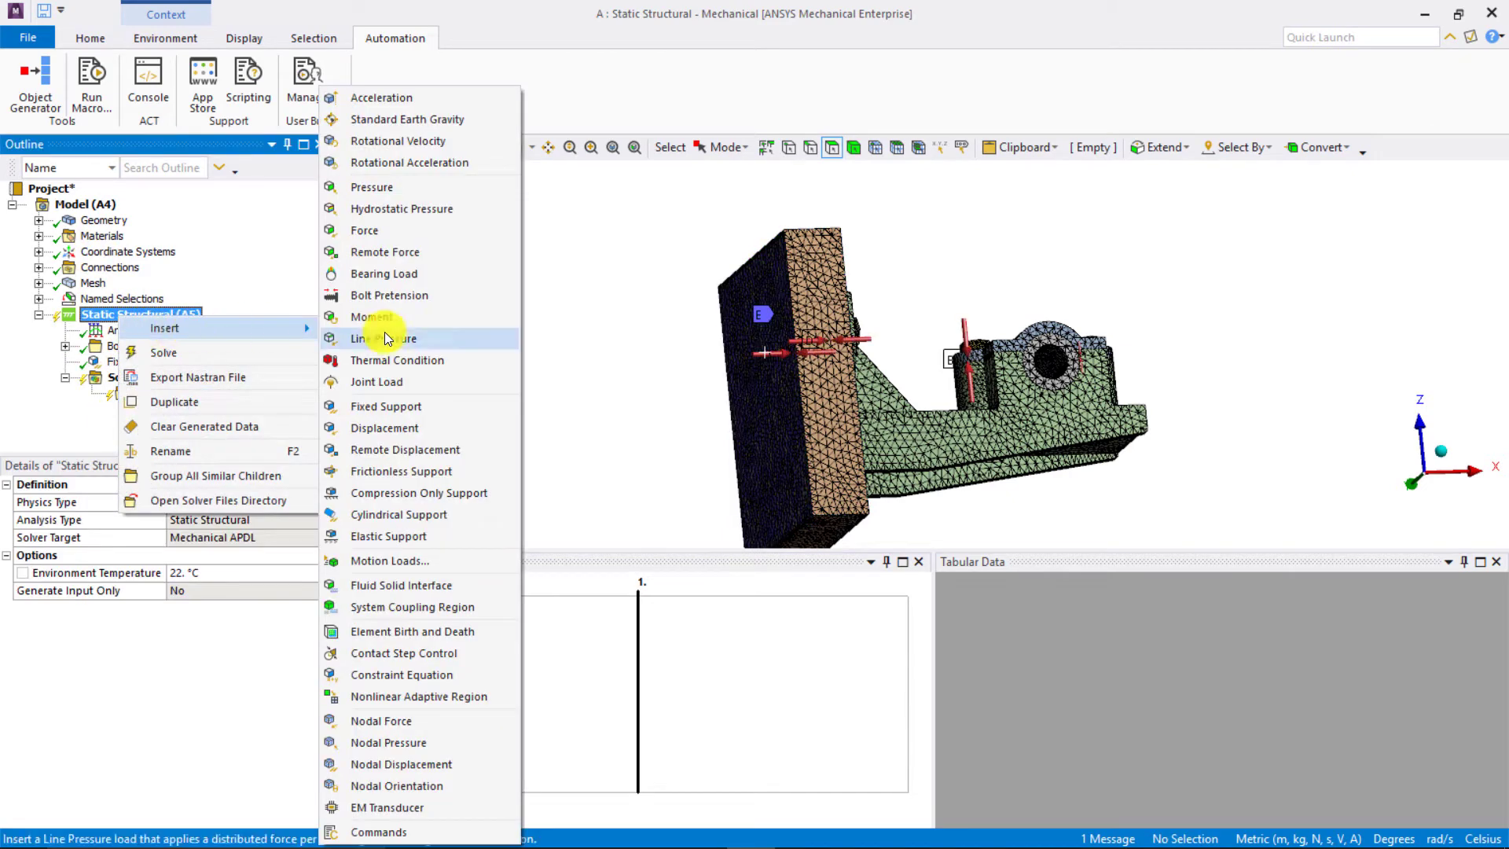
click(383, 236)
middle_drag(1020, 337, 808, 310)
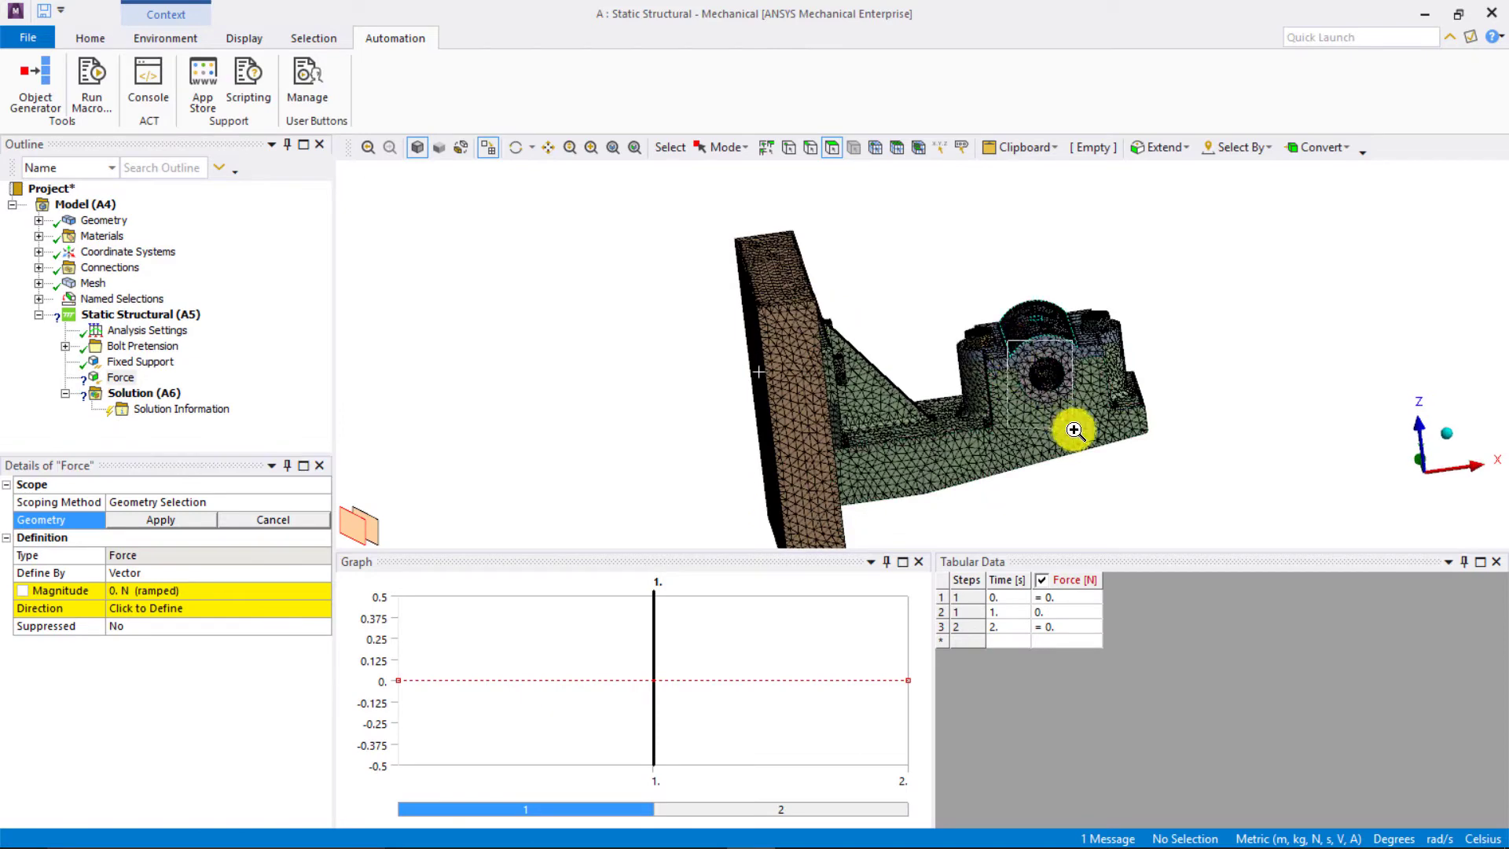
scroll(859, 344, up, 5)
click(983, 305)
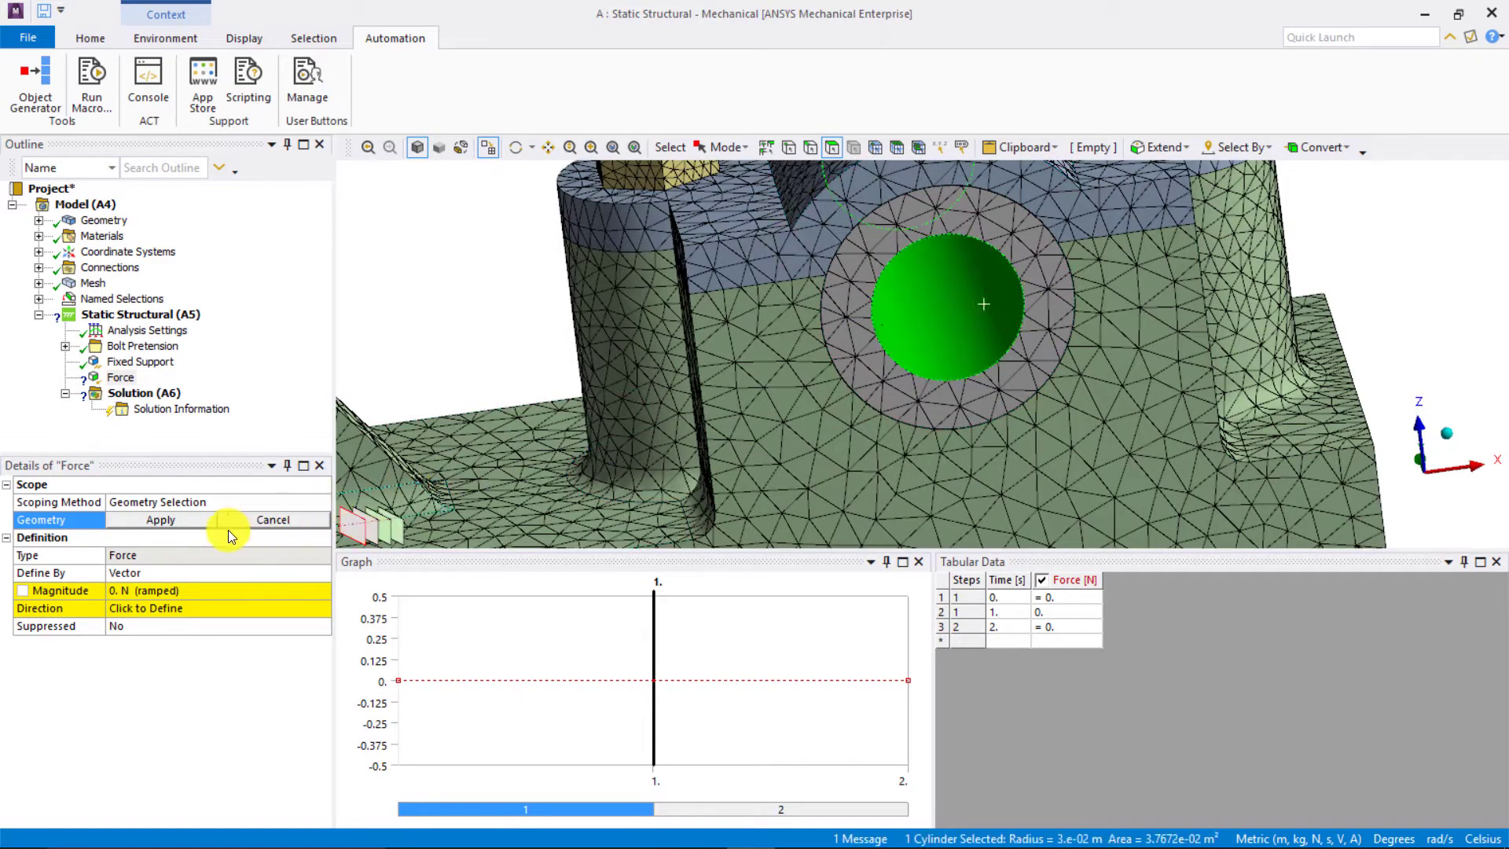
click(161, 520)
- Define the force by Components with an X Component of 200 N
click(135, 573)
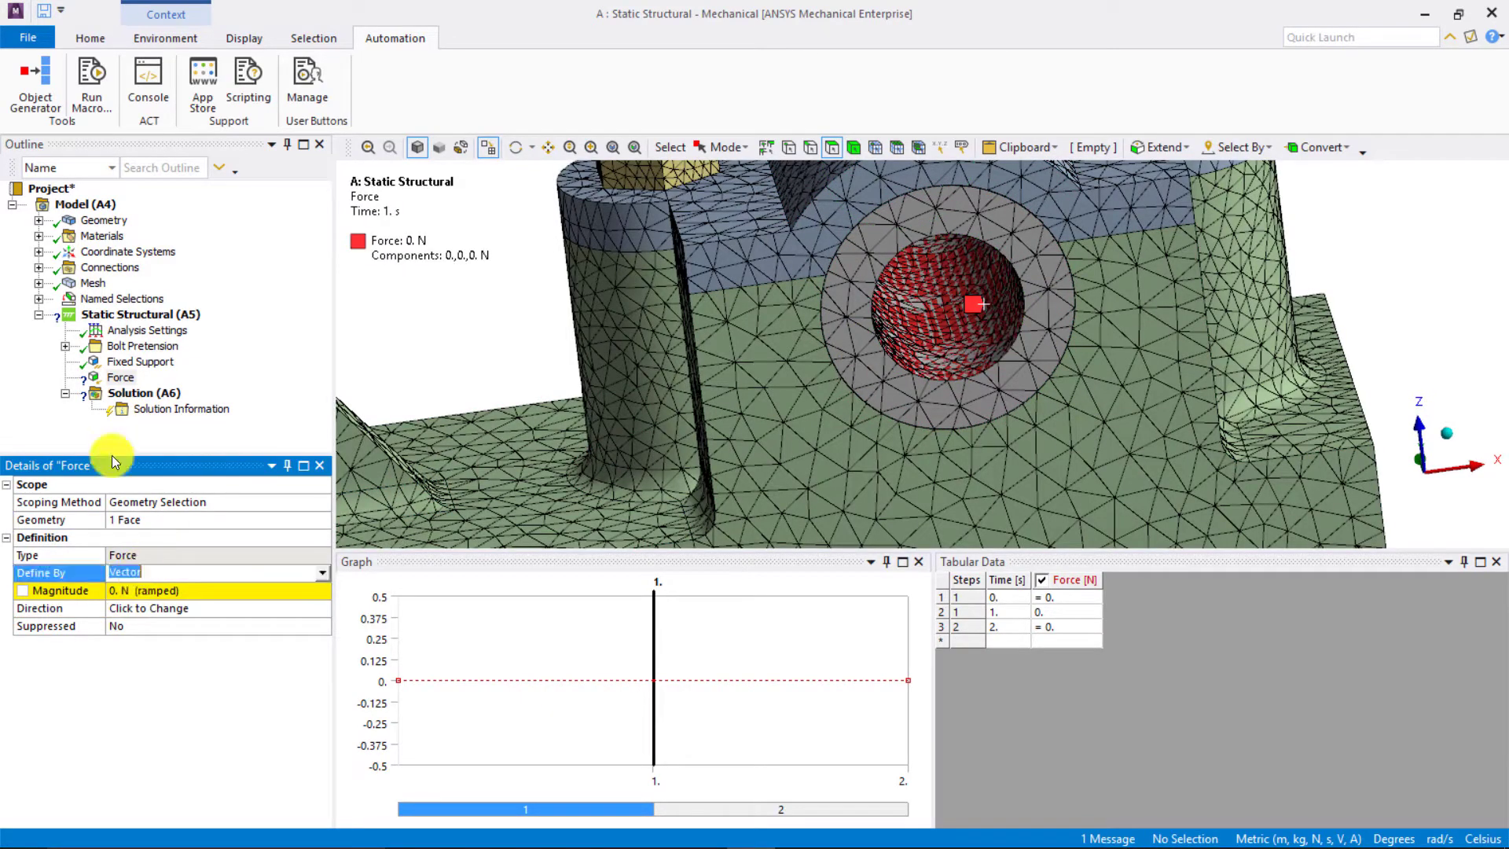
click(322, 572)
click(257, 588)
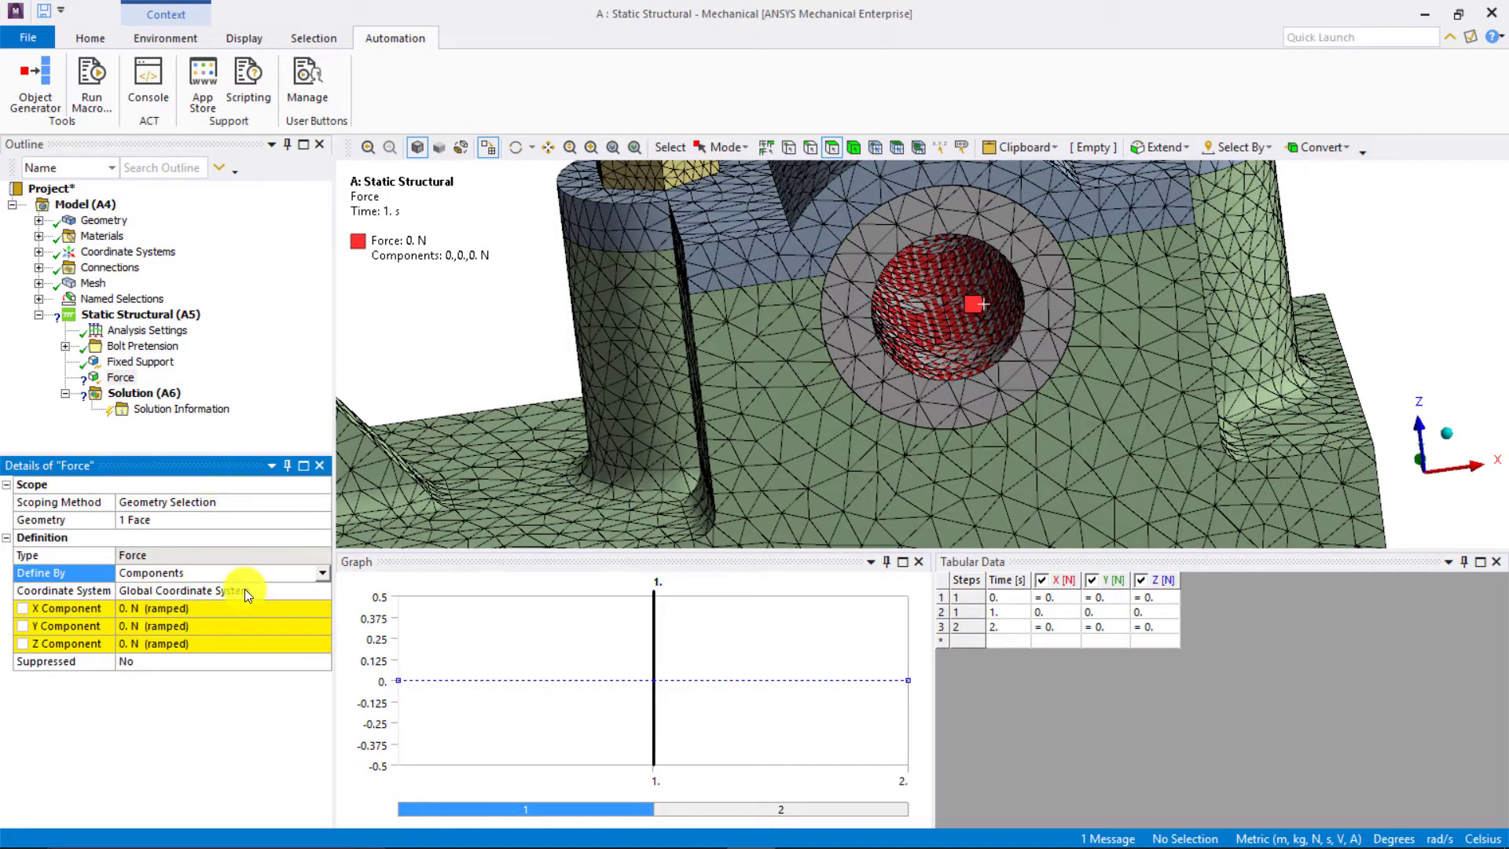
click(161, 608)
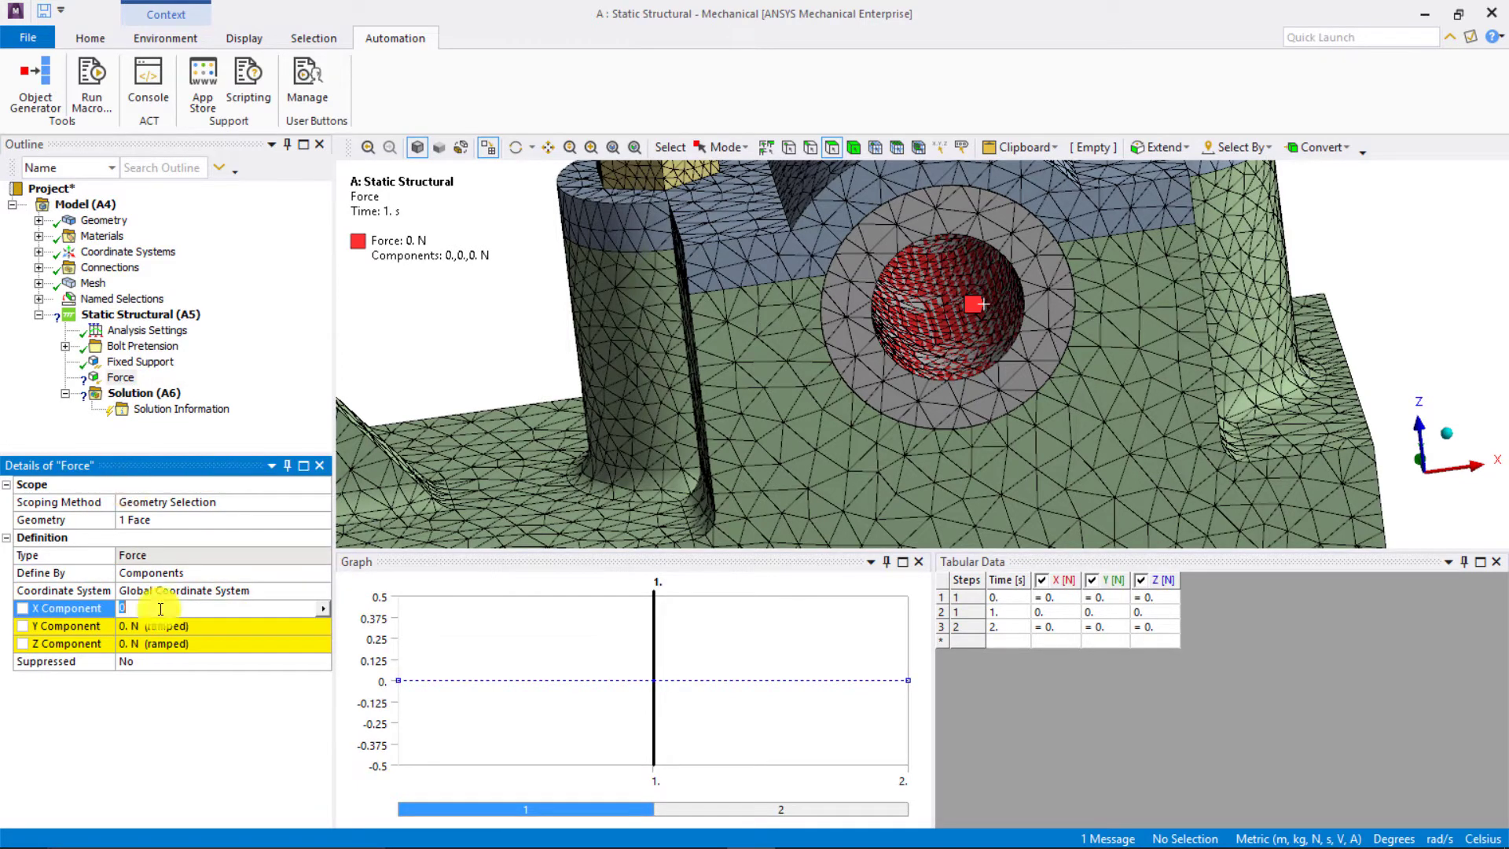
text(200)
key(Return)
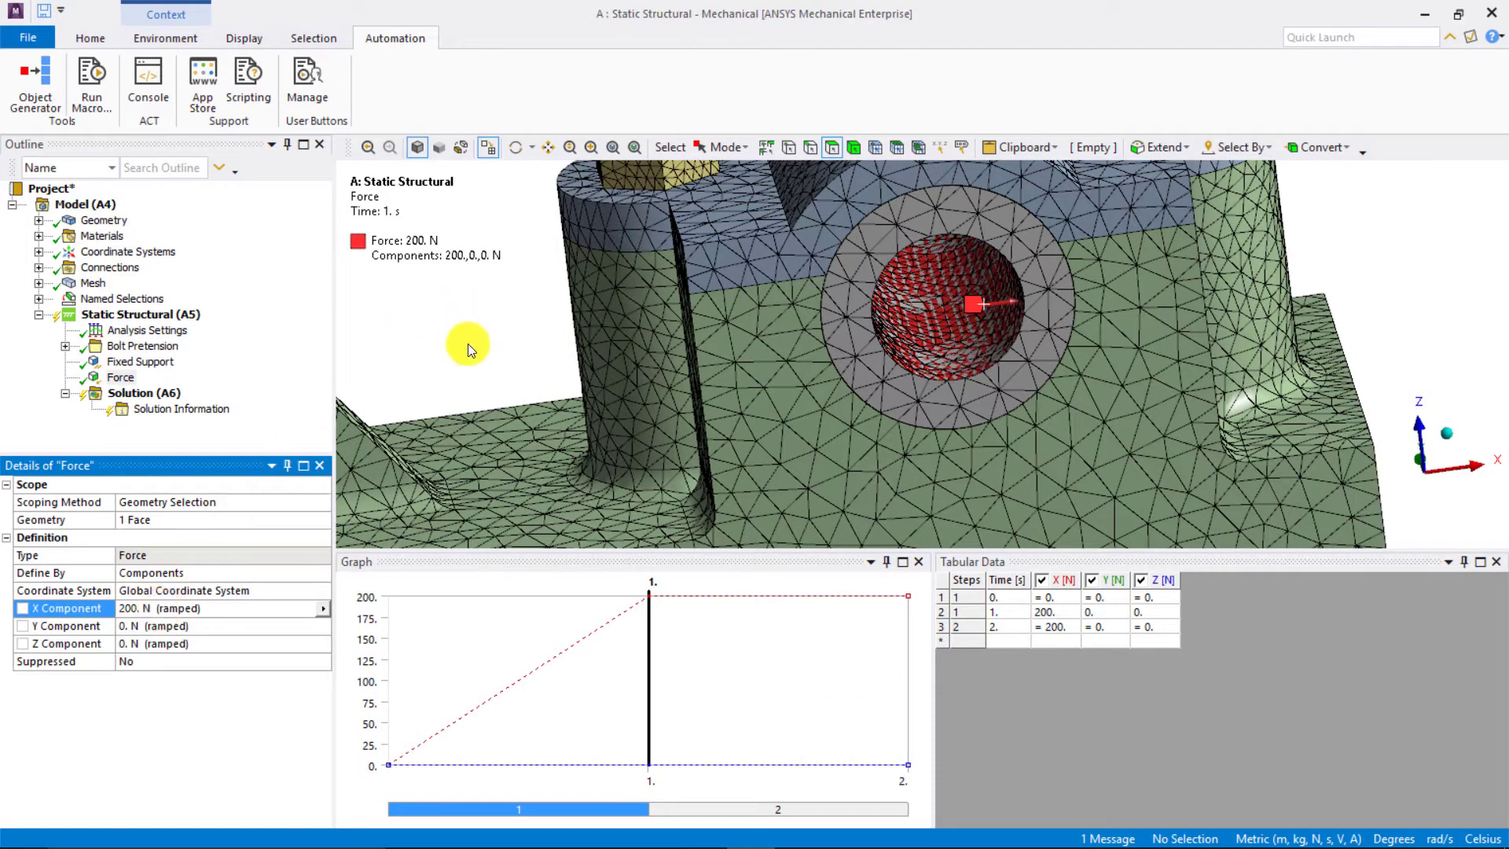
scroll(470, 355, down, 2)
scroll(469, 354, down, 2)
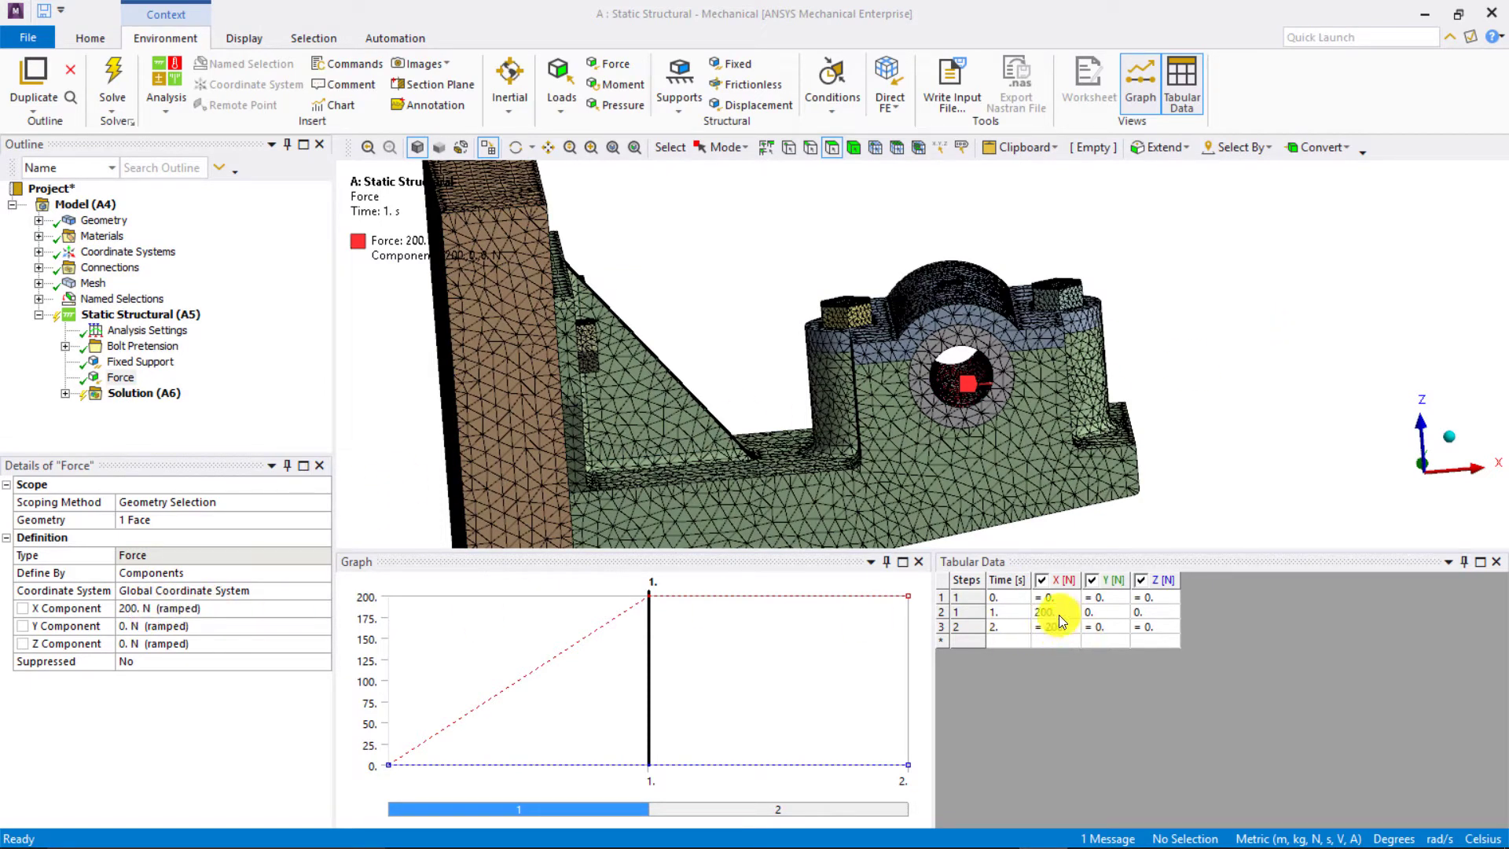
- Set the force's tabular X values to 0 N at 1 s and 200 N at 2 s
text(0)
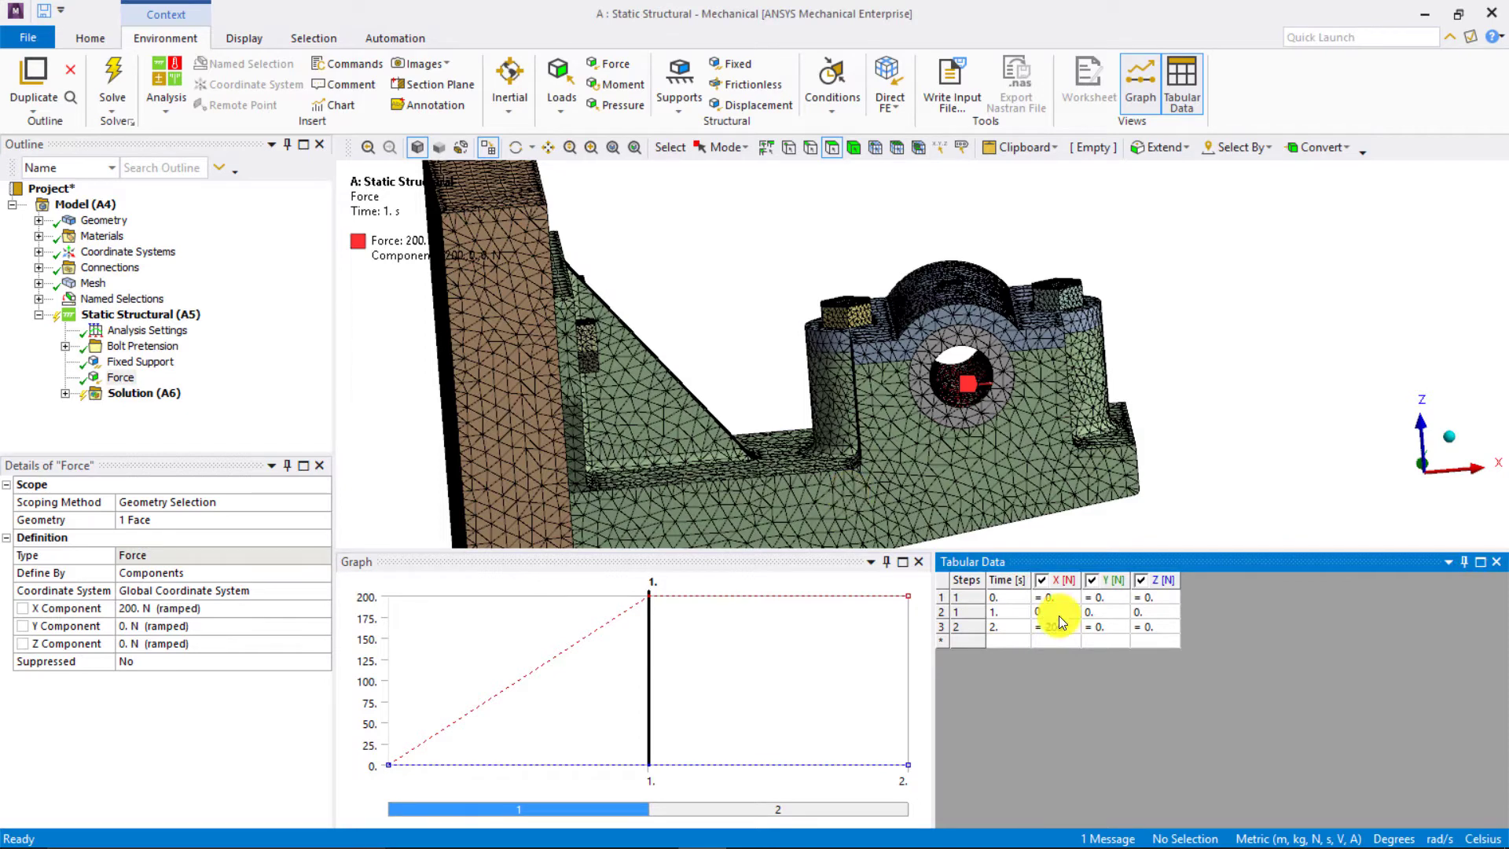
click(1054, 627)
text(200)
key(Tab)
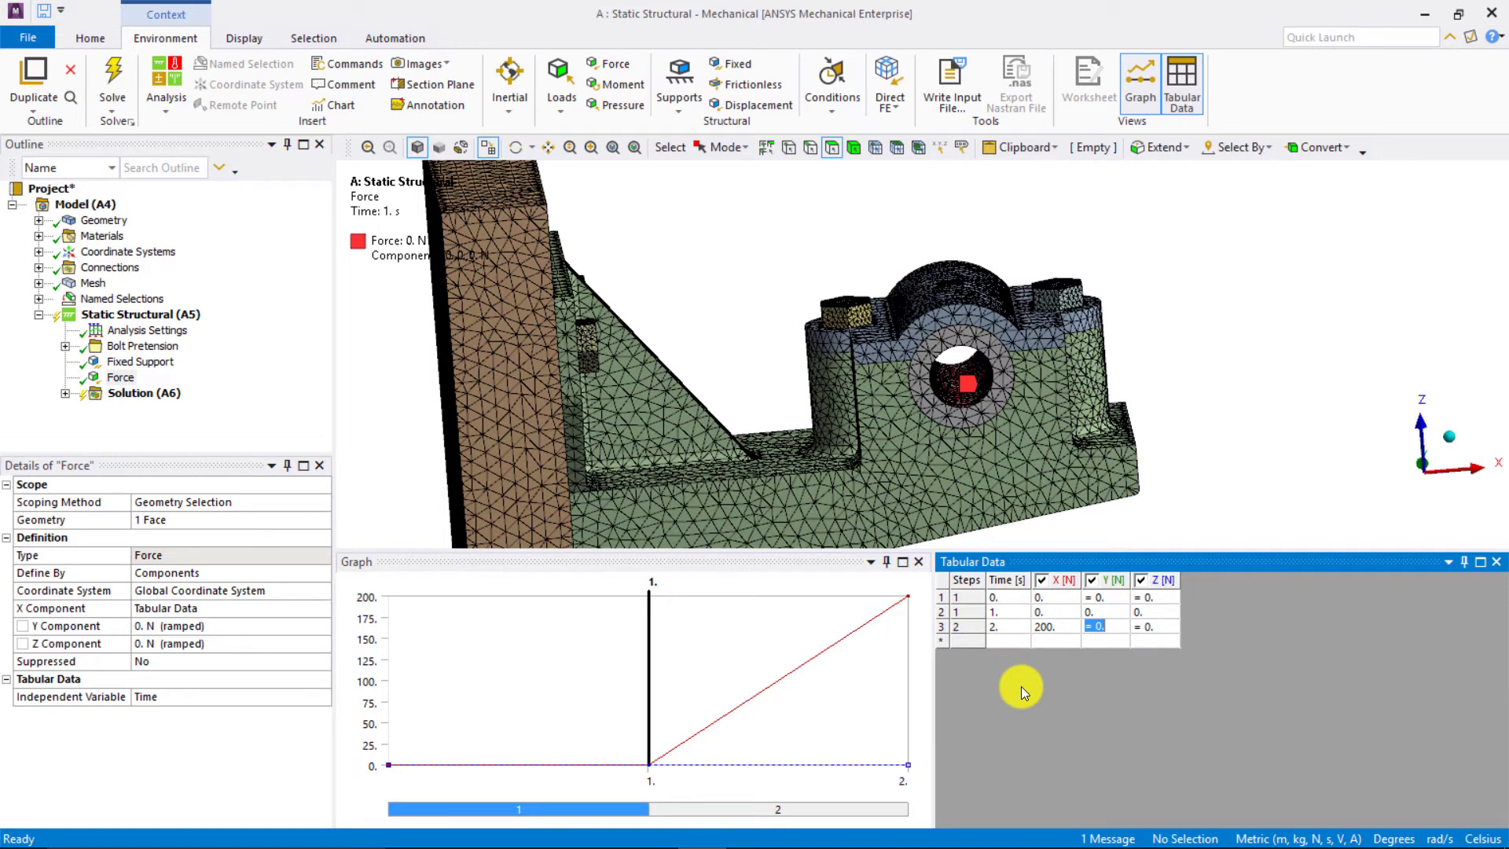
scroll(721, 312, down, 3)
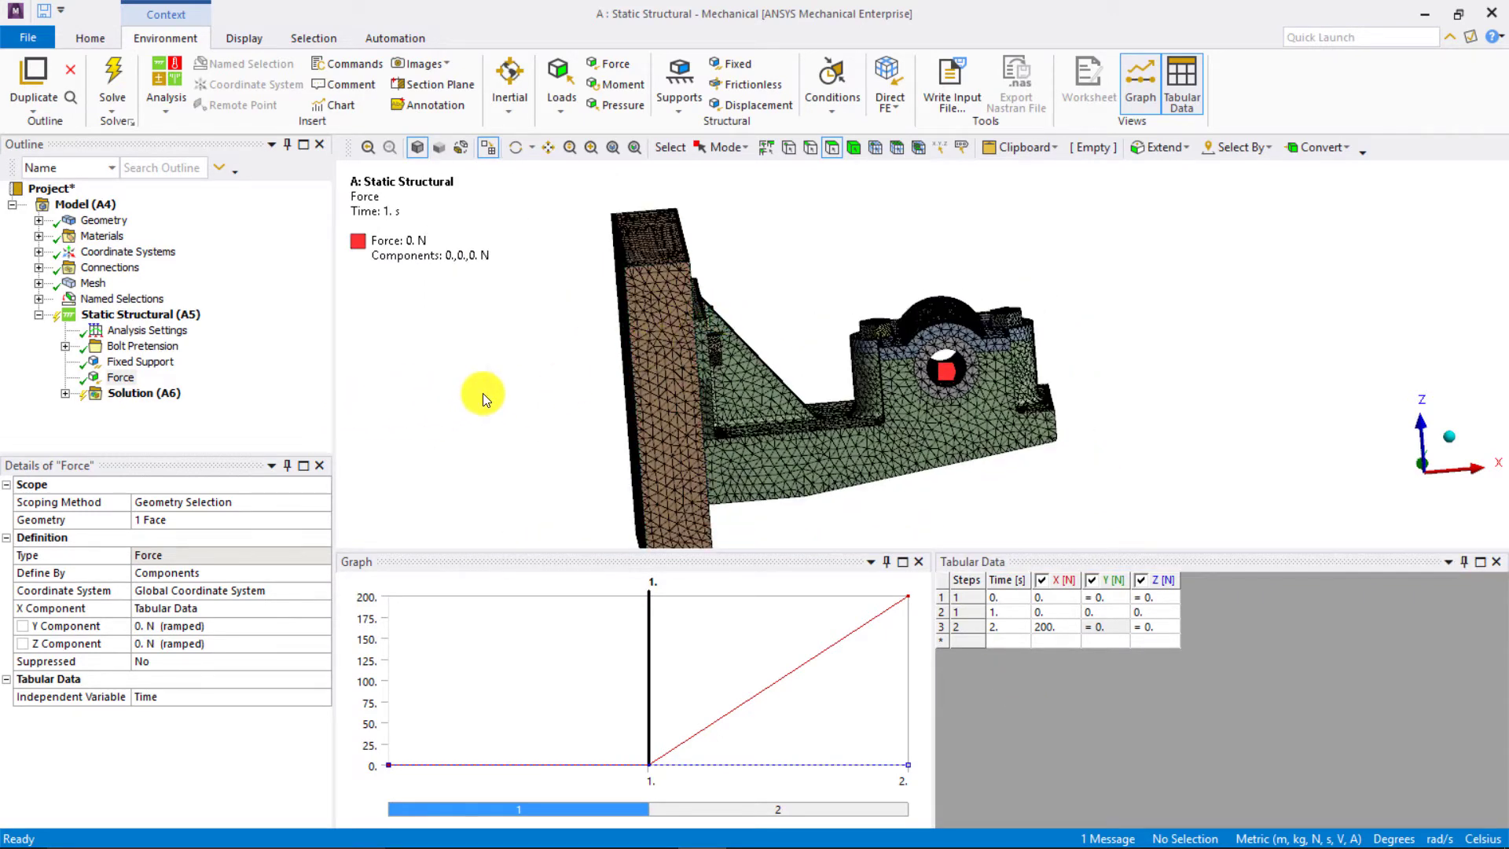
click(144, 334)
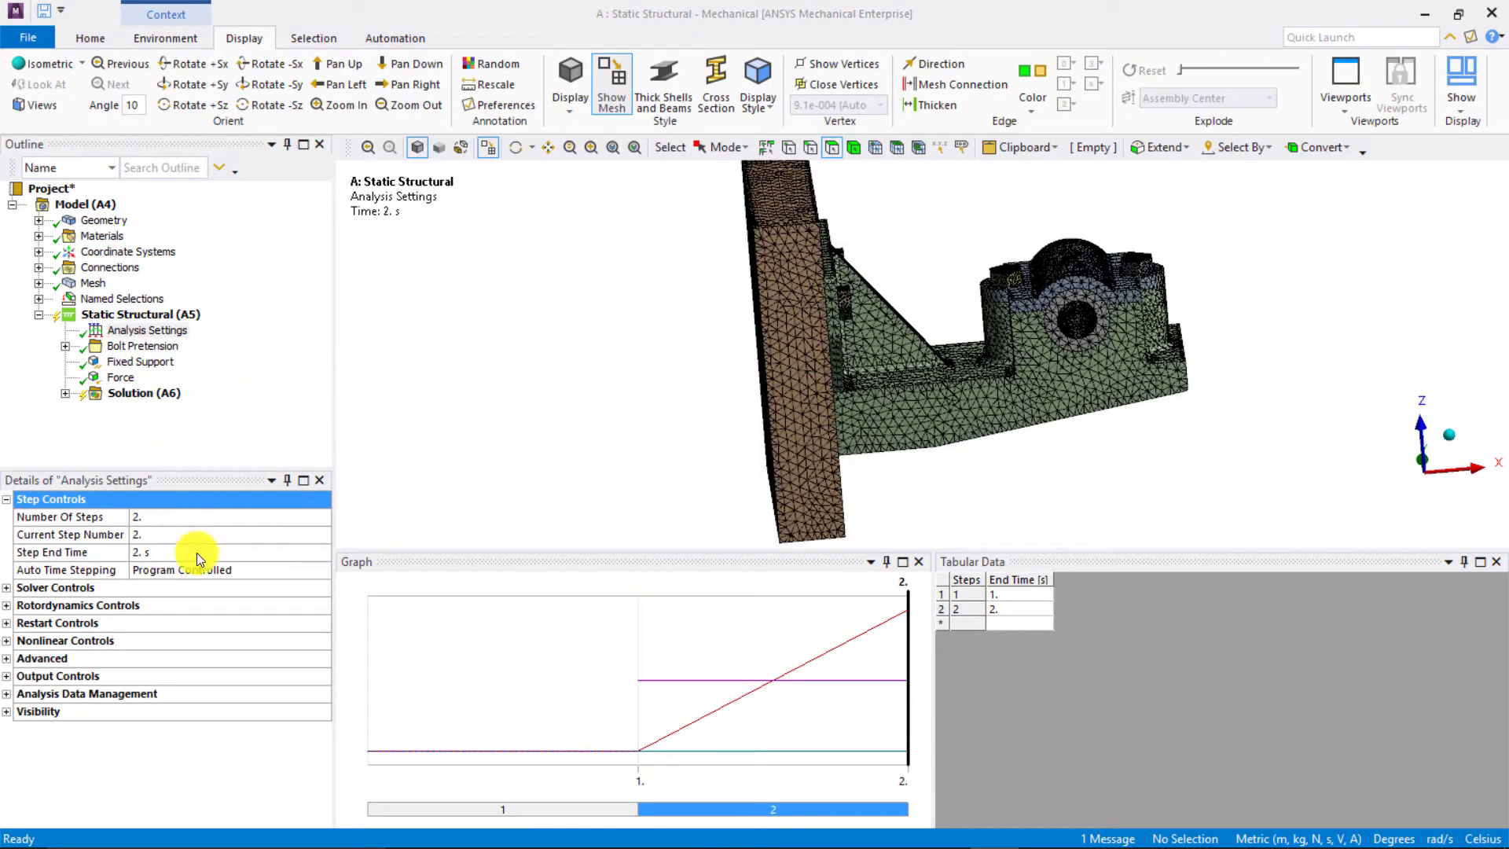
- For load step 1, turn Auto Time Stepping off with 5 substeps, then return to step 2
click(181, 540)
key(BackSpace)
text(1)
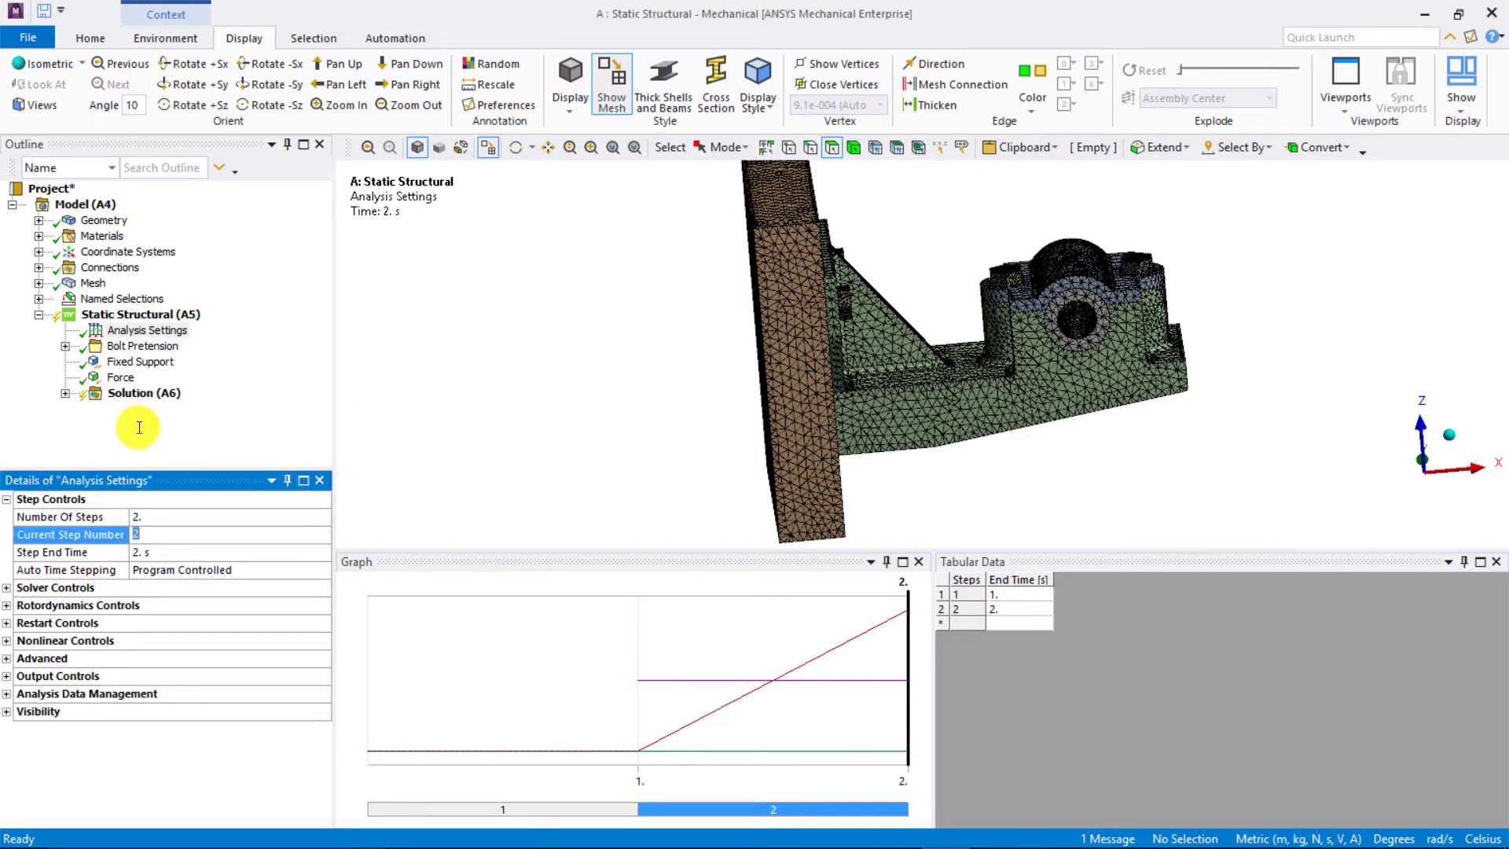
key(Return)
click(245, 572)
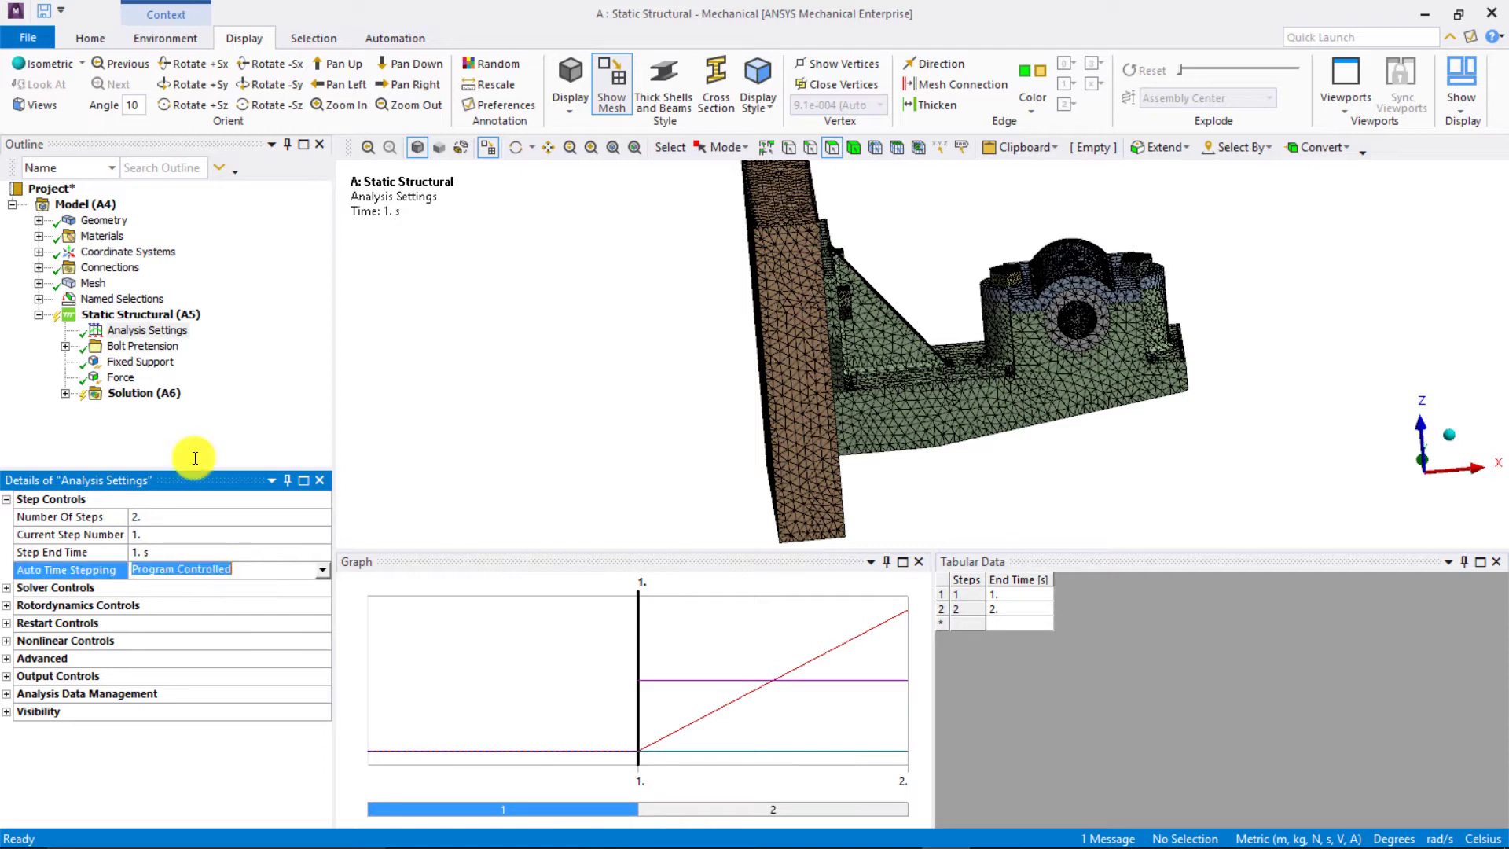
click(327, 569)
click(290, 610)
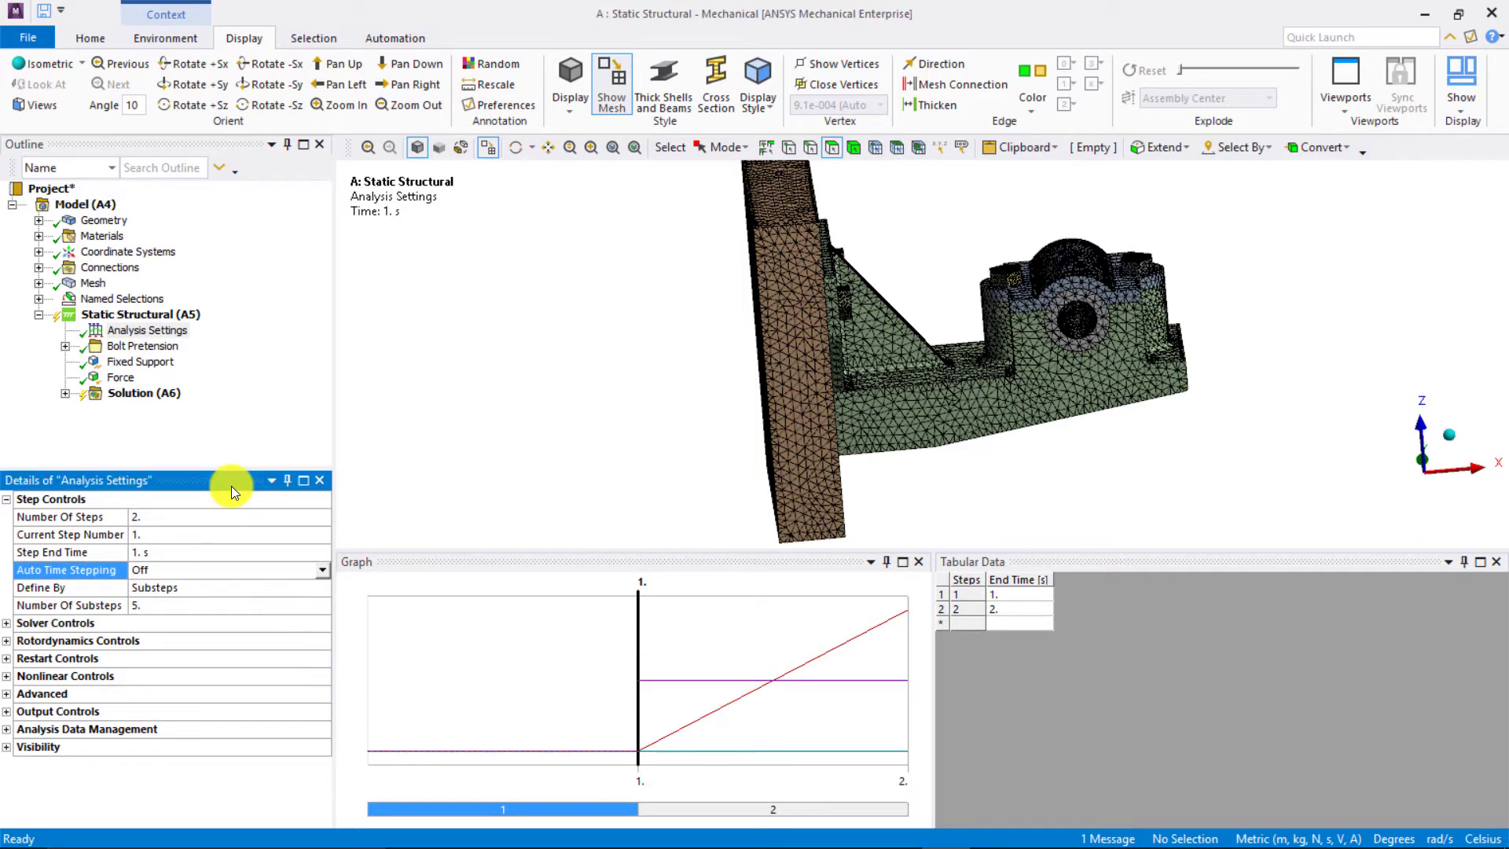
click(168, 603)
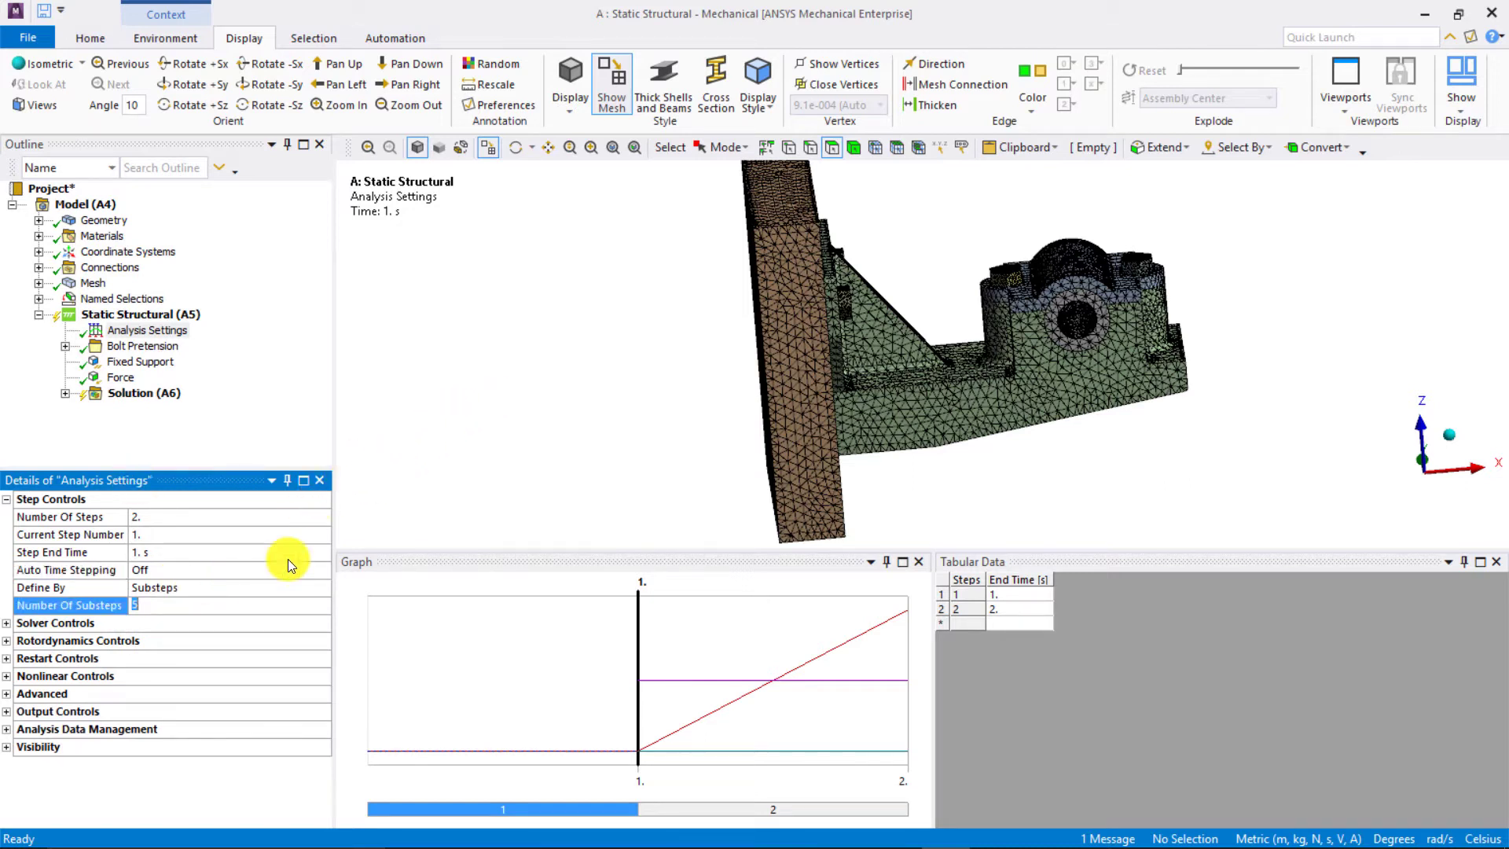
click(192, 533)
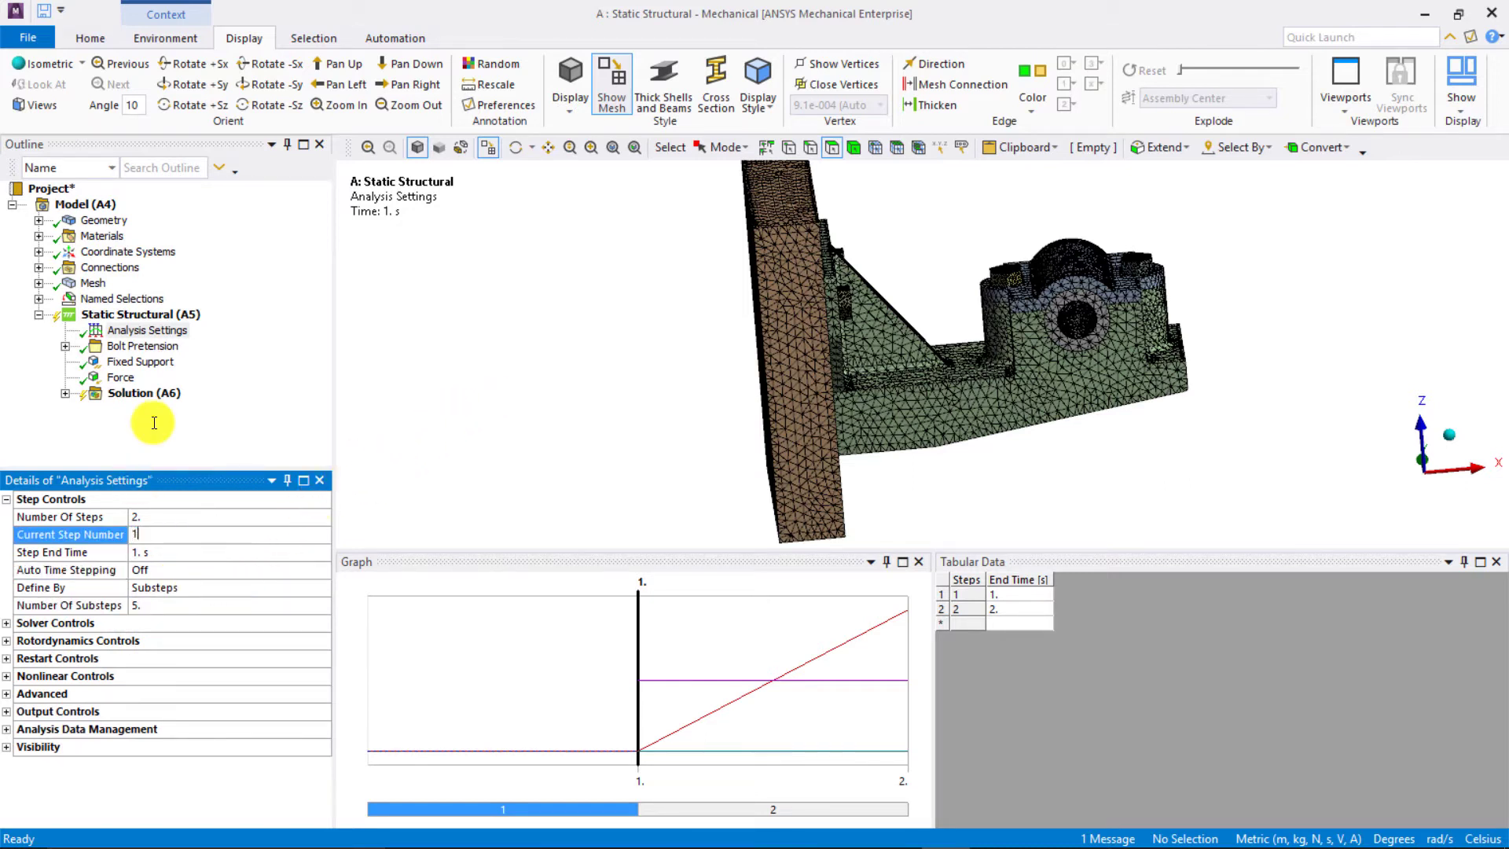
double_click(176, 531)
text(2)
key(Return)
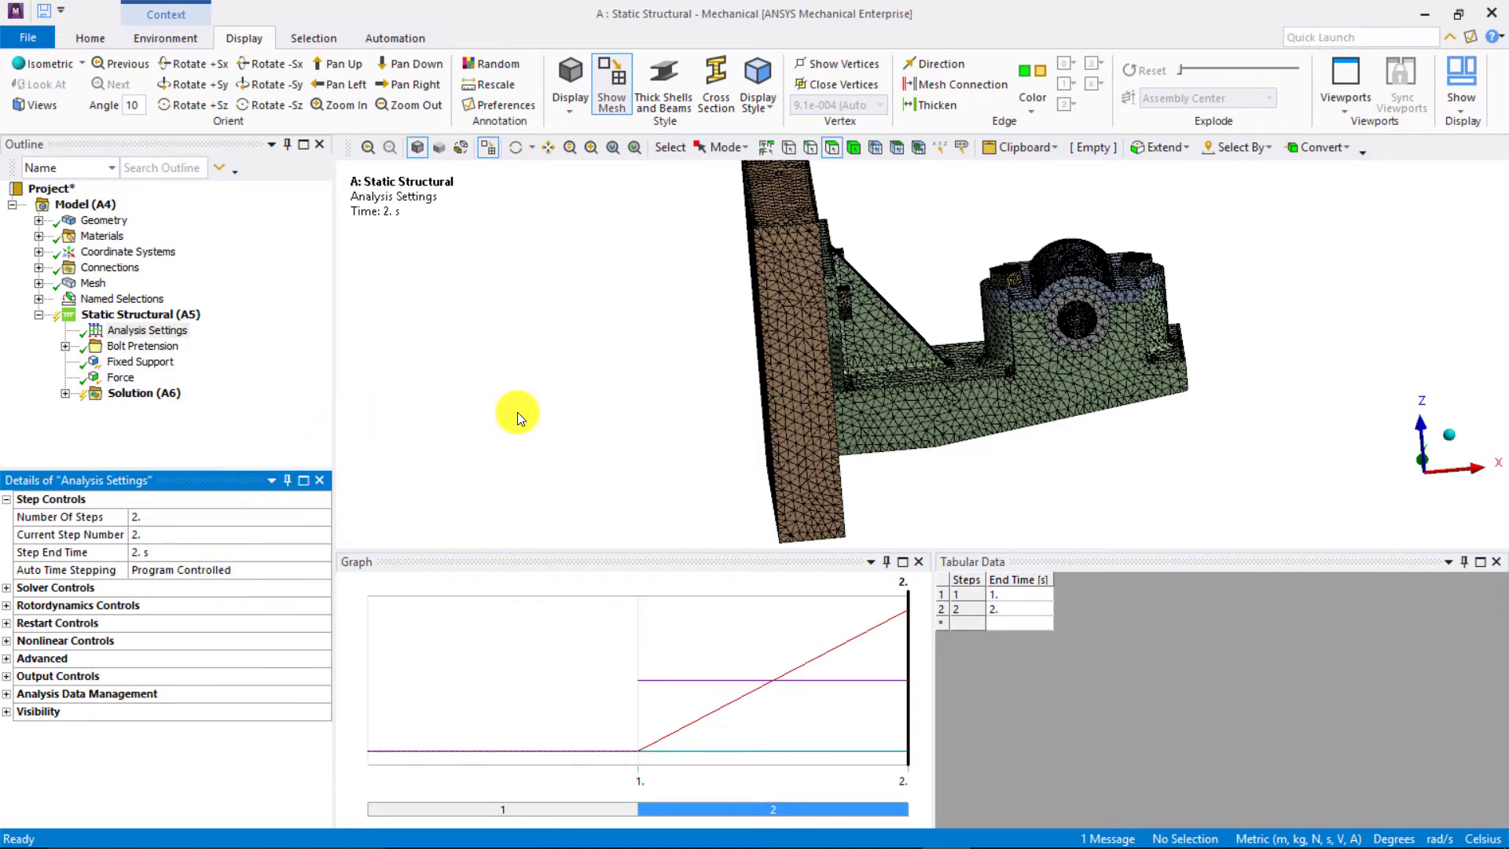
- Expand Connections and insert a Contact Tool beneath it
click(191, 328)
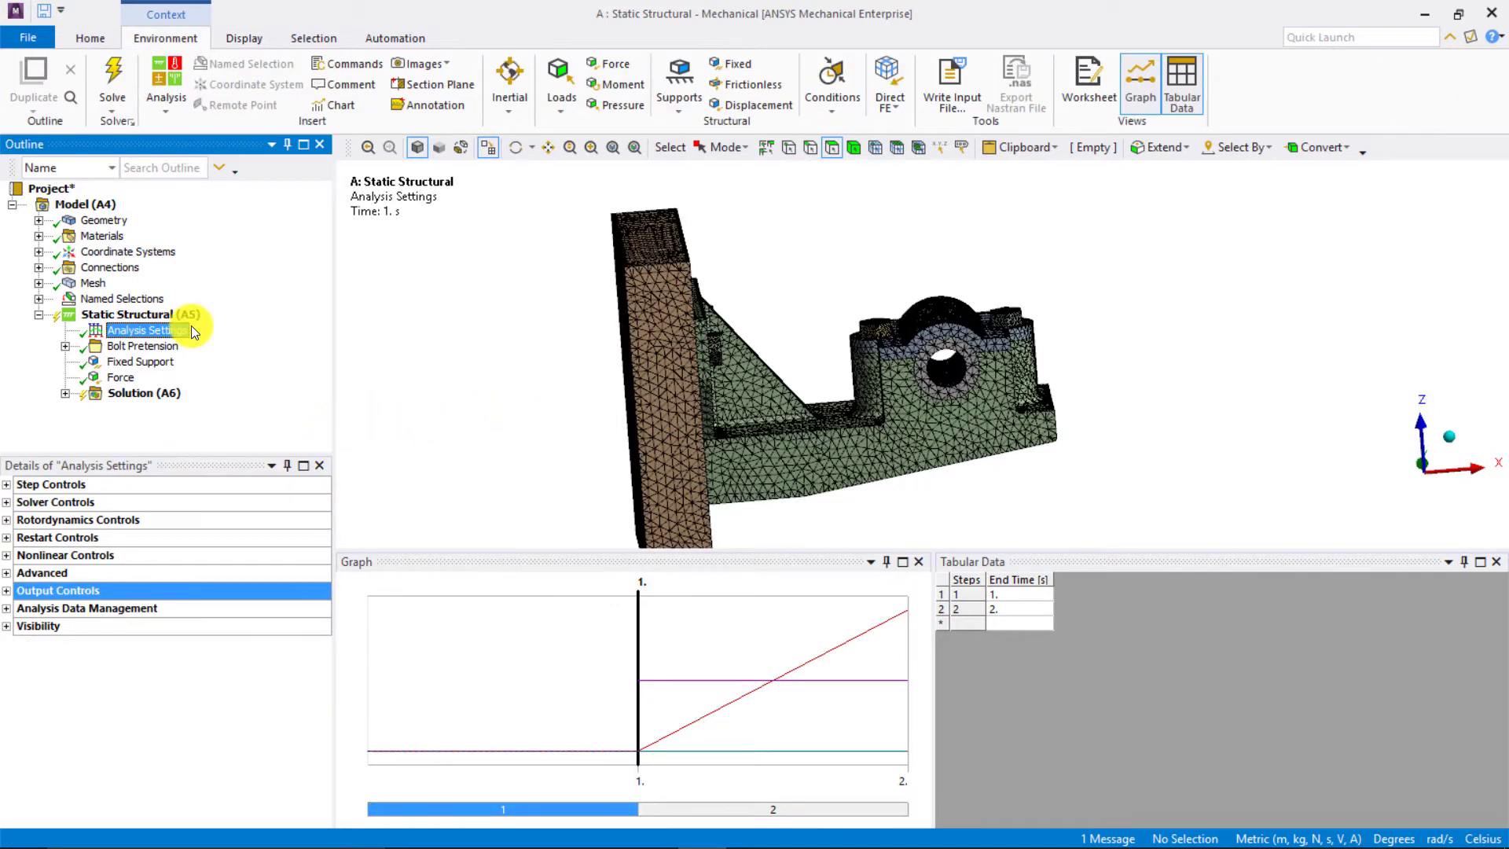
click(143, 395)
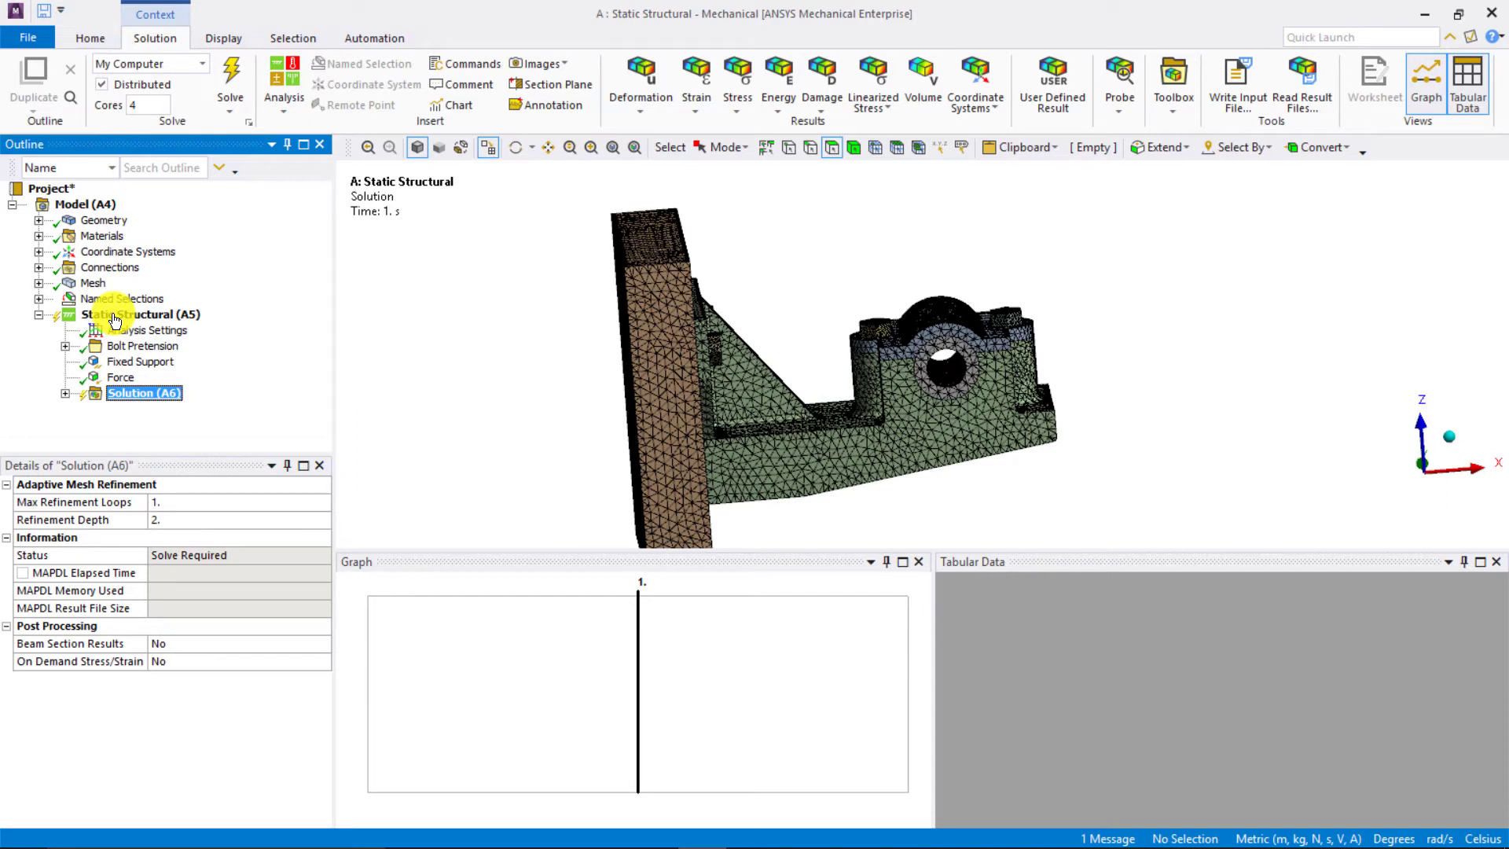
click(39, 267)
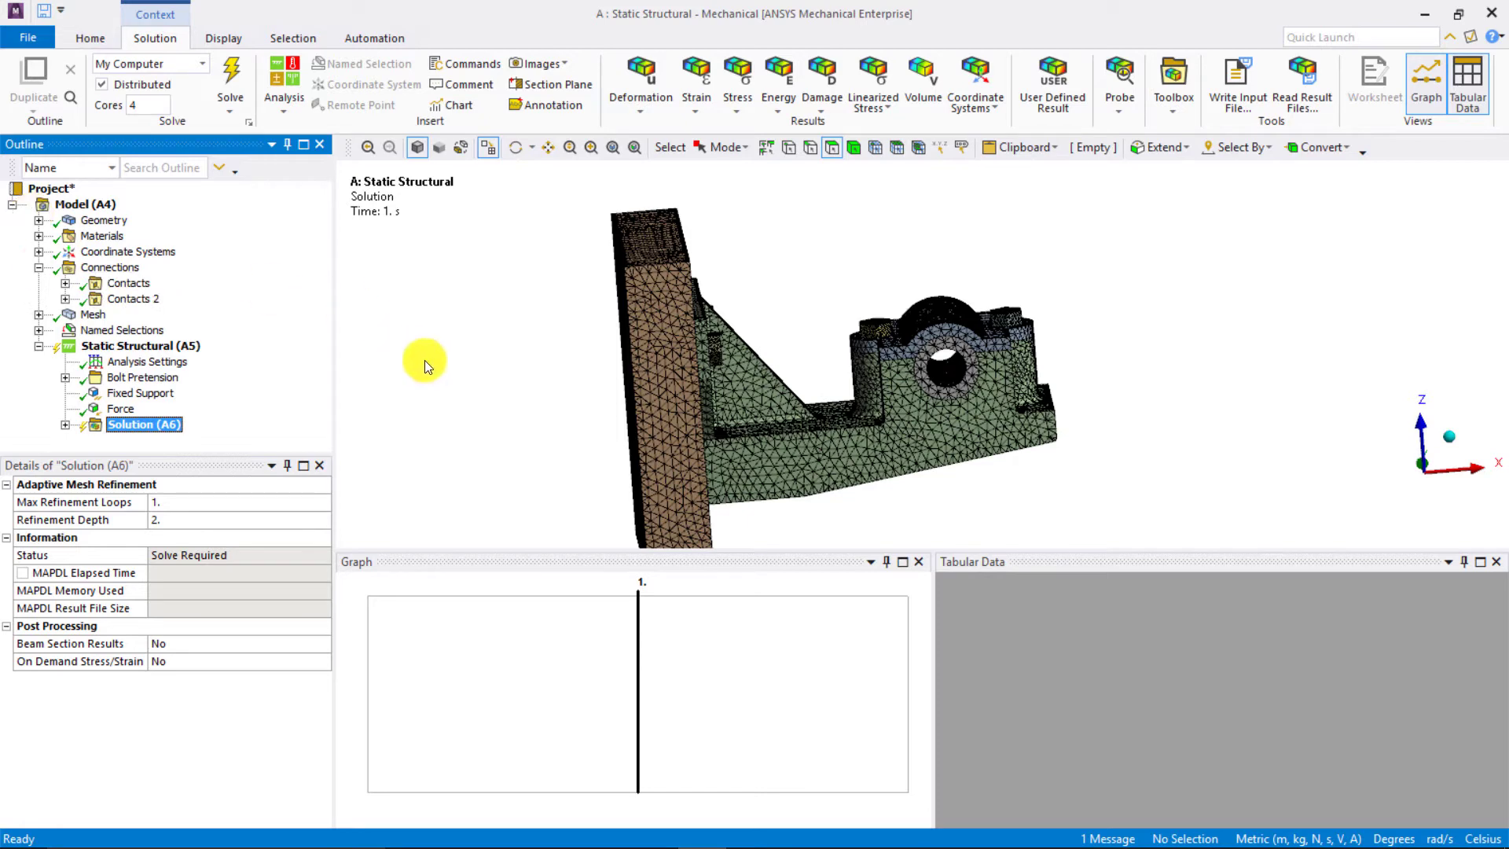
click(483, 363)
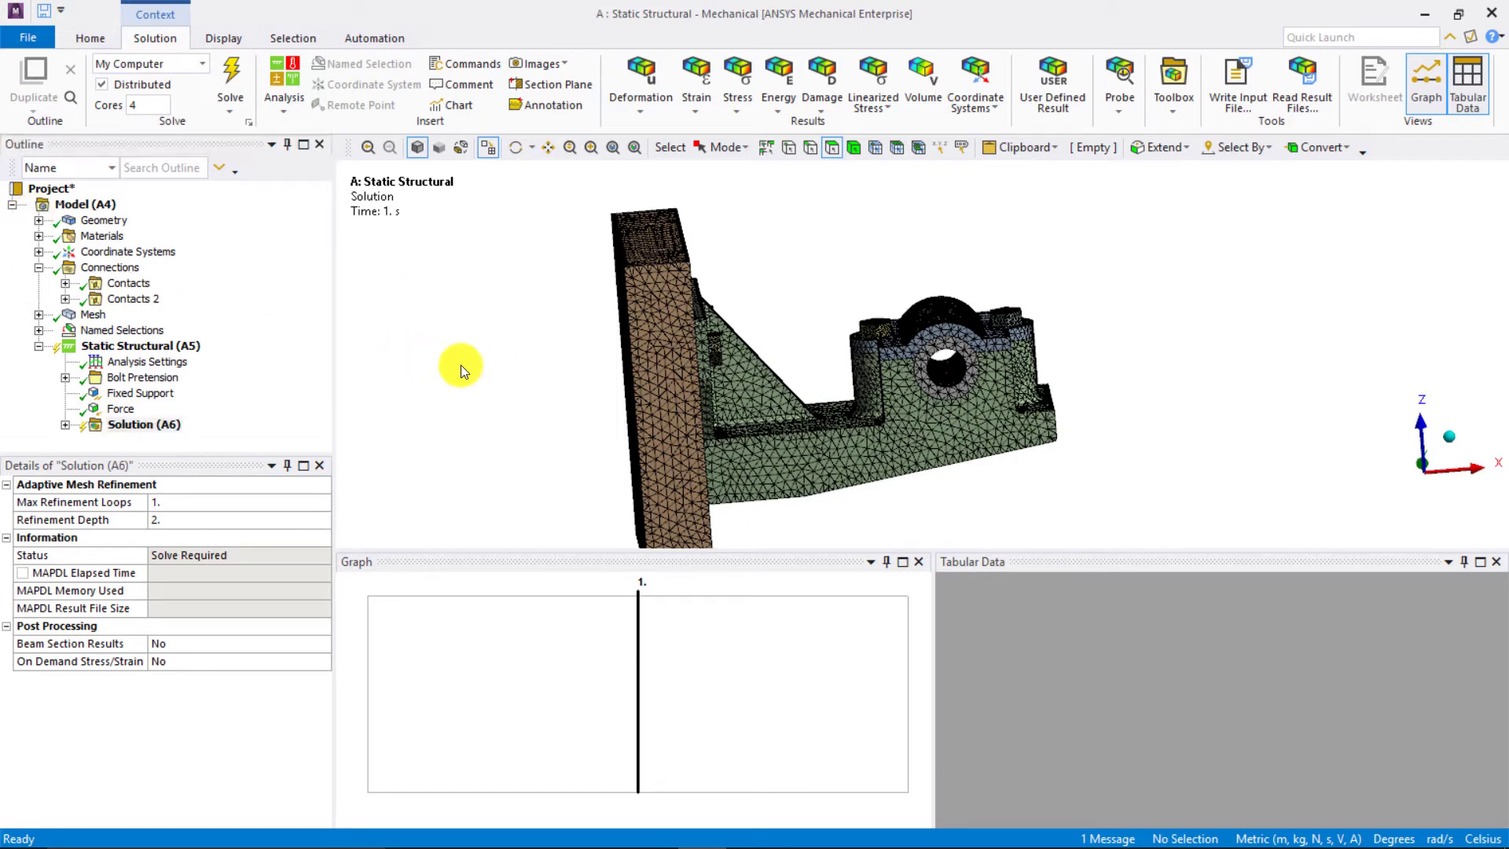
click(106, 268)
right_click(91, 268)
mouse_move(129, 281)
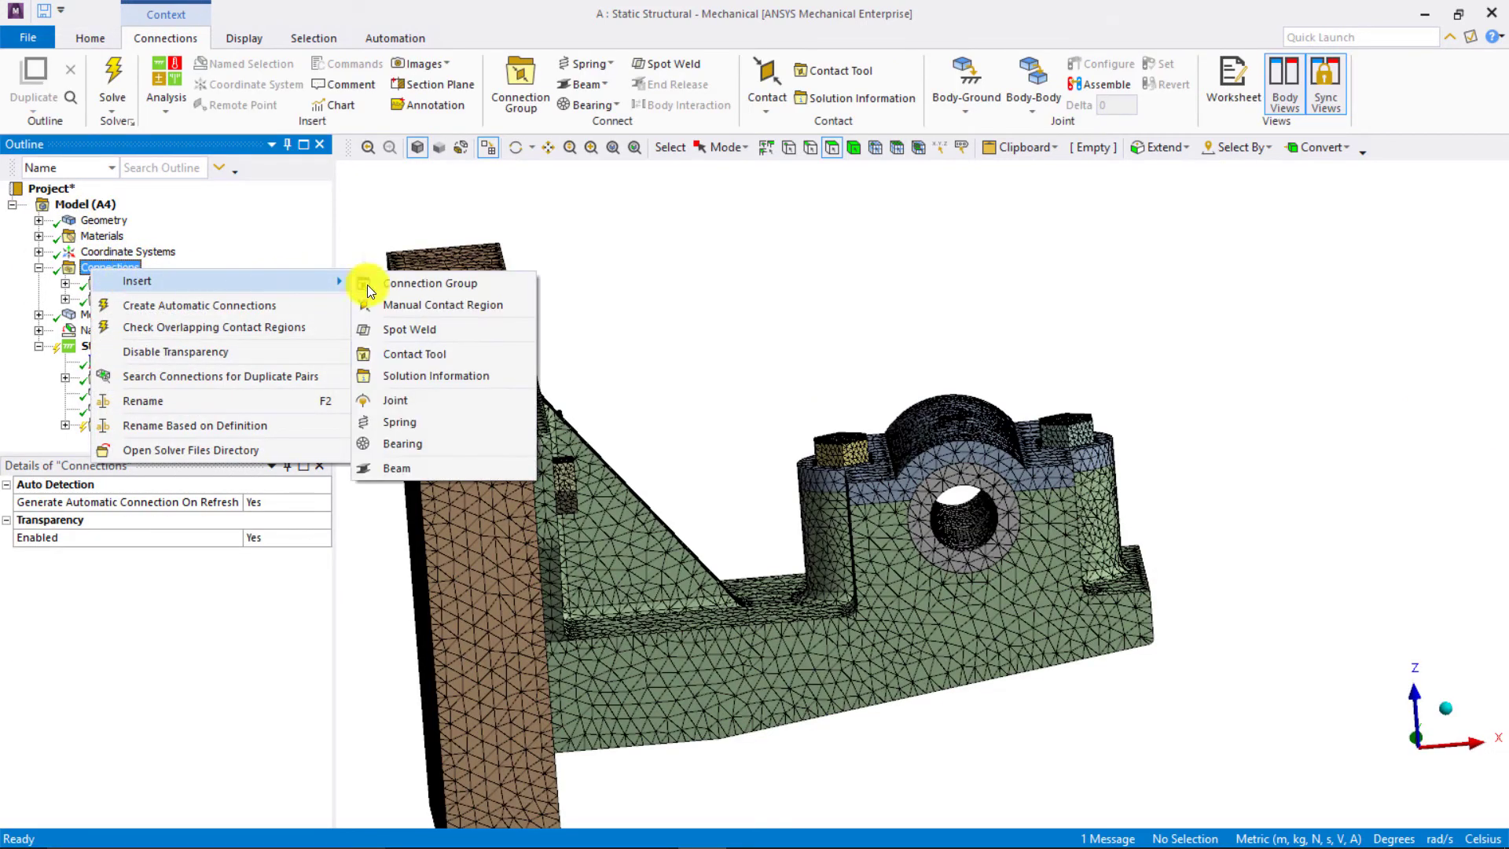
click(434, 357)
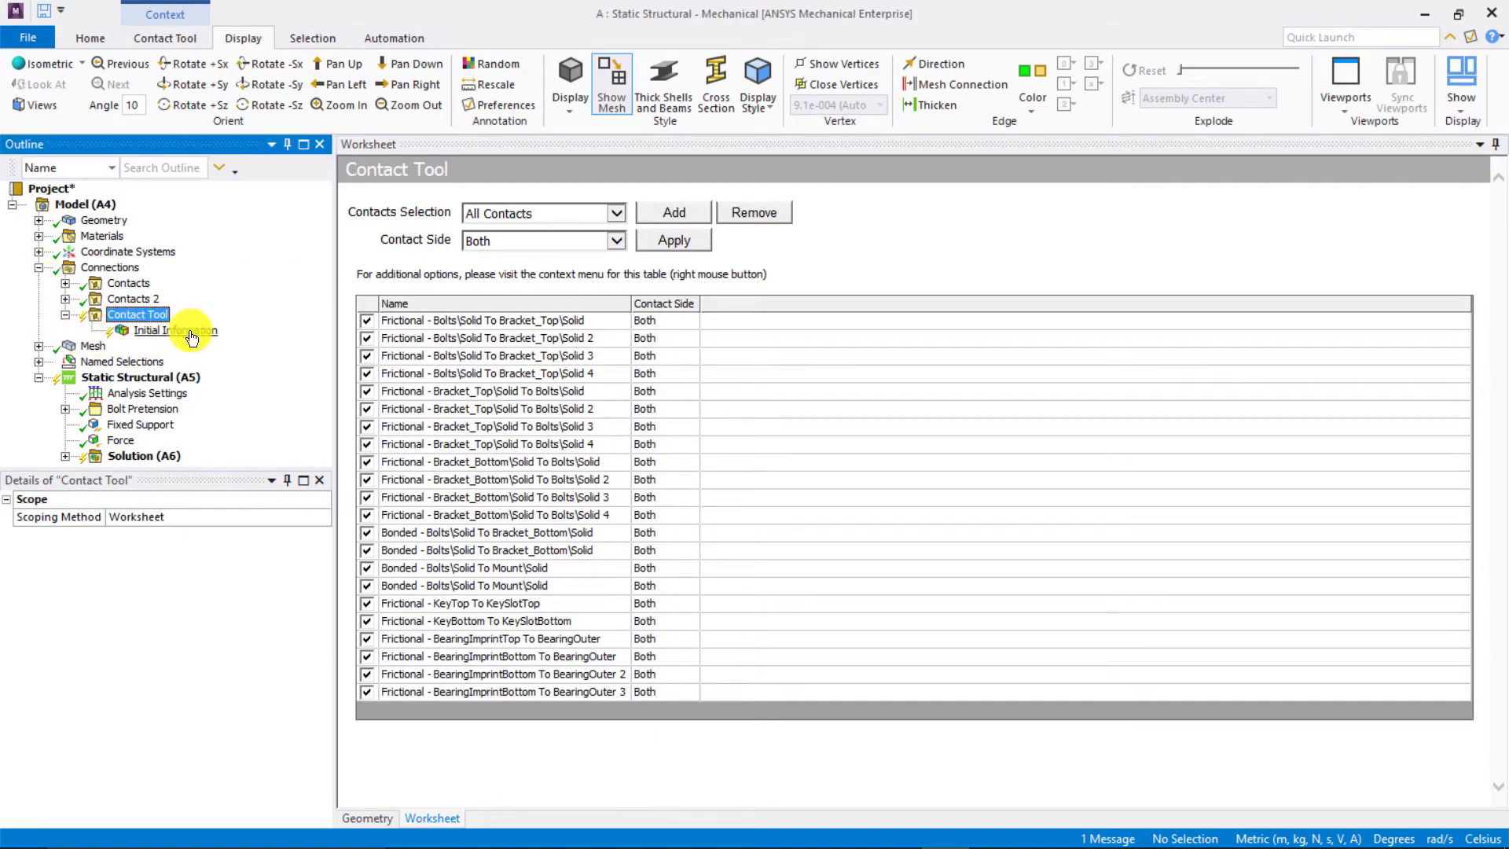
- Generate the initial contact results and scroll through the contact status table
right_click(192, 337)
click(231, 364)
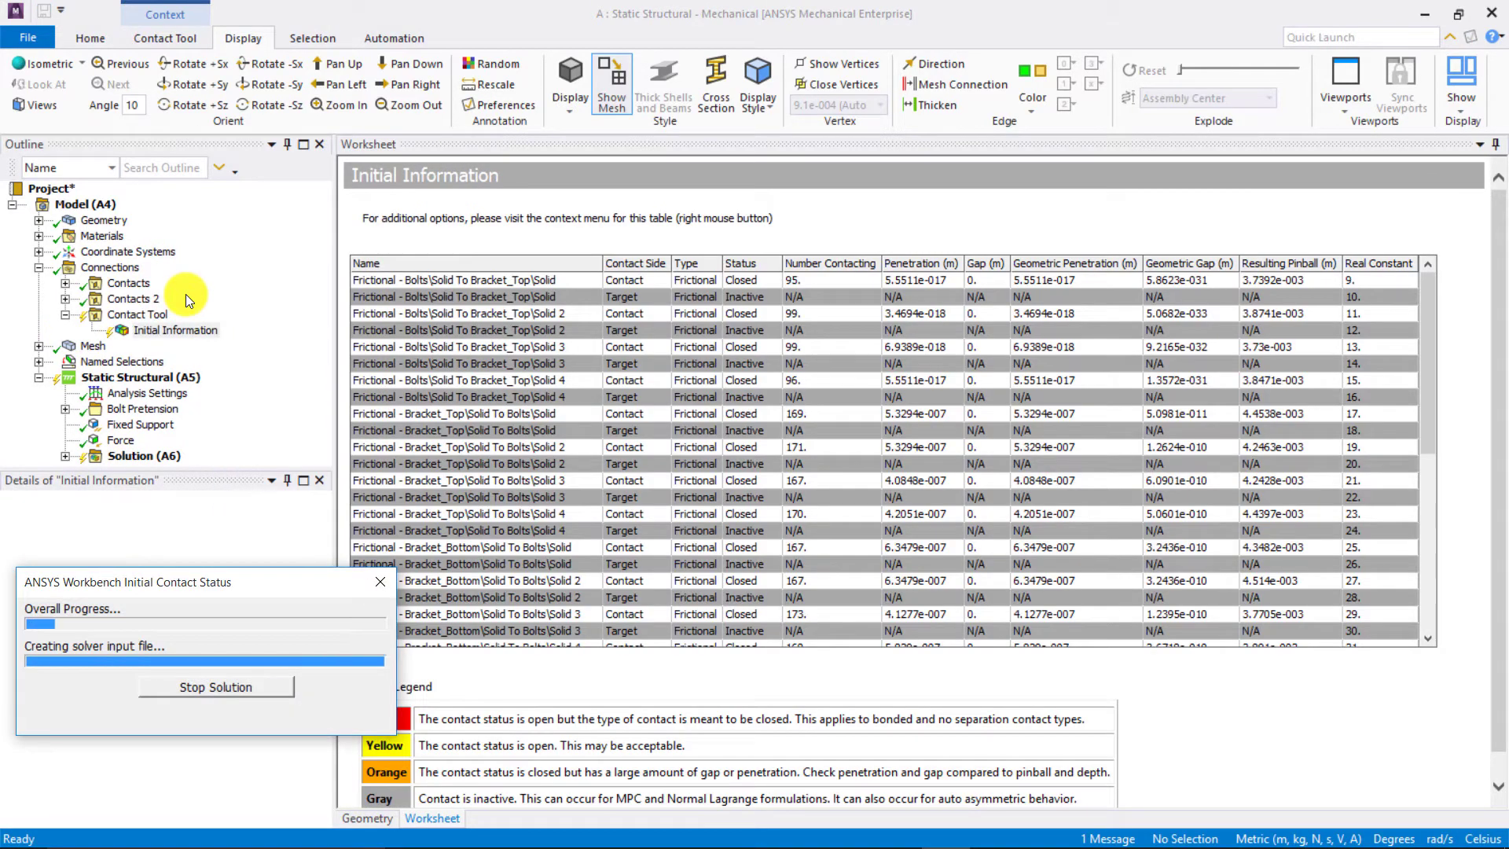
scroll(592, 398, down, 3)
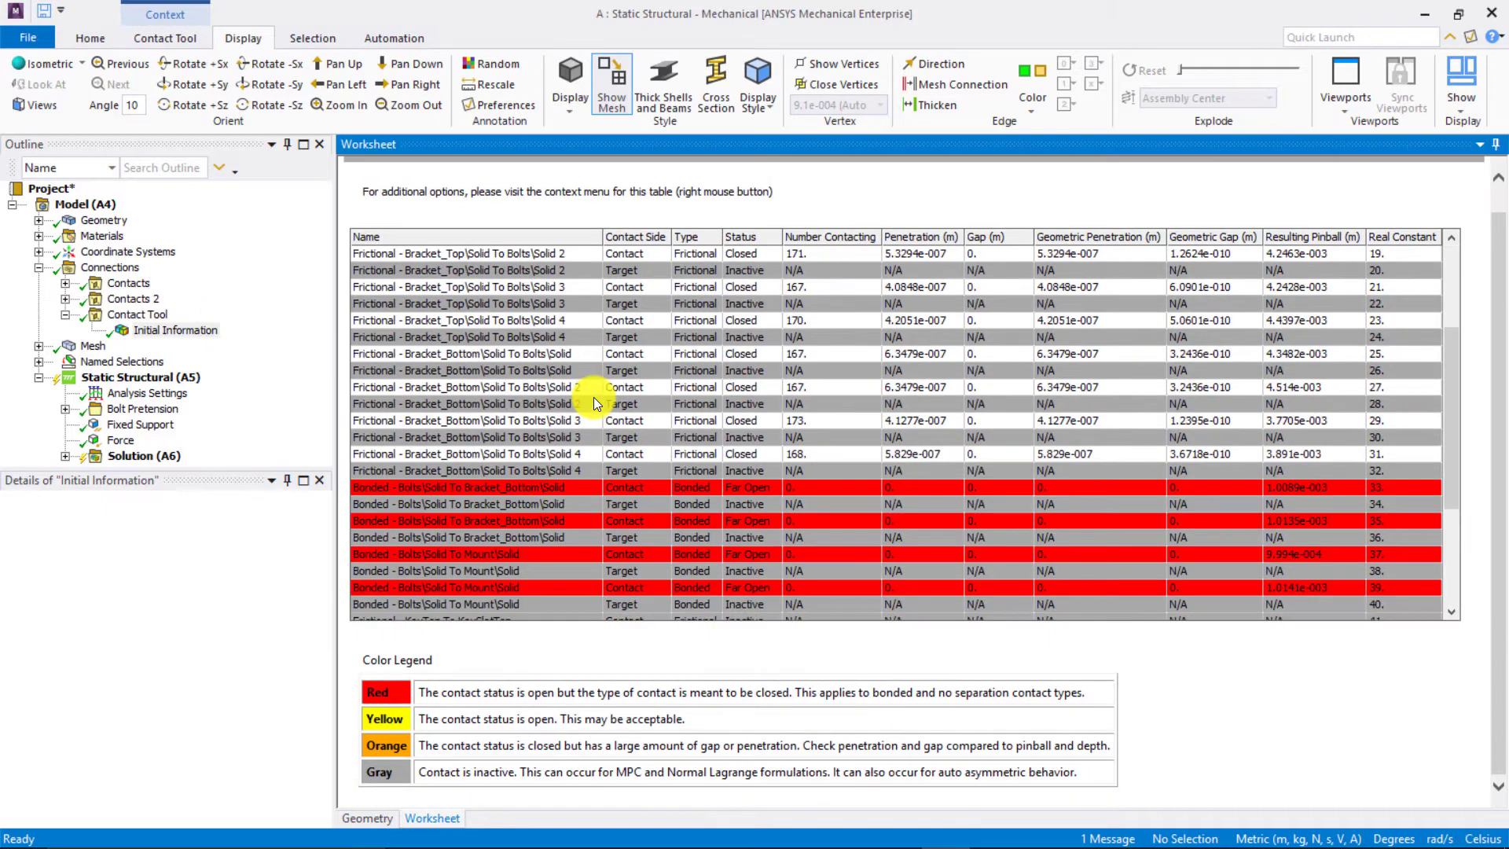
scroll(593, 403, down, 3)
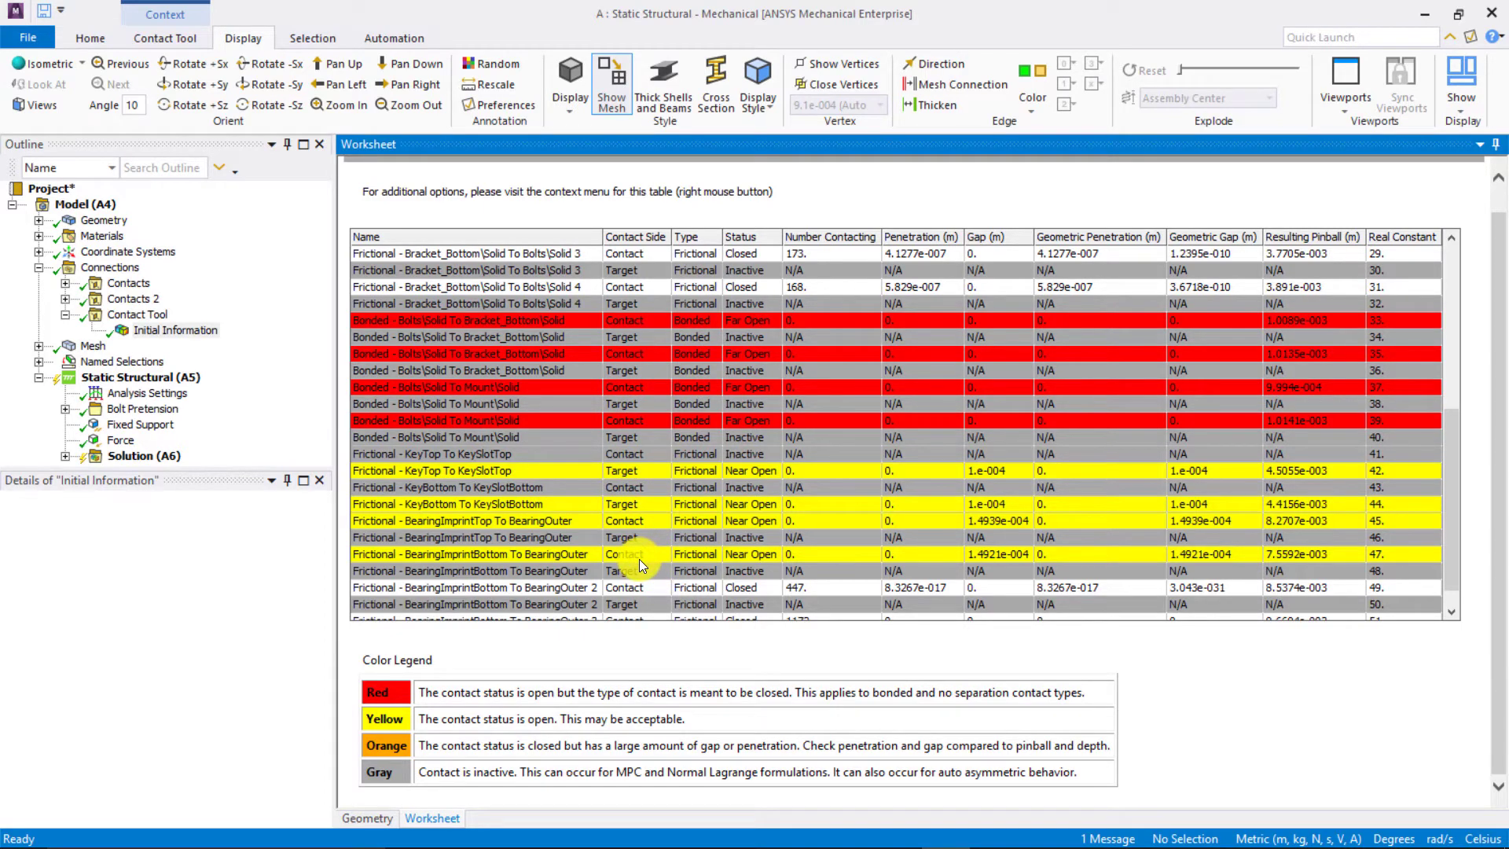
scroll(640, 560, down, 1)
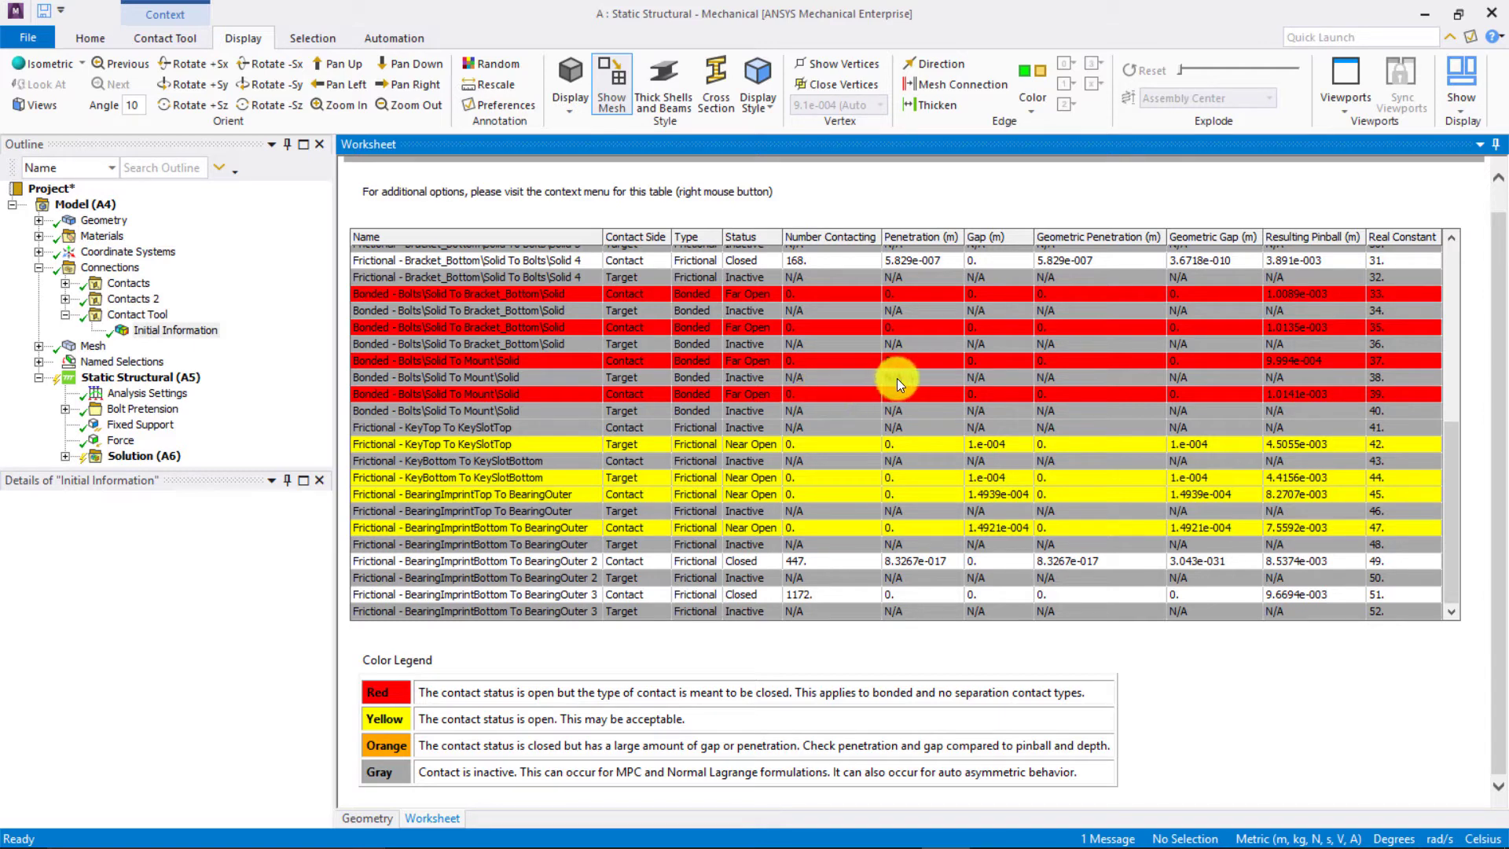
- Jump from the far-open Bolts-to-Mount worksheet row to its contact region in the tree
click(559, 398)
right_click(558, 397)
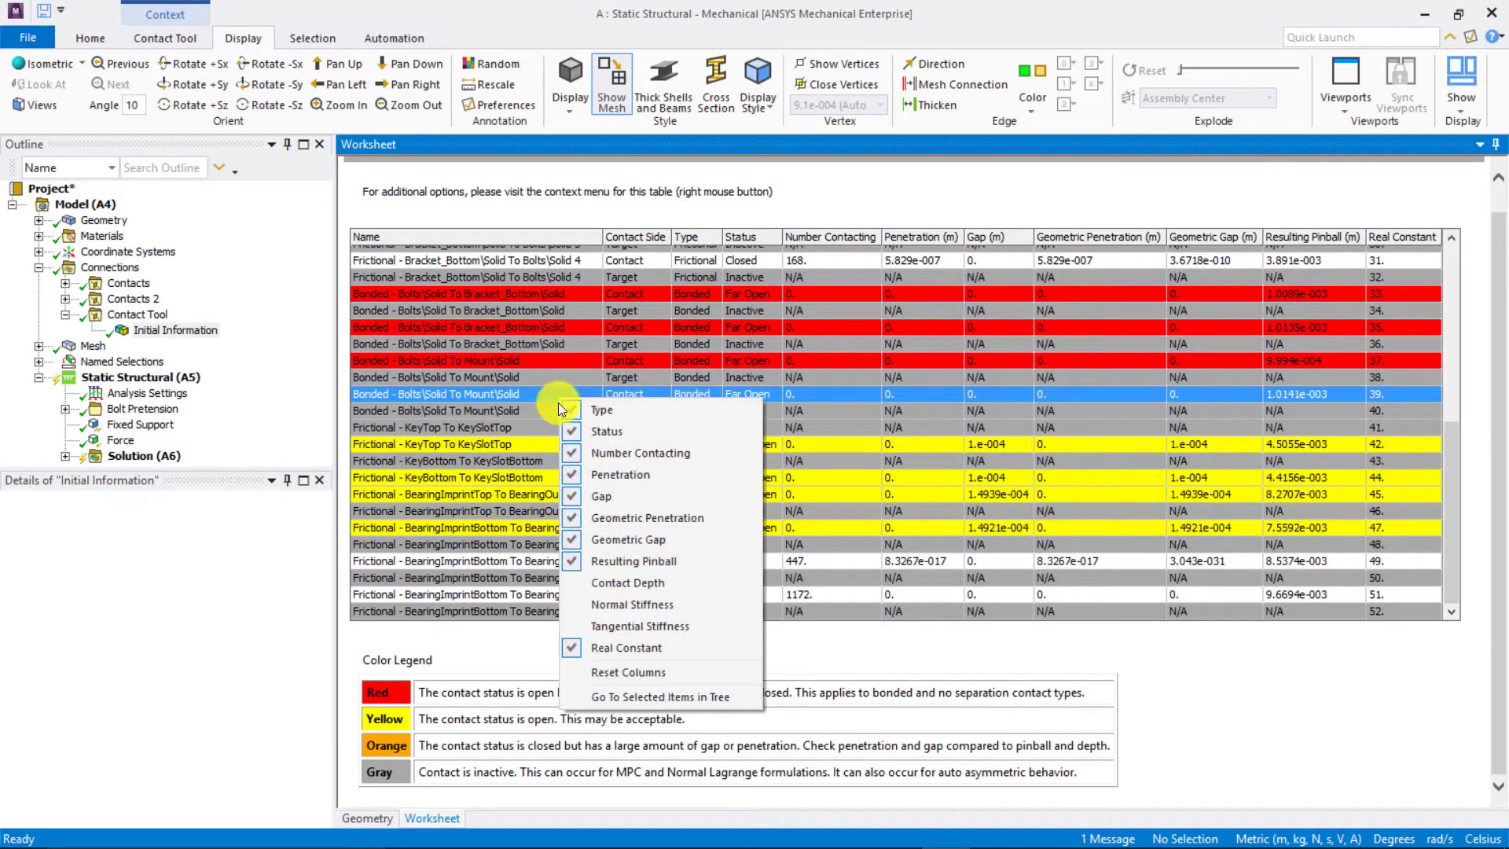
key(Return)
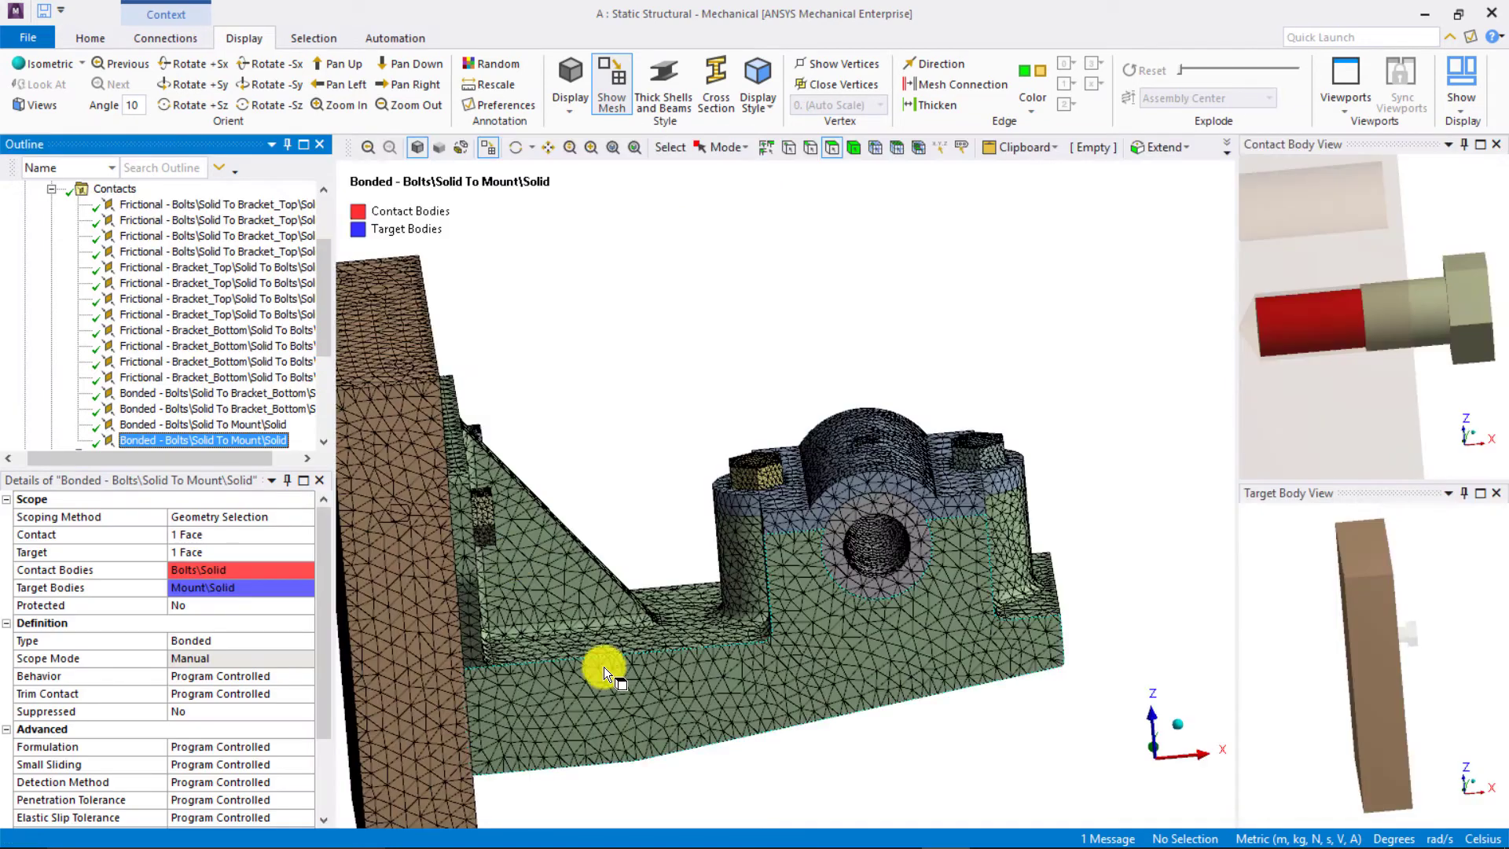
drag(327, 323, 325, 352)
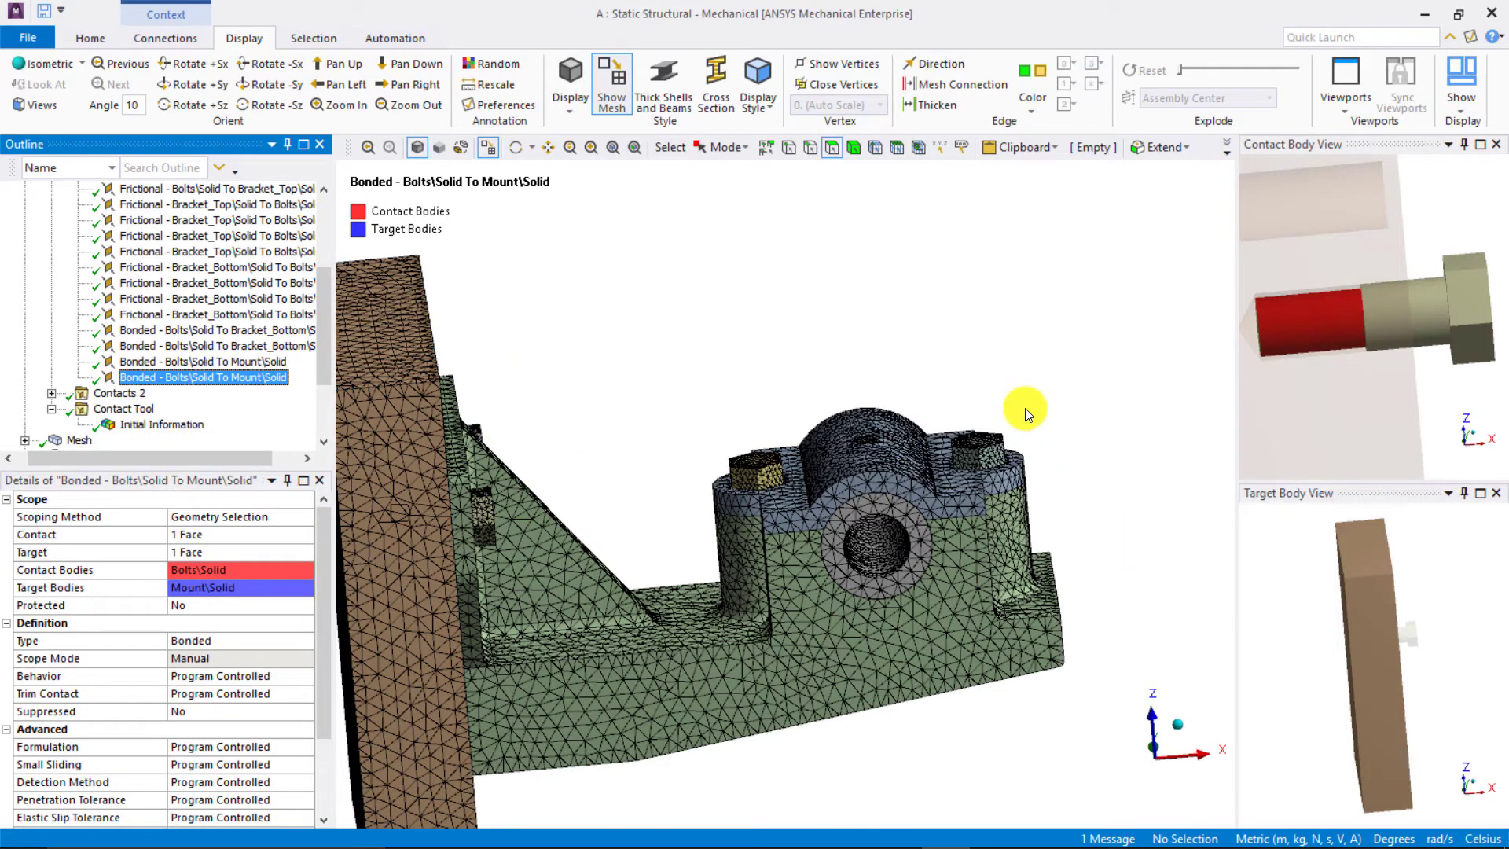
- Hide all bodies except one bolt, then select its bottom and mid-shaft circular edges
click(986, 450)
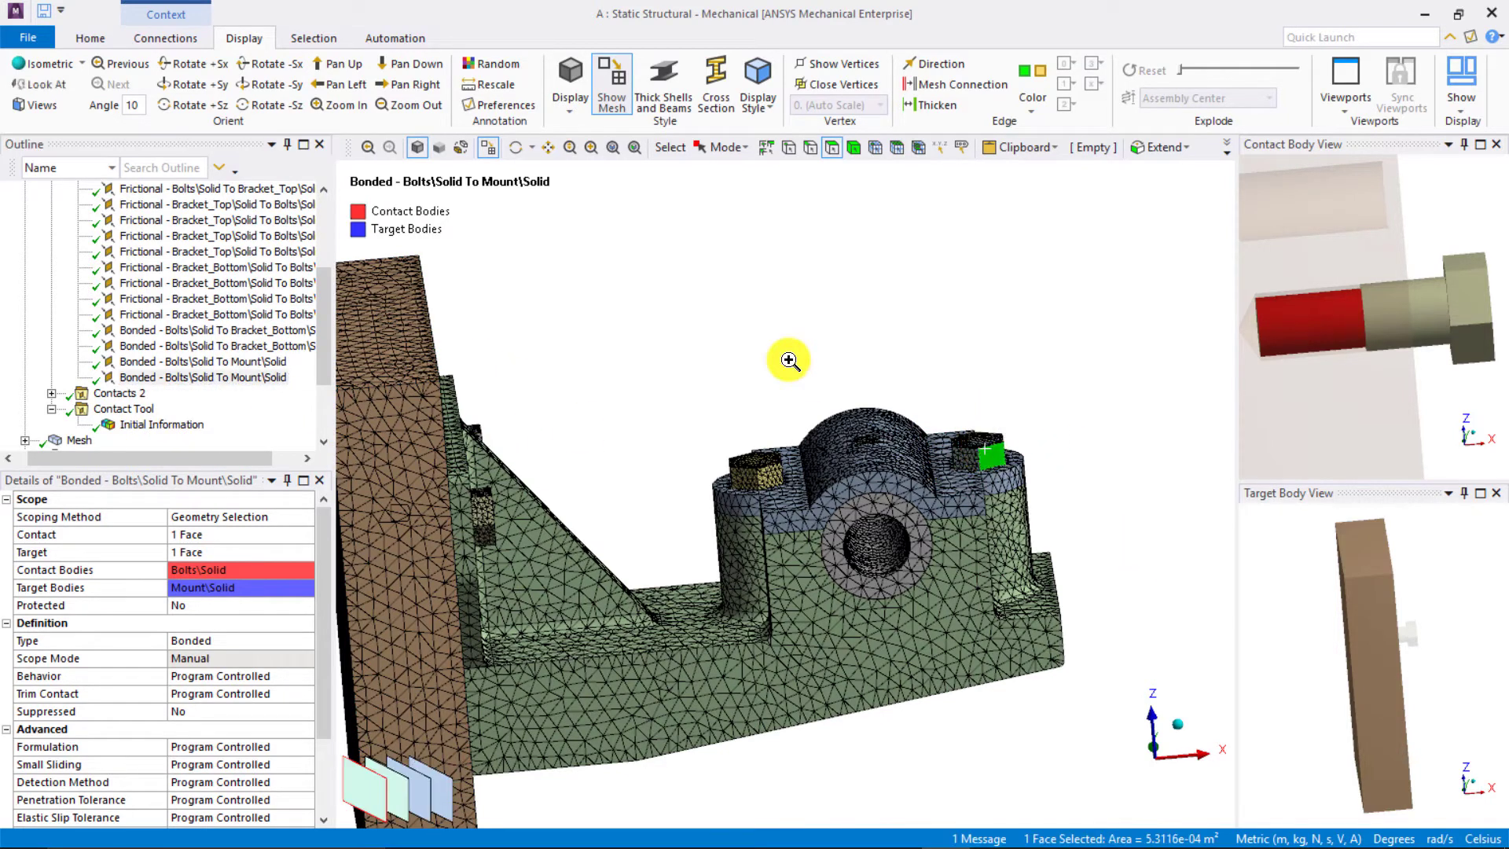
right_click(986, 471)
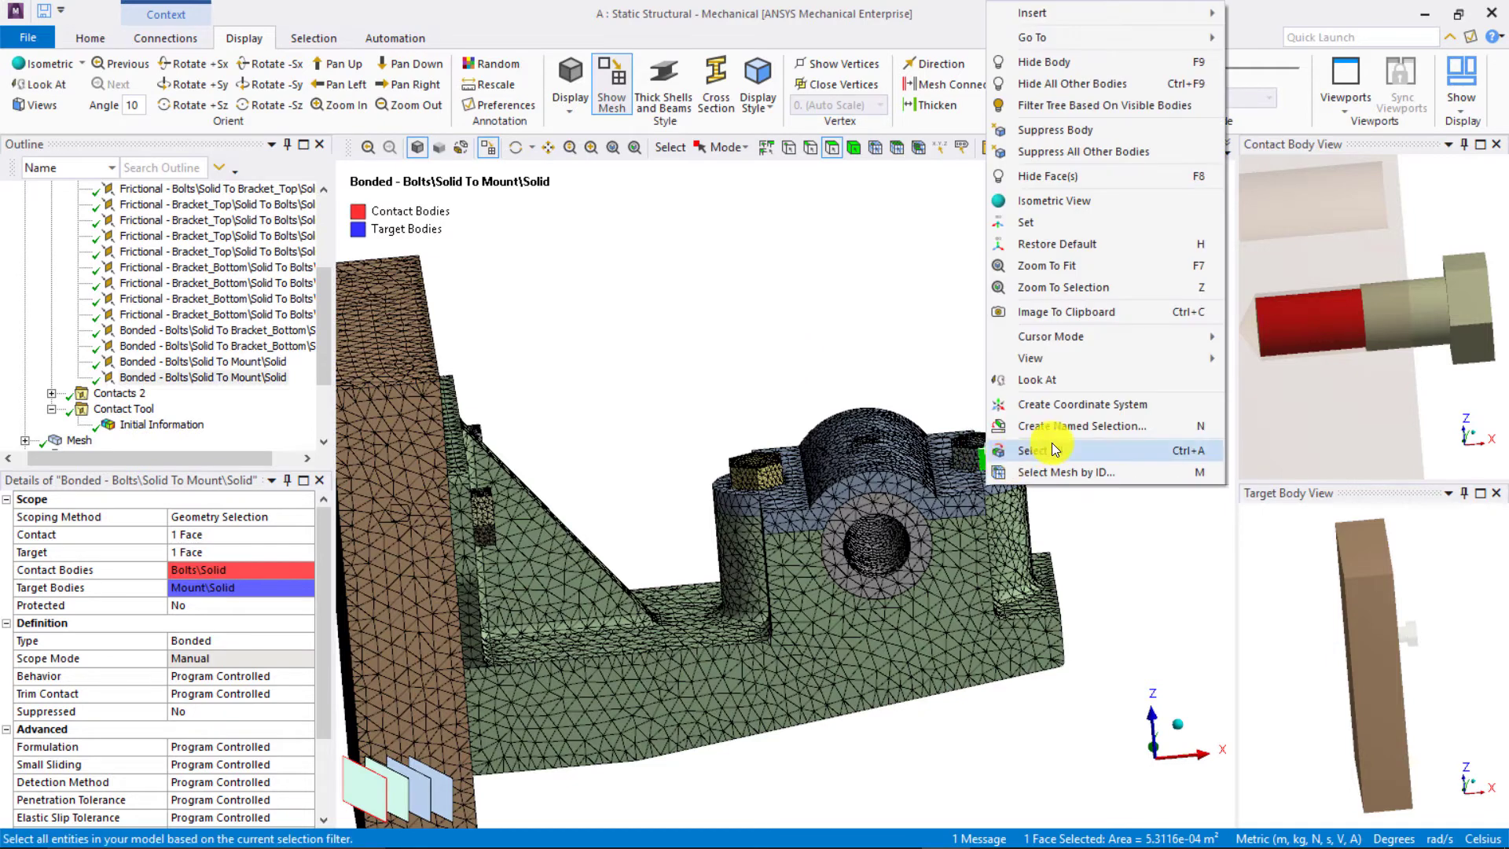
click(1069, 85)
right_drag(933, 410, 1040, 599)
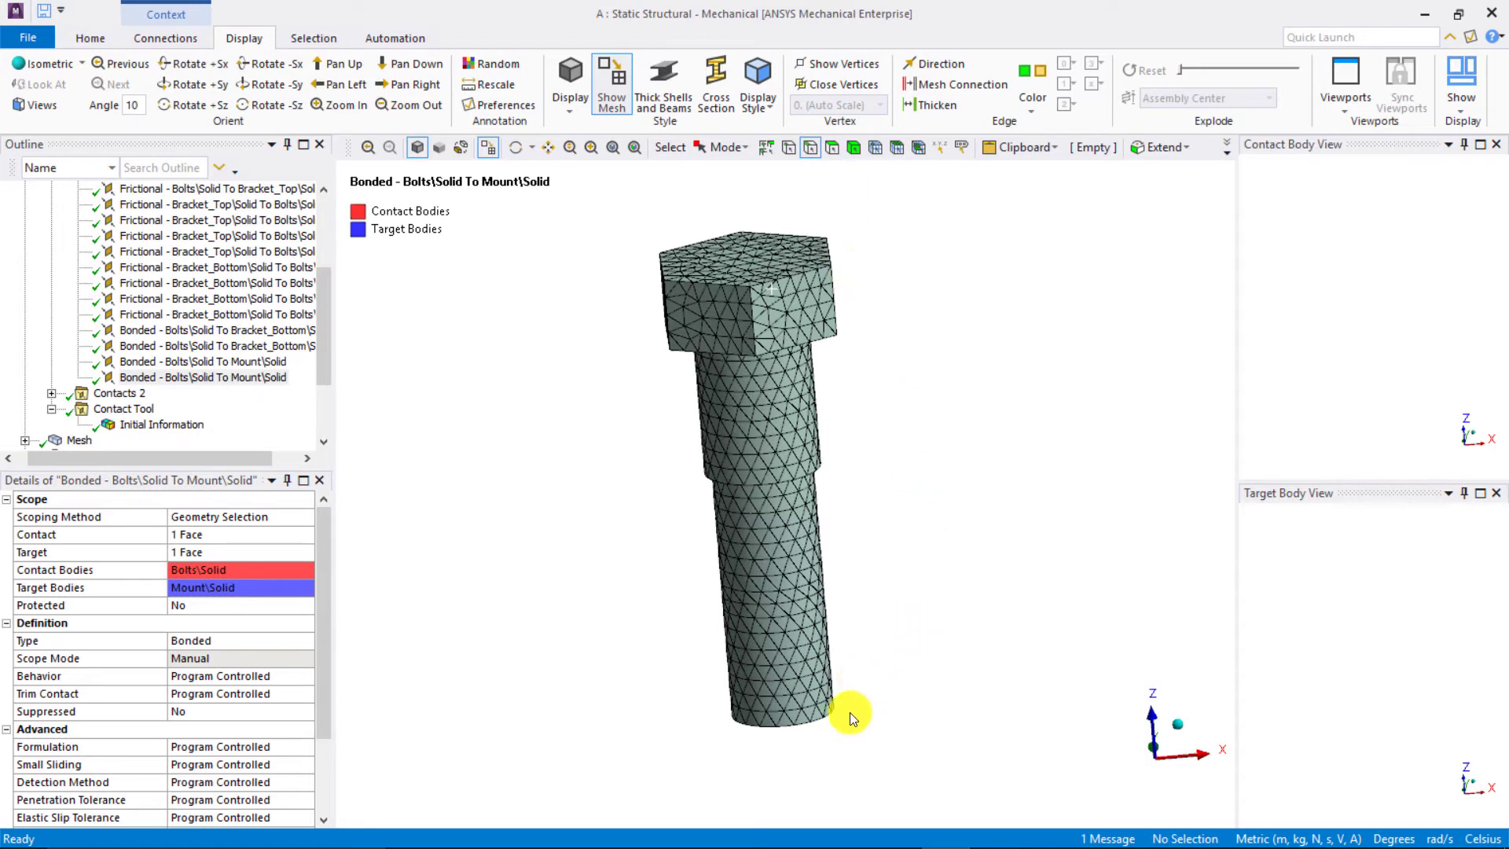
click(819, 723)
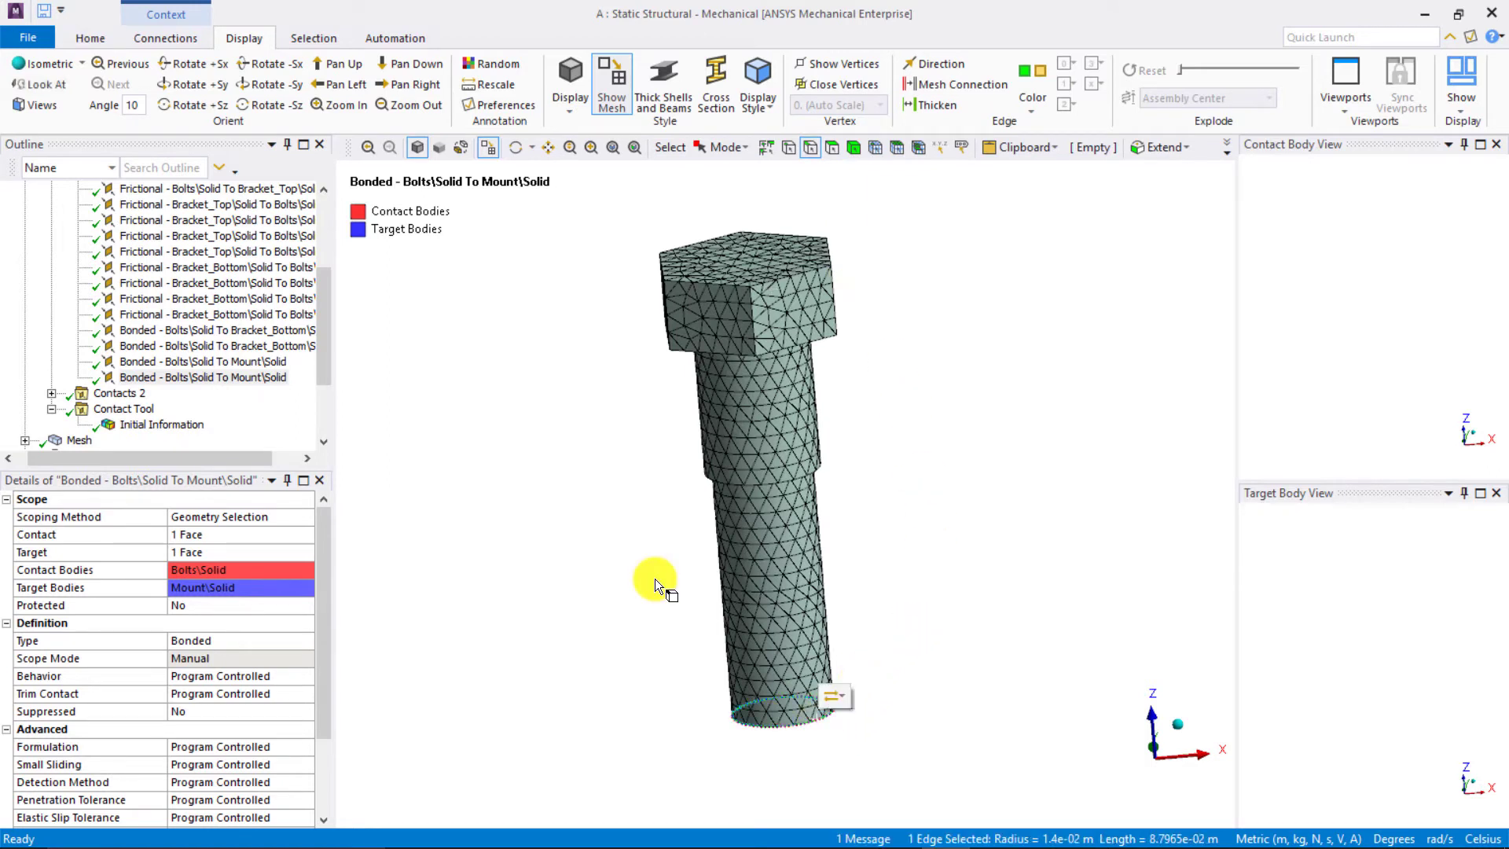
click(825, 466)
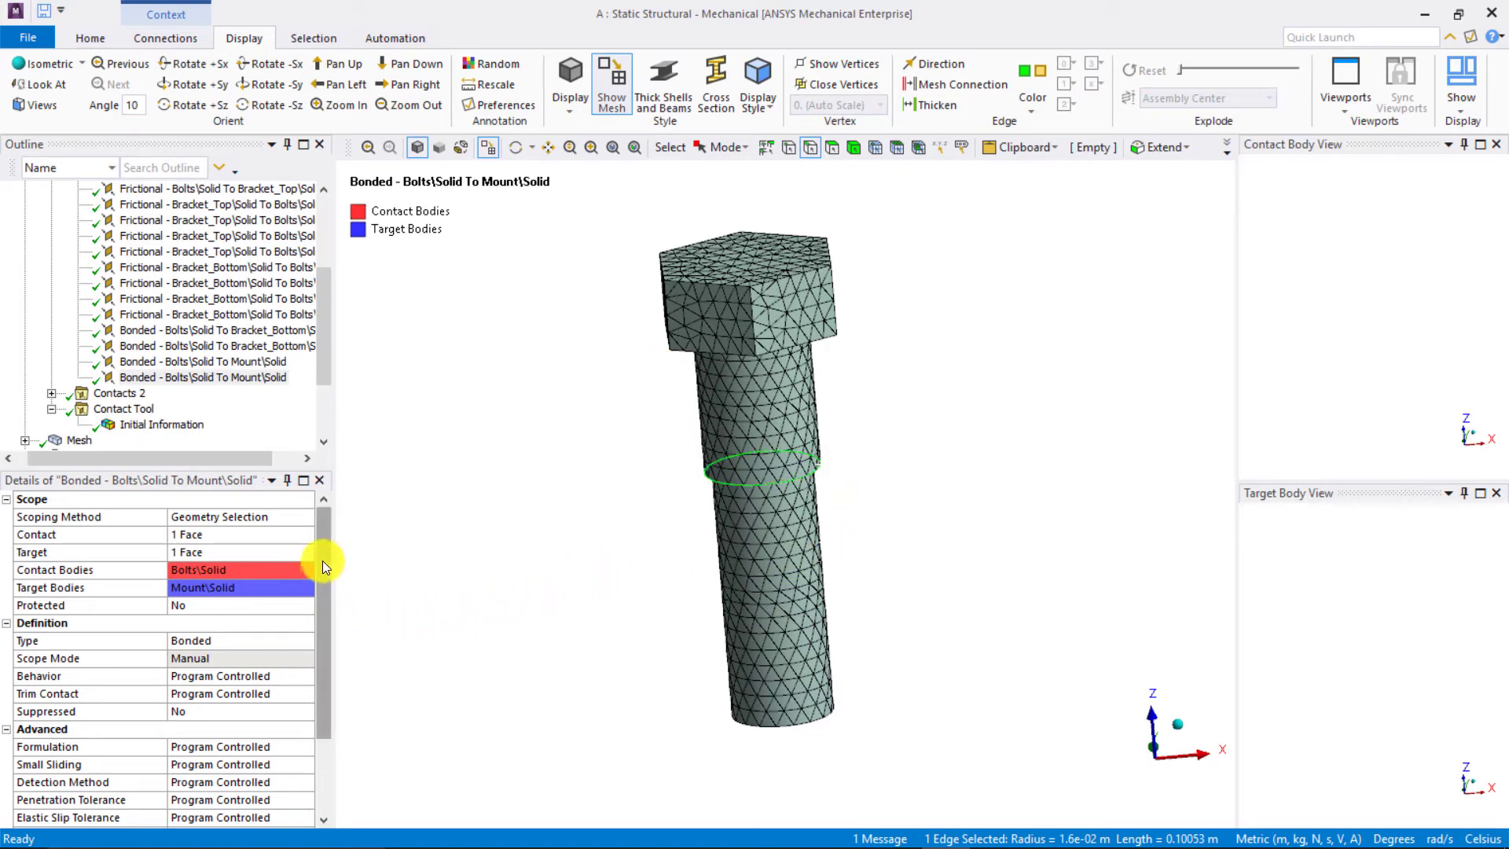
- Select the four bonded bolt contacts together in the contact list
click(322, 560)
drag(323, 560, 316, 636)
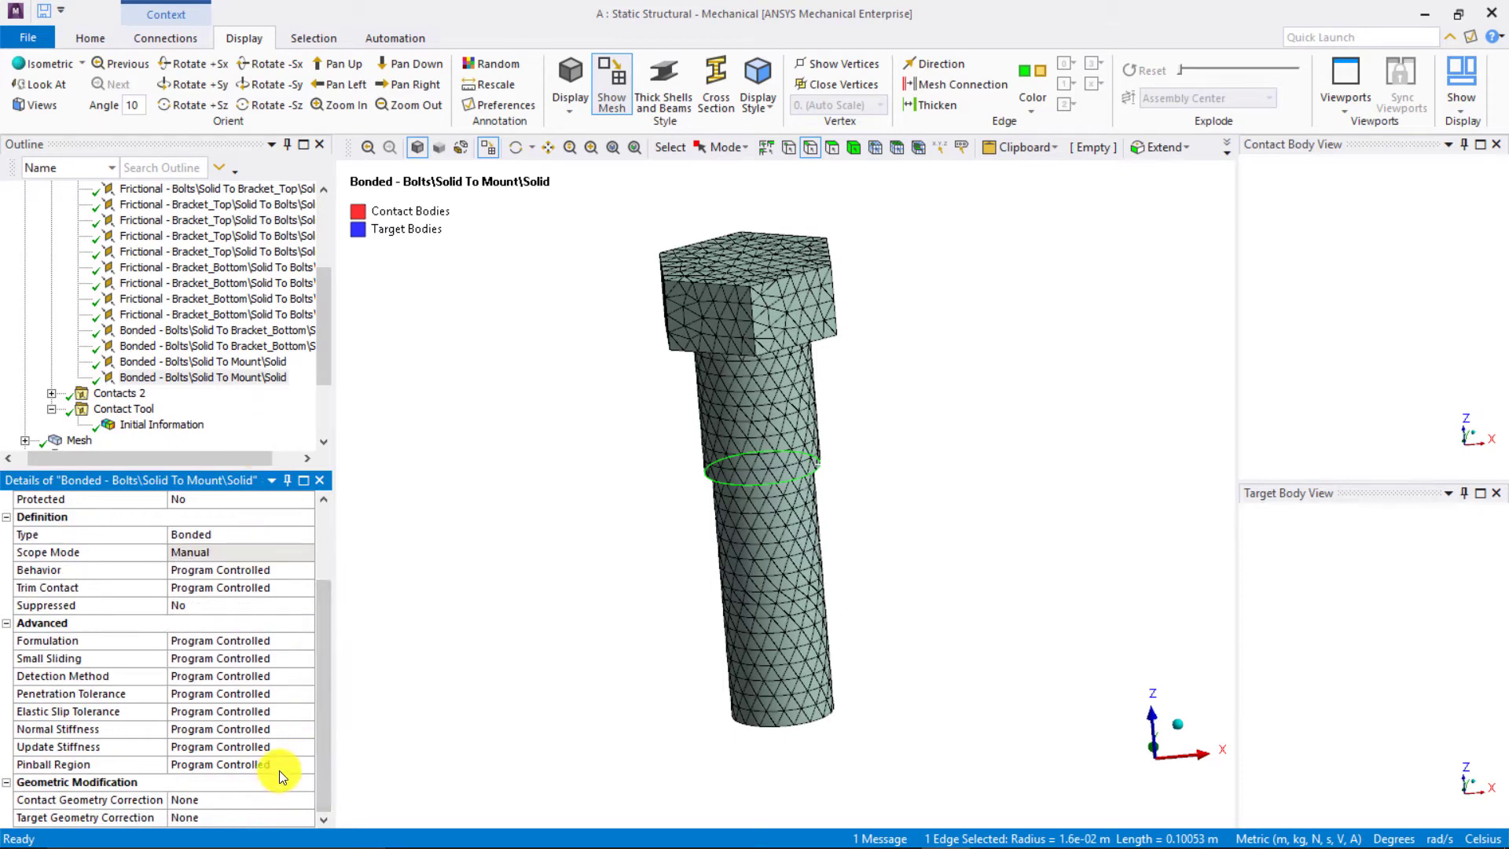
click(271, 330)
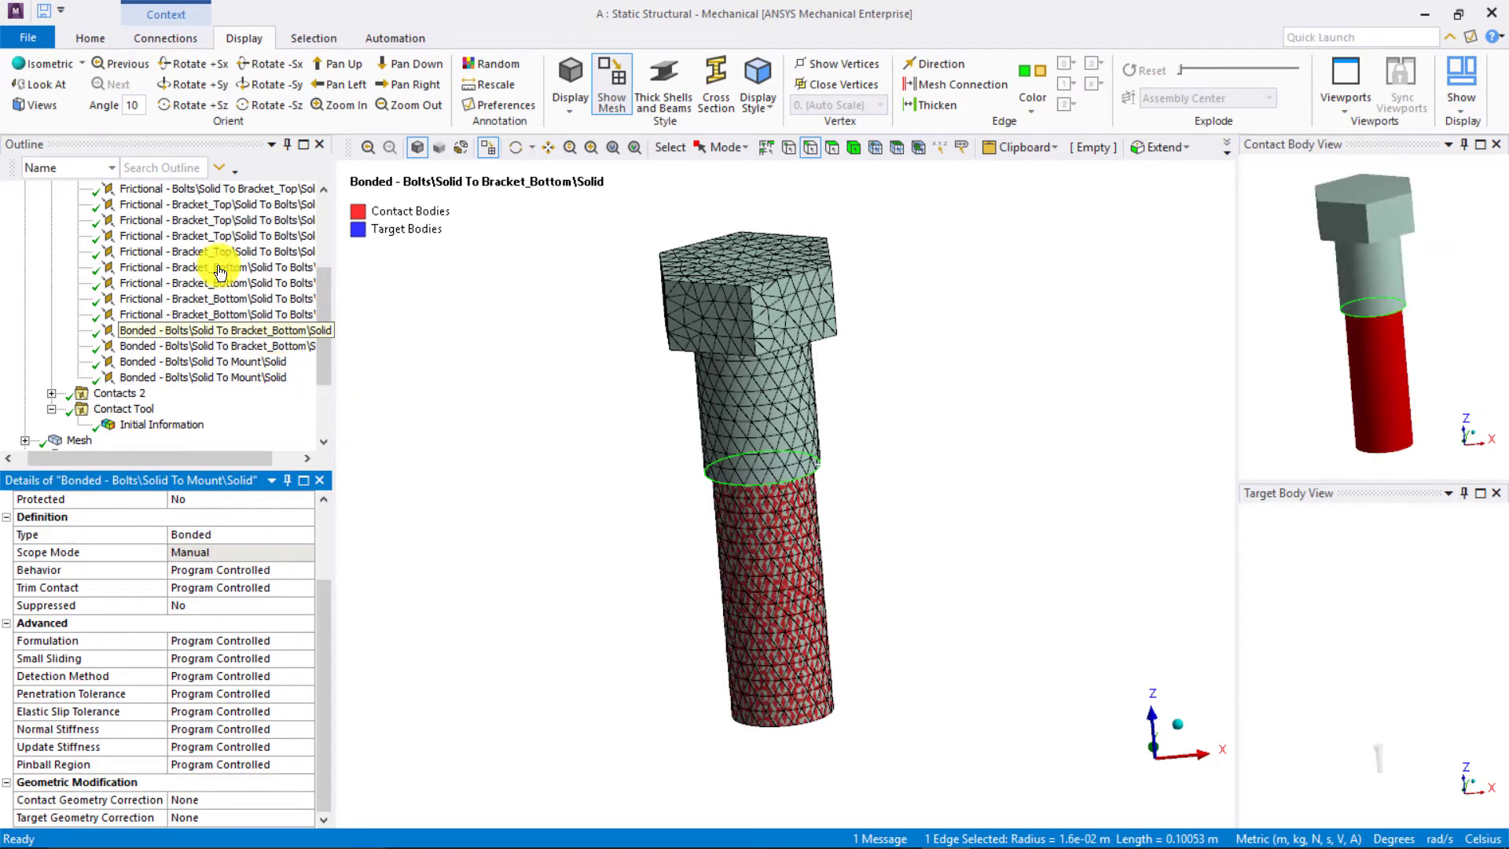
shift+click(245, 377)
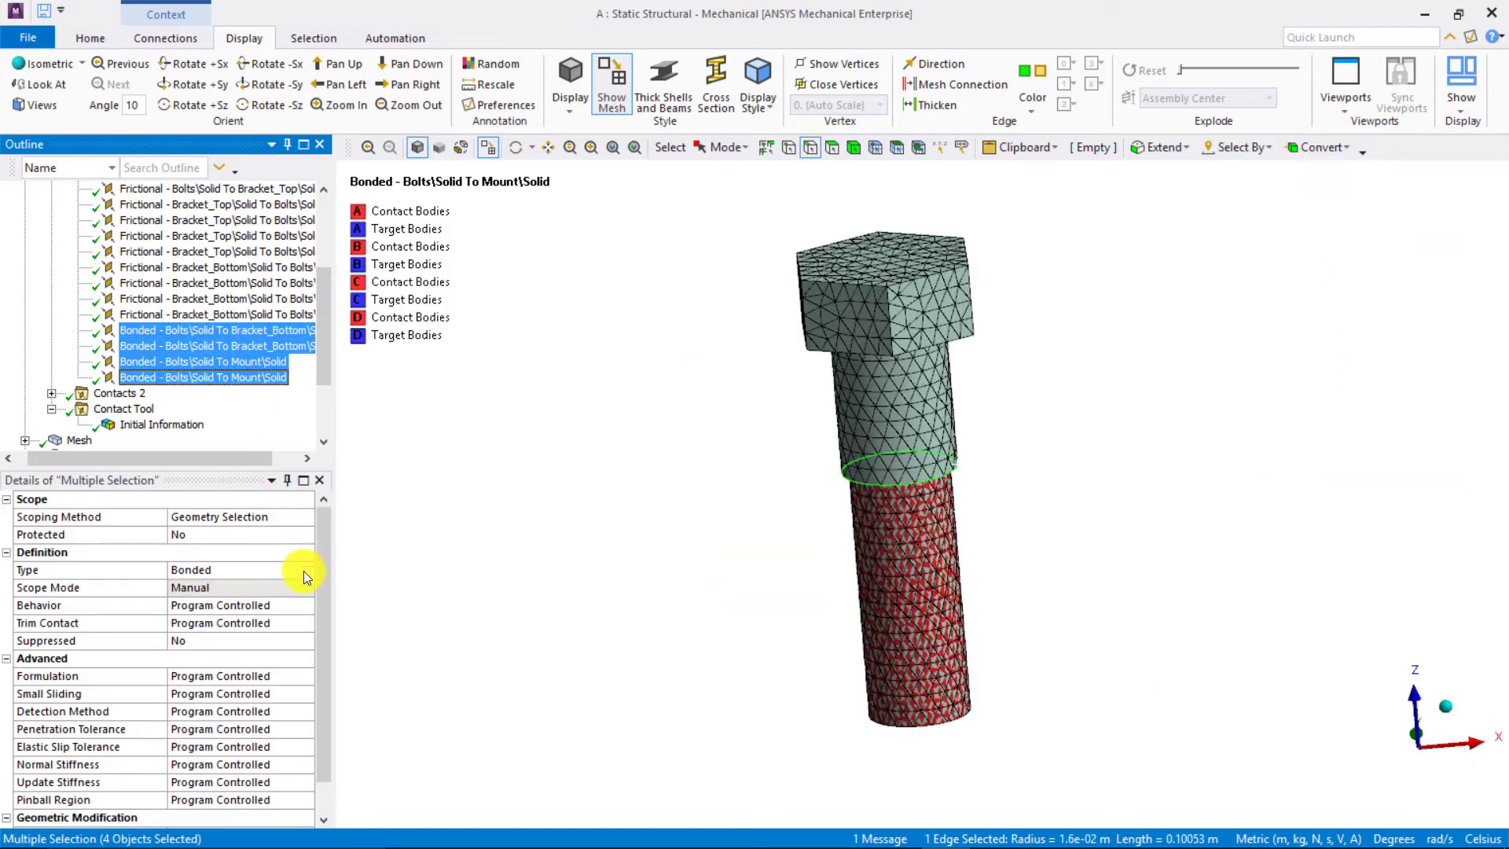
click(252, 481)
- Set their Pinball Region to Radius with a 4e-3 m pinball radius
scroll(323, 730, down, 2)
click(298, 765)
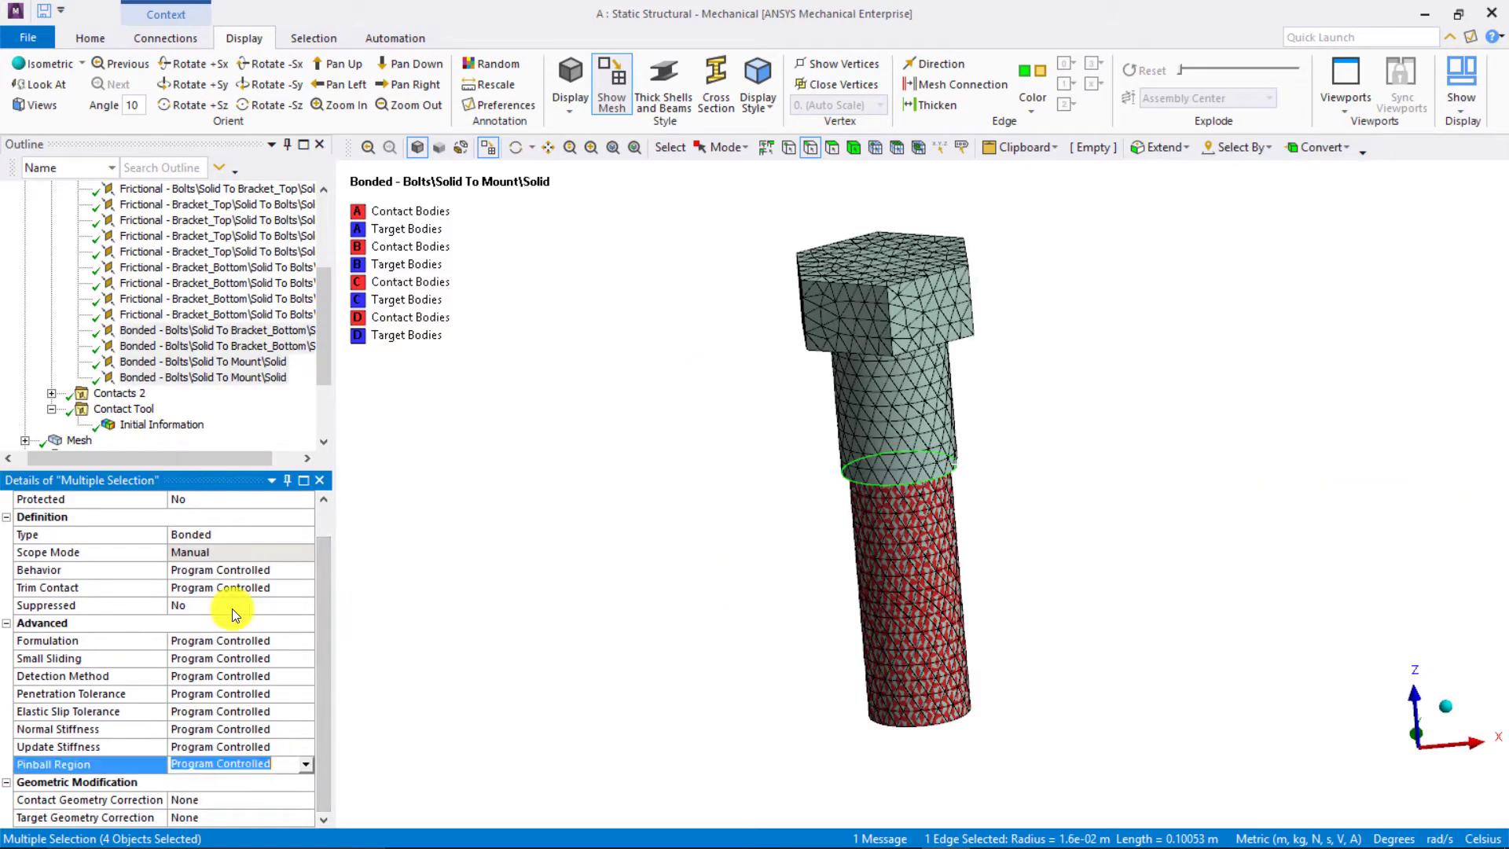
click(306, 765)
click(262, 792)
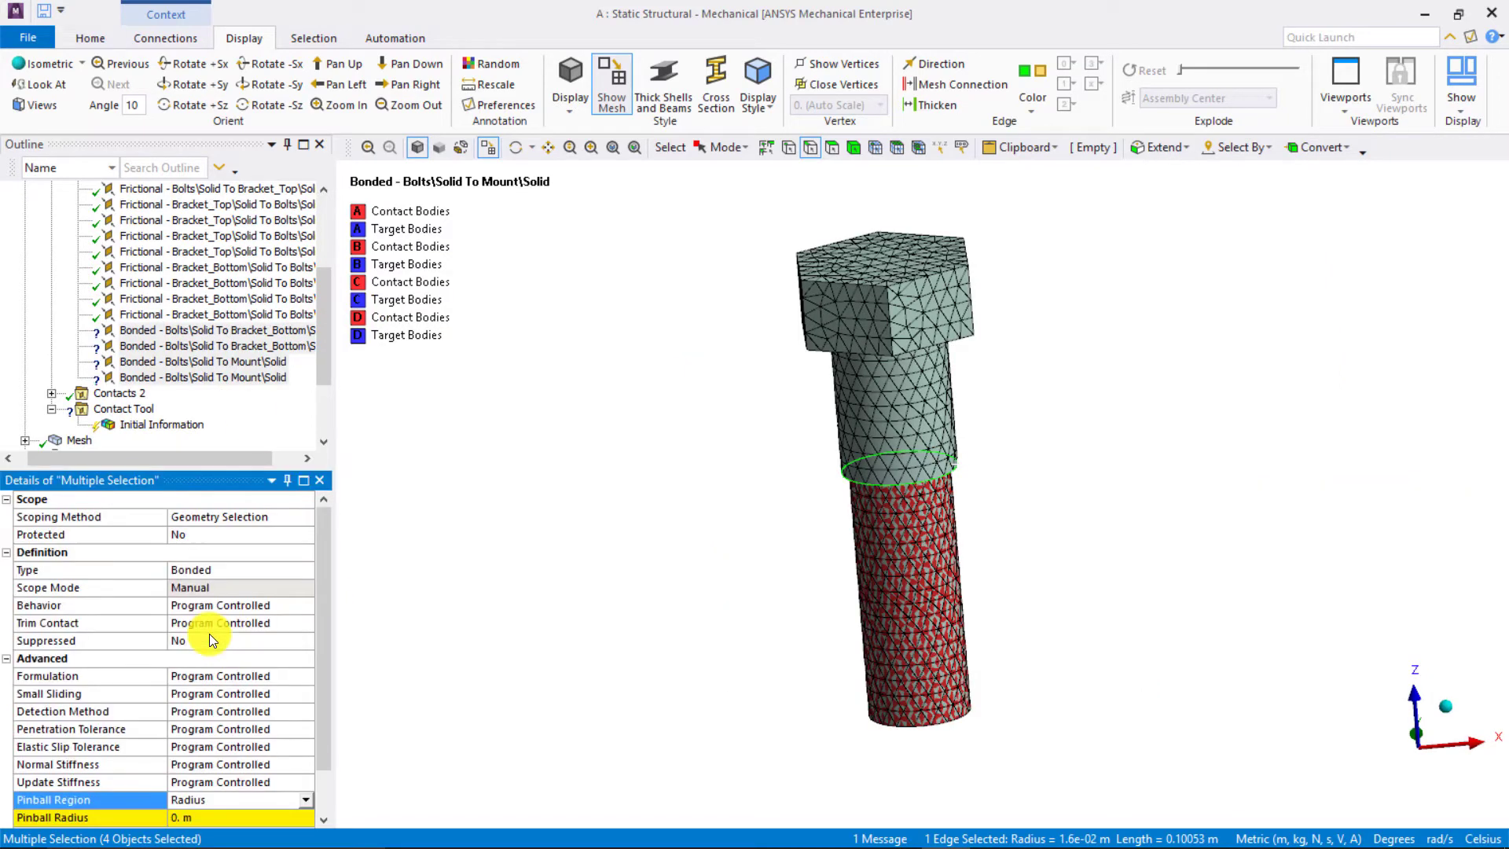
click(233, 816)
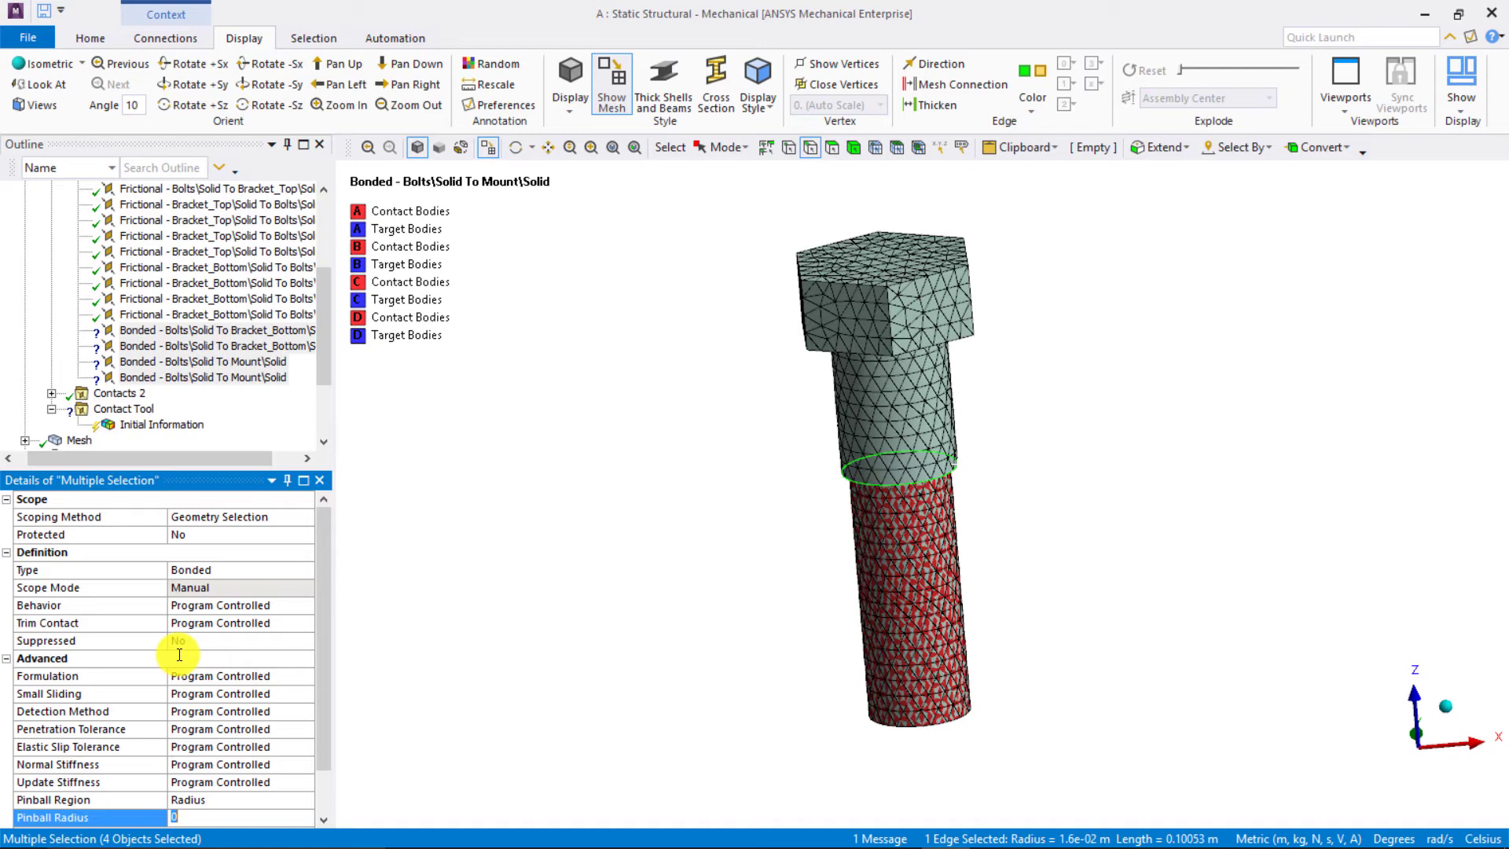
text(4e-3)
key(Return)
- Expand Contacts 2 and inspect the BearingImprintTop and KeyTop contact pairs
click(415, 402)
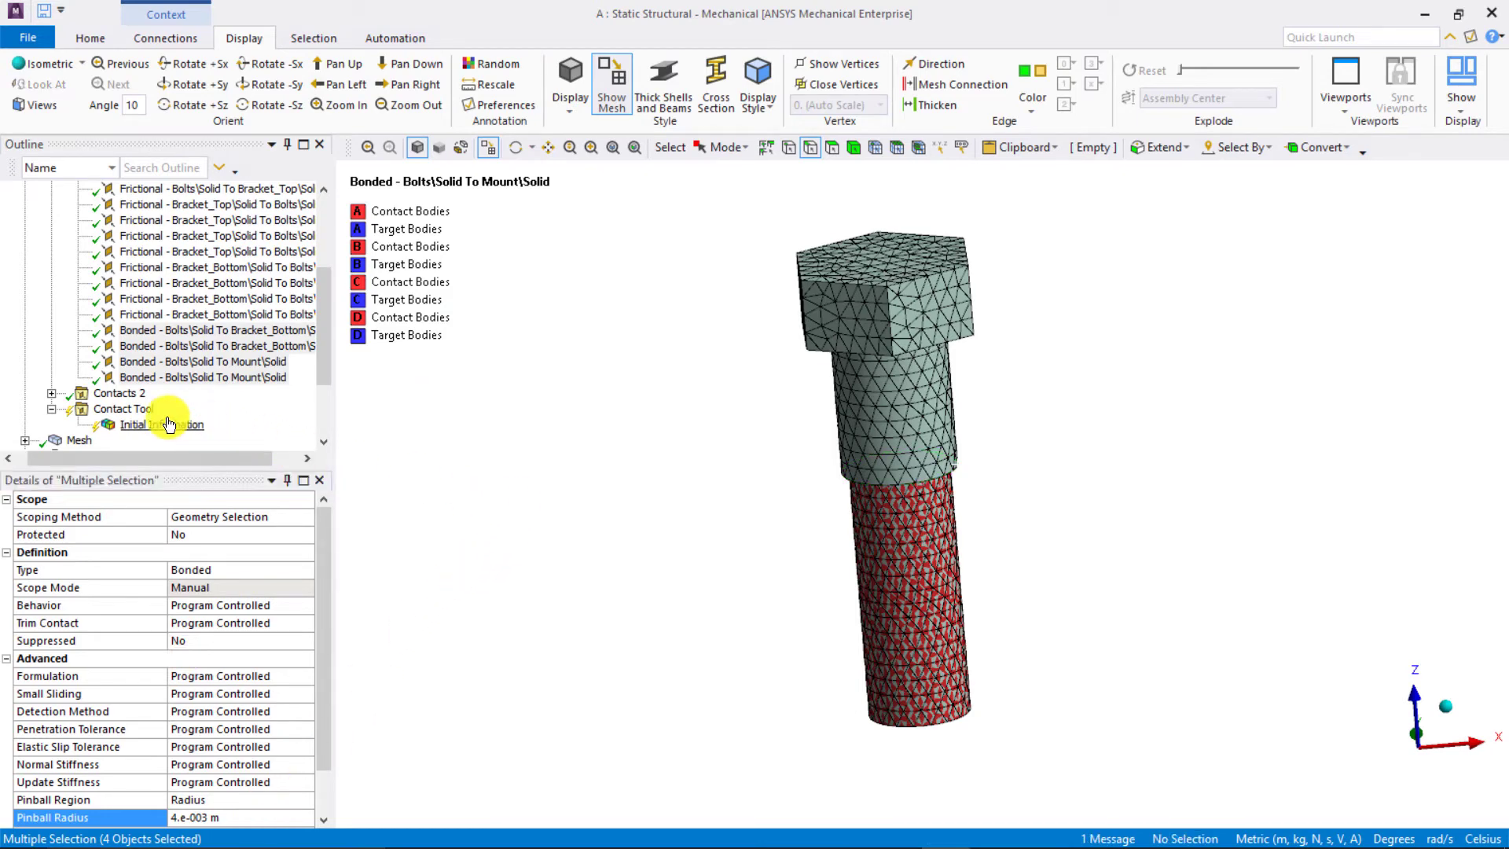
click(51, 393)
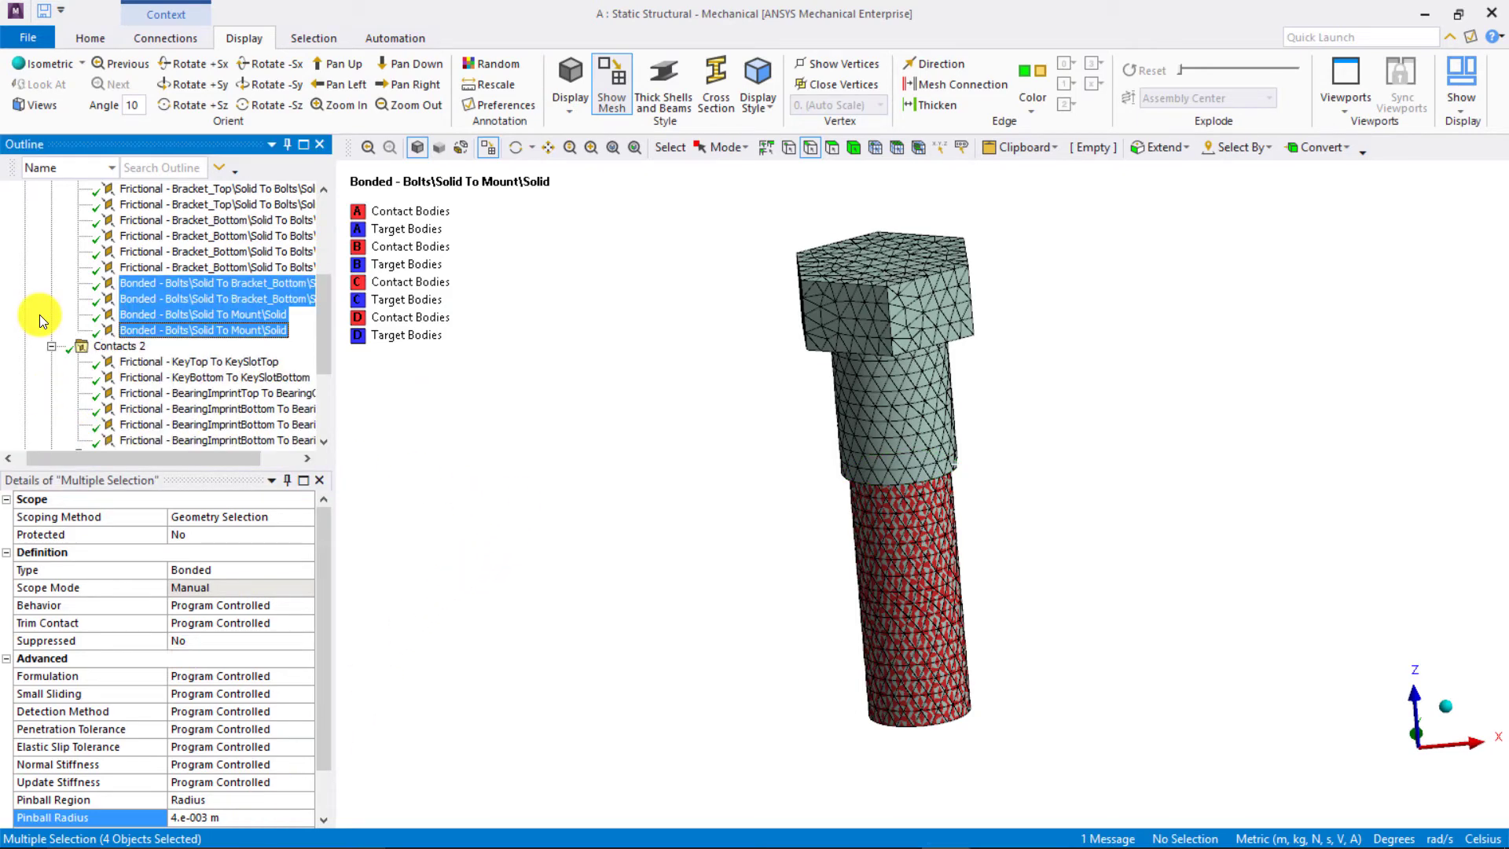
click(156, 396)
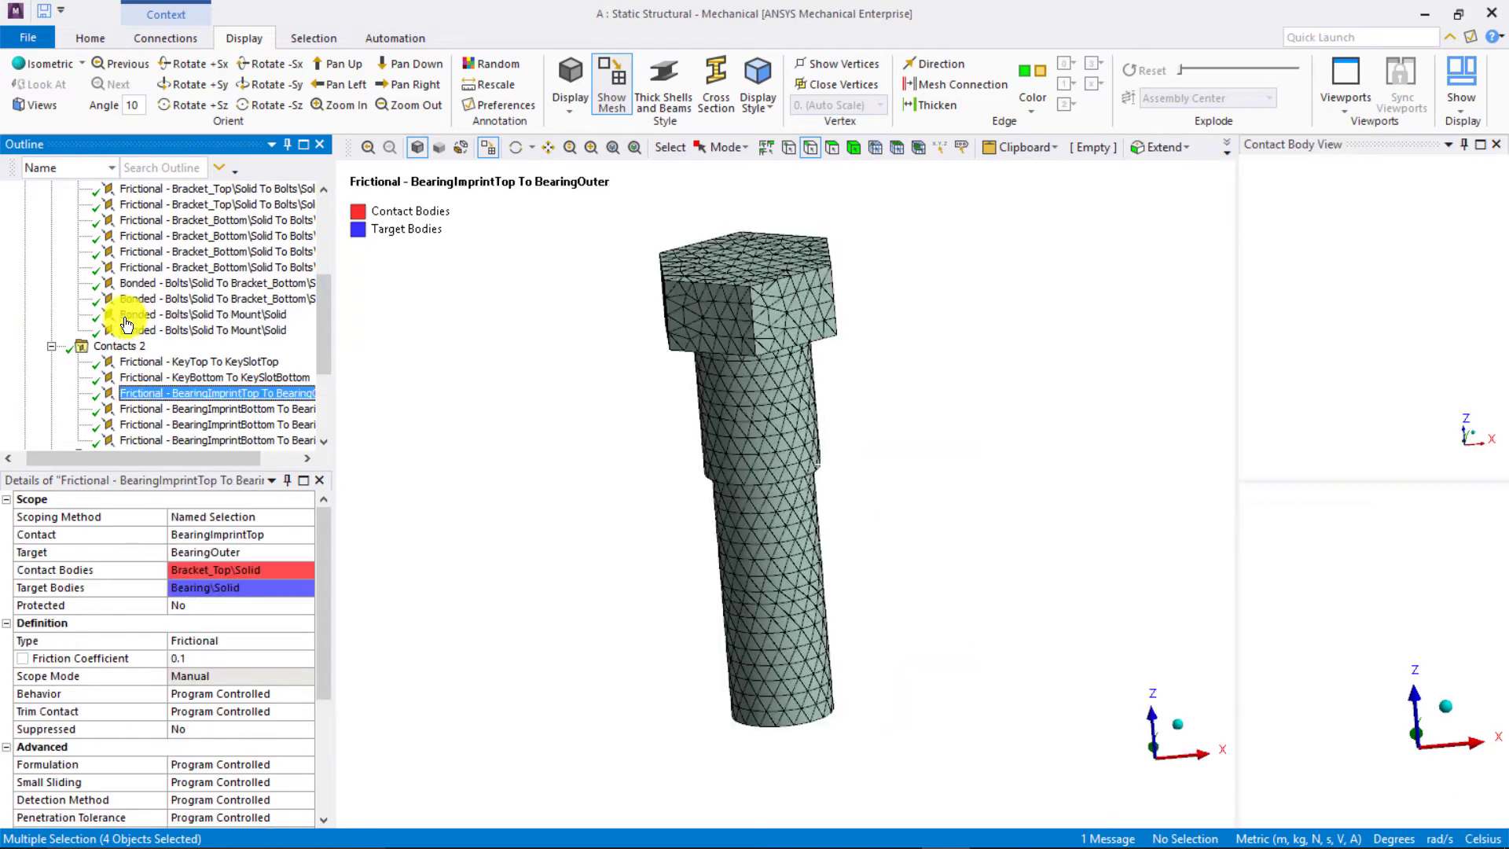
click(159, 364)
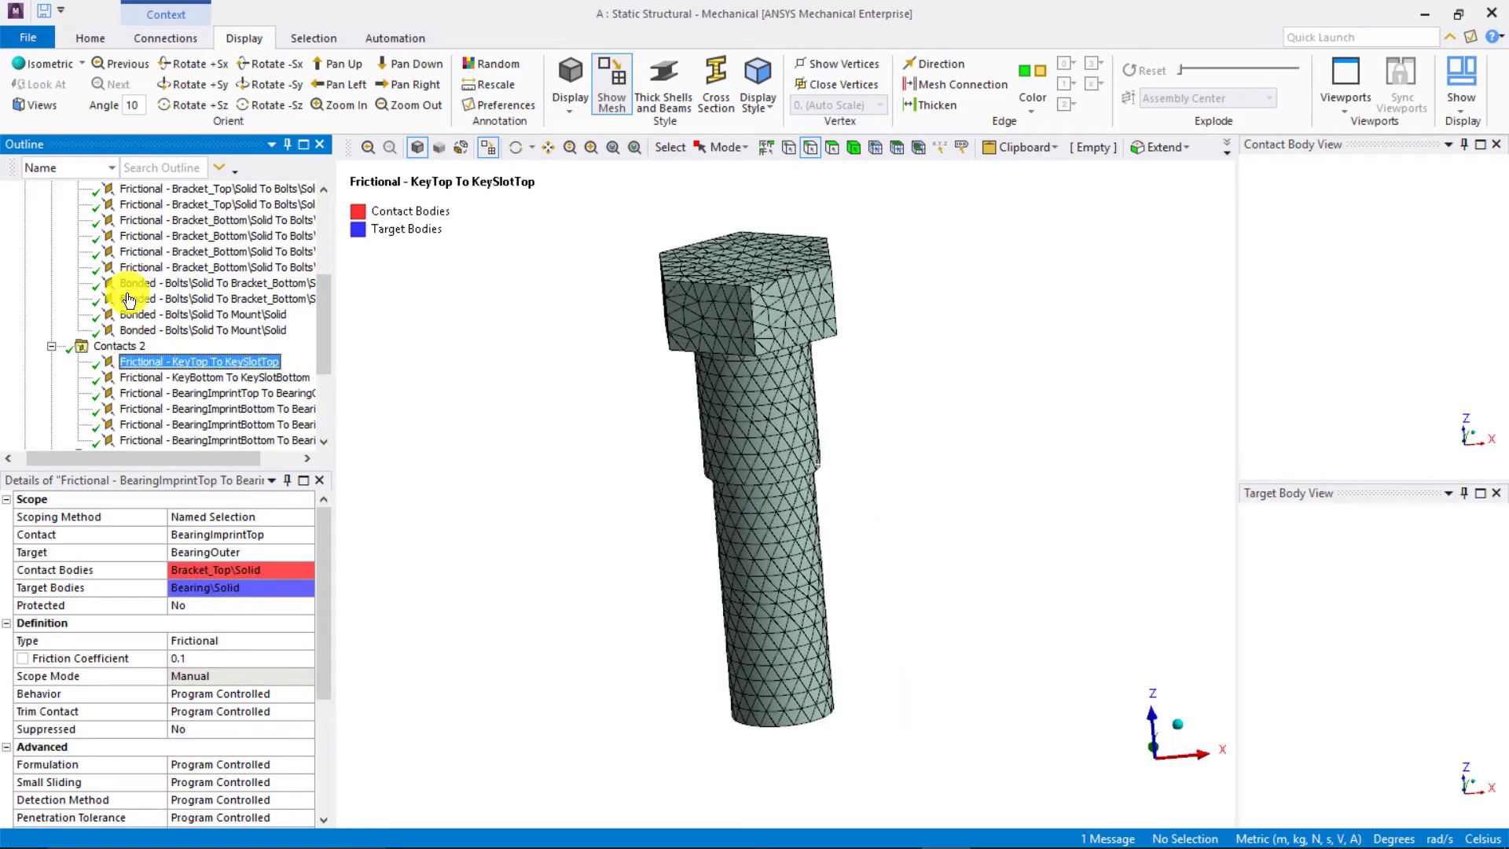
- Show all bodies of the bracket assembly and rotate it to an oblique view
right_click(160, 361)
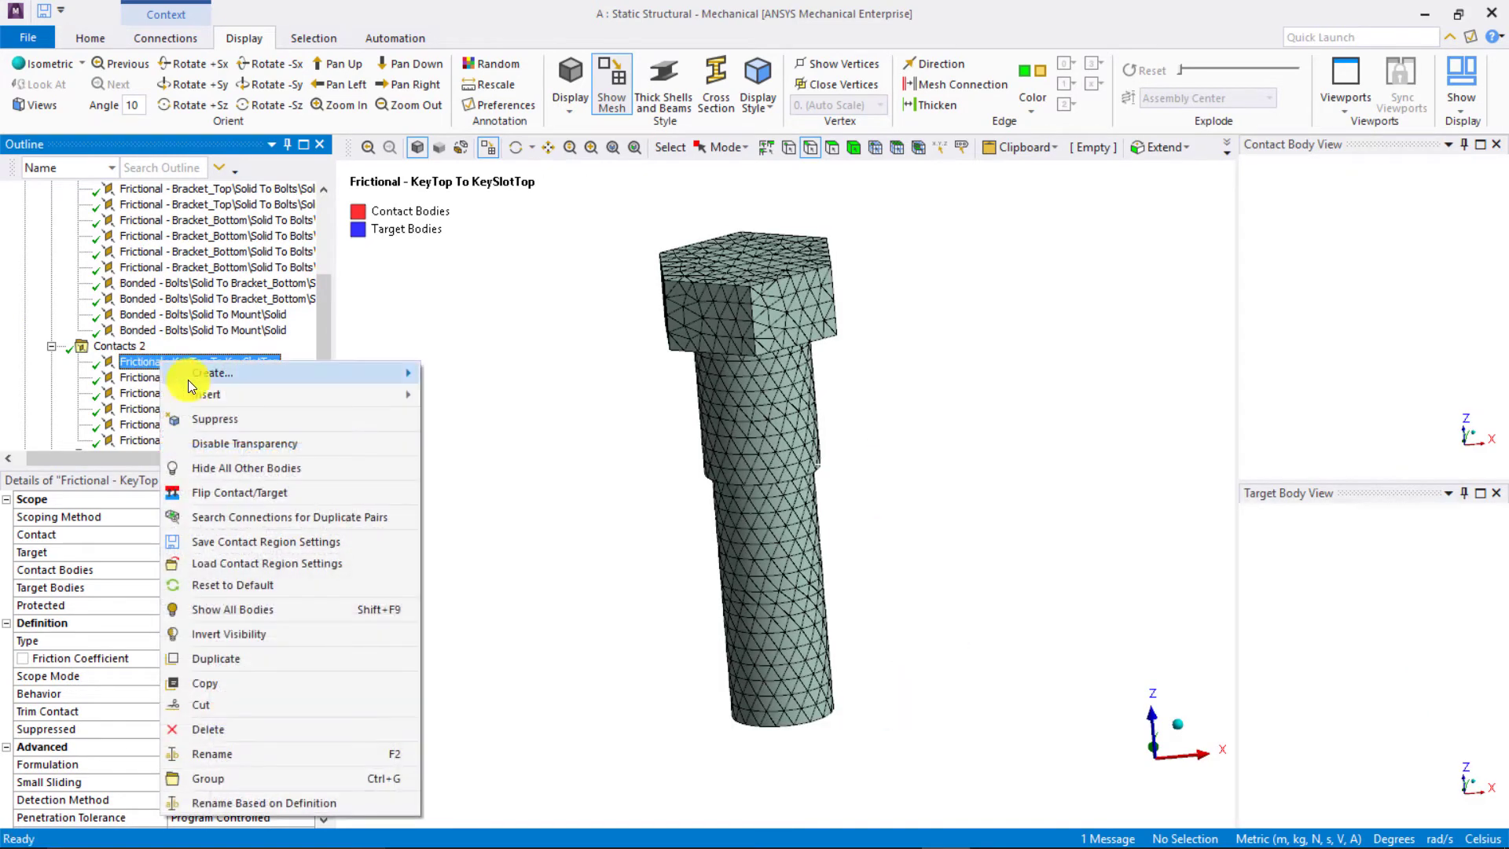
right_click(552, 408)
click(612, 467)
scroll(664, 484, down, 5)
middle_drag(678, 508, 611, 535)
- Select both the BearingImprintTop and BearingImprintBottom contacts with BearingOuter
click(236, 377)
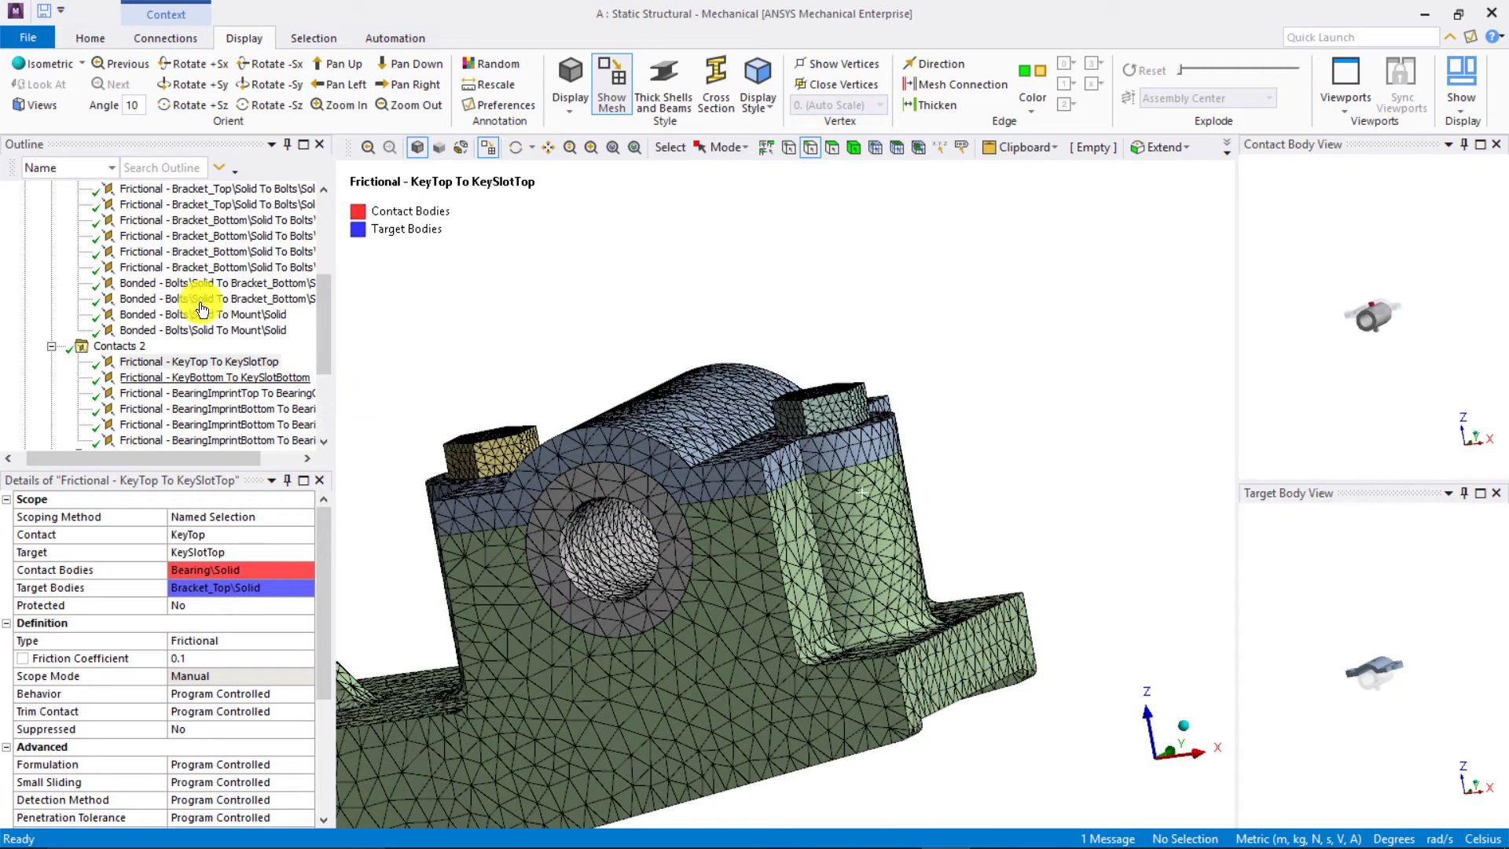
key(Down)
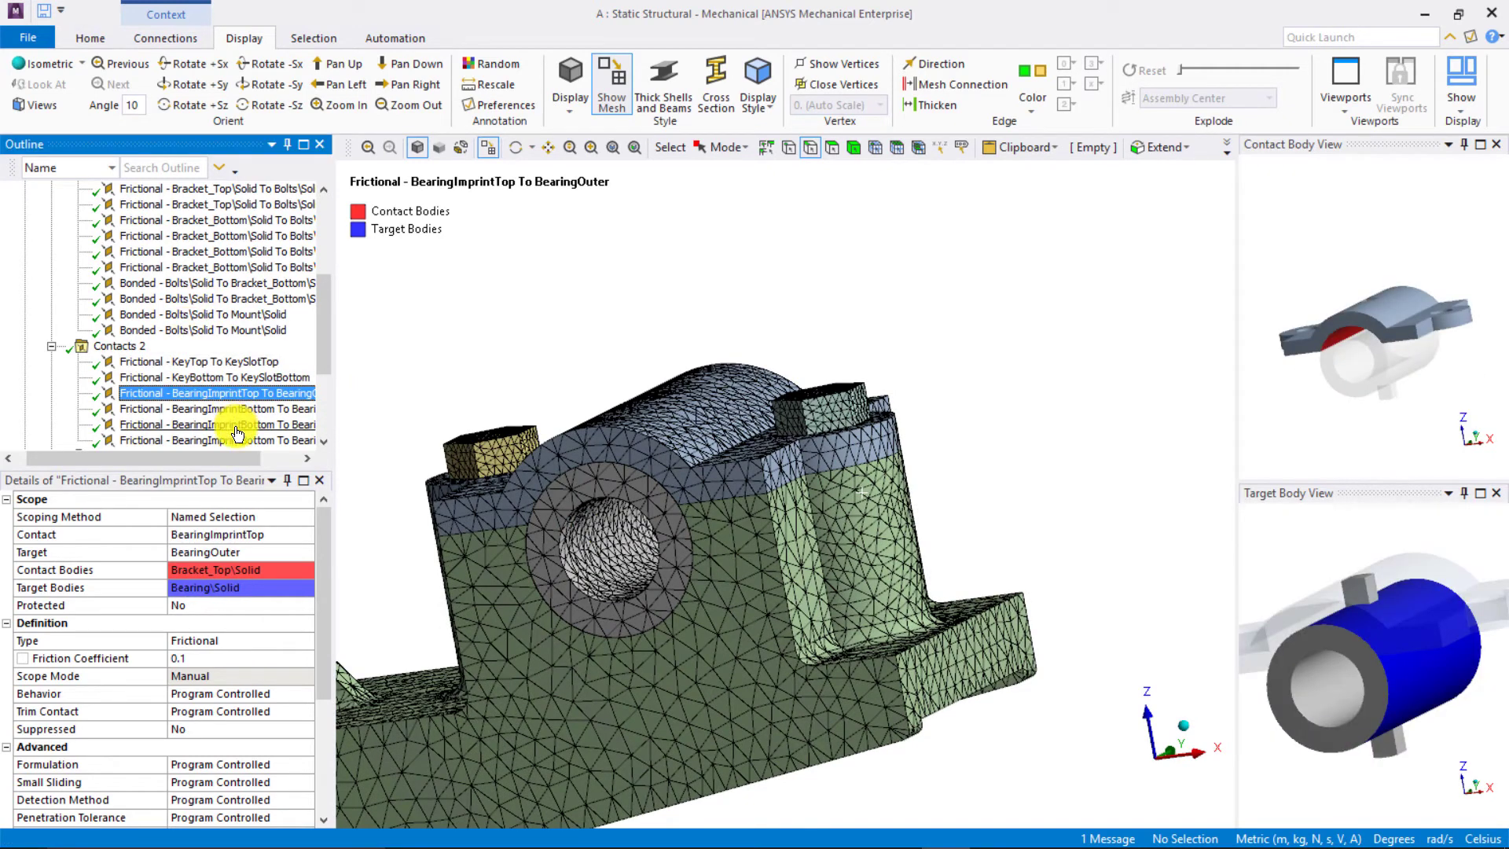
ctrl+click(236, 410)
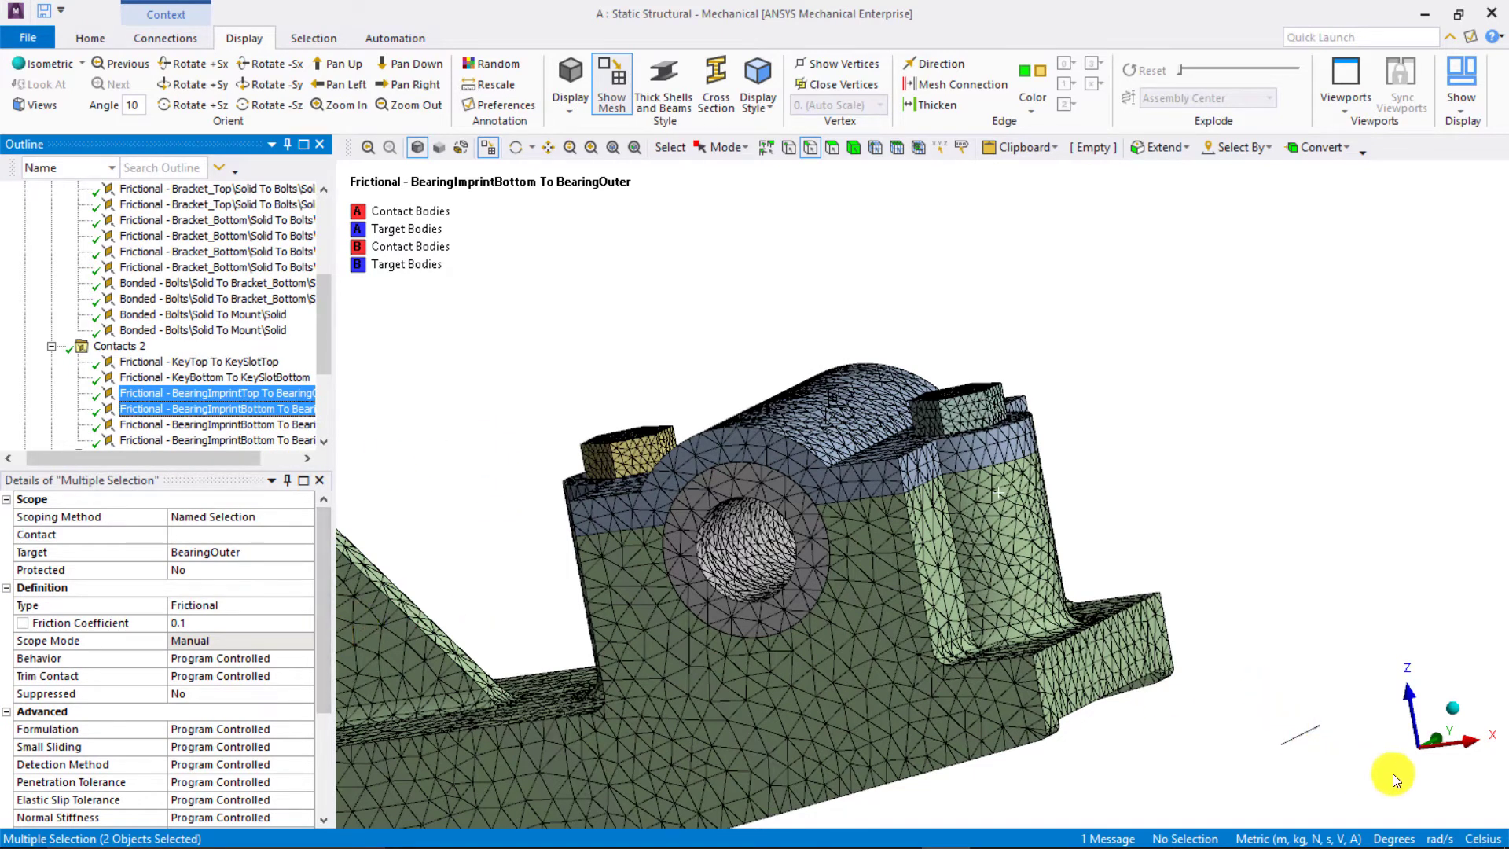
- View the bracket from the front, zoomed in on the bearing-to-bracket gap
click(1409, 754)
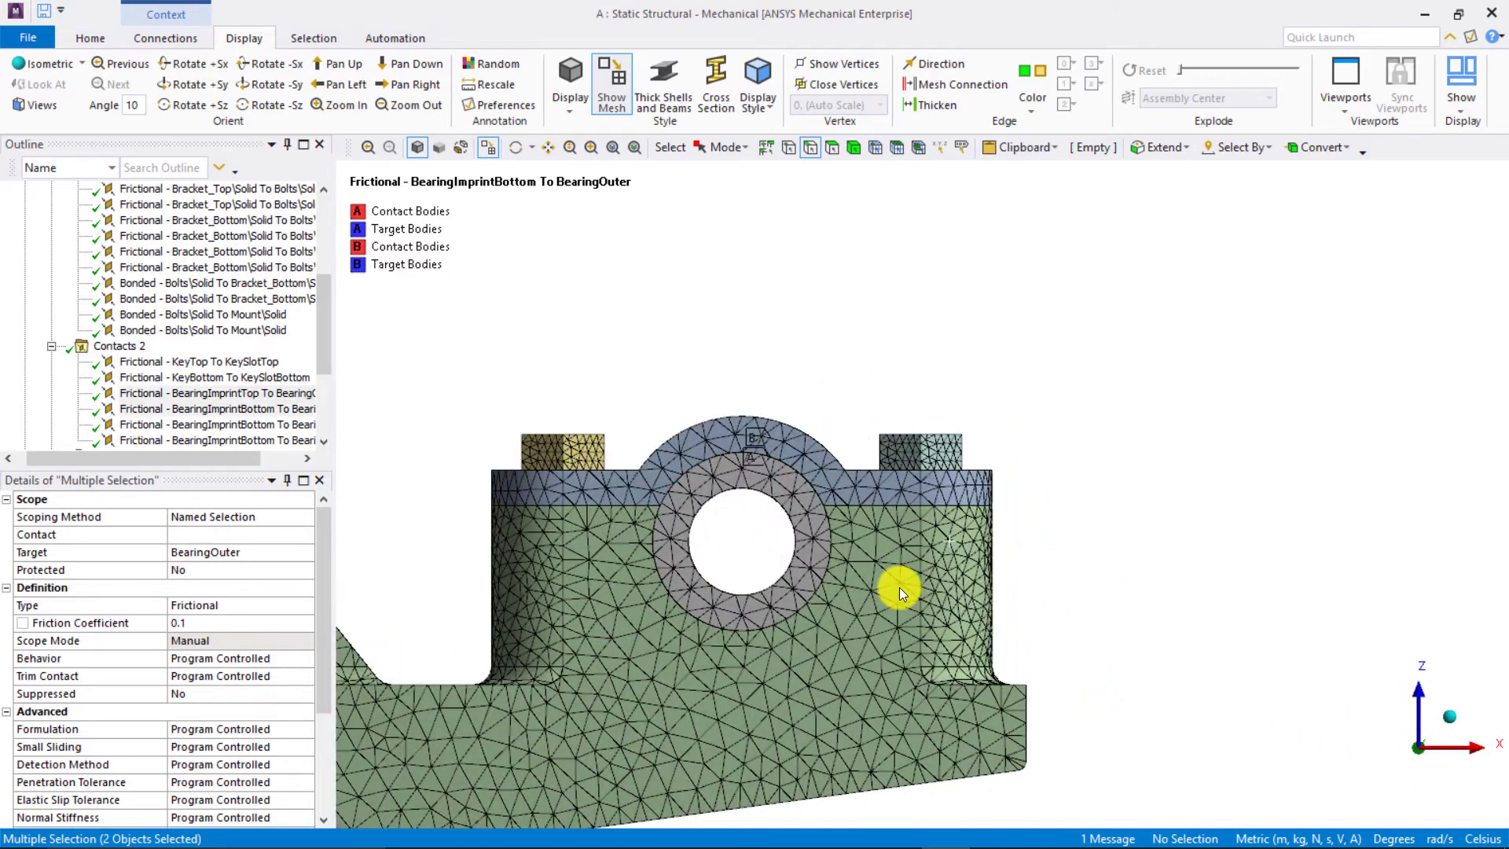
drag(661, 515, 687, 545)
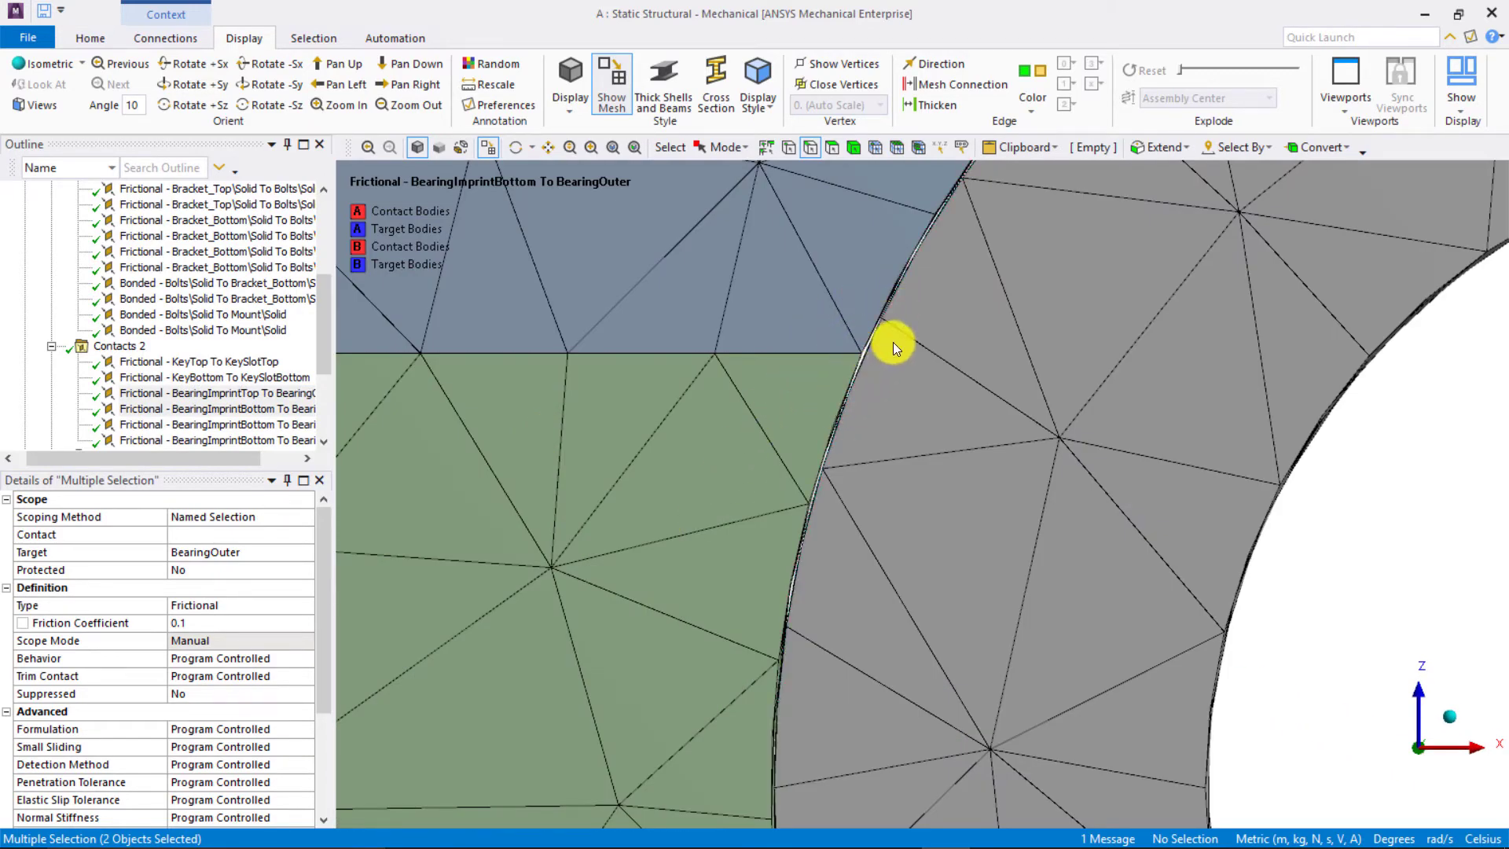
scroll(884, 394, down, 5)
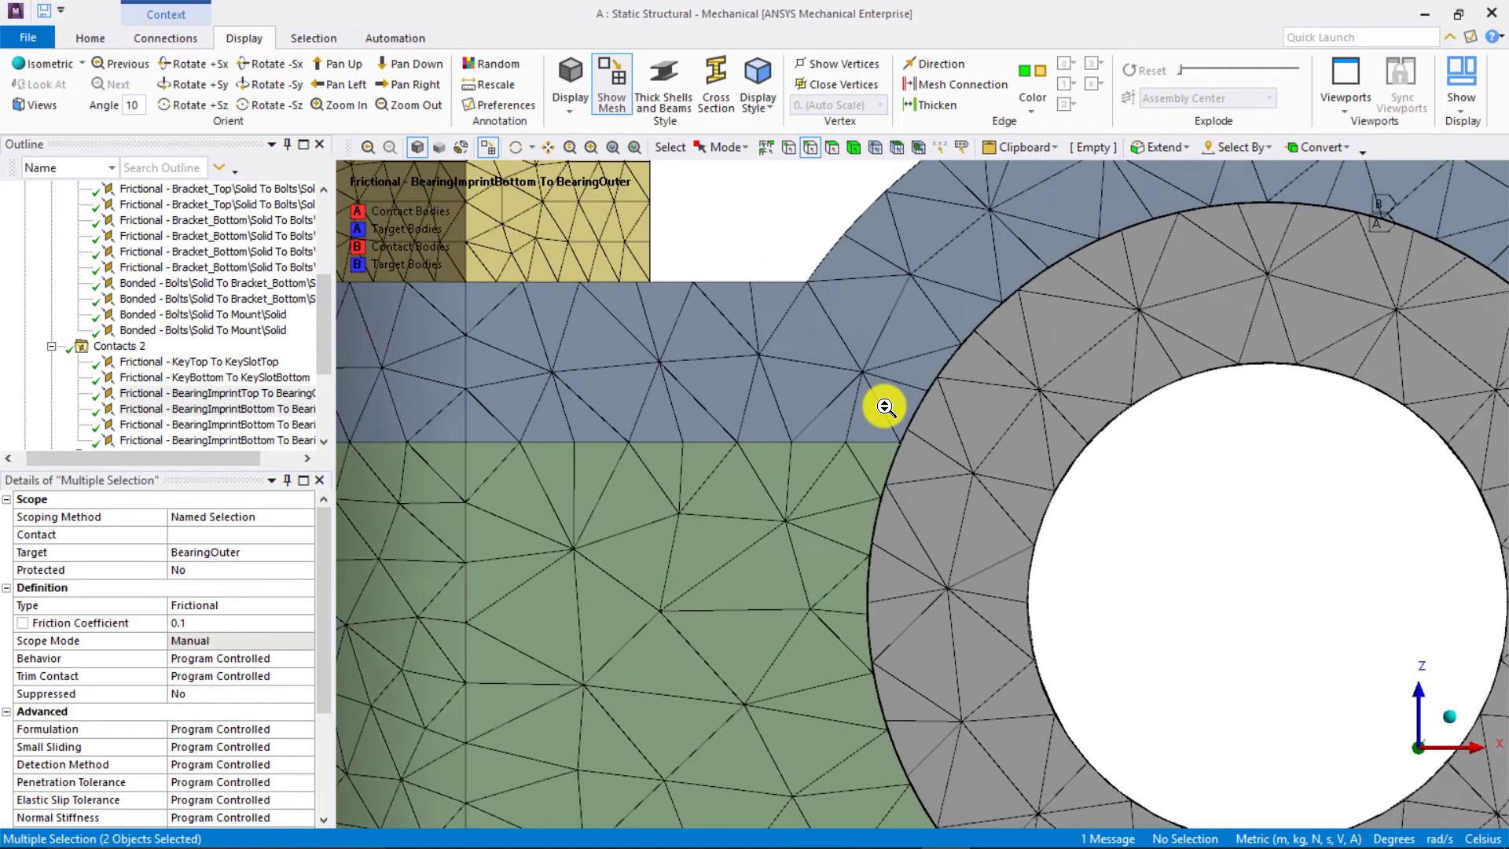
- Set the bearing-imprint contacts' Interface Treatment to Adjust to Touch
drag(323, 602, 323, 719)
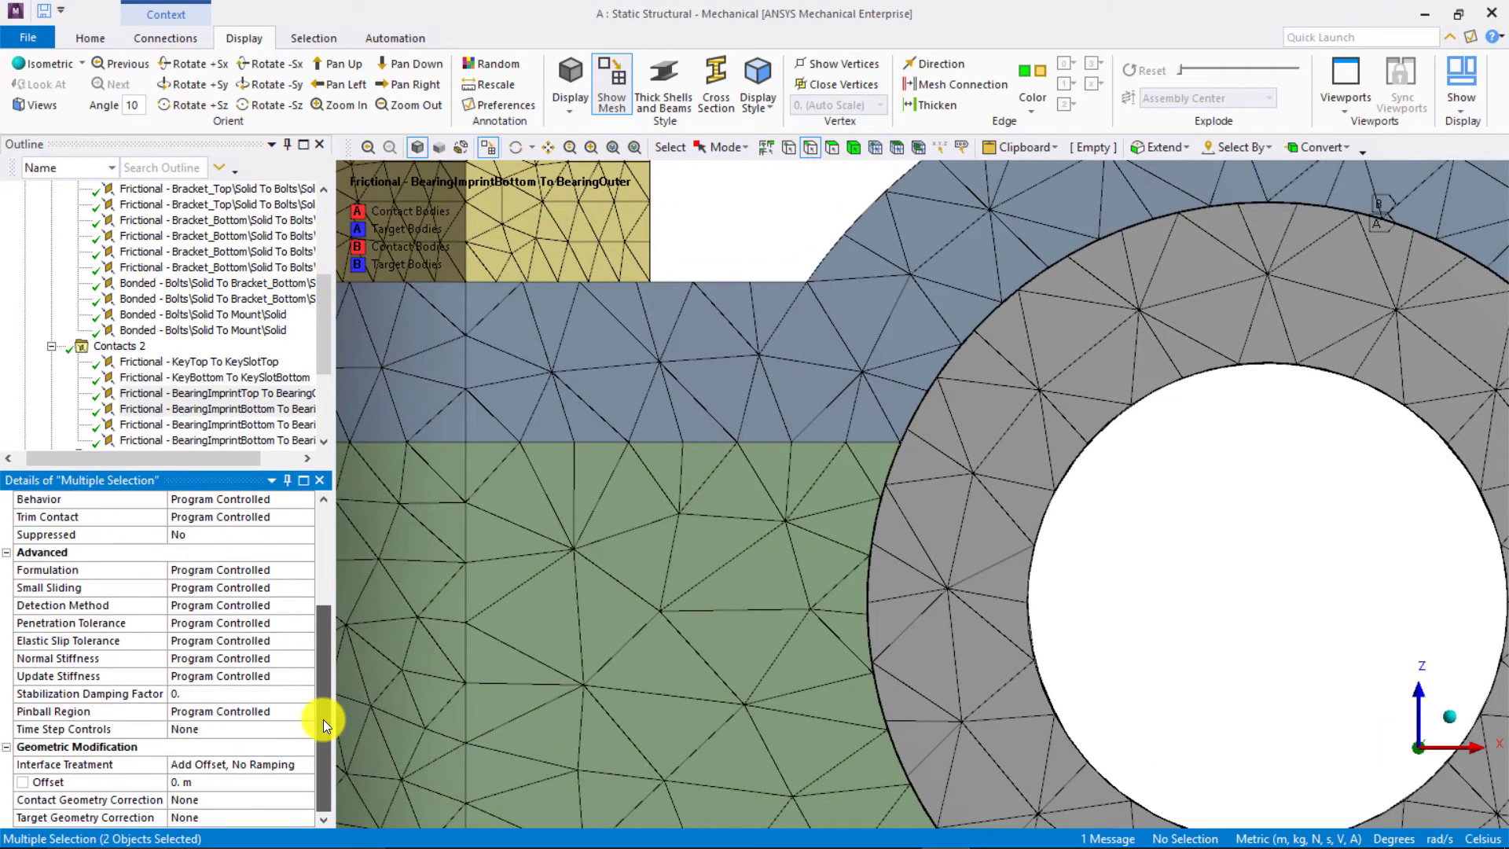
click(305, 765)
click(234, 780)
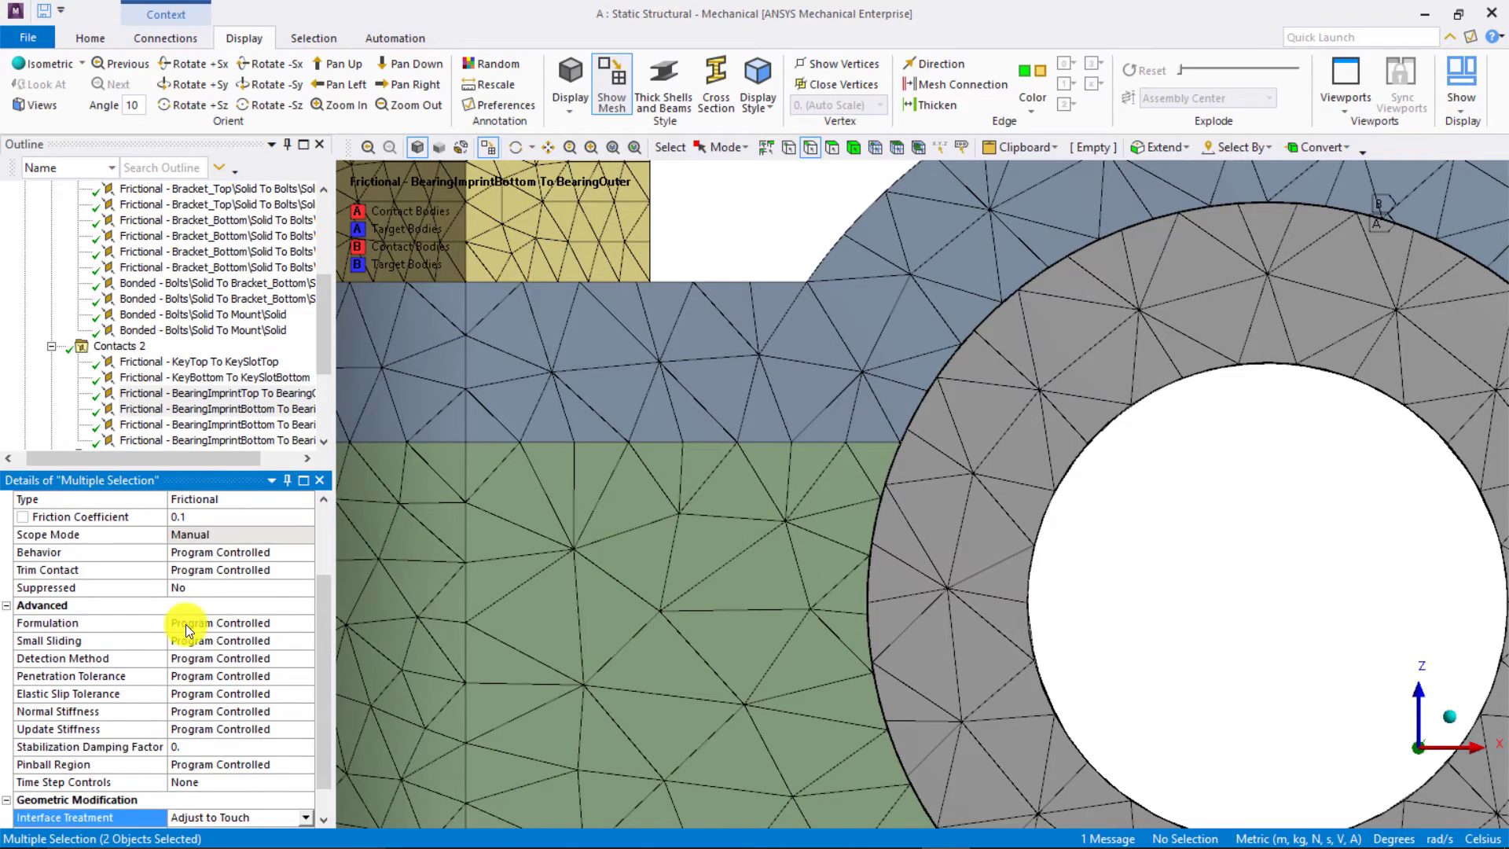
scroll(946, 340, down, 5)
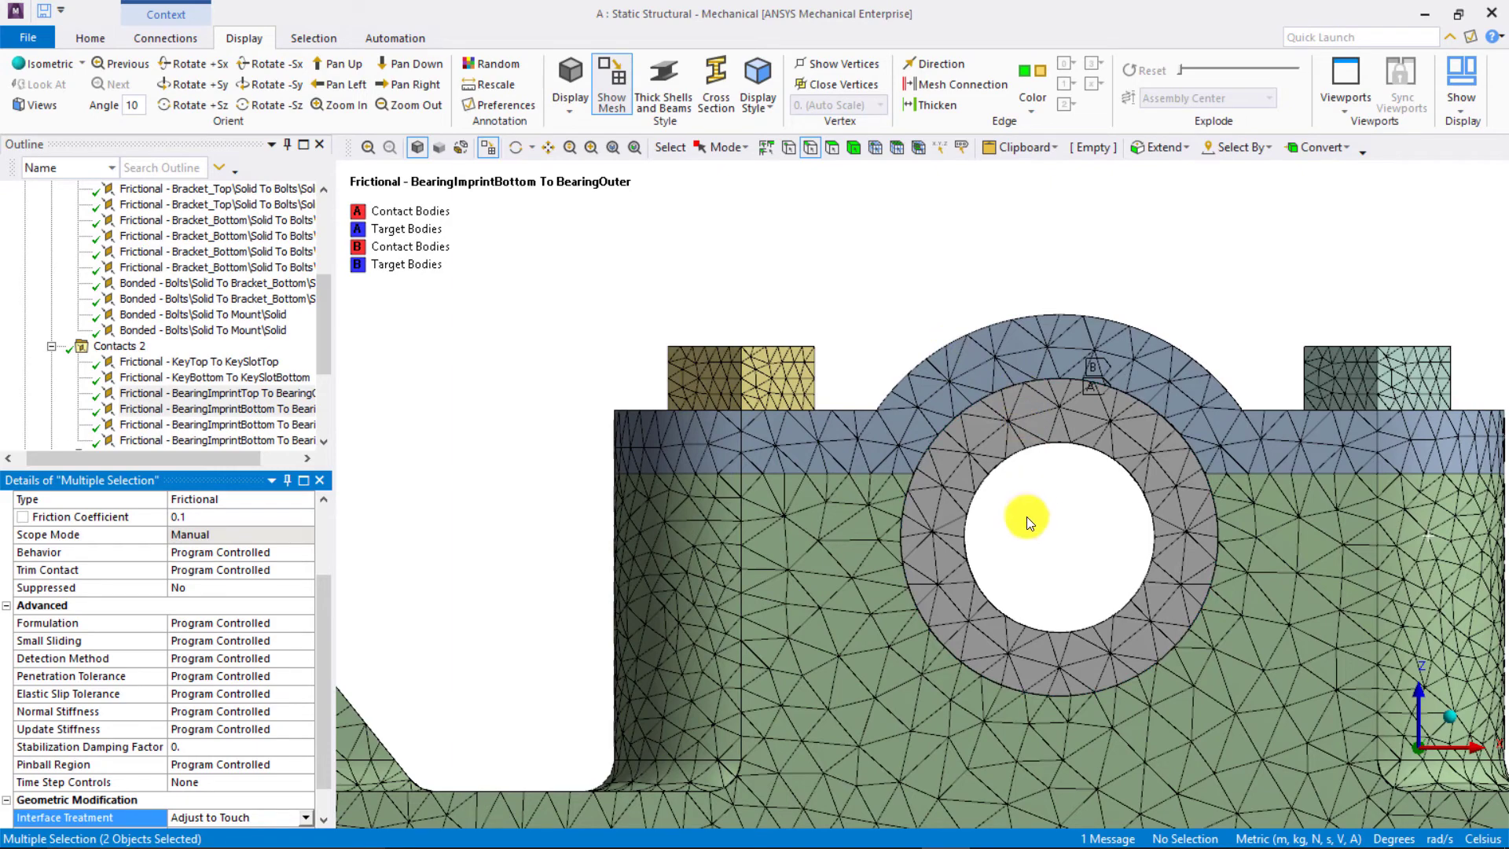
scroll(1062, 497, down, 3)
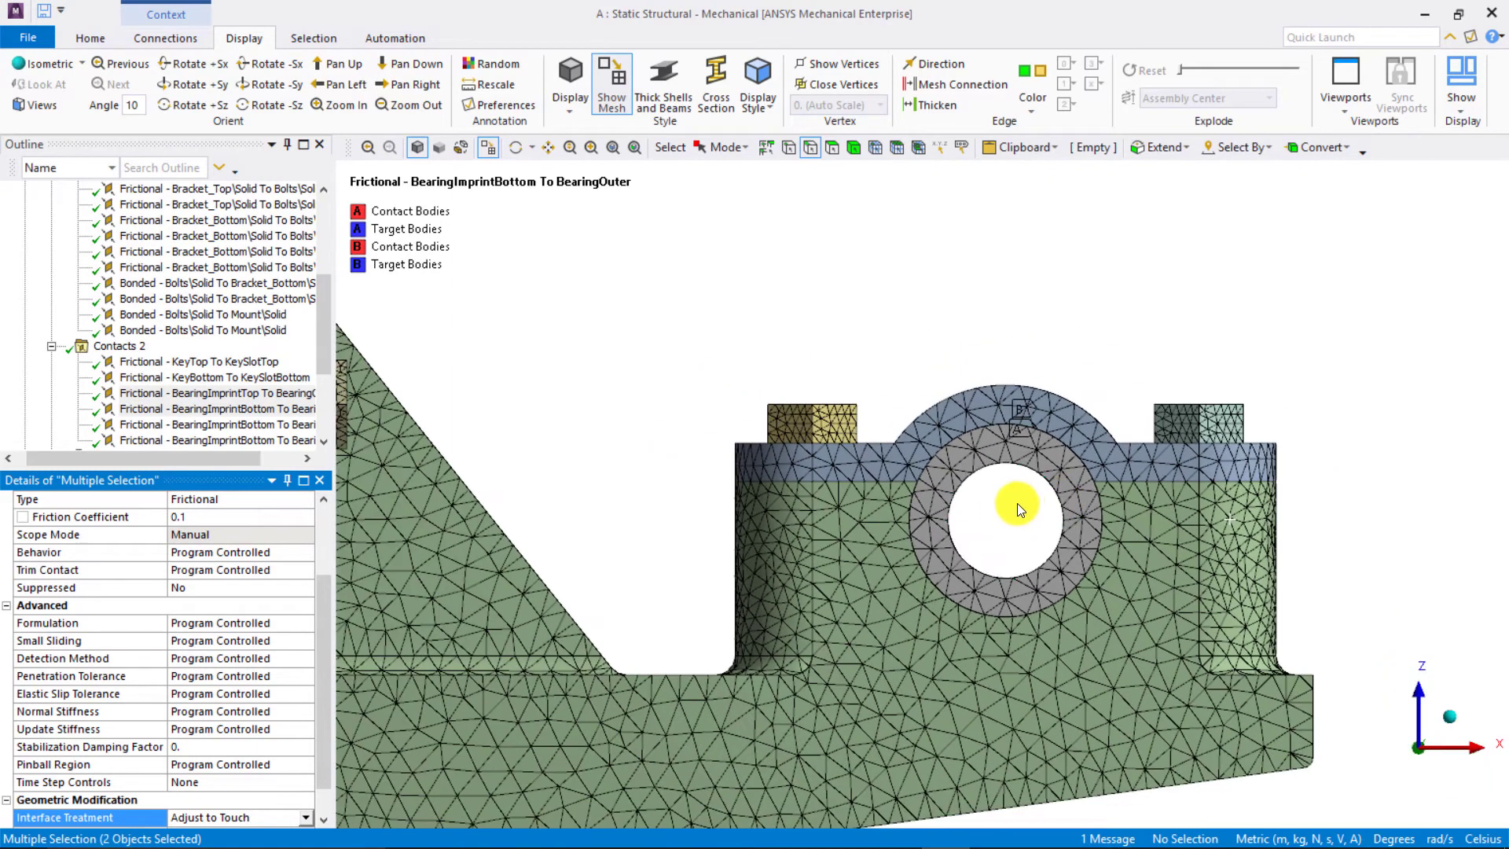
scroll(992, 503, down, 2)
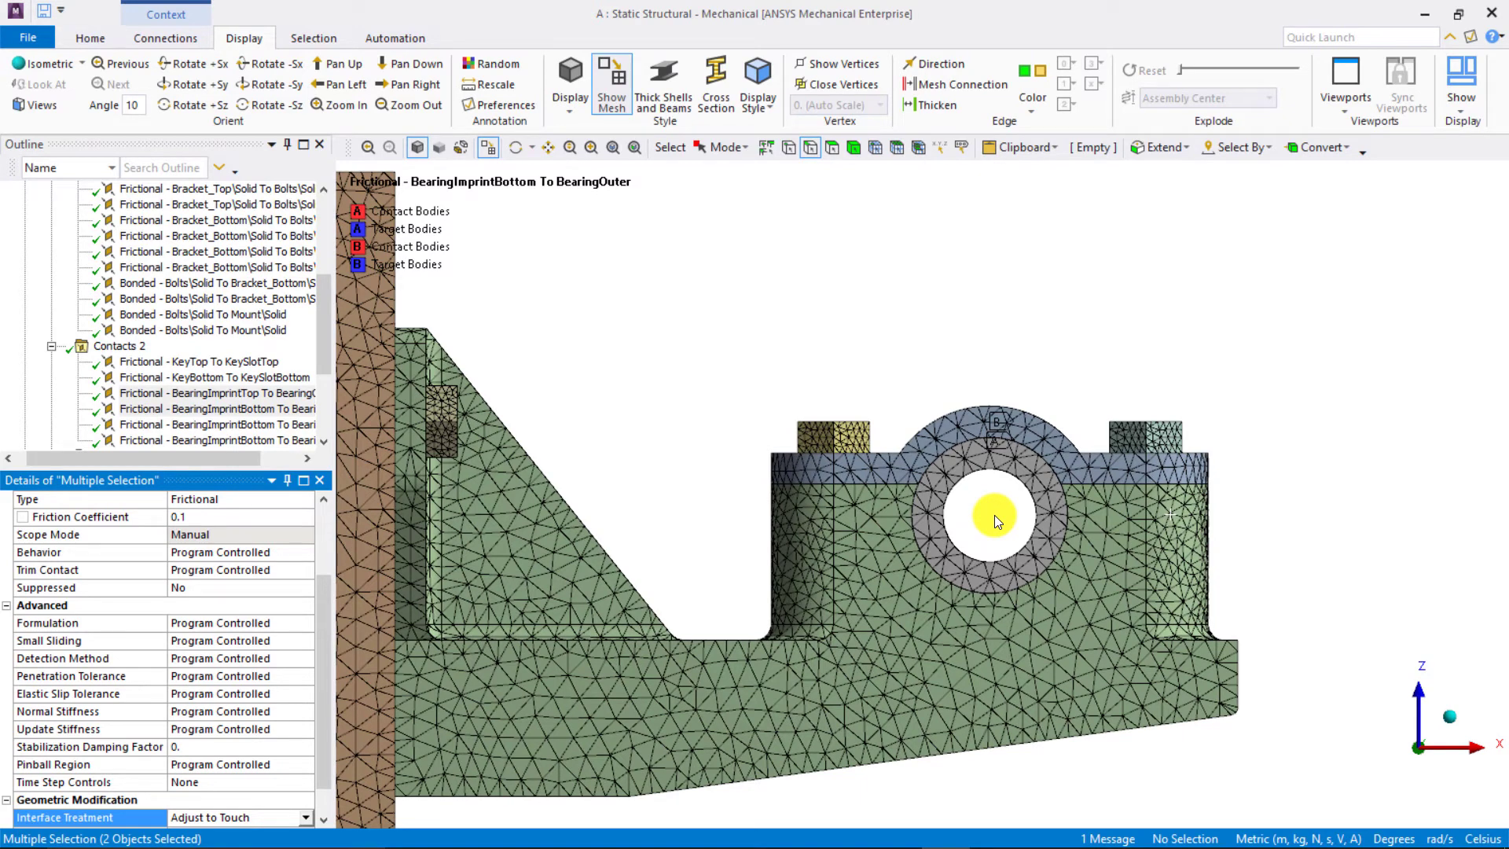
- Generate the Contact Tool's Initial Information table and scroll through every contact pair's status
click(53, 346)
scroll(73, 328, up, 3)
click(51, 235)
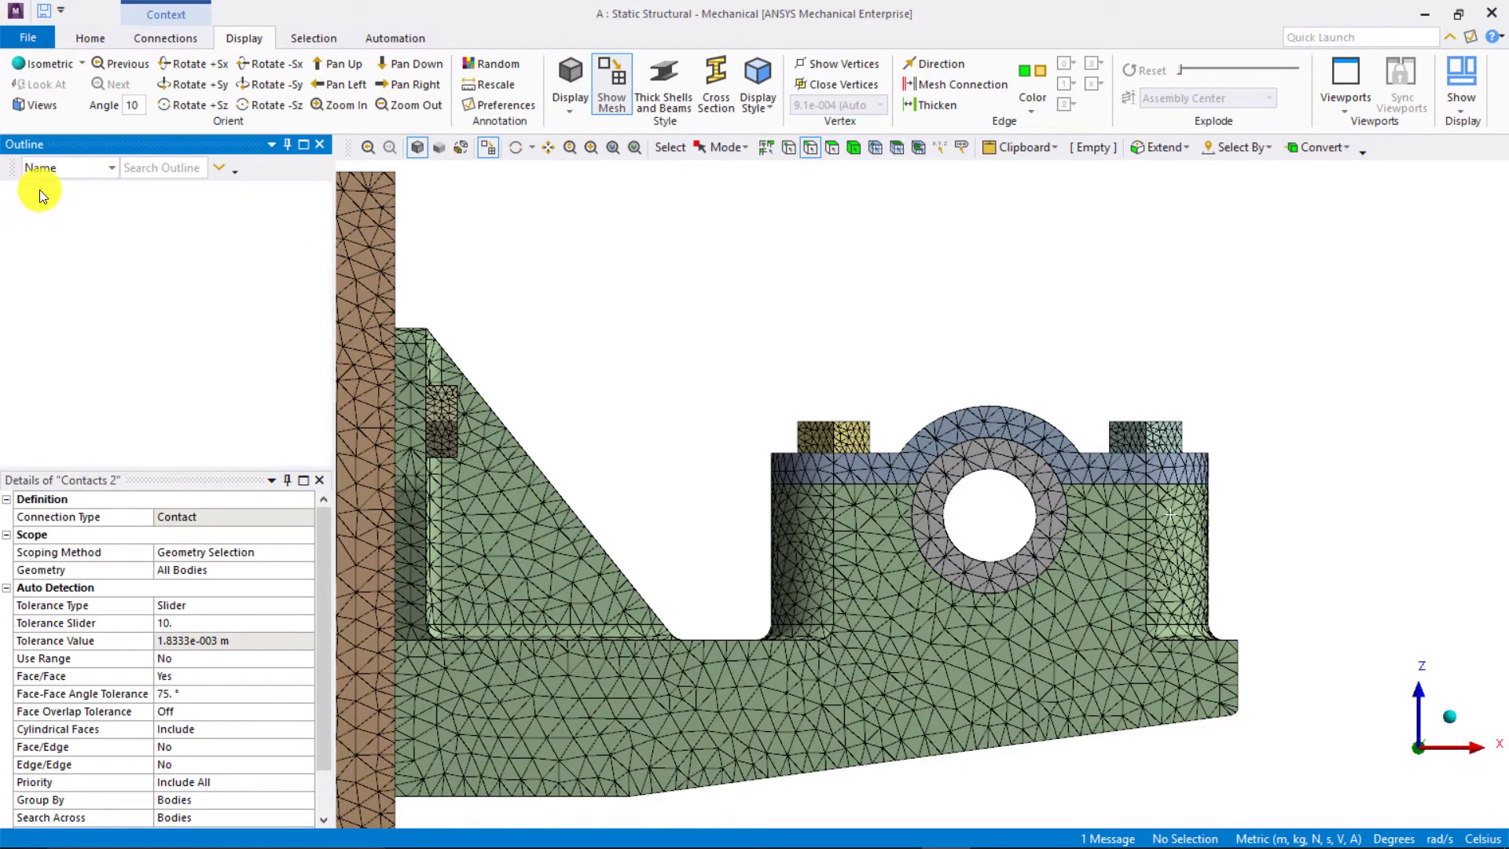
click(160, 333)
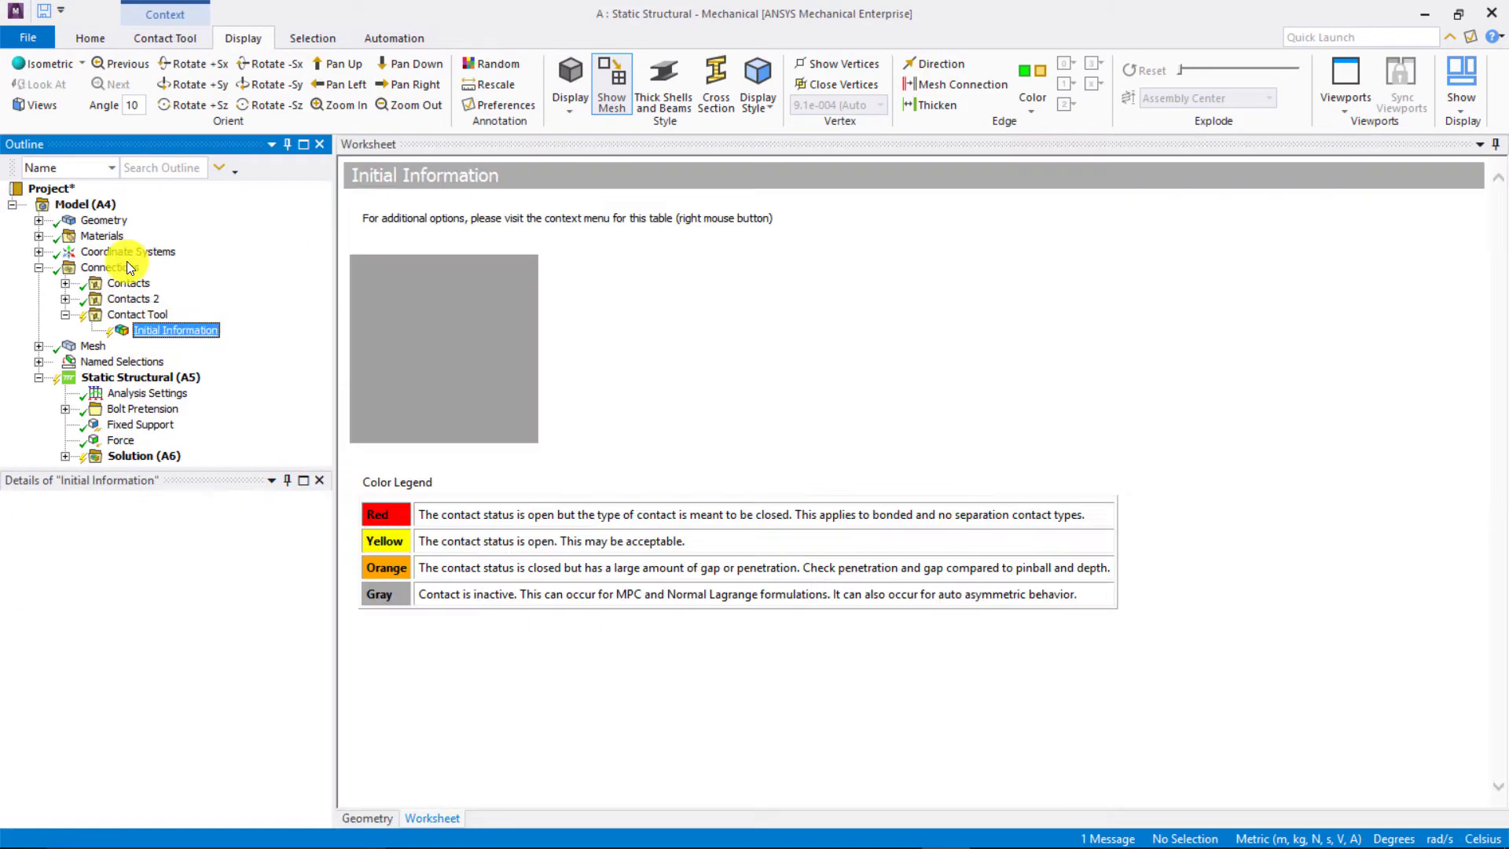
right_click(188, 328)
click(163, 294)
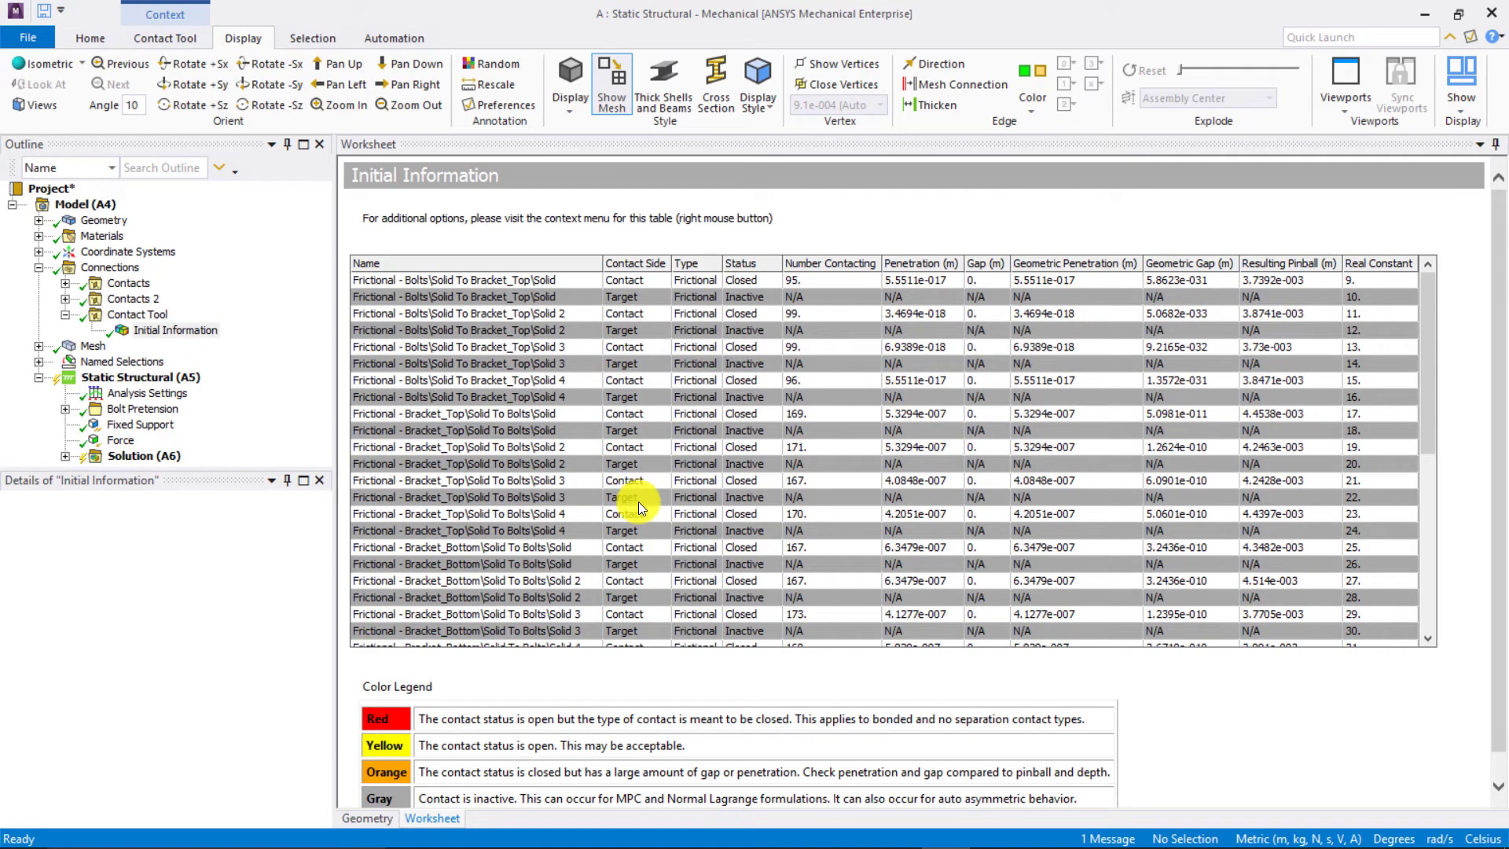
scroll(638, 502, down, 5)
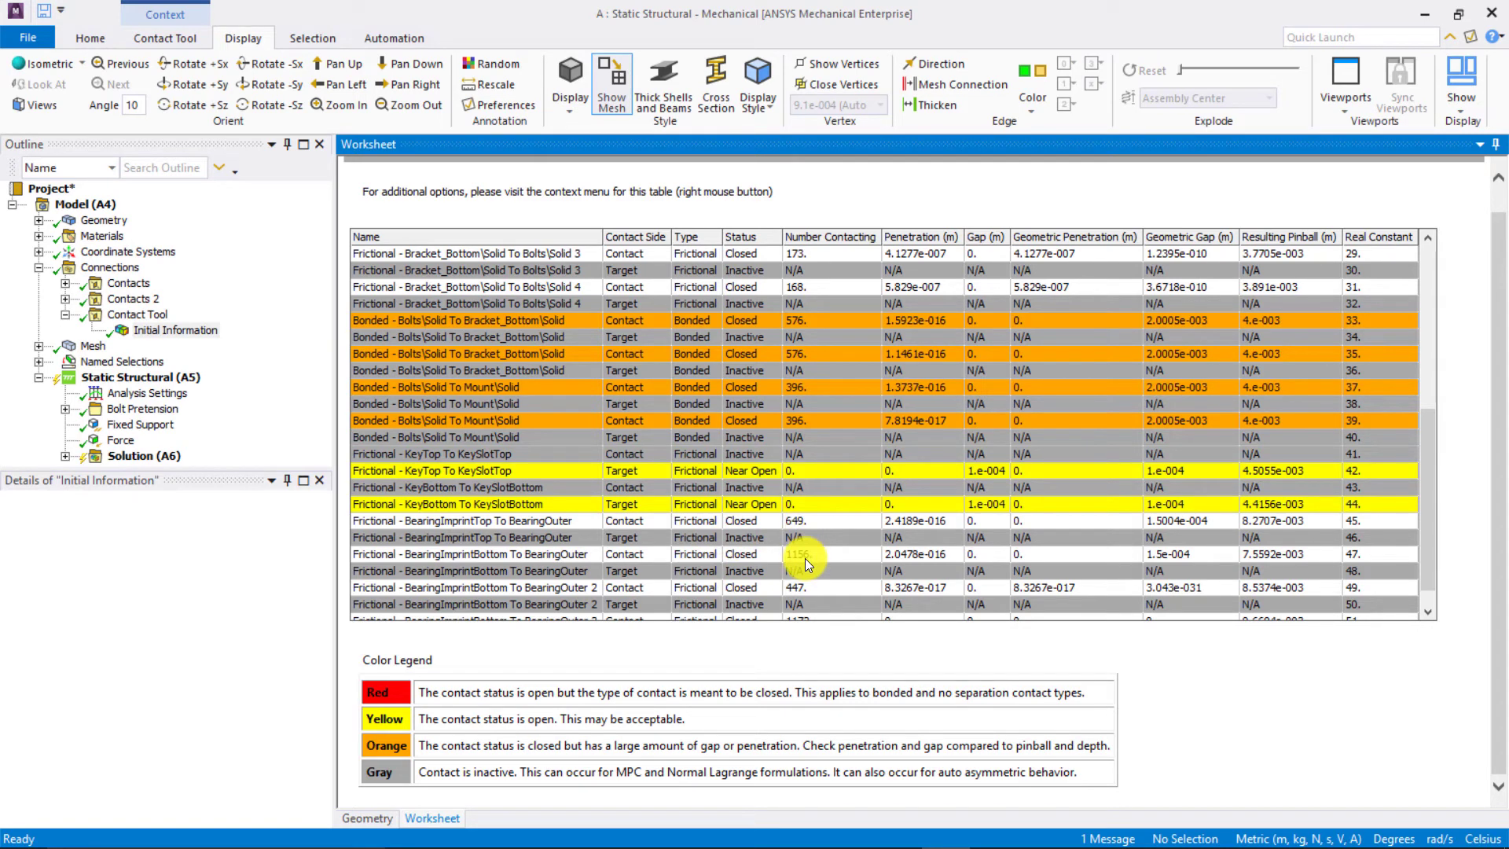
click(65, 315)
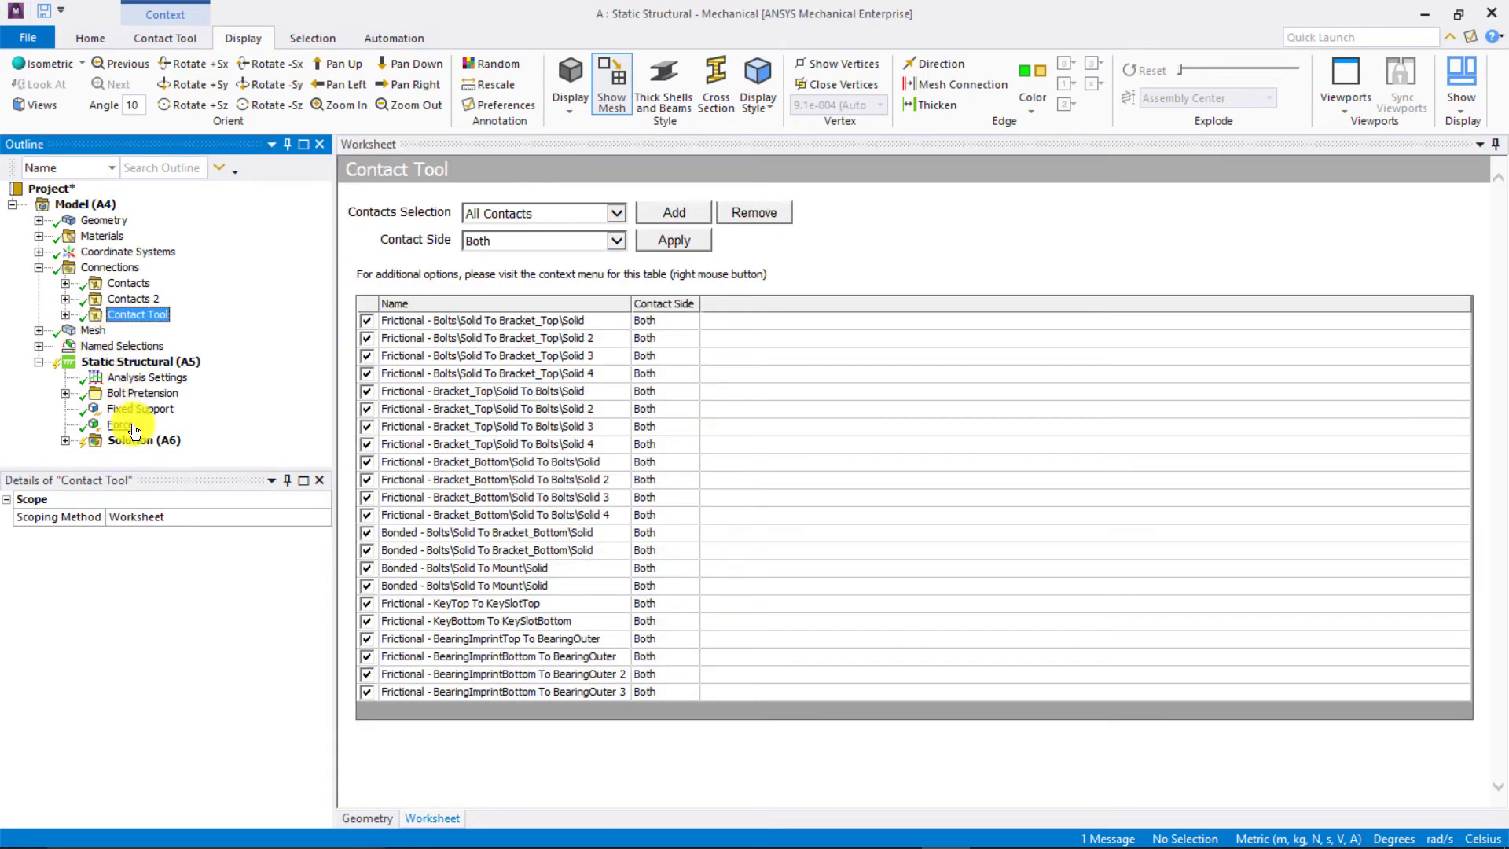
- Solve the two-step static structural analysis from the Solution (A6) branch
click(130, 442)
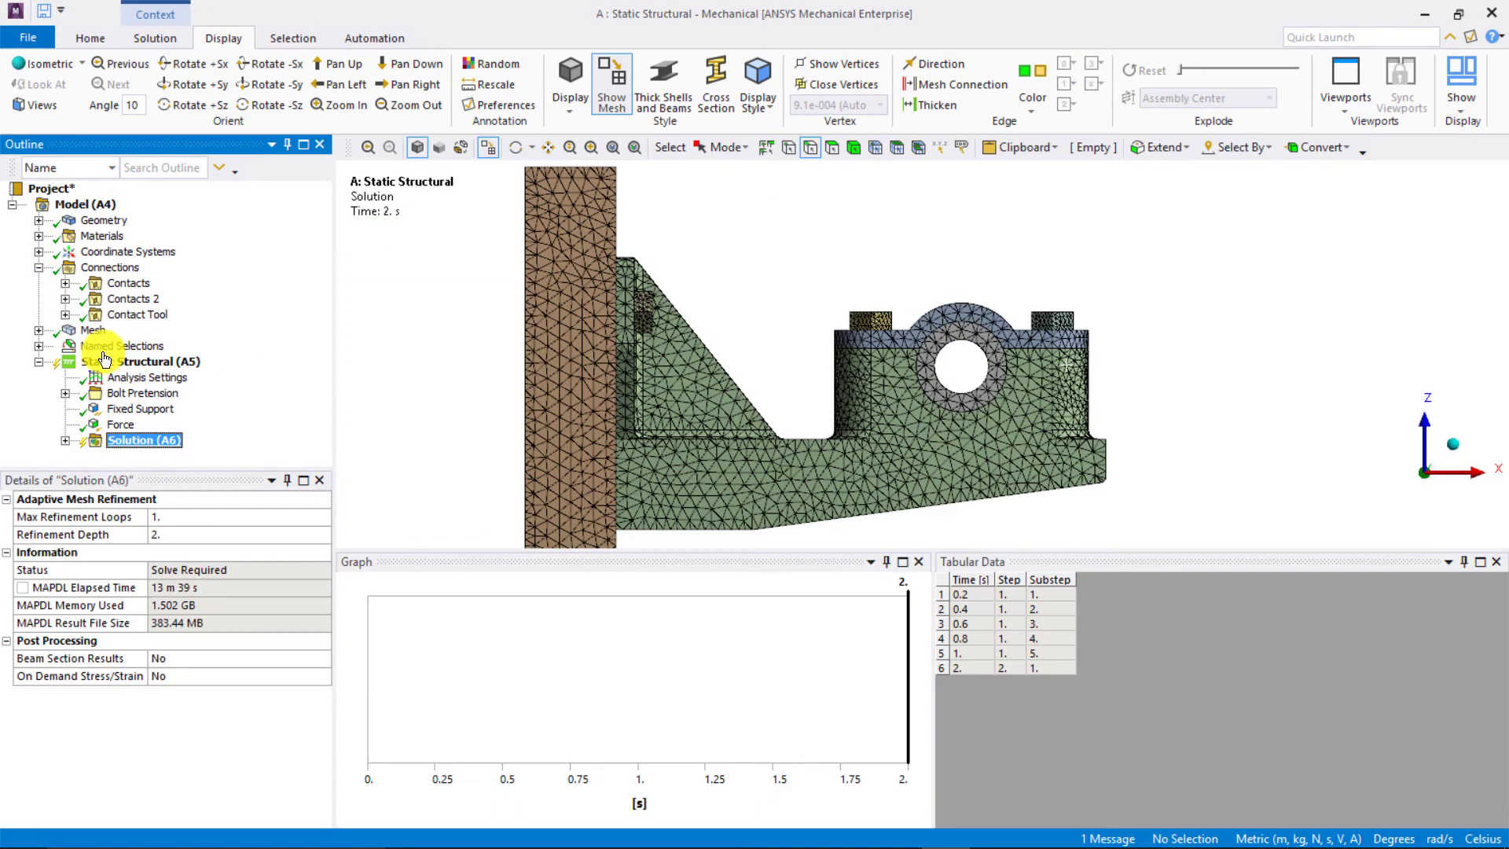
click(86, 34)
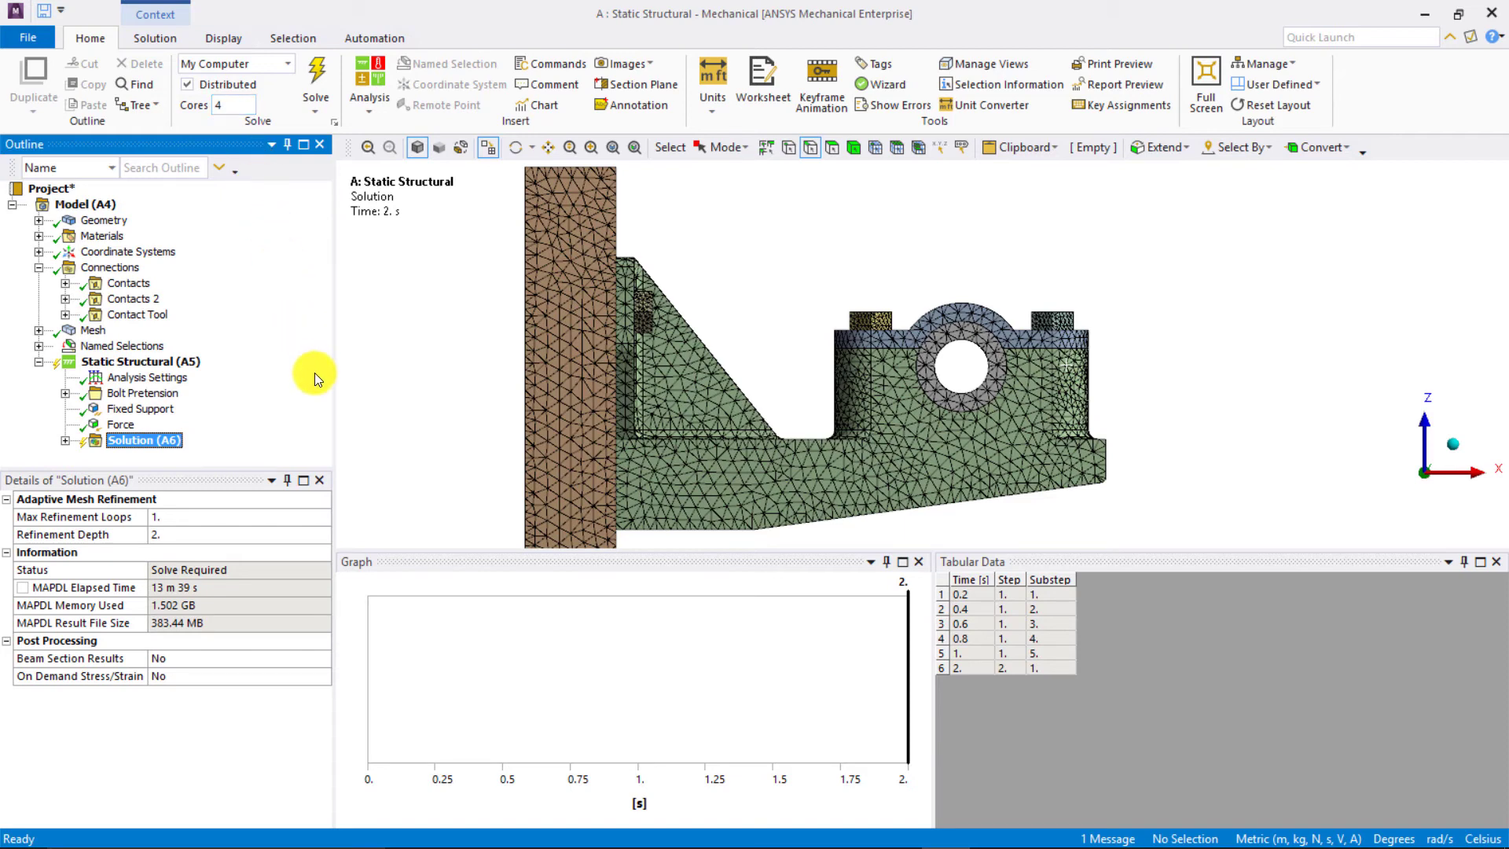
right_click(161, 442)
click(174, 383)
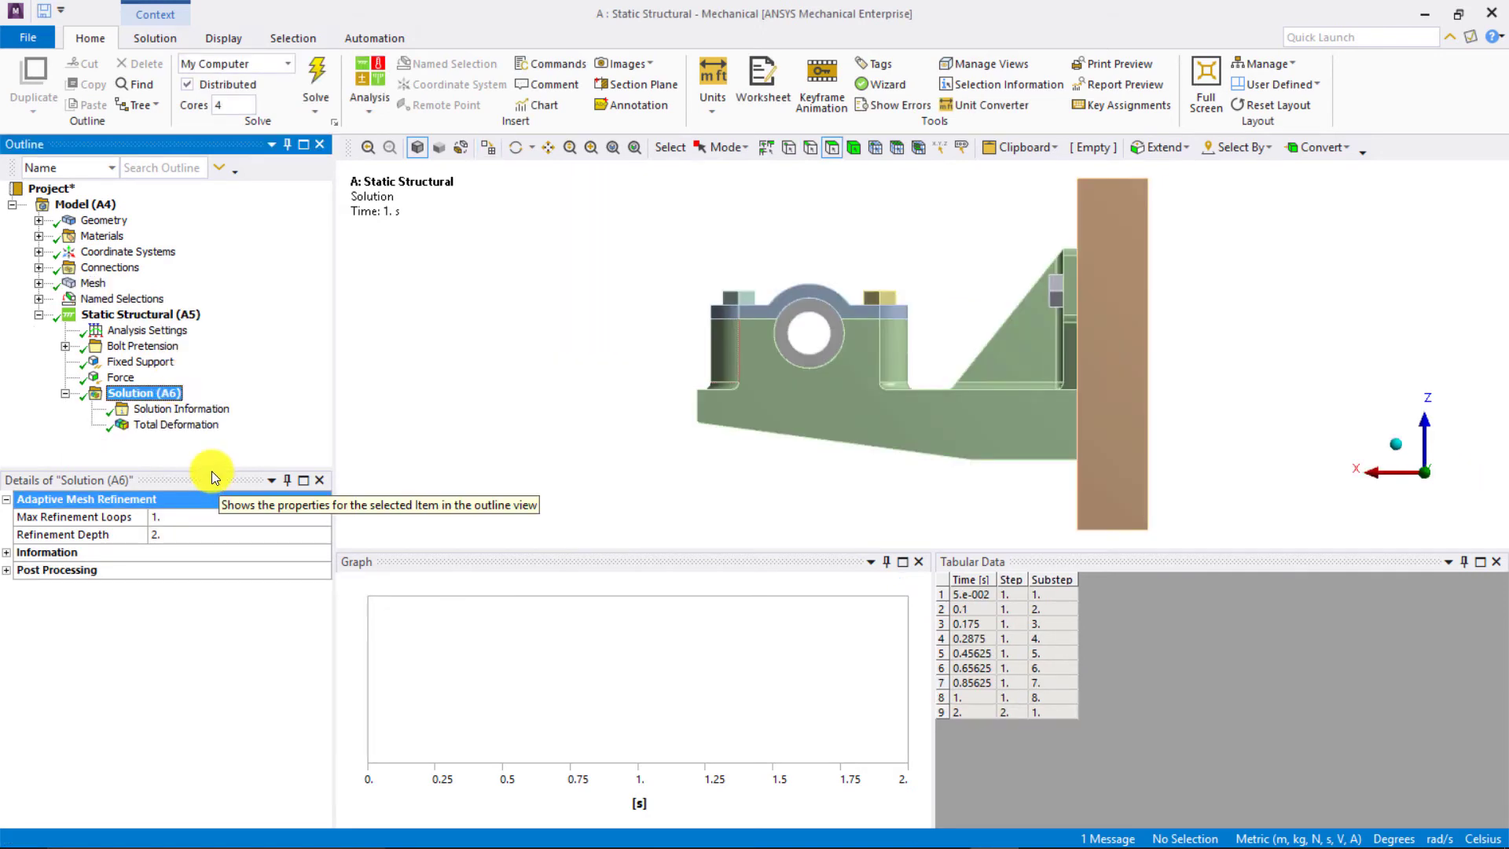
- Show Total Deformation around the bearing block and bolts at the last time, 2 s
click(189, 429)
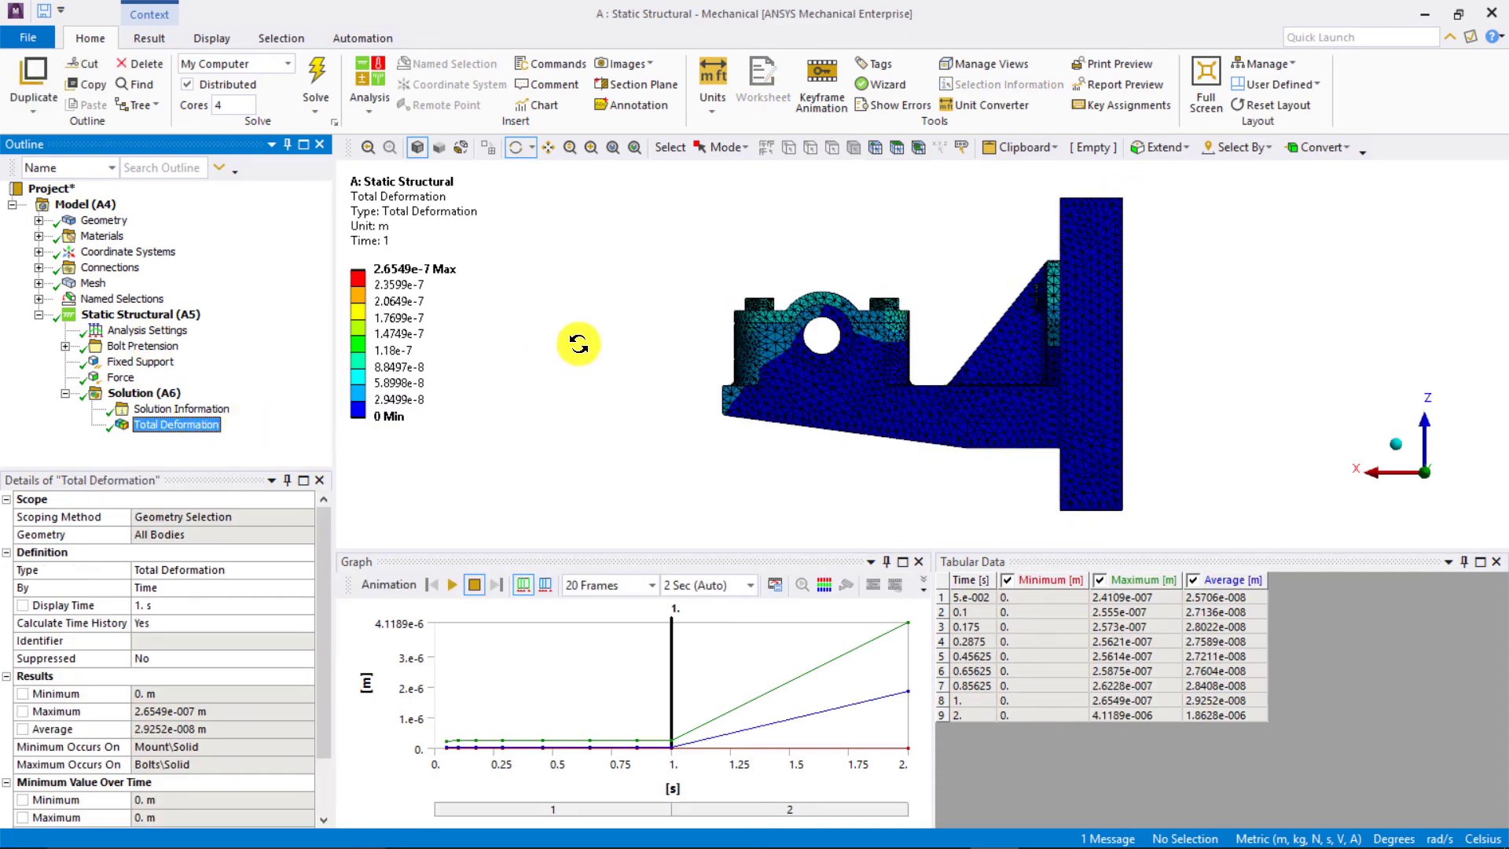
scroll(623, 346, down, 3)
drag(751, 278, 1125, 475)
drag(903, 390, 1115, 436)
right_drag(794, 344, 1058, 505)
click(170, 604)
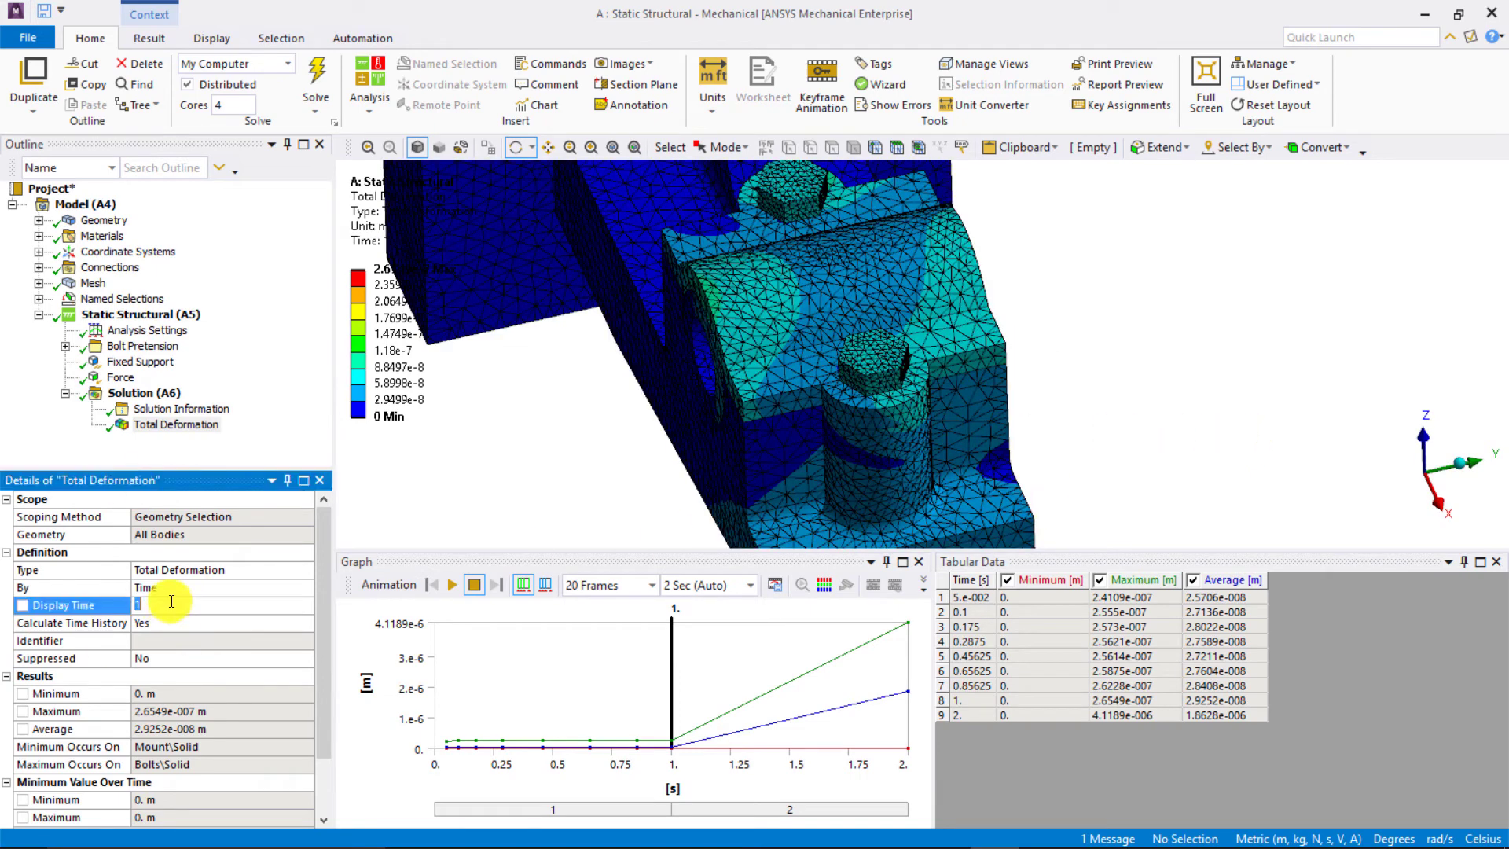
key(Return)
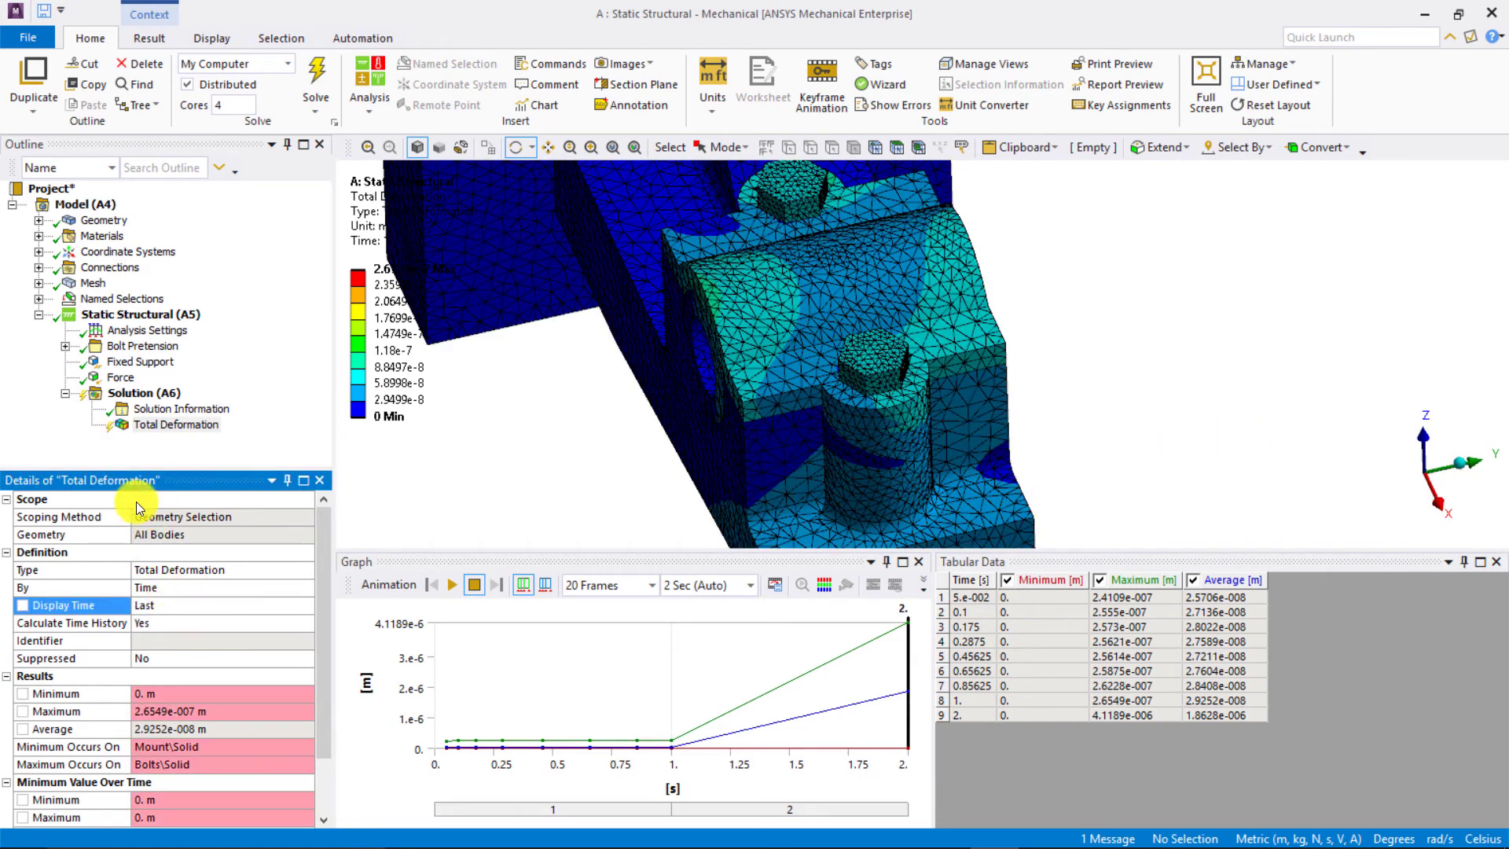
- Retrieve the Total Deformation result and view the bracket from the front, zoomed in
right_click(146, 425)
click(149, 364)
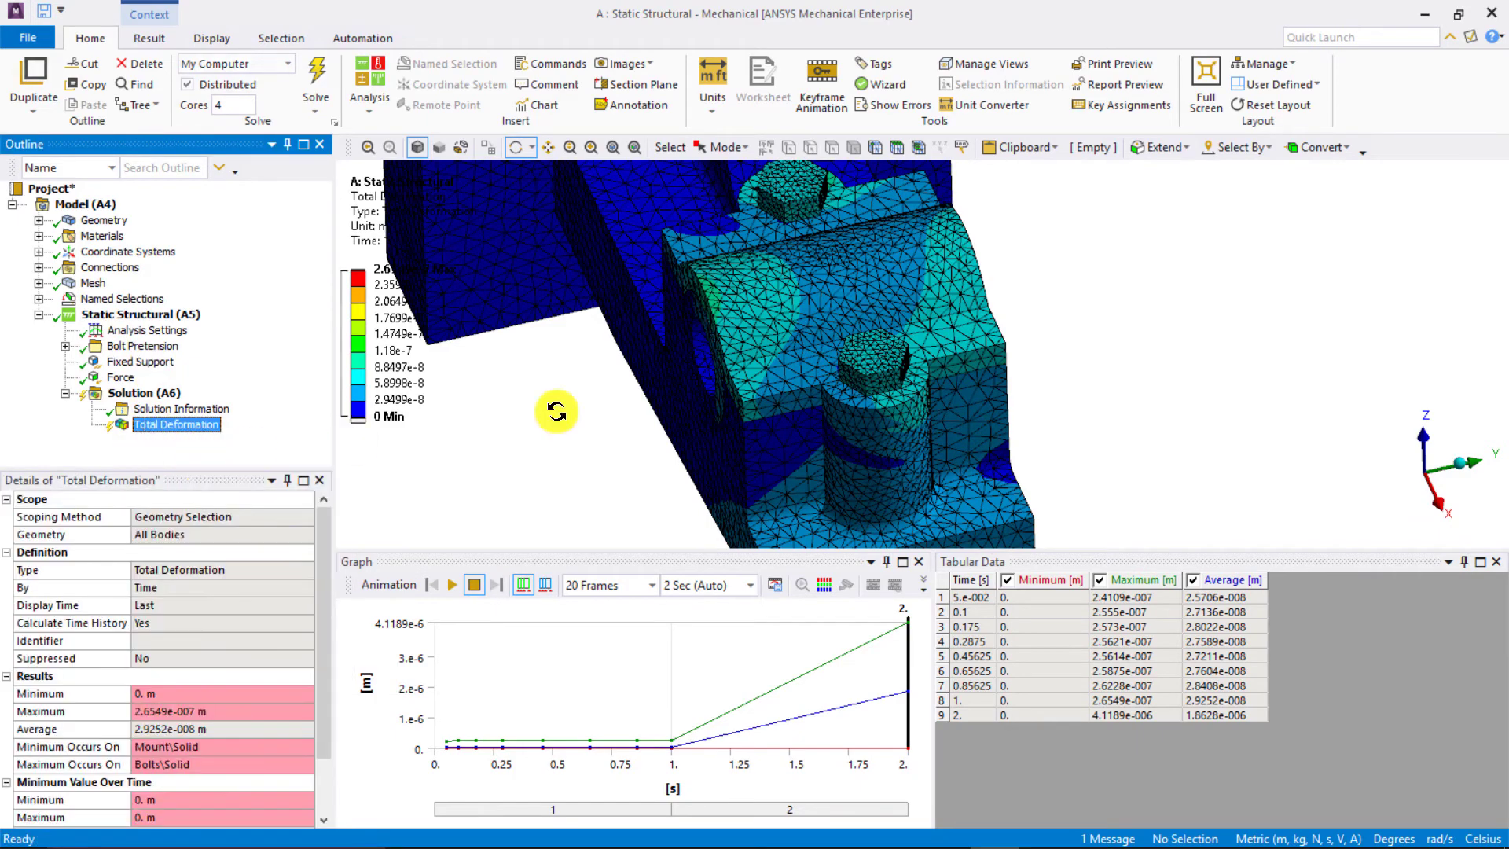
scroll(666, 384, down, 3)
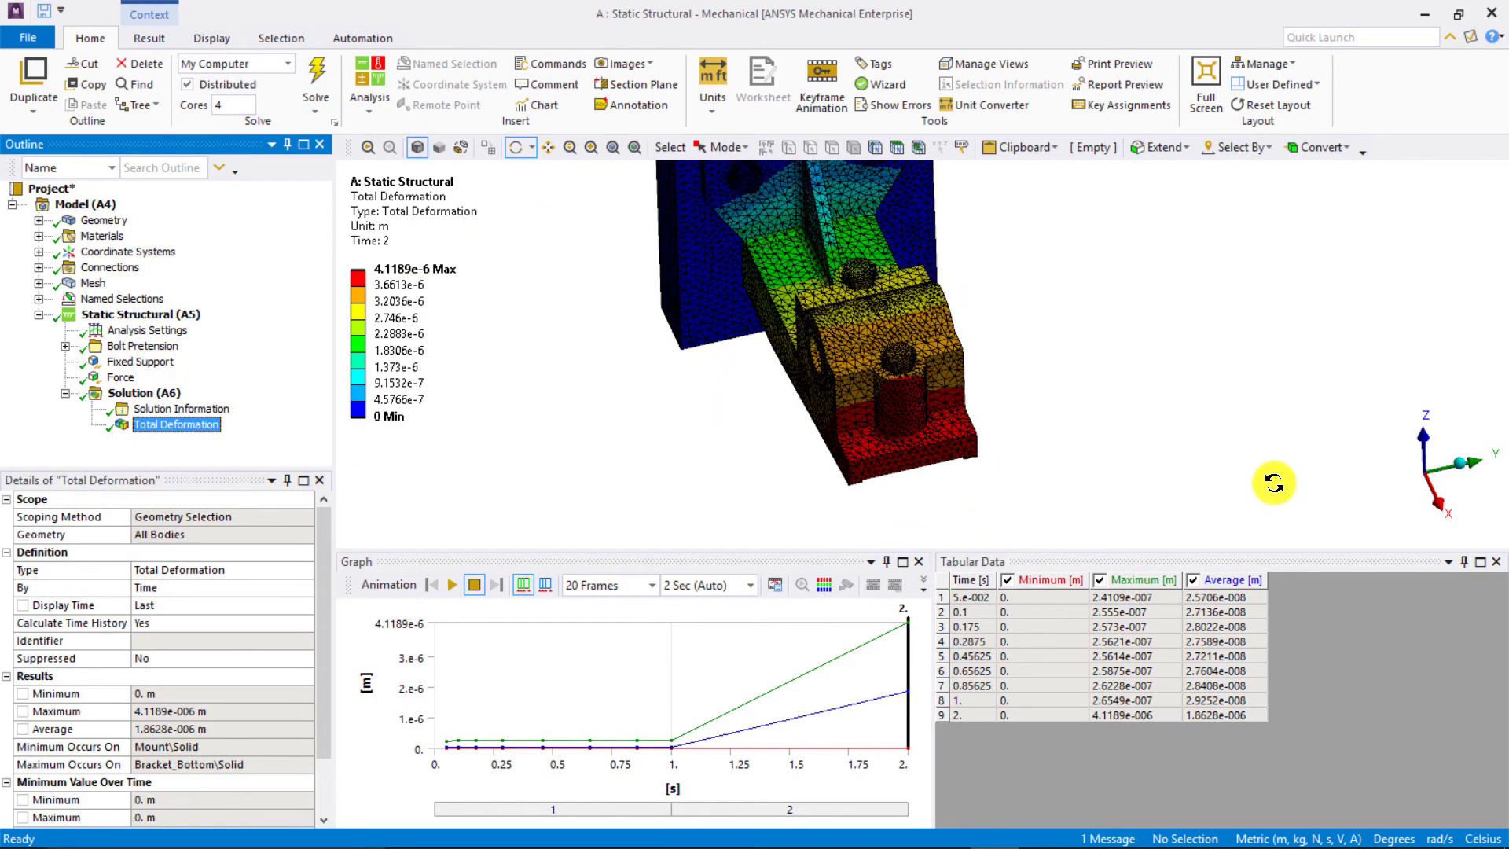
click(1395, 490)
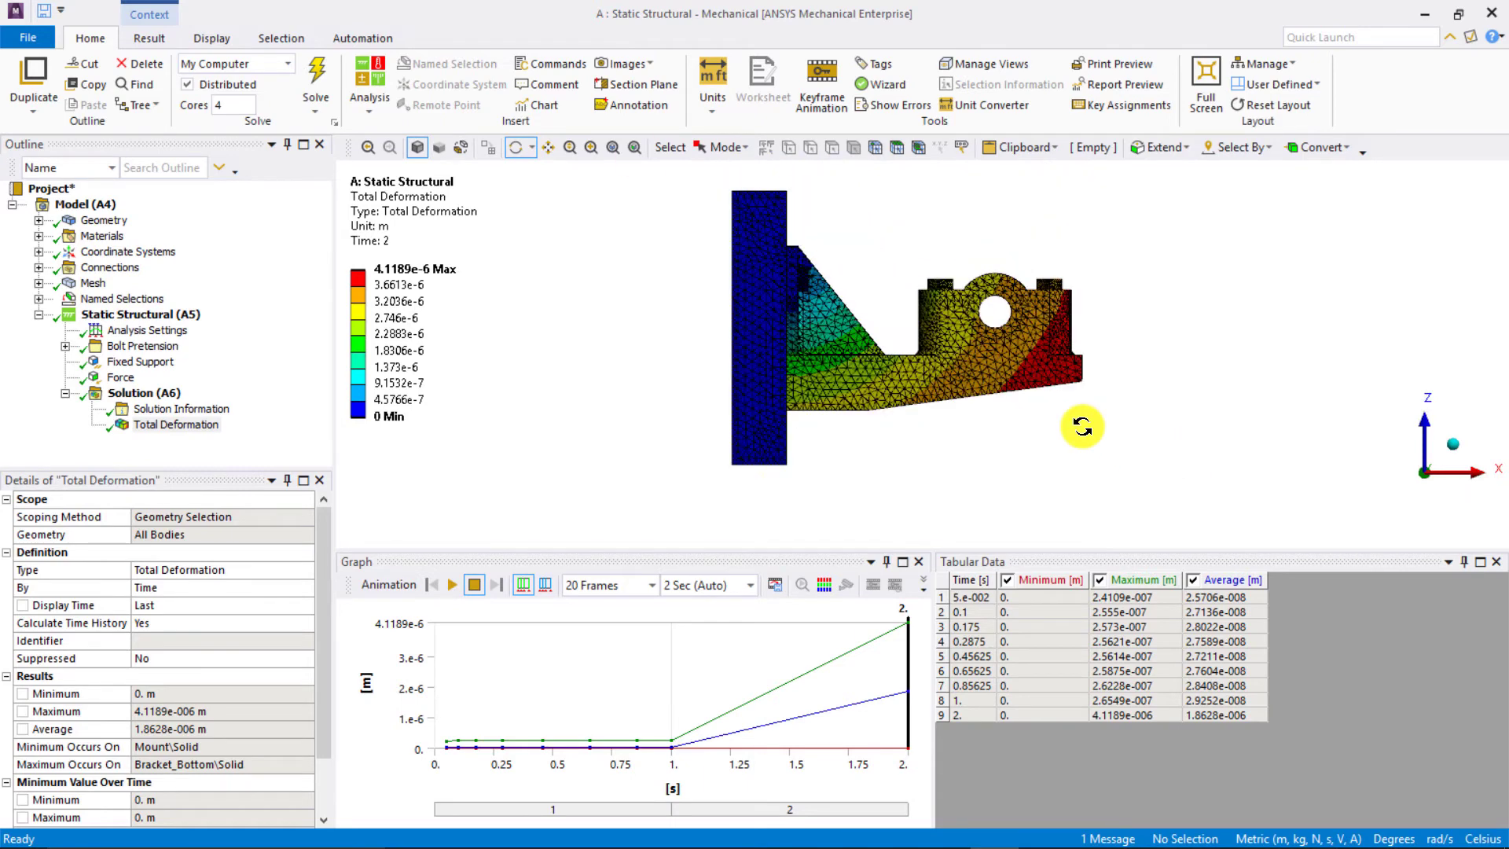
scroll(882, 372, up, 2)
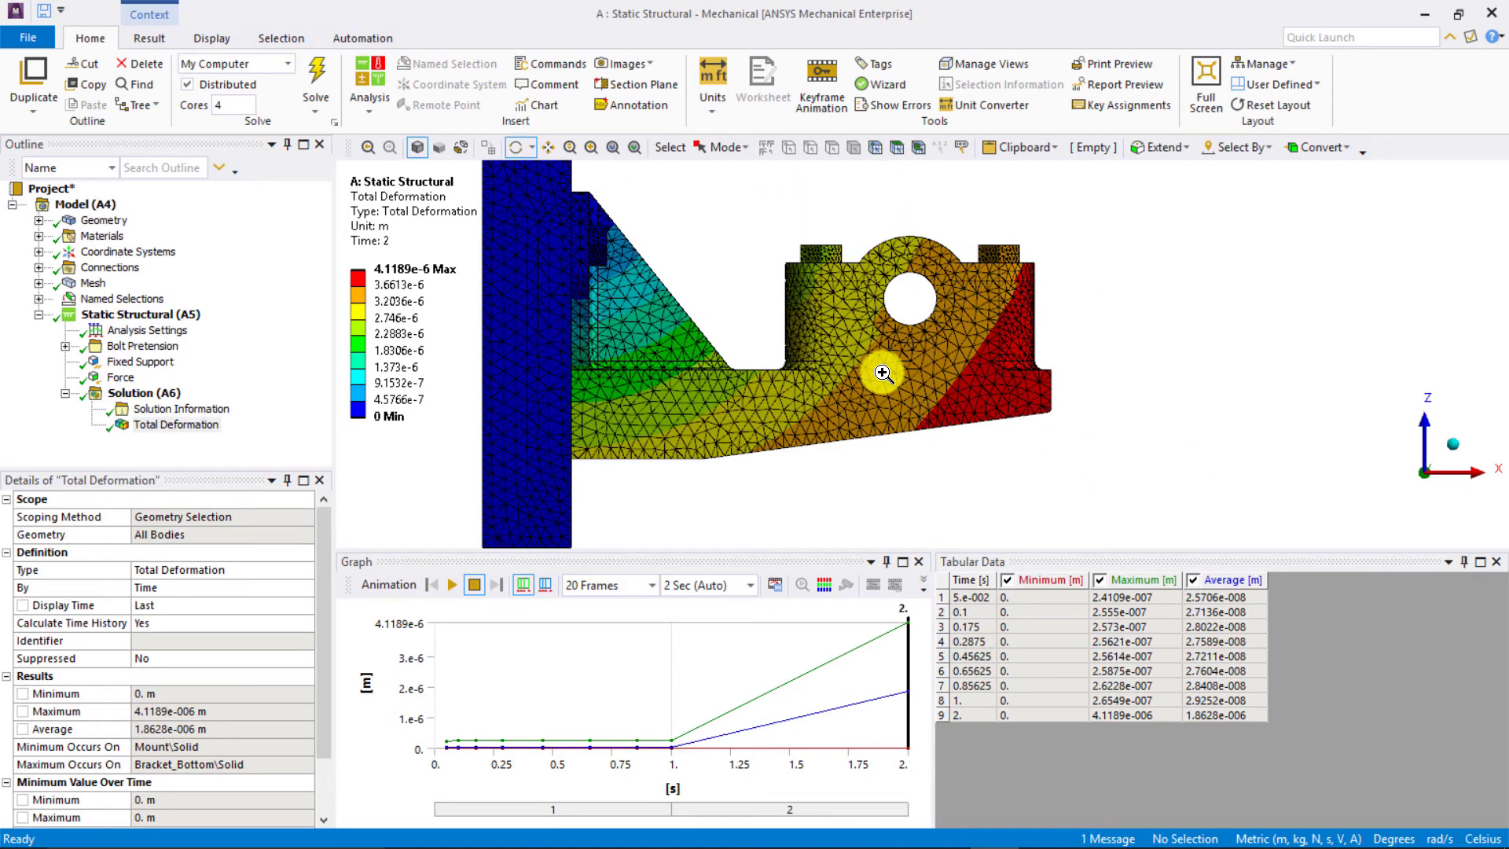
- Set the deformation display scale to 1.3e+004 (Auto Scale)
click(148, 37)
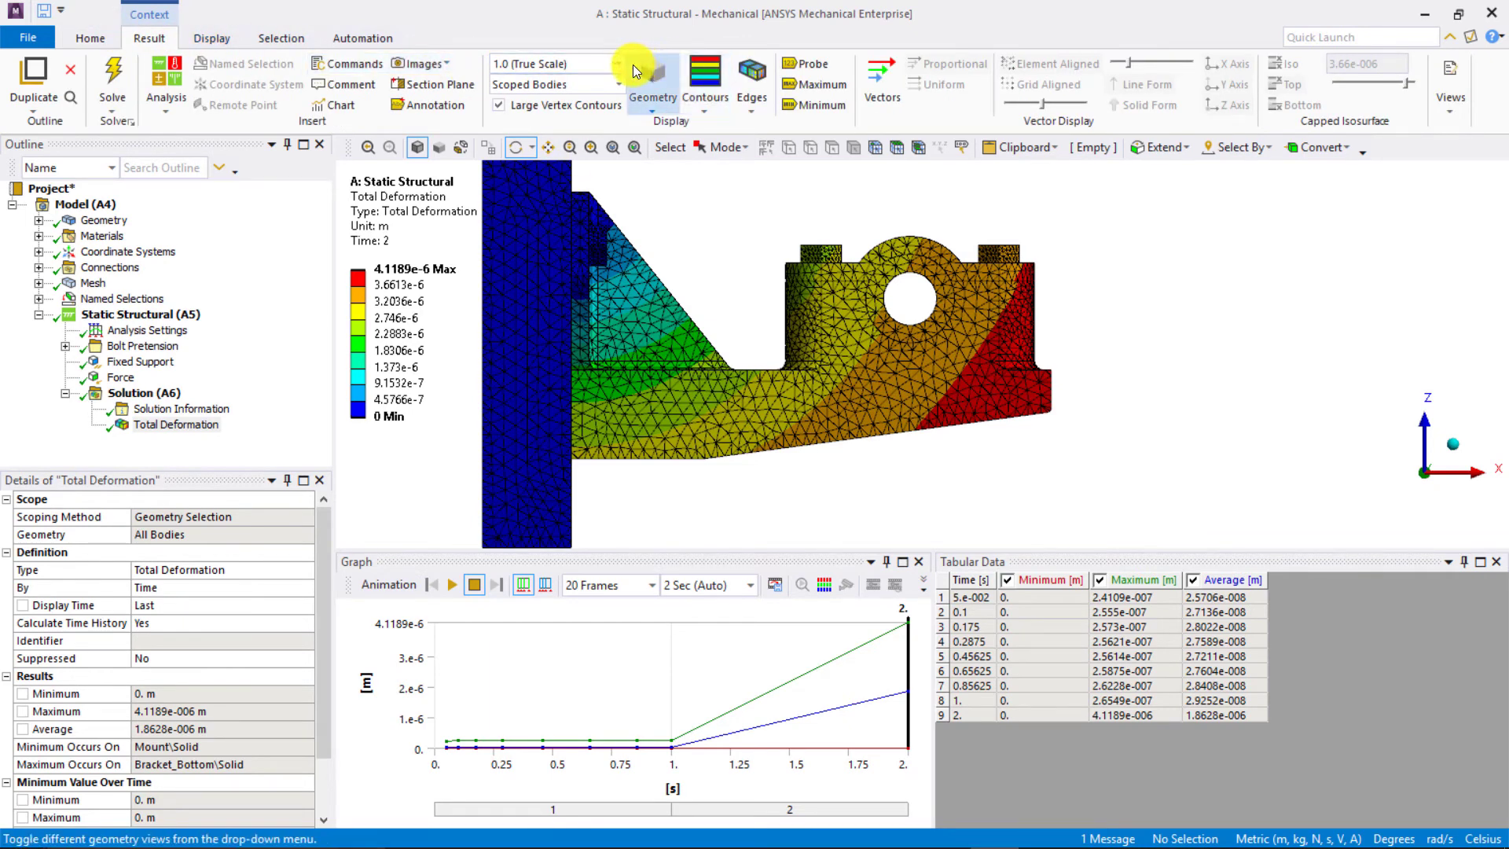
click(619, 63)
click(543, 98)
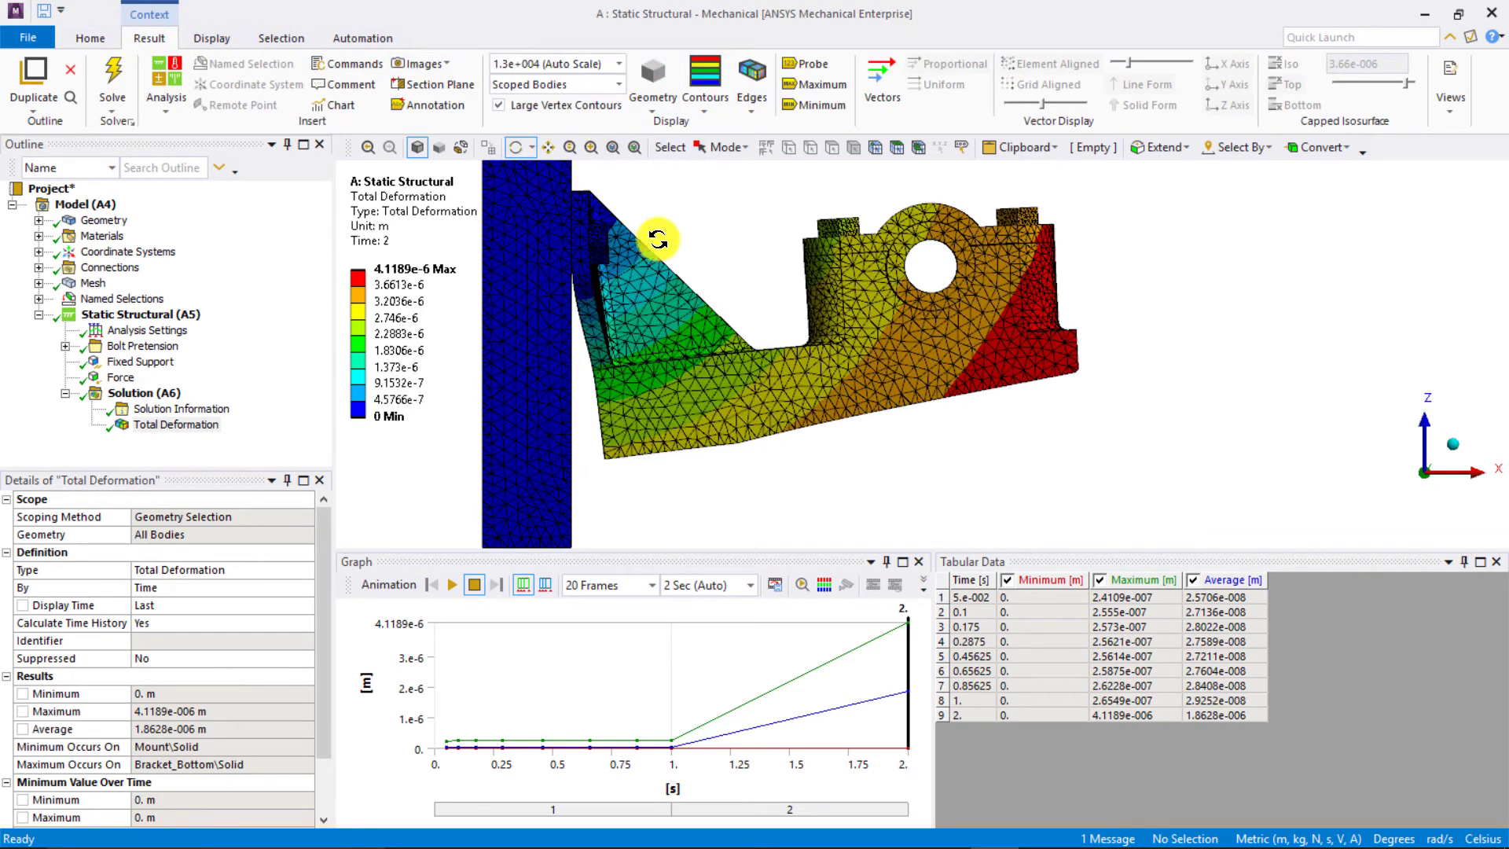
scroll(795, 313, down, 3)
drag(798, 320, 918, 320)
scroll(993, 380, up, 3)
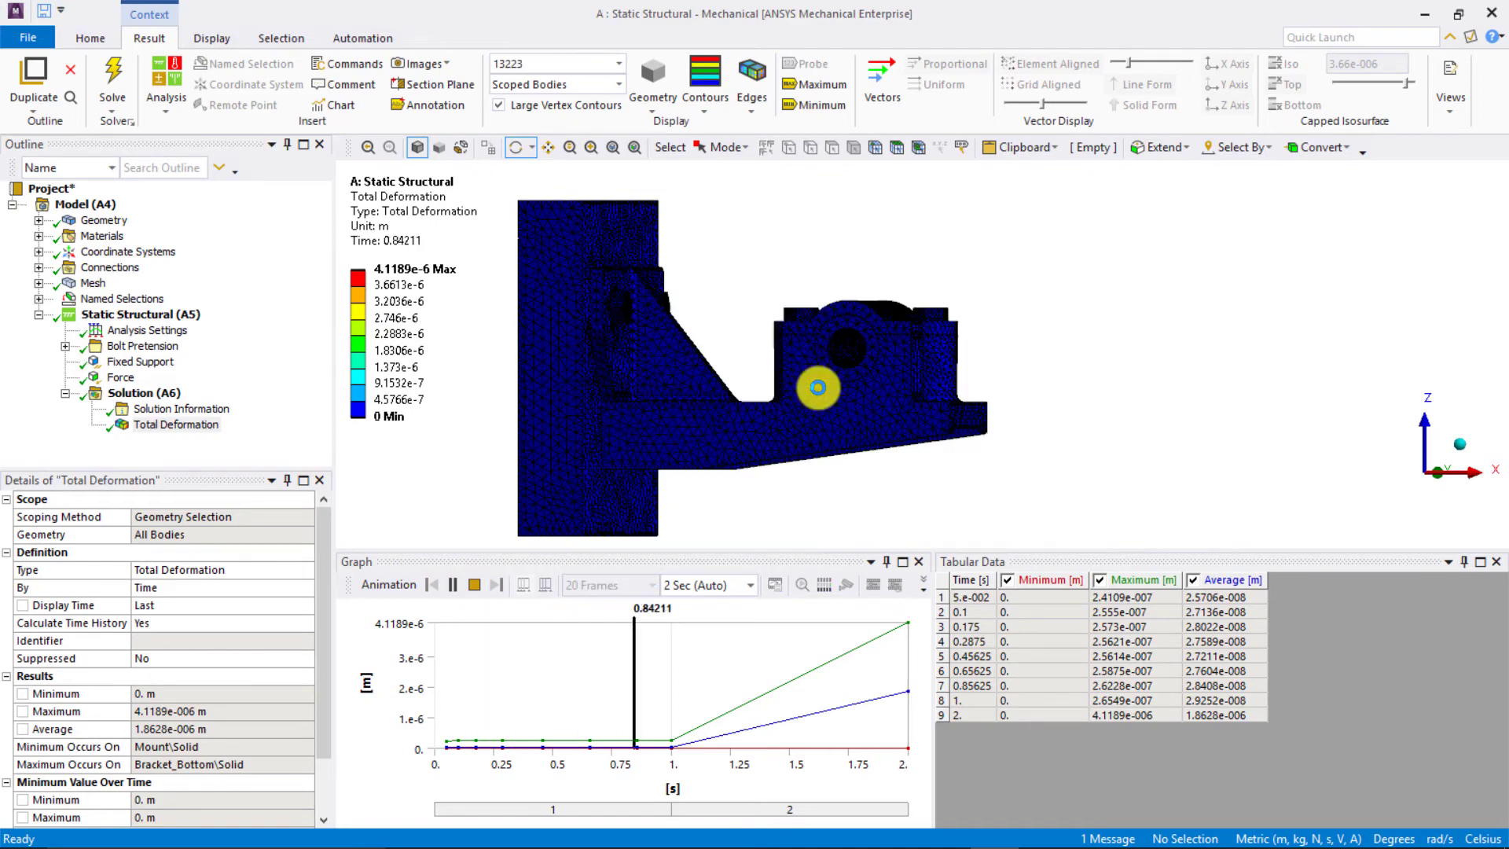
- Orbit the animated deformation, stop the animation, and rotate the model face-on
drag(817, 387, 745, 314)
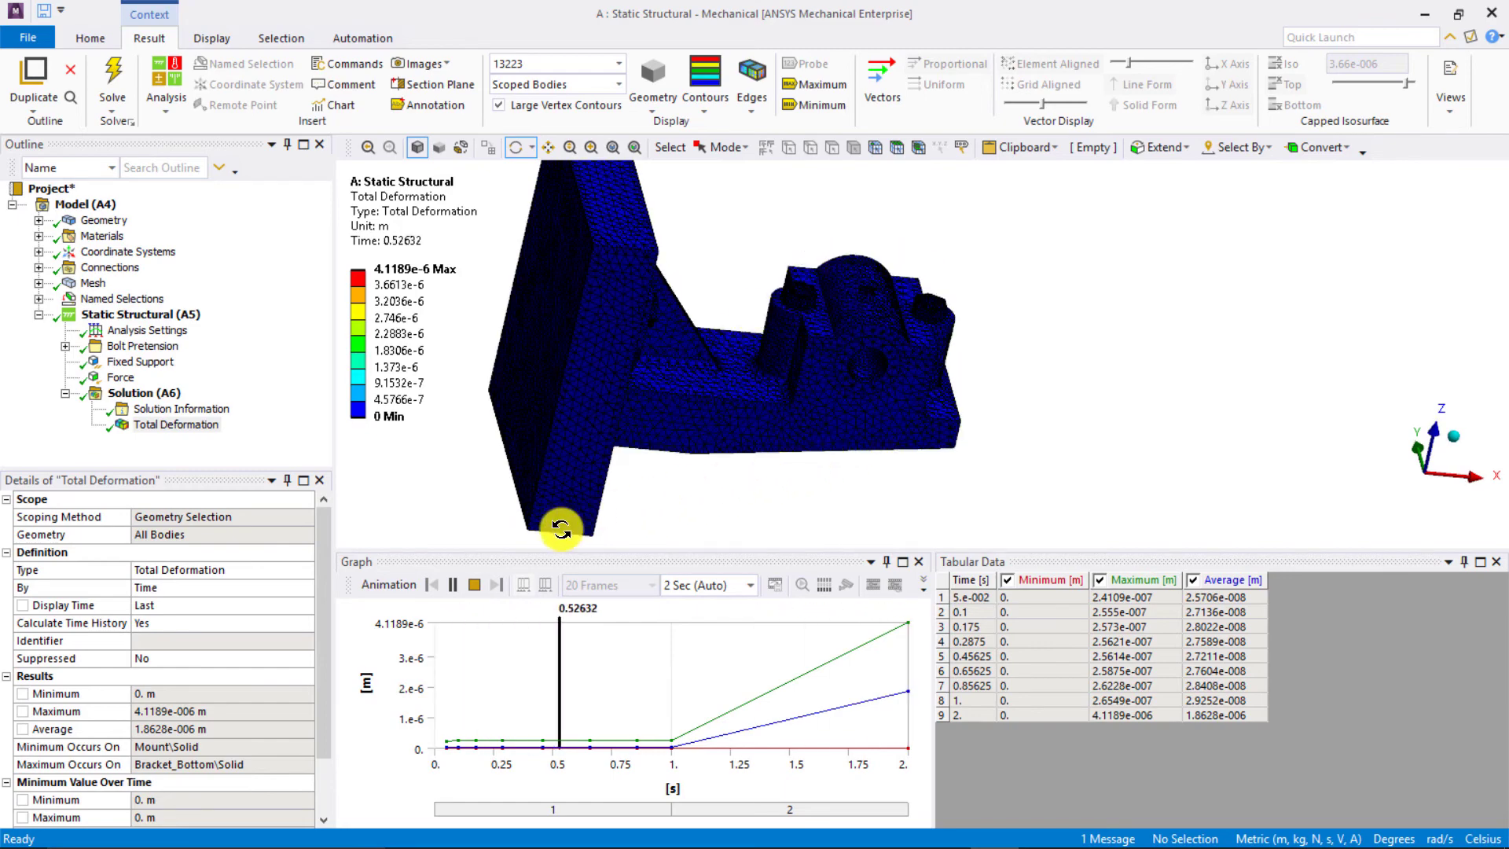
drag(917, 428, 615, 318)
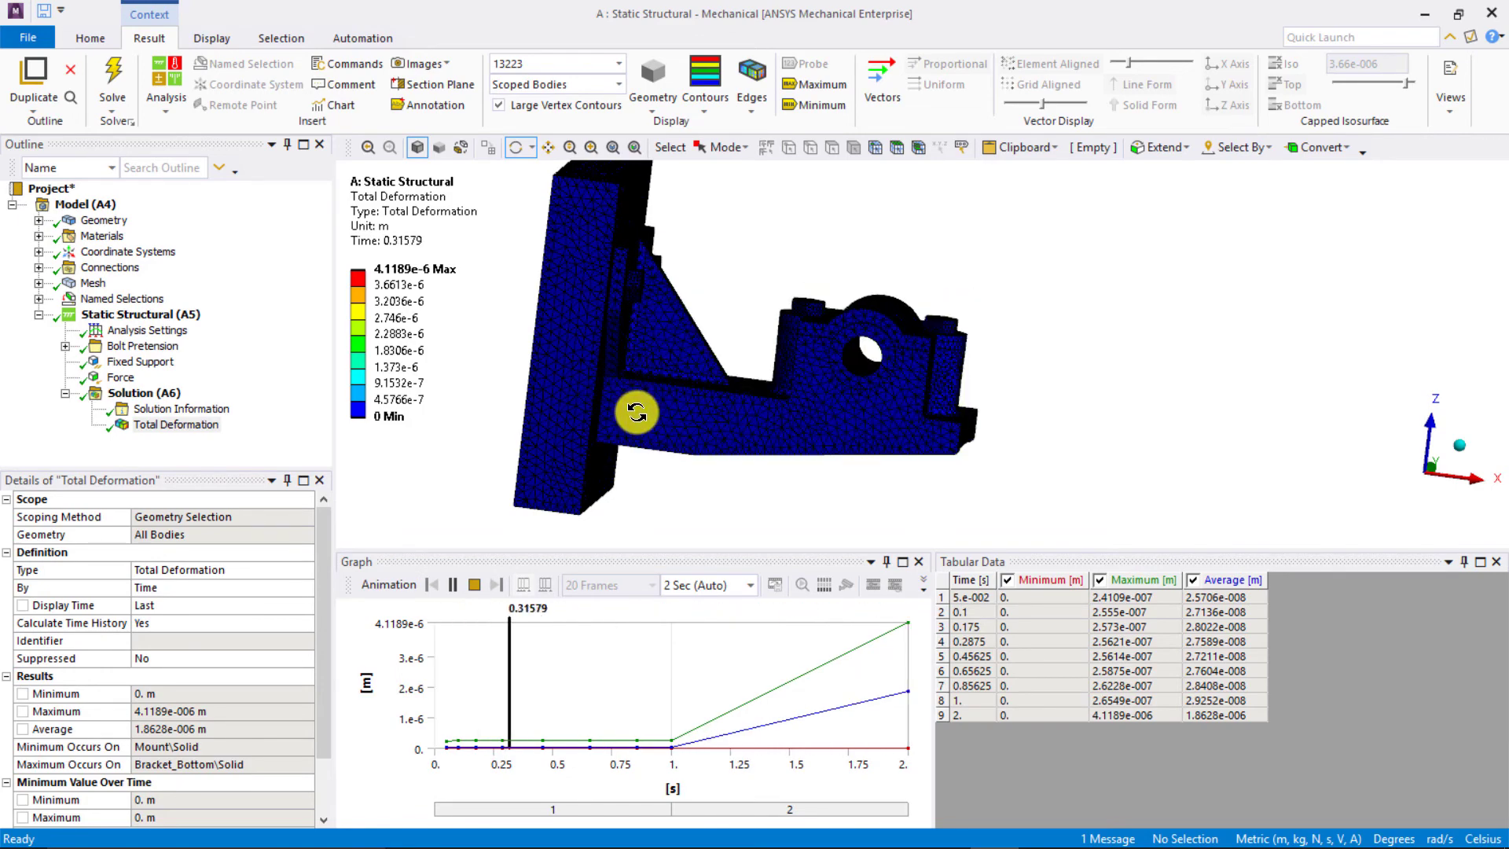
click(475, 585)
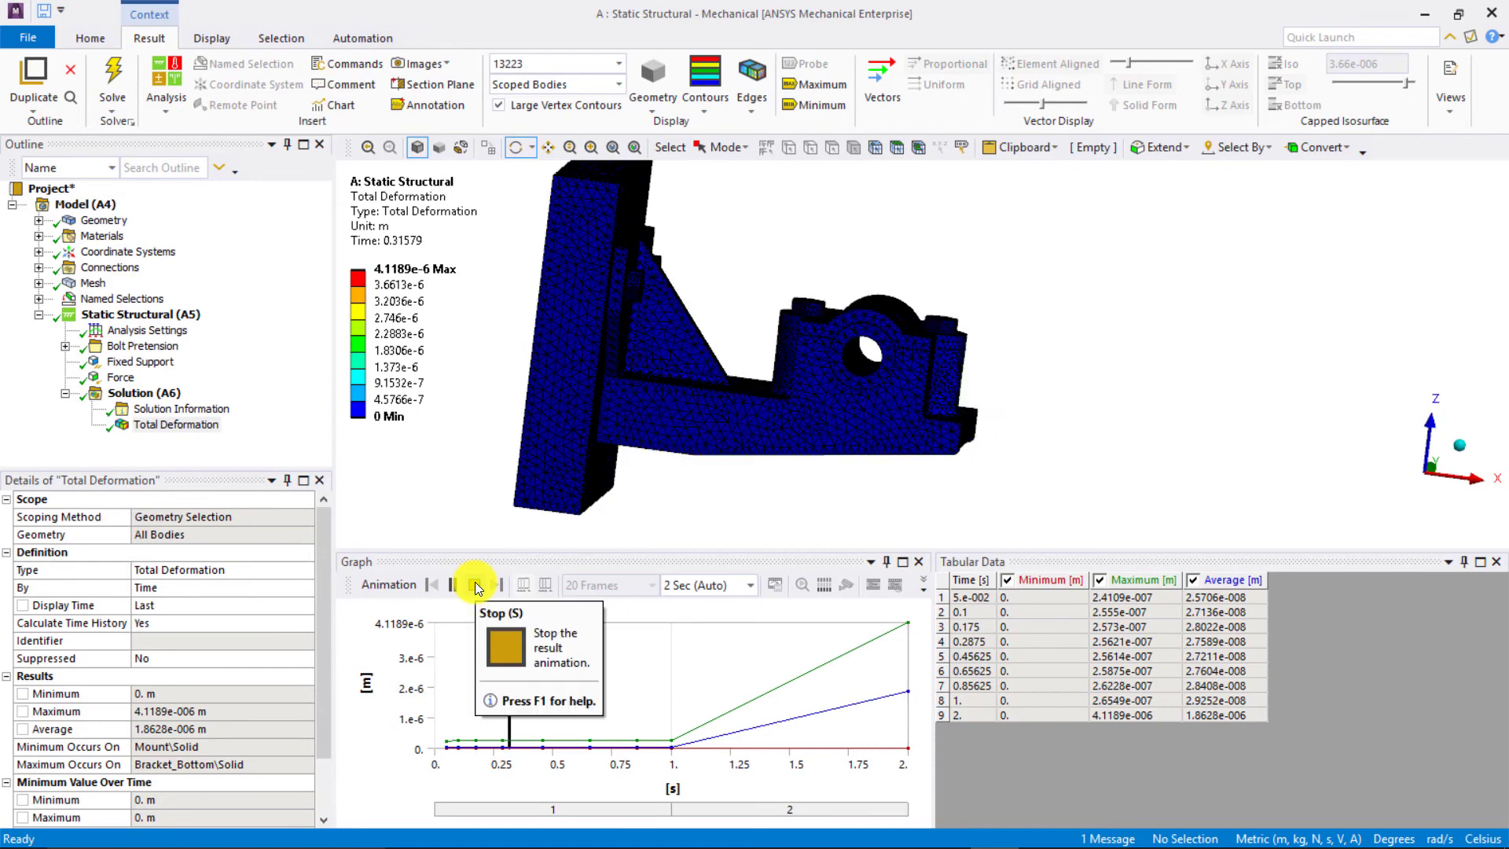
drag(1100, 421, 1021, 419)
drag(816, 335, 1003, 420)
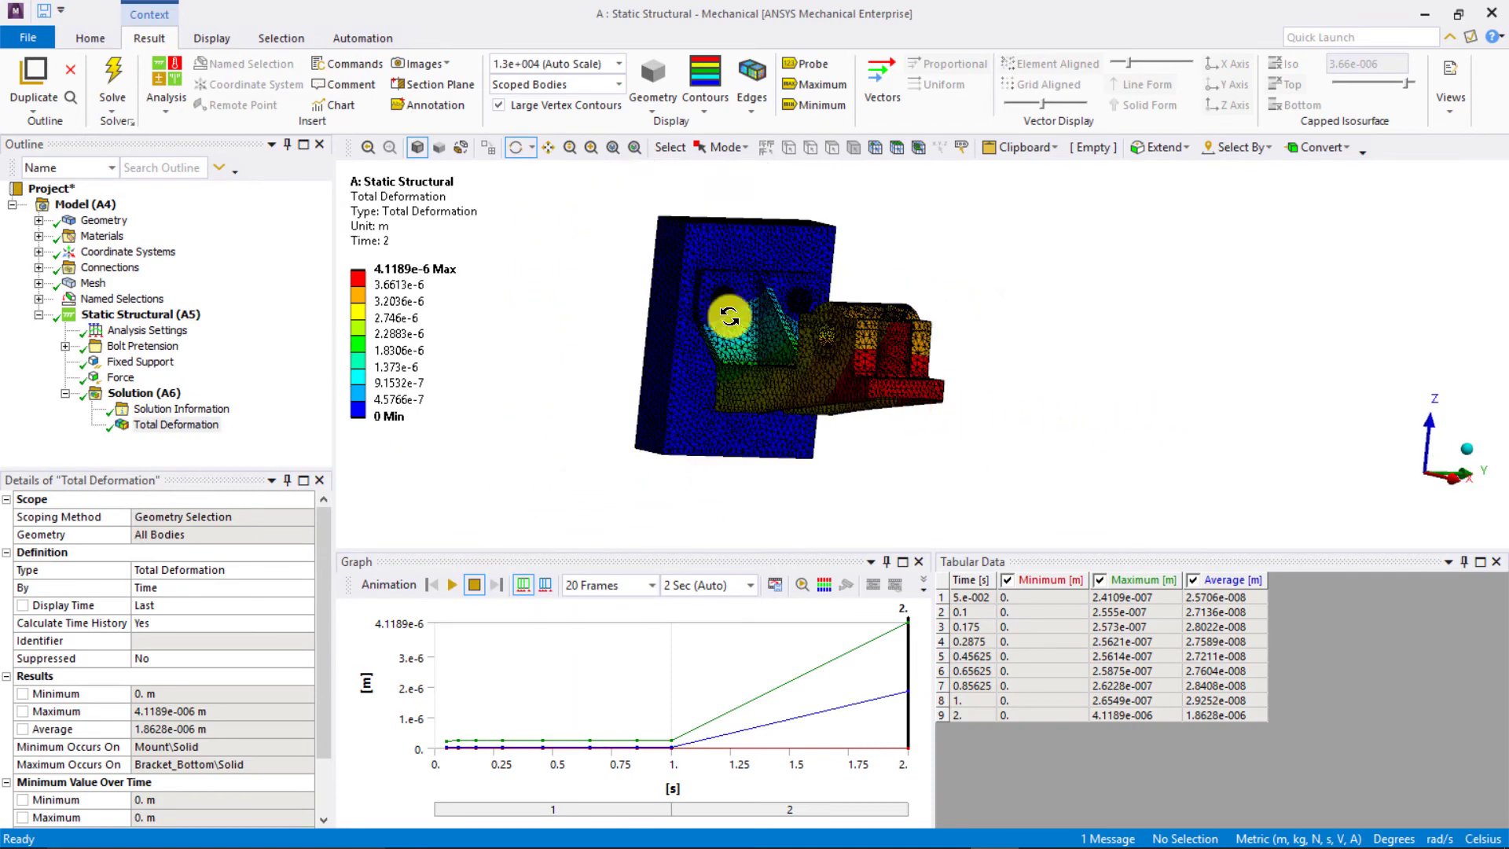
drag(728, 316, 1001, 391)
- Insert a Contact Tool under Solution, evaluate all its results, and expand it
right_click(148, 397)
mouse_move(190, 408)
mouse_move(432, 567)
click(583, 572)
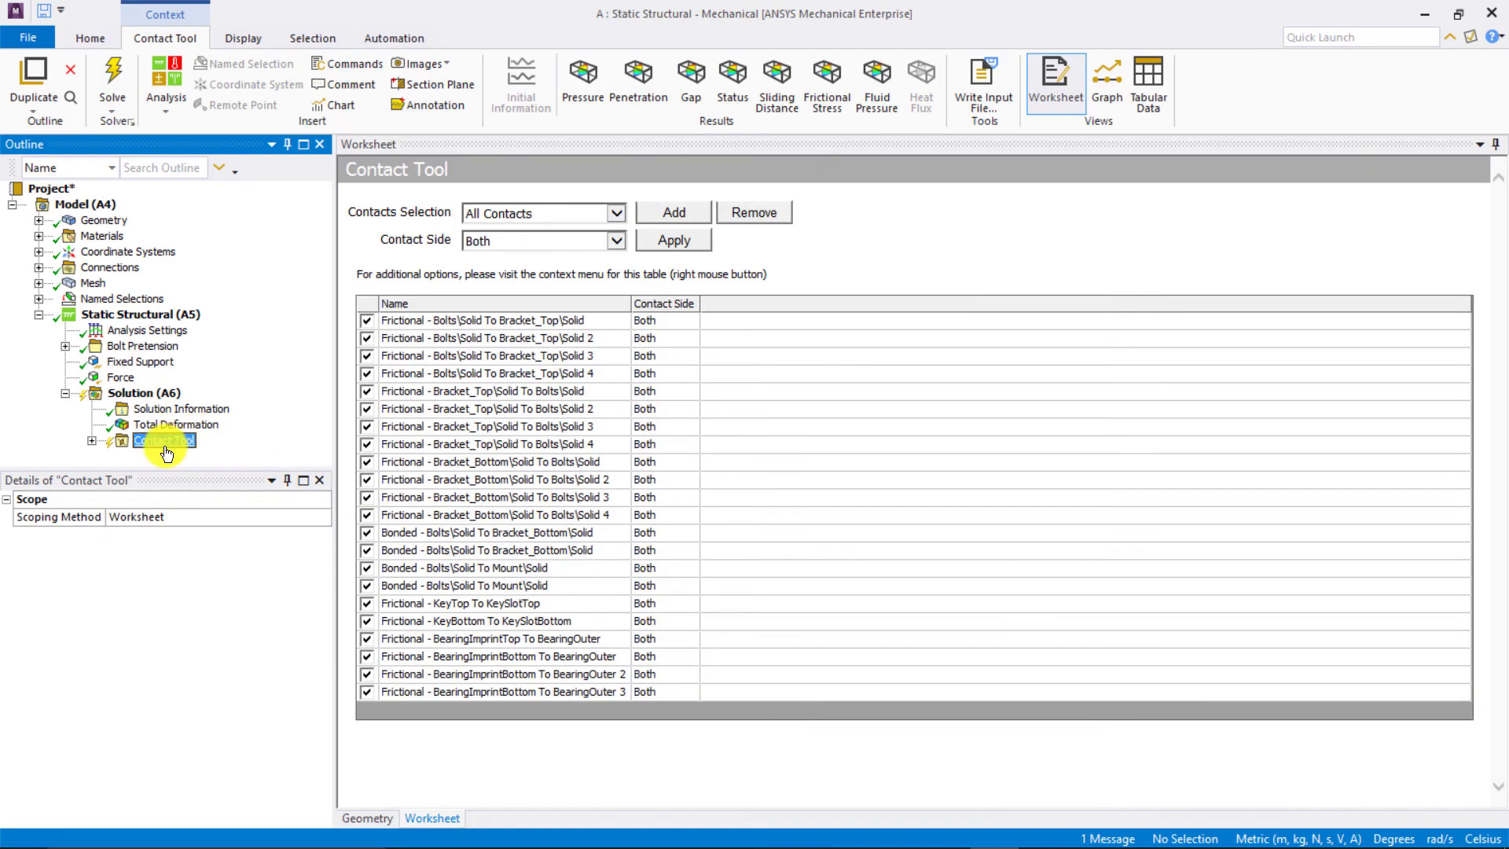
right_click(167, 440)
click(218, 475)
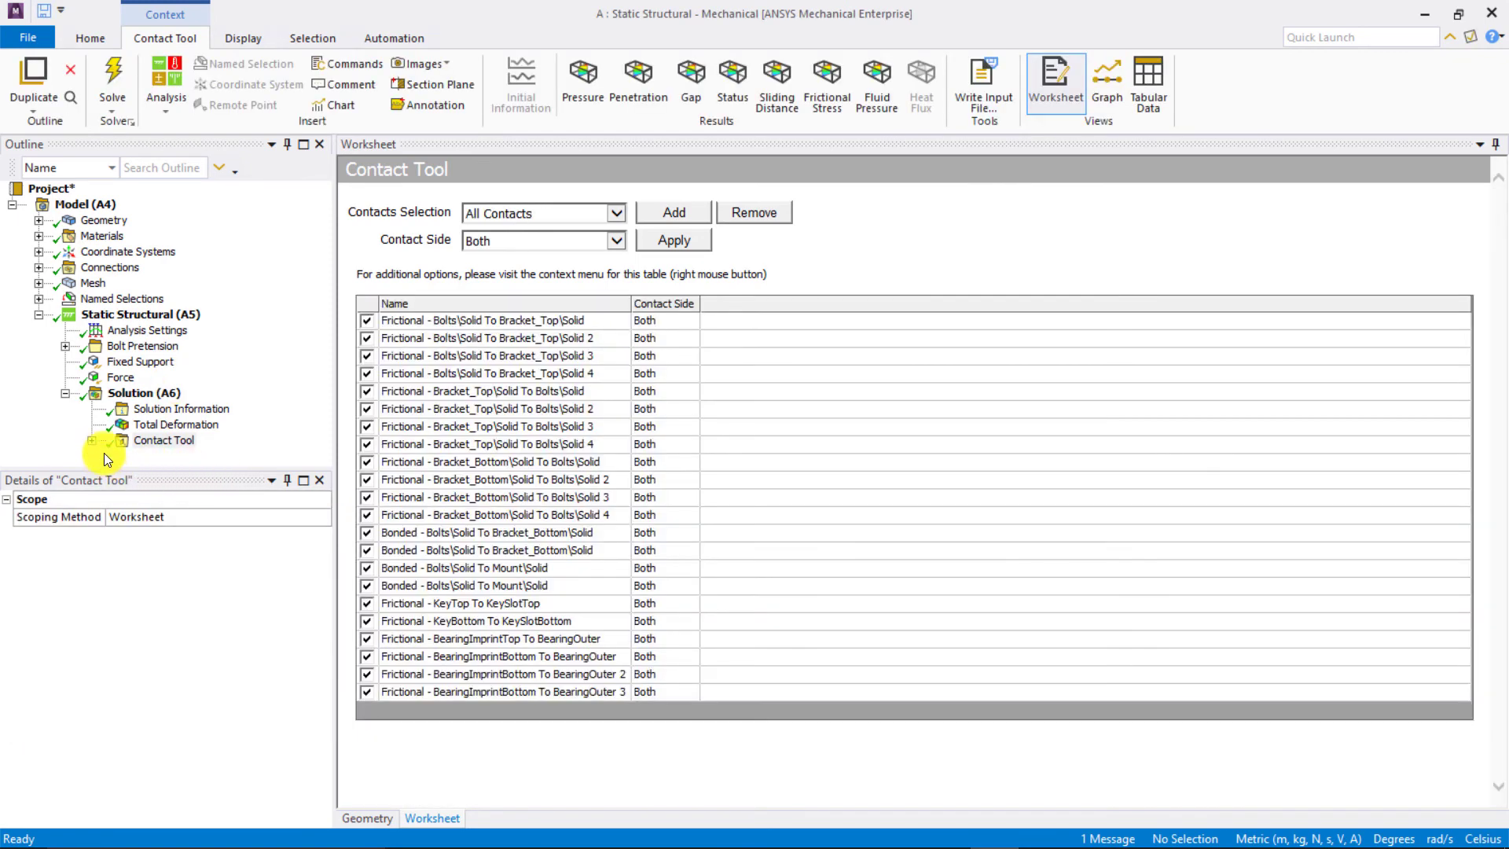
click(94, 441)
- Show the 2 s contact Status plot with the rotation centre on the mounting plate, turned face-on
click(175, 456)
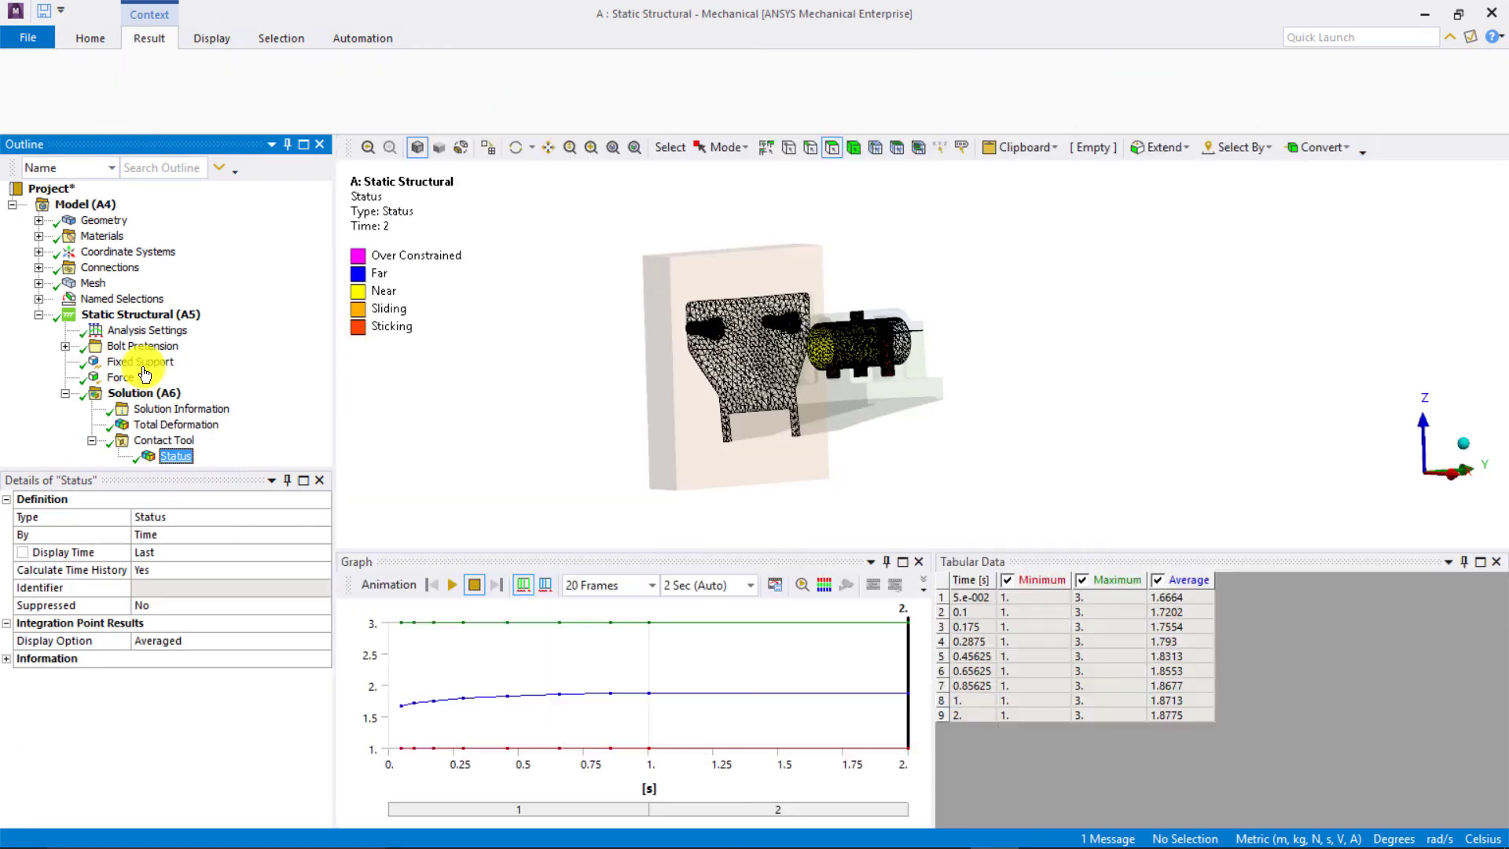
drag(707, 302, 1158, 314)
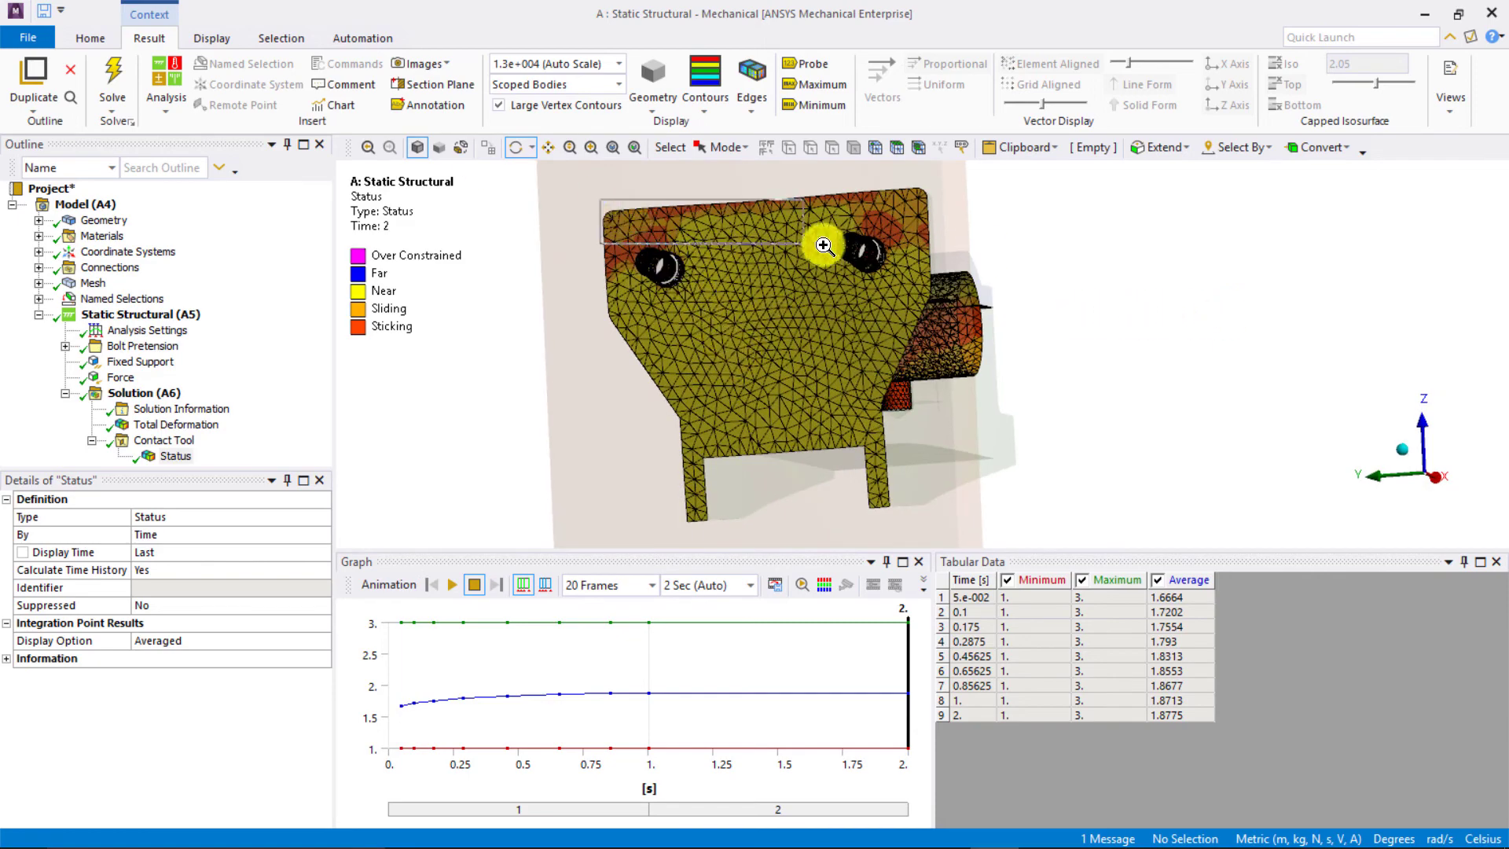
scroll(794, 277, up, 5)
click(805, 347)
scroll(809, 354, down, 5)
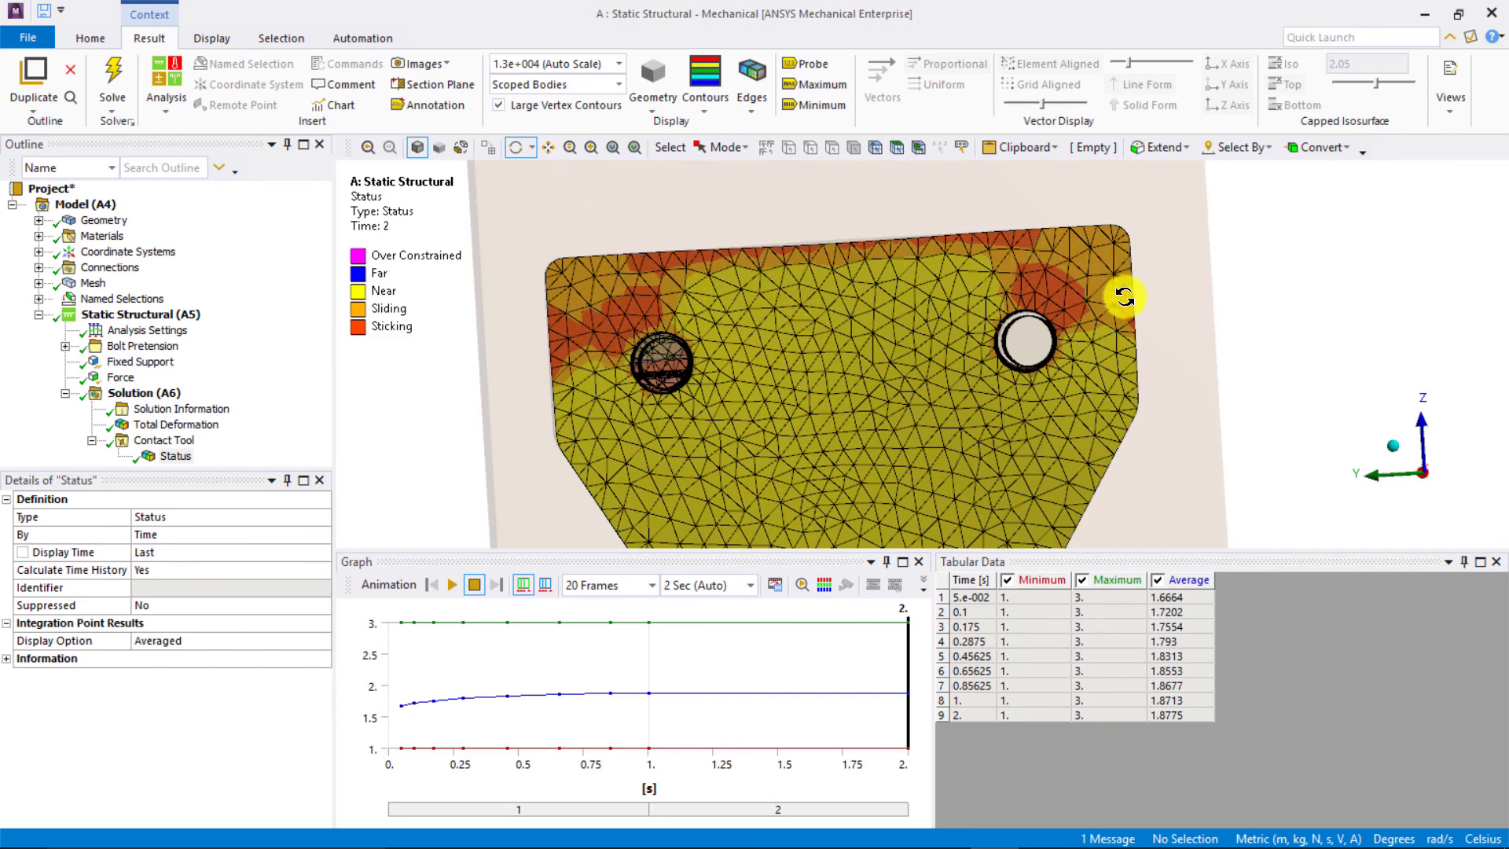
drag(677, 285, 883, 341)
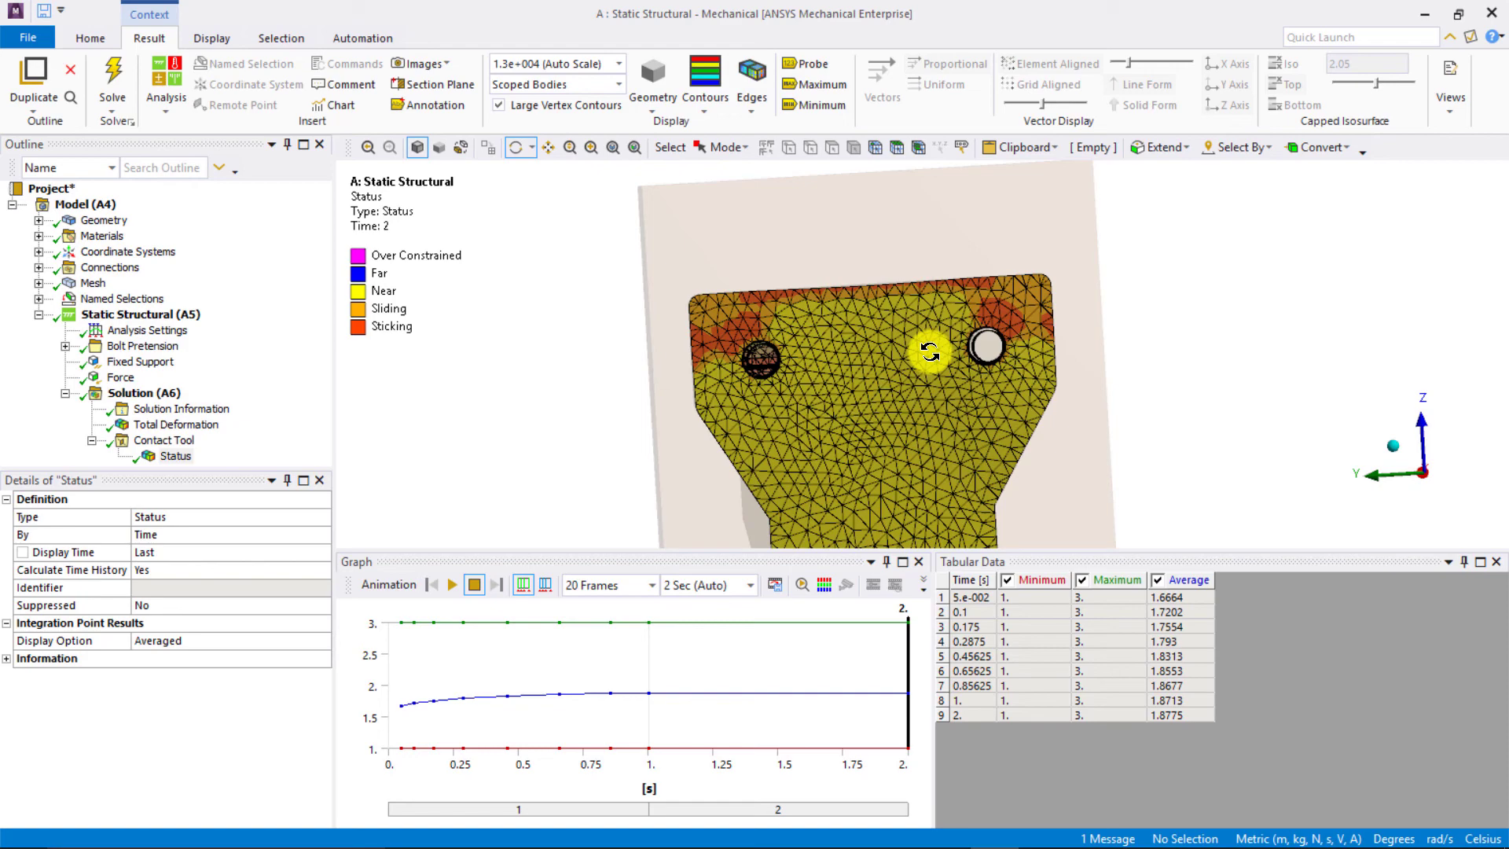
- Rotate and zoom to inspect the Status around the bolts and bearing cylinder
drag(968, 347, 1042, 346)
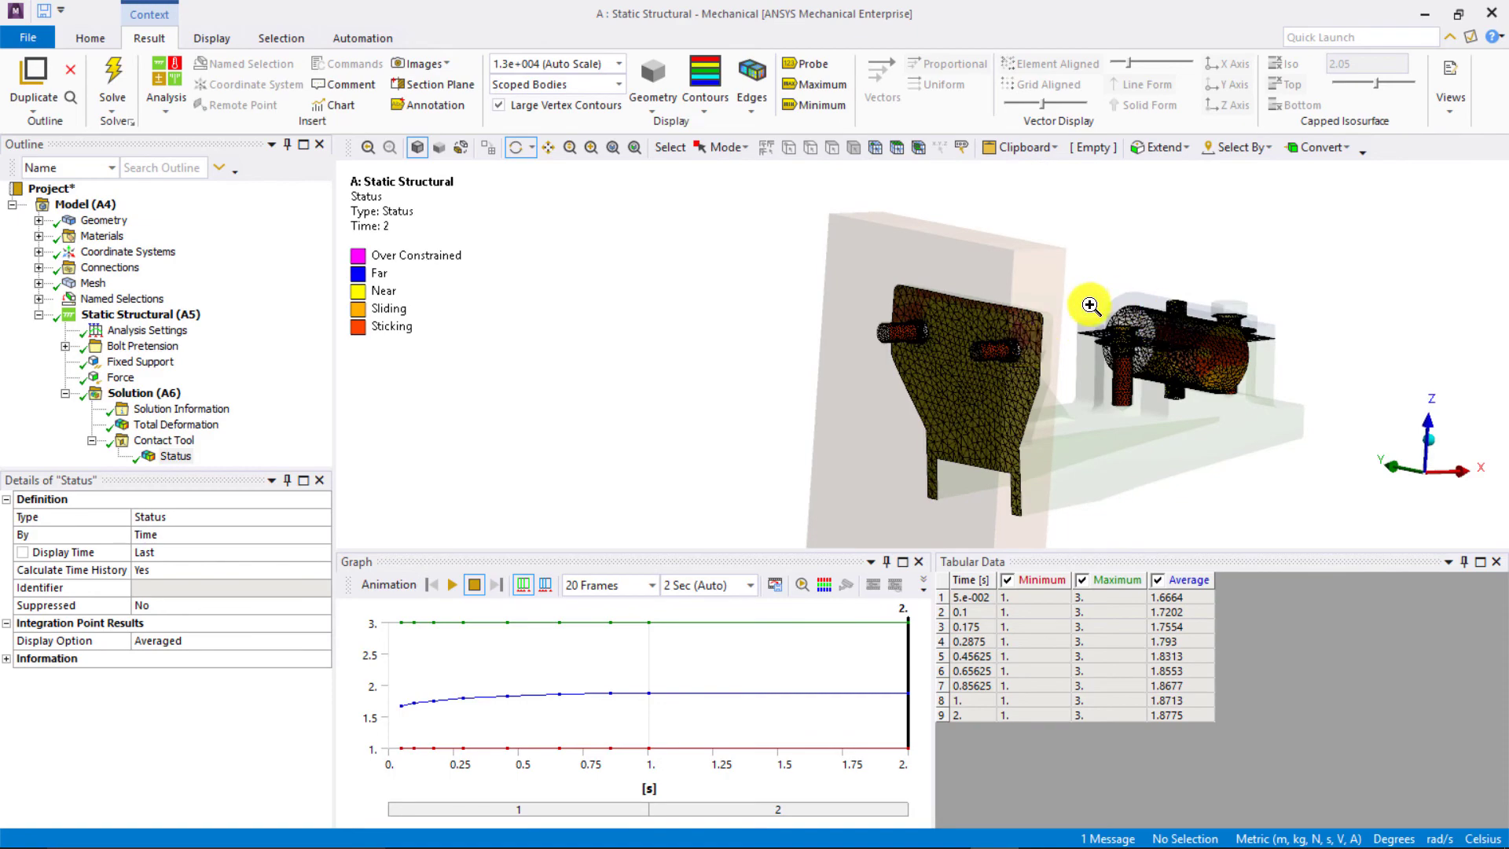
middle_drag(1093, 307, 1153, 425)
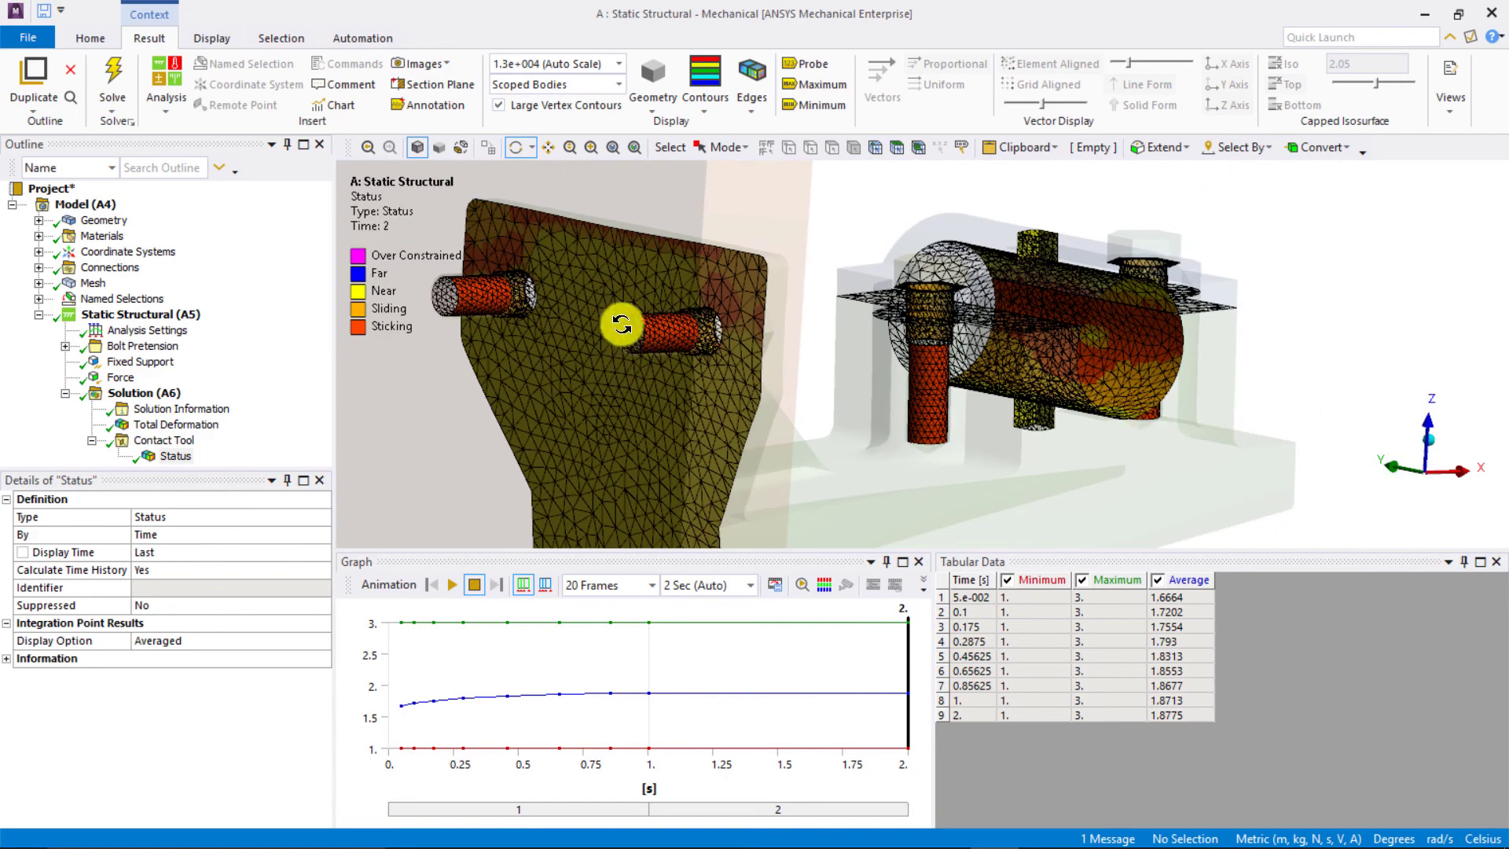
drag(773, 331, 718, 322)
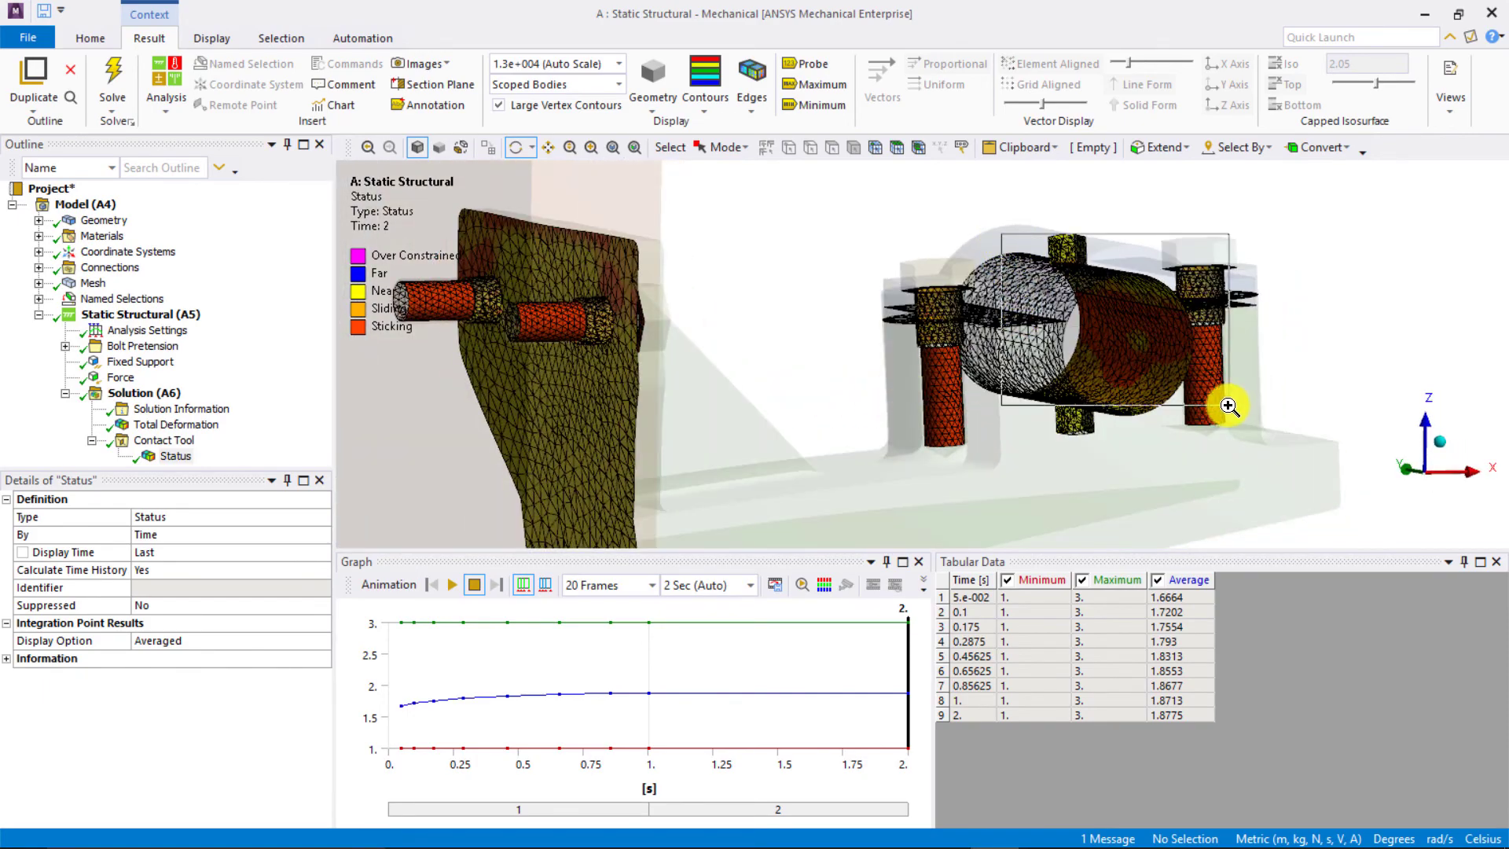
scroll(996, 355, up, 3)
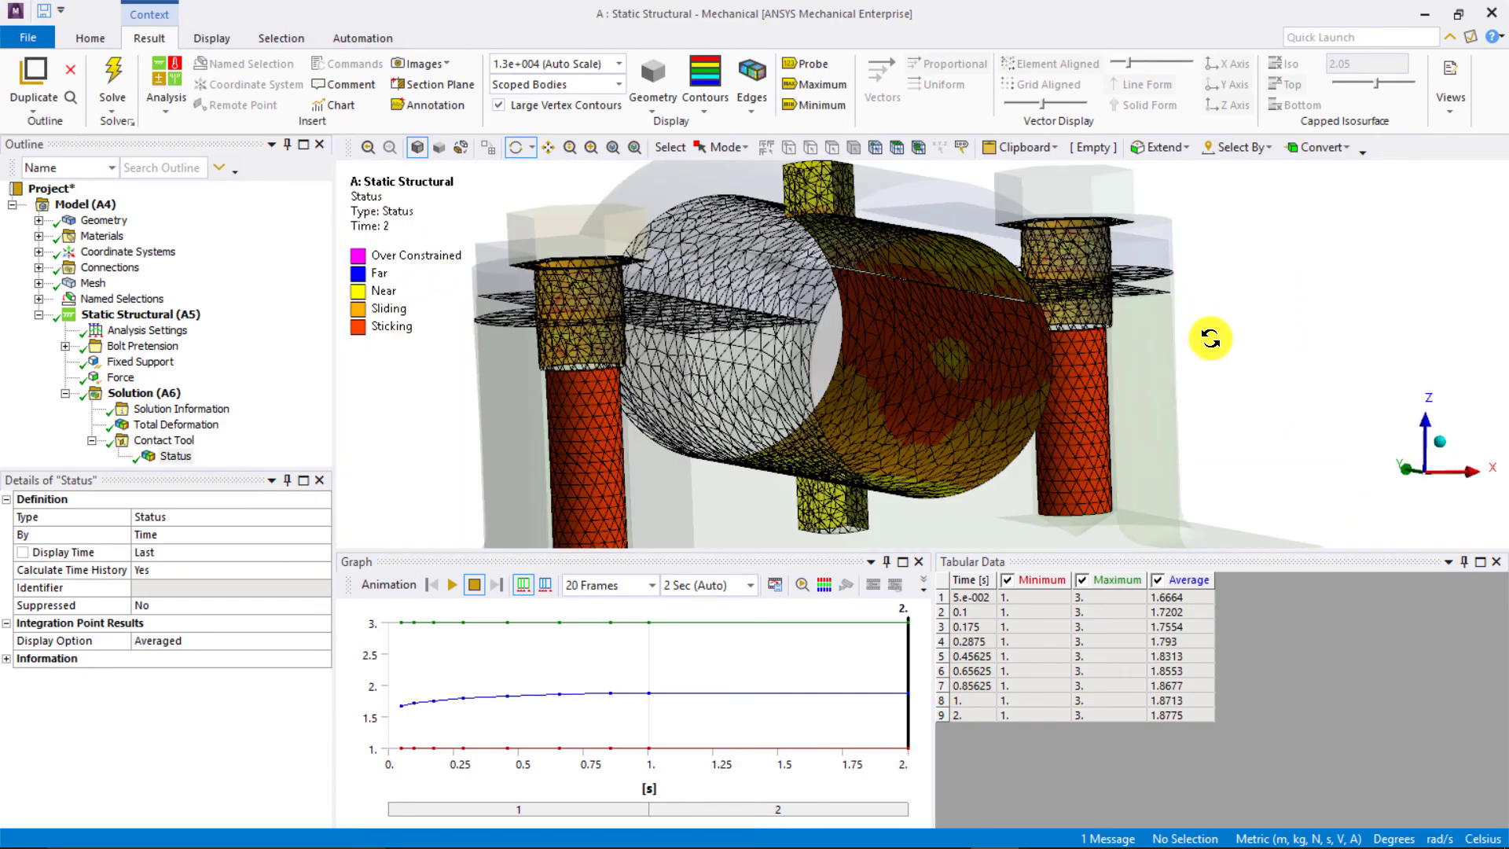
drag(998, 366, 824, 286)
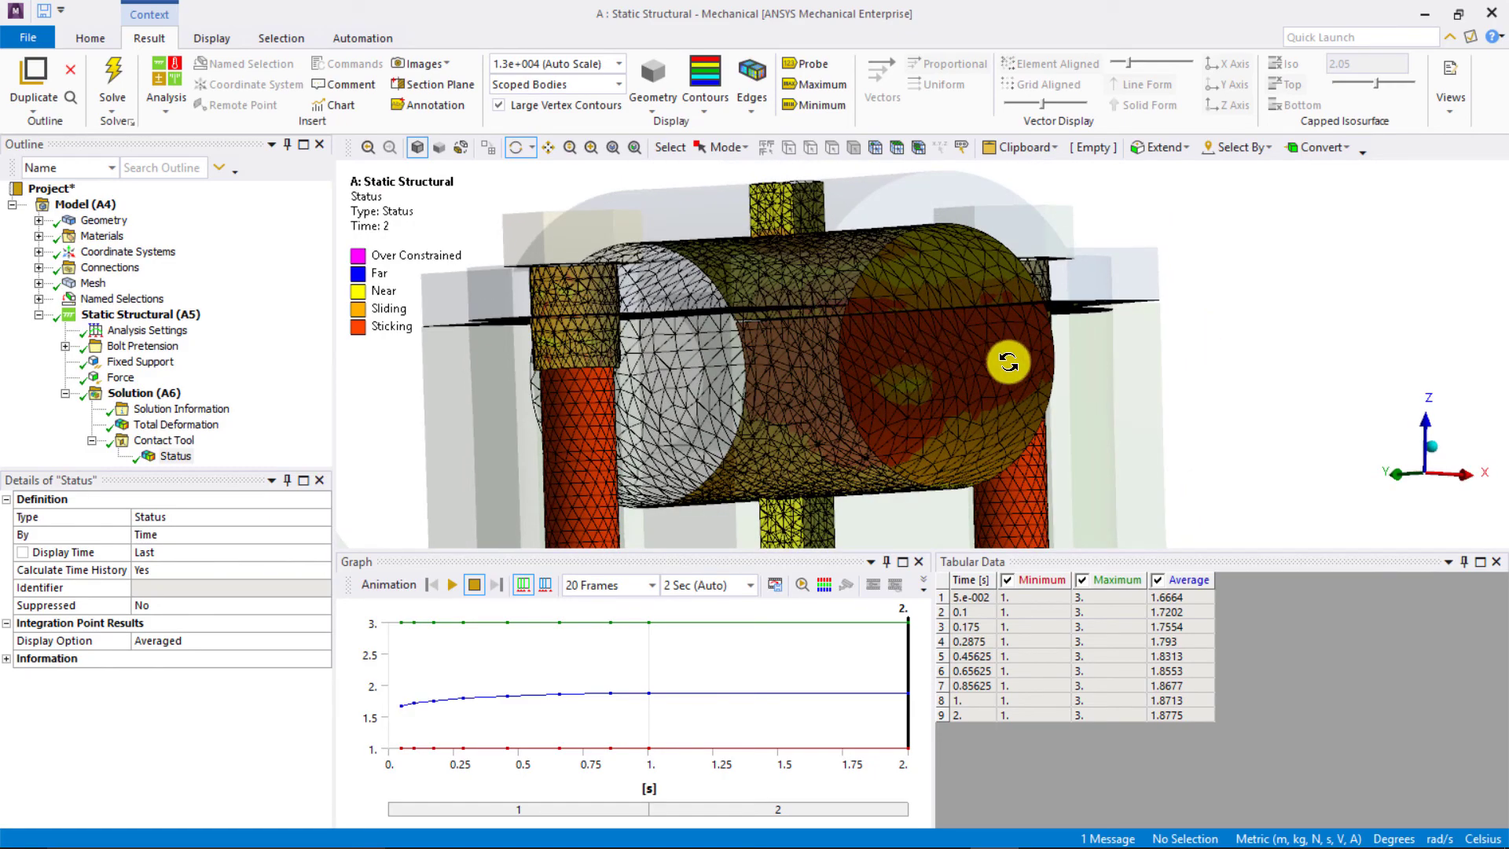
drag(1007, 357, 1053, 346)
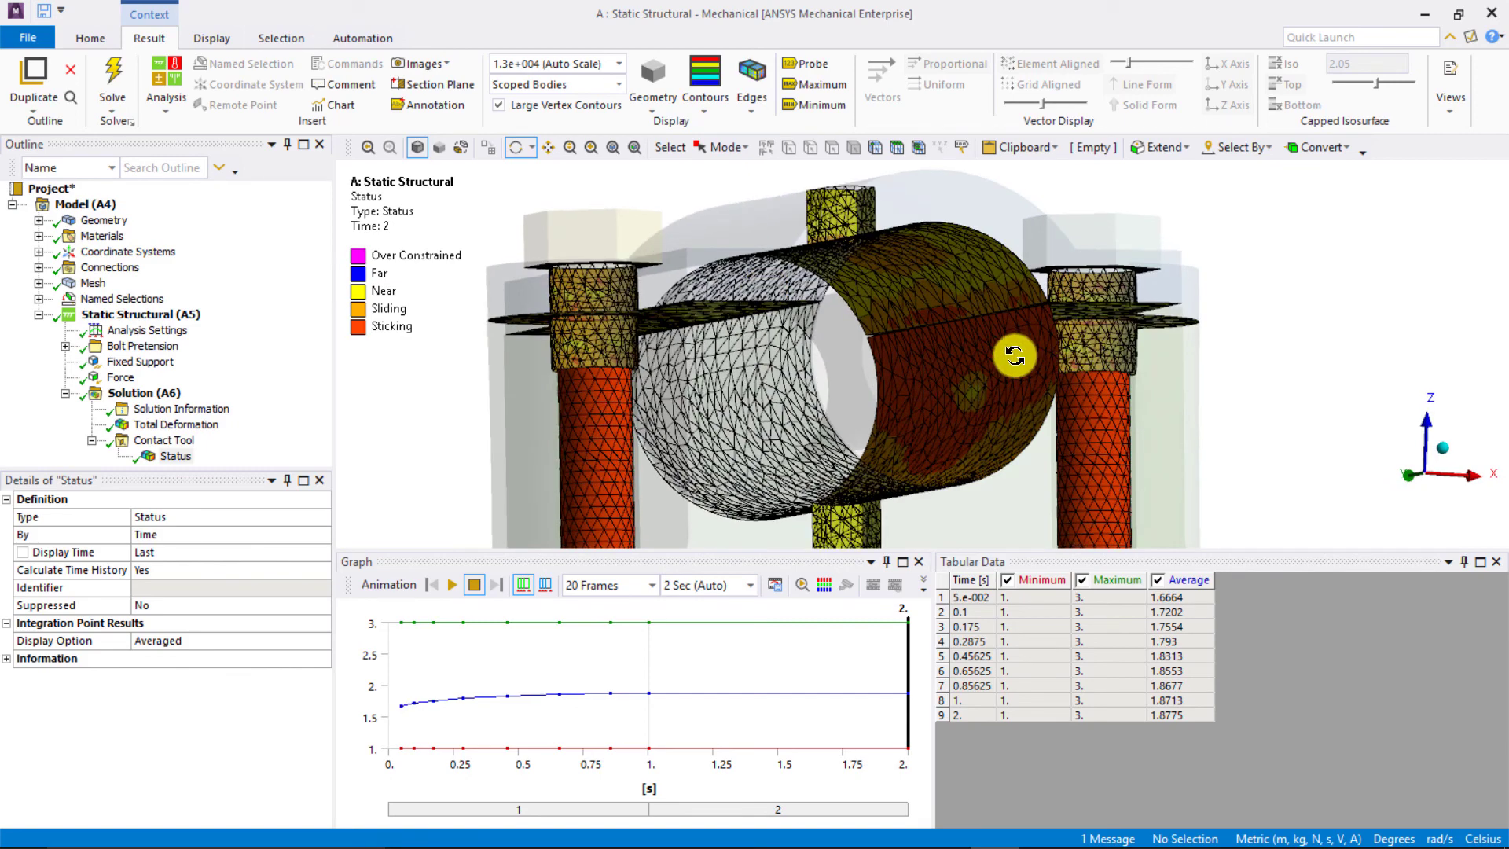
drag(1004, 356, 914, 397)
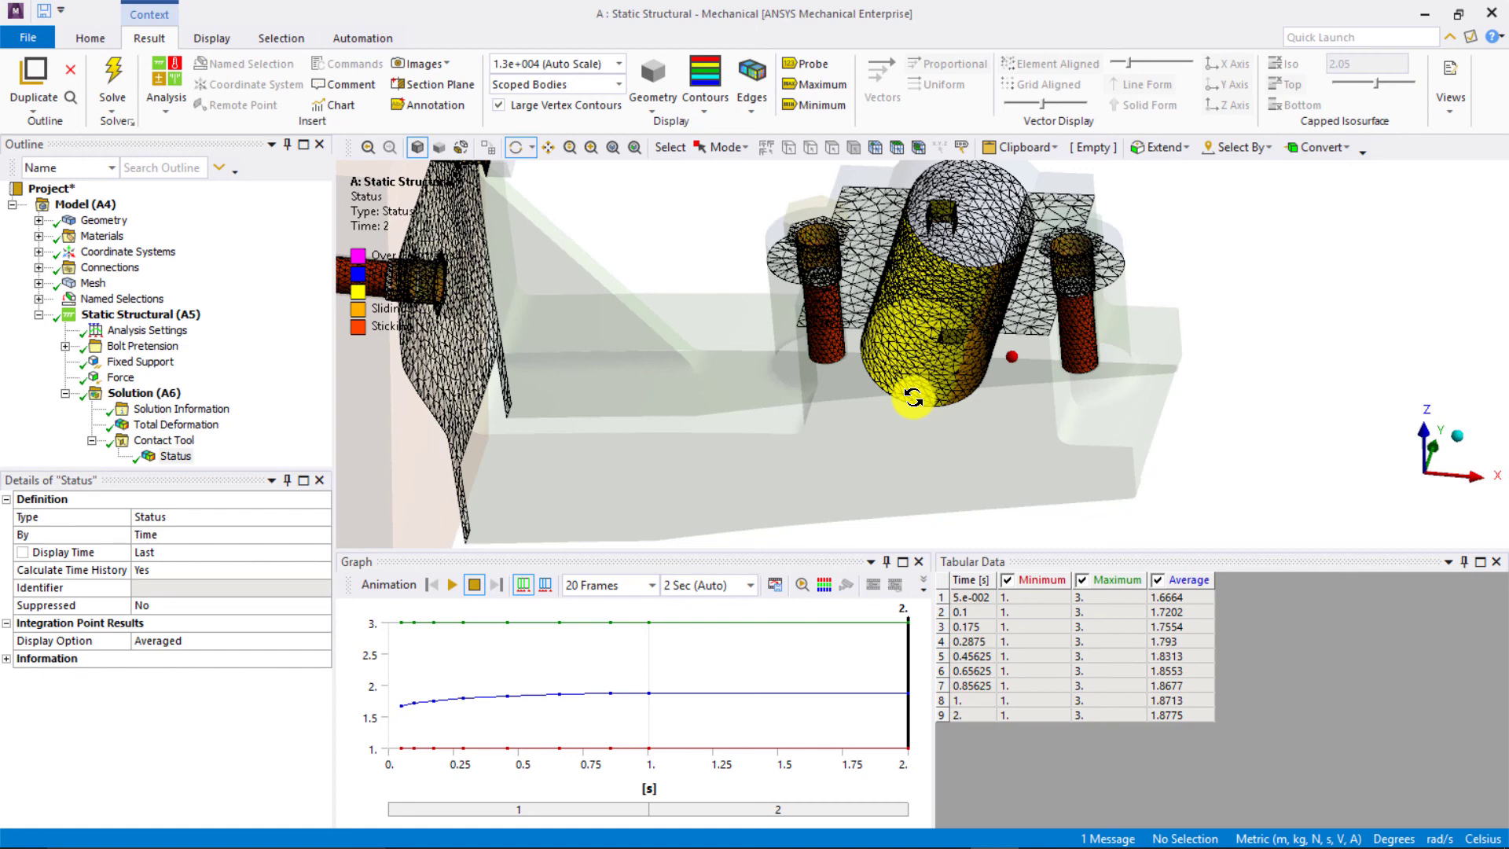
- Retrieve the contact Status result at 1 s and orbit to a front view
drag(914, 397, 911, 402)
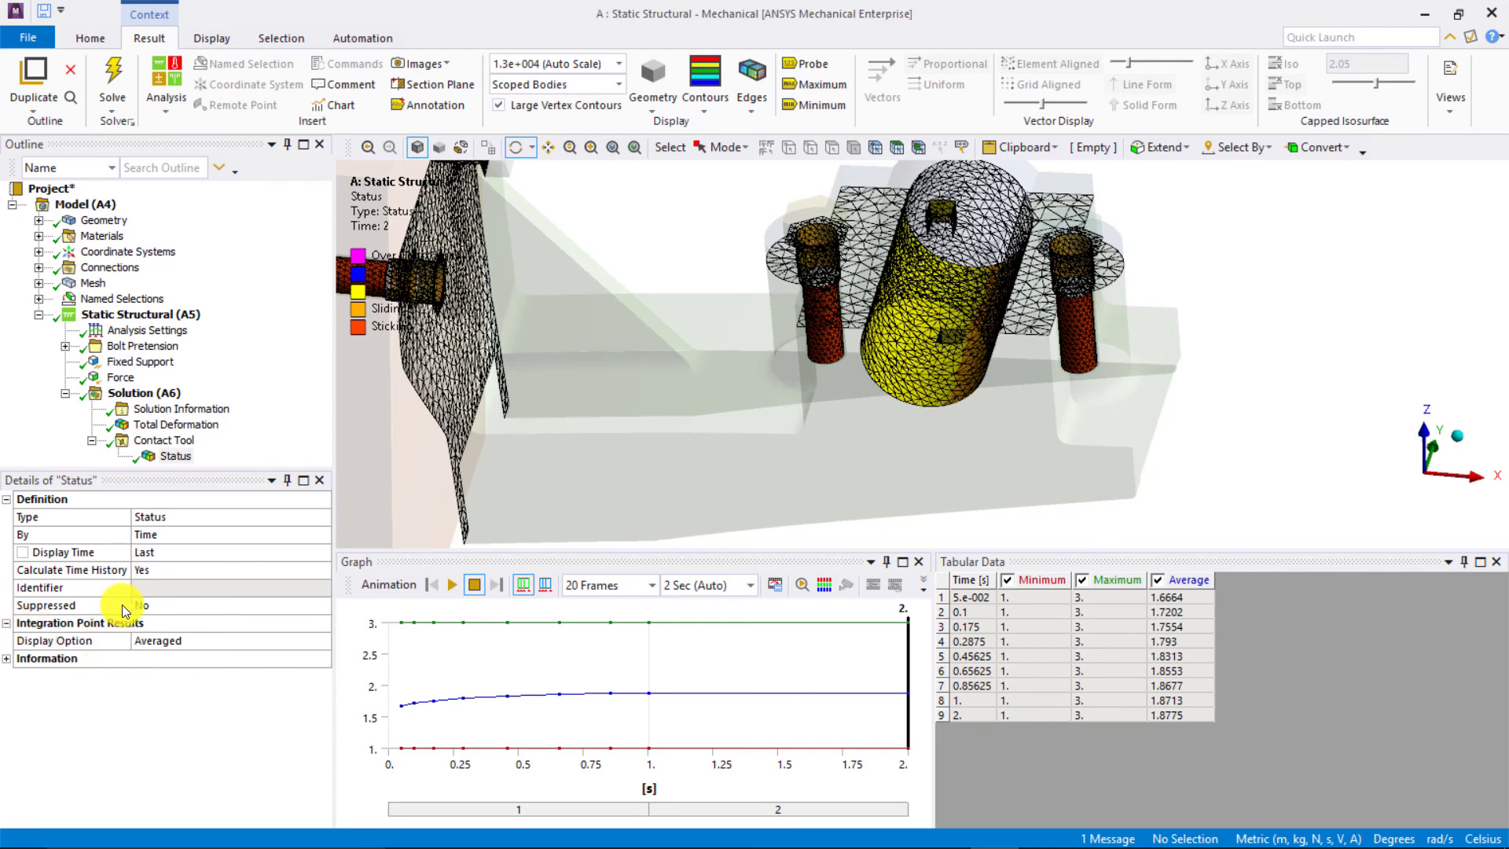
click(170, 554)
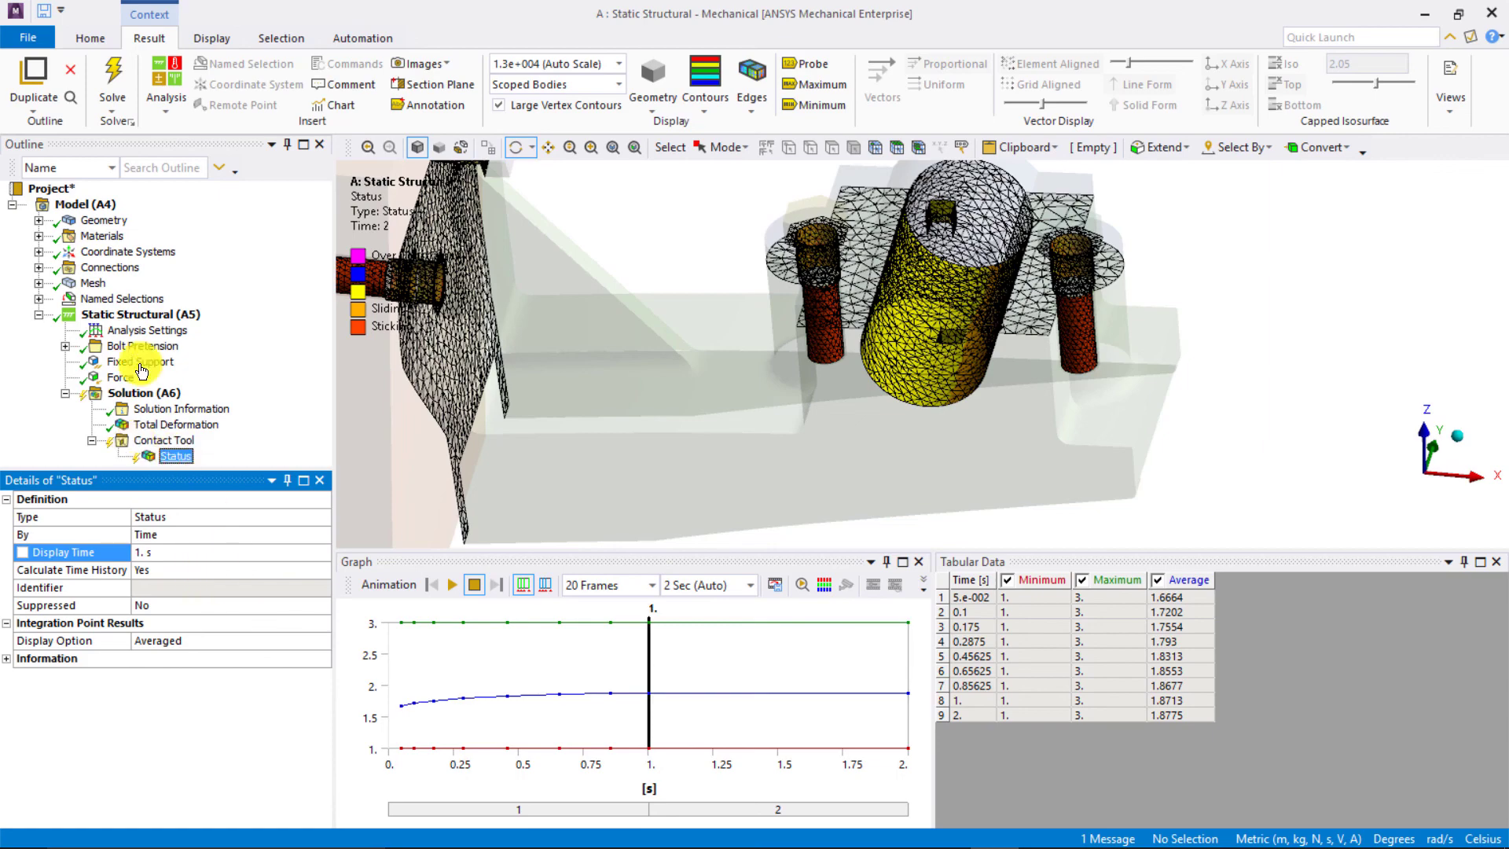
right_click(180, 456)
click(228, 494)
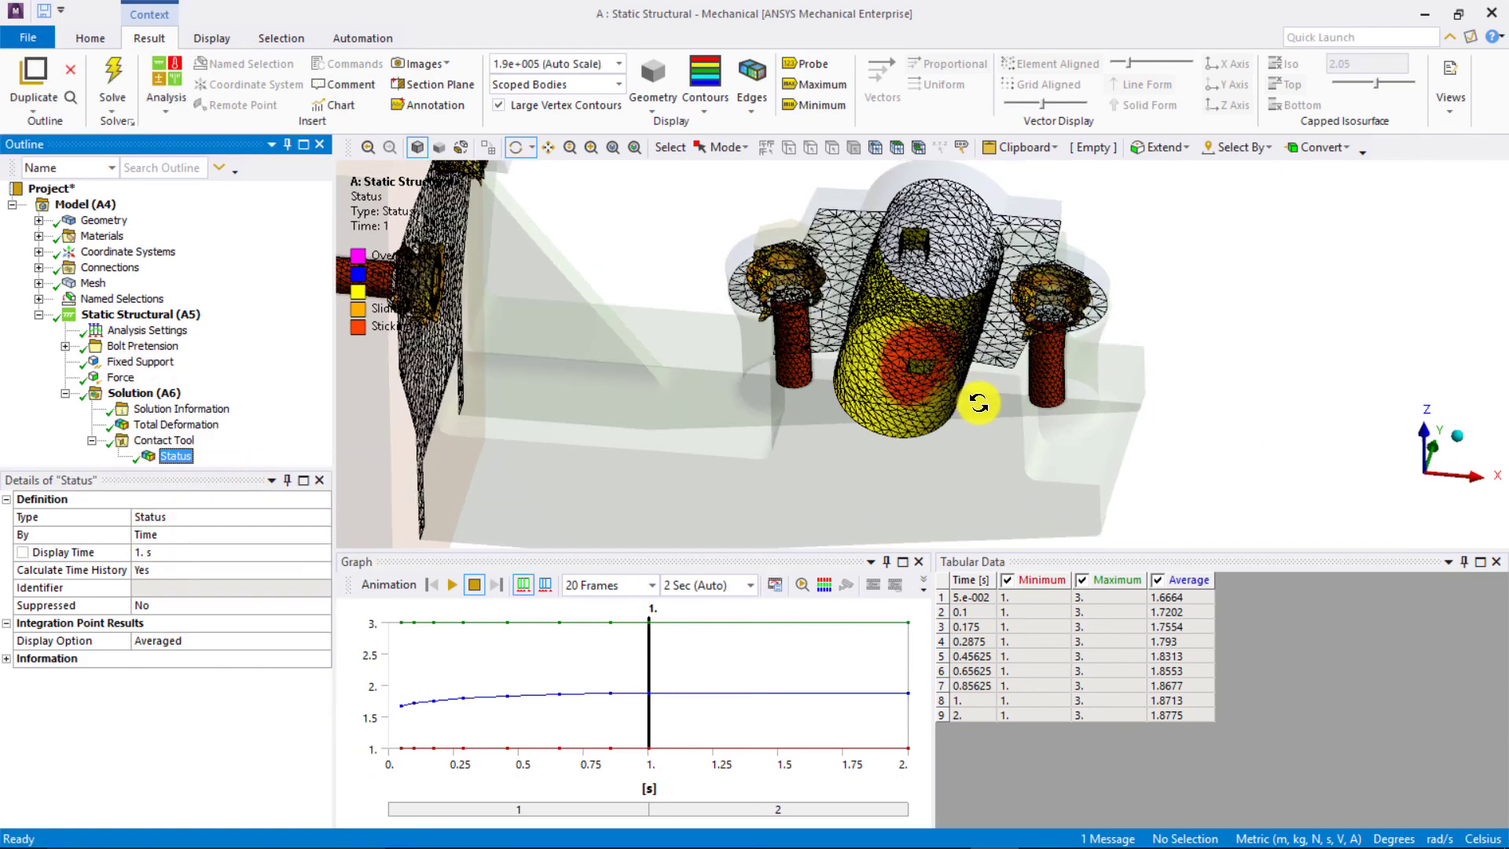
drag(963, 410, 1011, 421)
- Display the deformation at 1.0 (True Scale) and orbit to an oblique view of plate and bearing
click(499, 63)
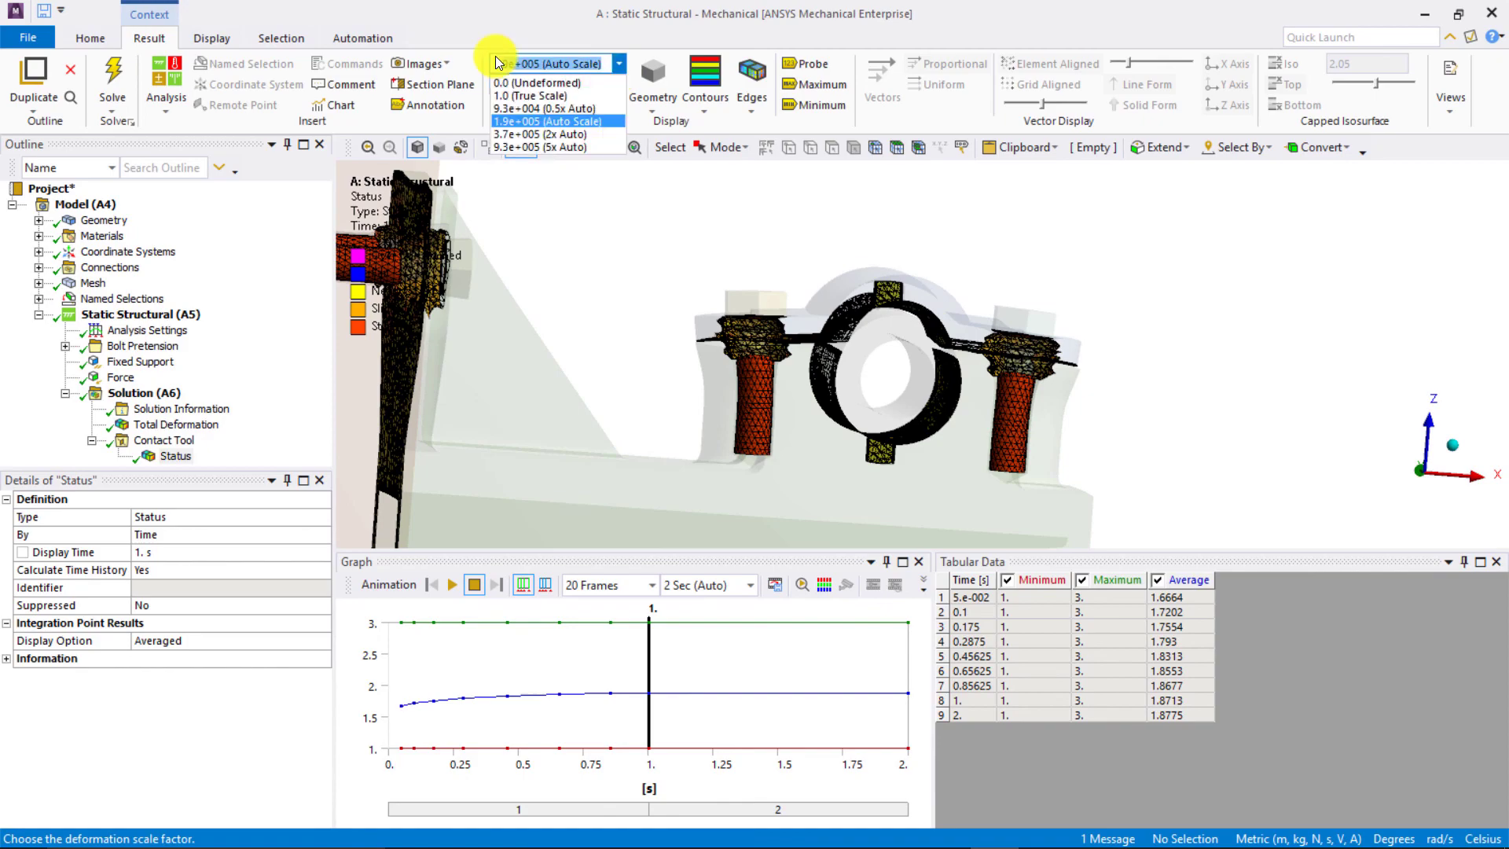
click(584, 96)
drag(912, 355, 644, 379)
drag(836, 243, 1045, 300)
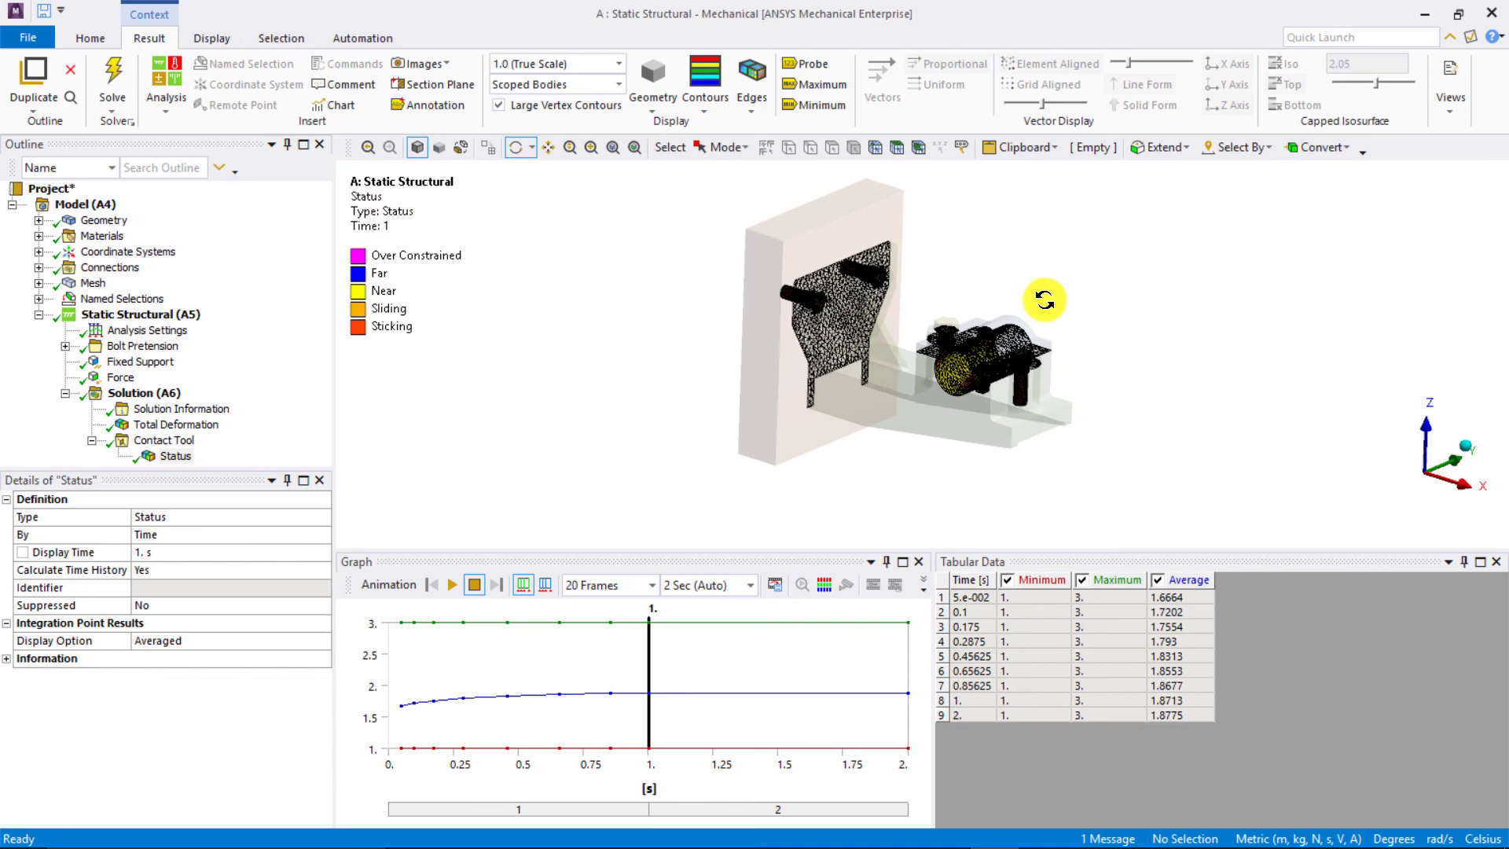